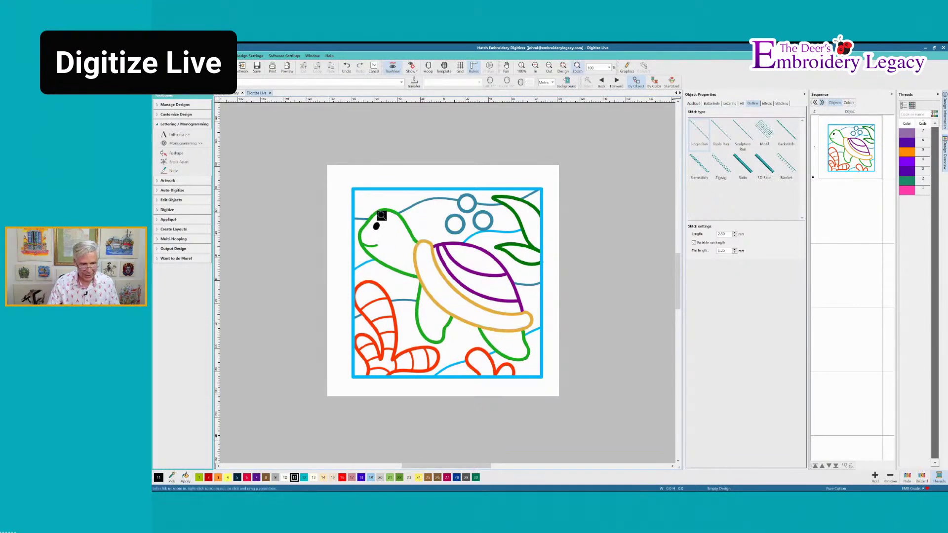
- Start a dusty-pink closed fill shape and trace the shell's purple upper arc from its rear tip to the front tip near the neck
drag(549, 348, 549, 350)
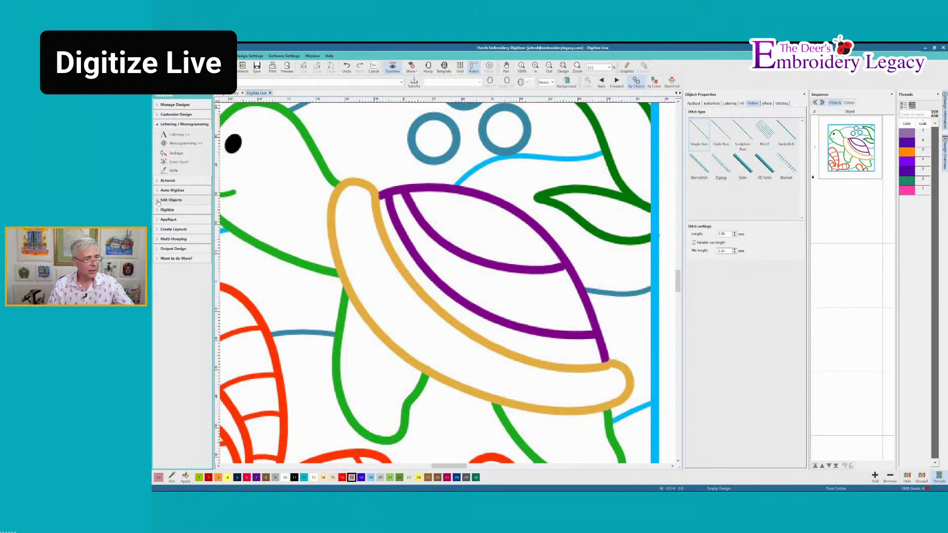
click(163, 209)
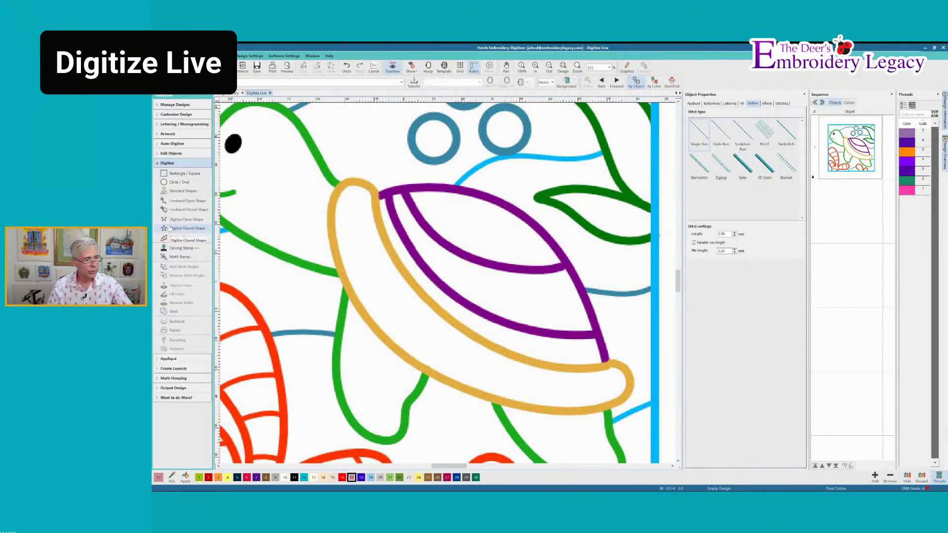
click(173, 229)
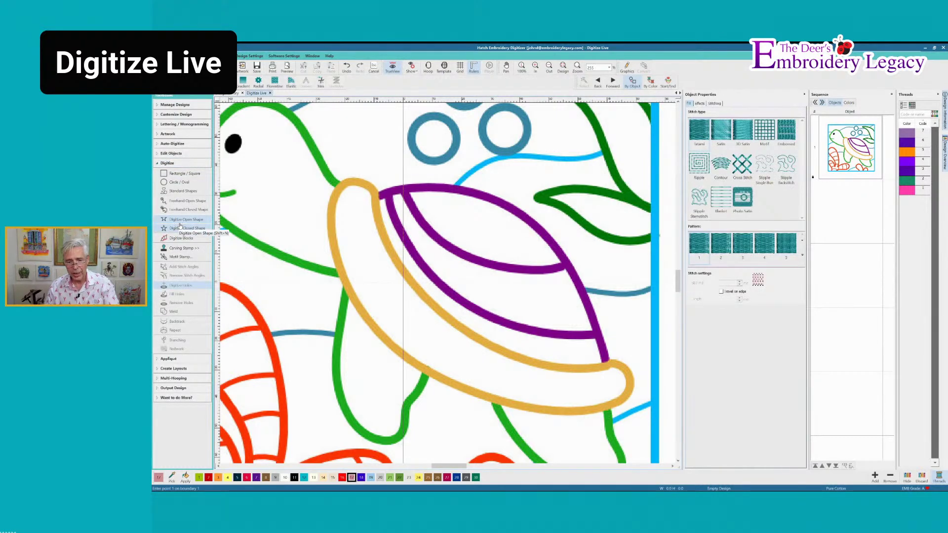
click(608, 362)
right_click(600, 331)
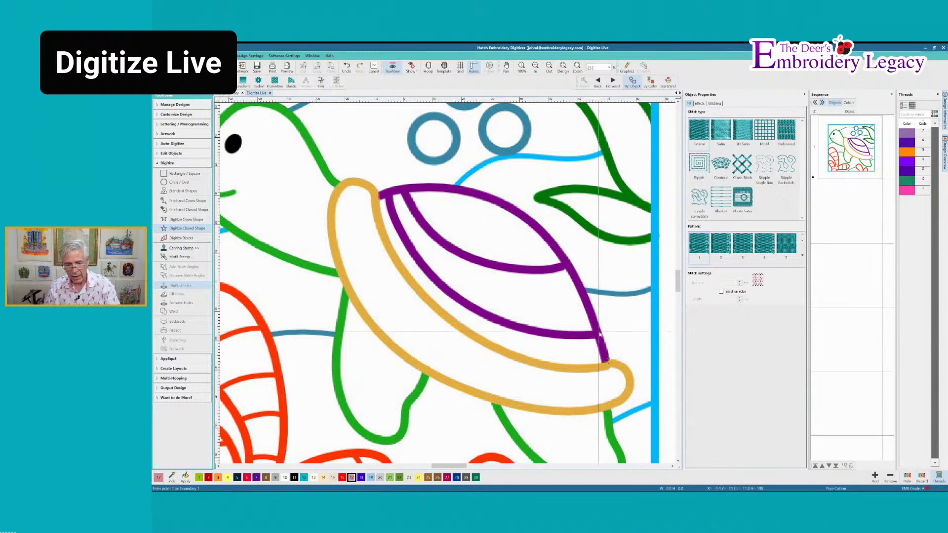
click(582, 294)
click(559, 251)
click(529, 216)
click(491, 196)
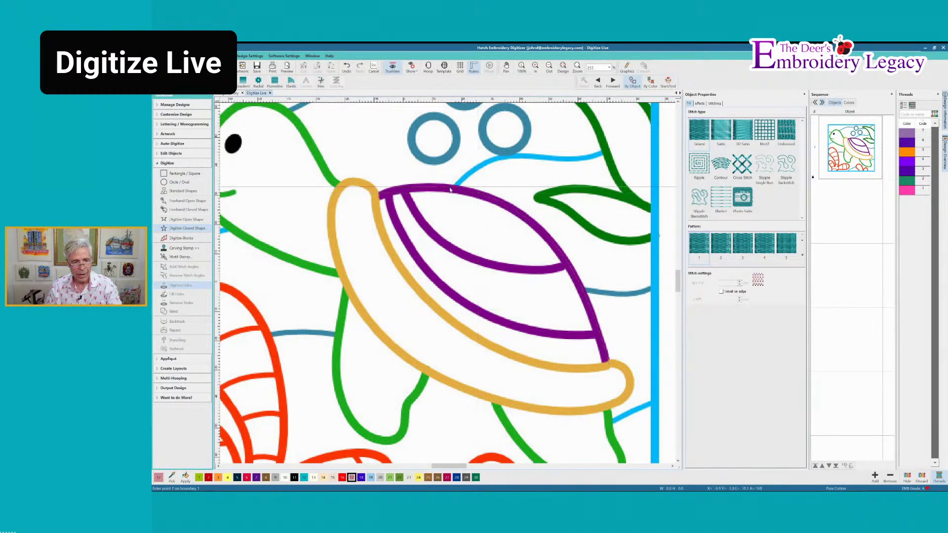
click(450, 189)
click(411, 187)
click(384, 194)
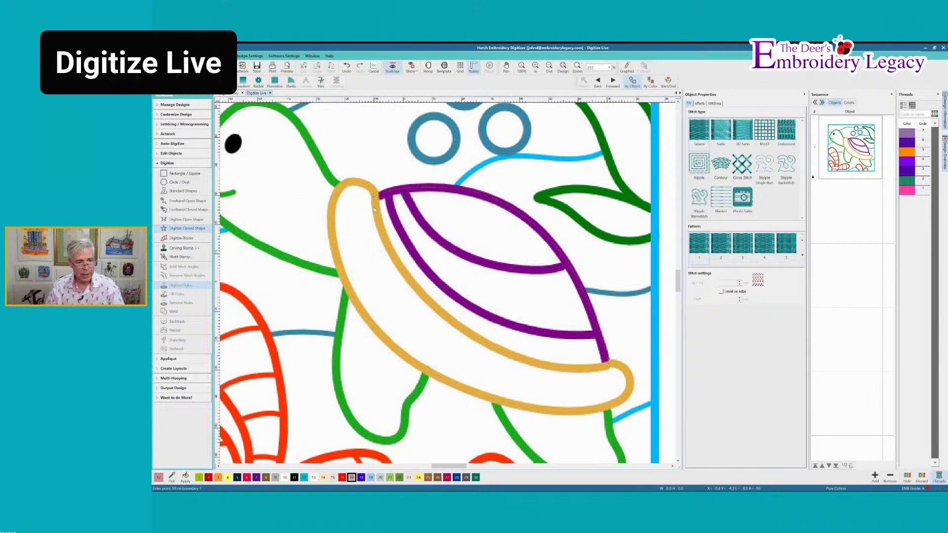
- Trace the shell's lower edge along the inner side of the orange rim and complete the dusty-pink fill
right_click(378, 222)
right_click(391, 252)
right_click(420, 294)
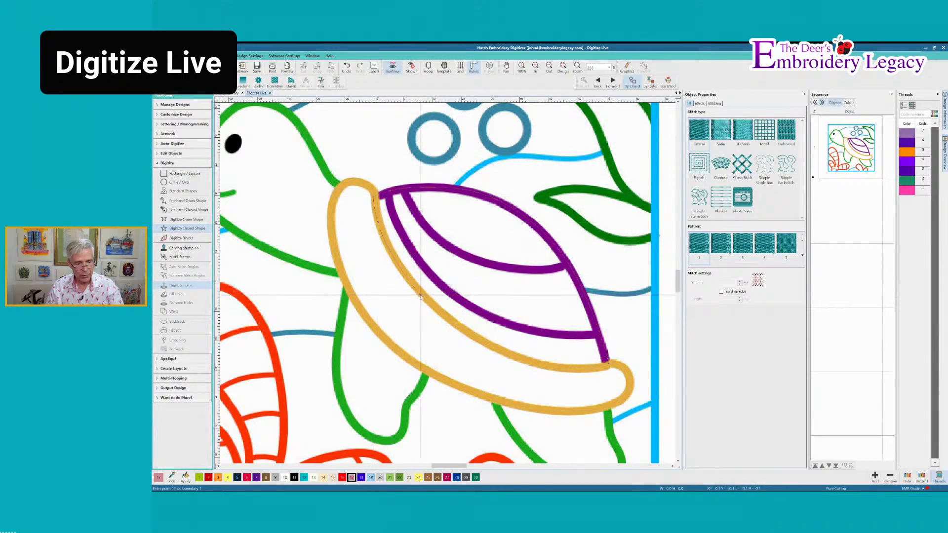
click(458, 330)
right_click(592, 368)
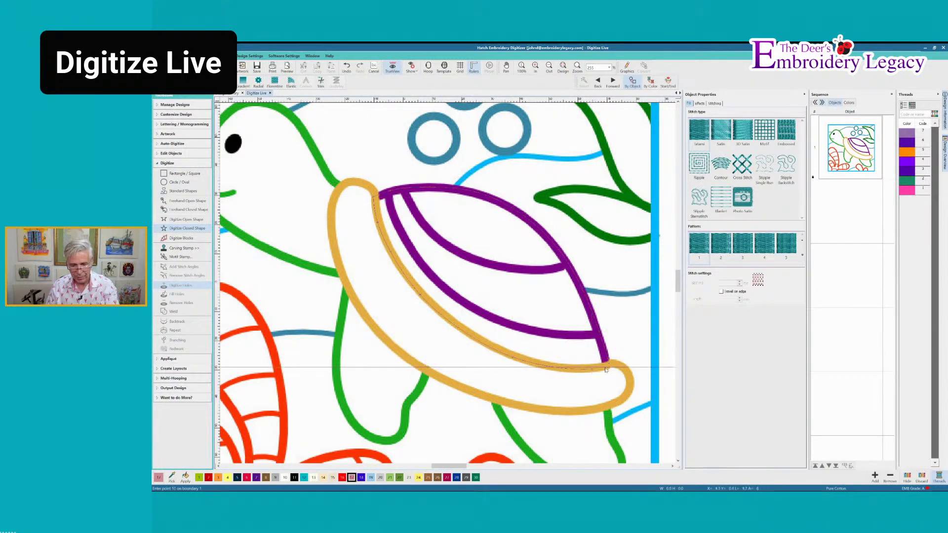
key(Return)
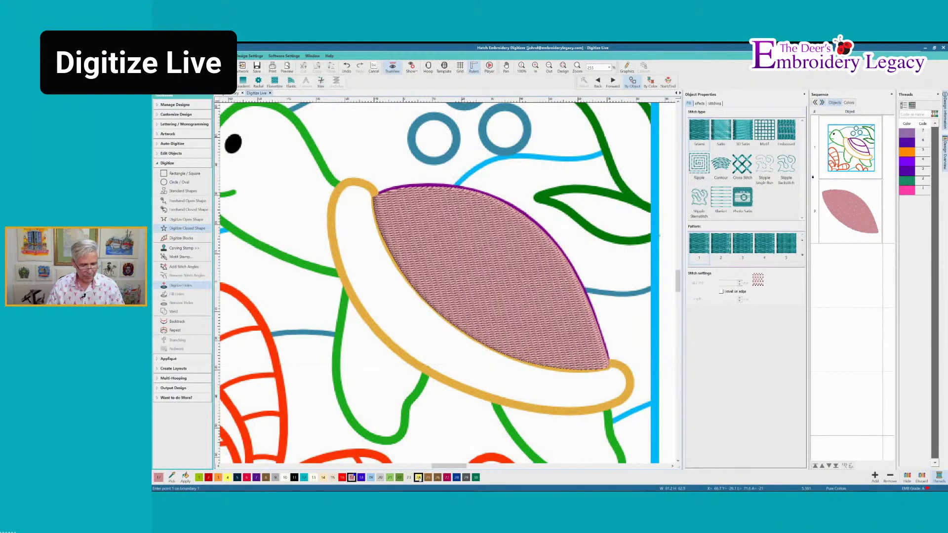
- Start a yellow closed fill shape on the shell rim, tracing its rounded front end and outer lower edge toward the tail
click(374, 195)
right_click(371, 187)
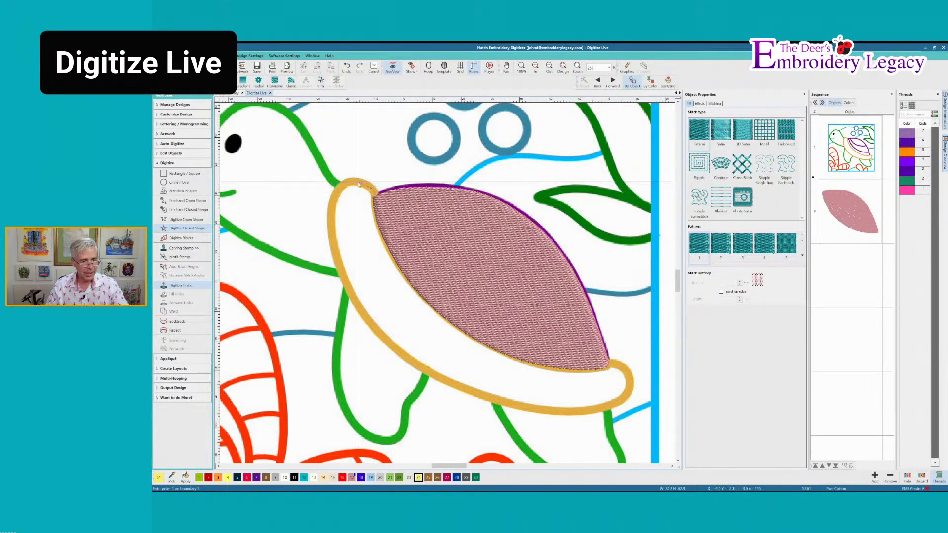
right_click(359, 182)
right_click(345, 183)
right_click(335, 194)
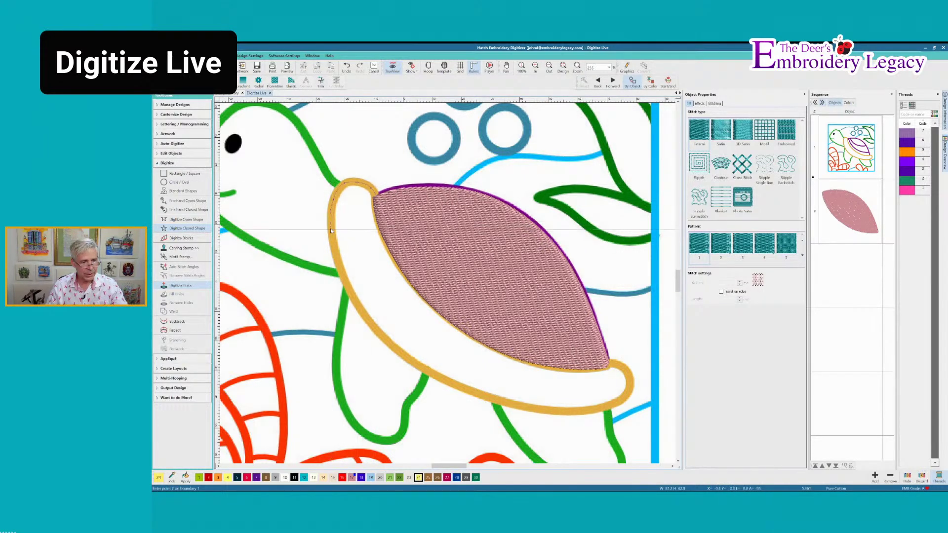
right_click(331, 227)
right_click(339, 267)
click(366, 319)
click(395, 345)
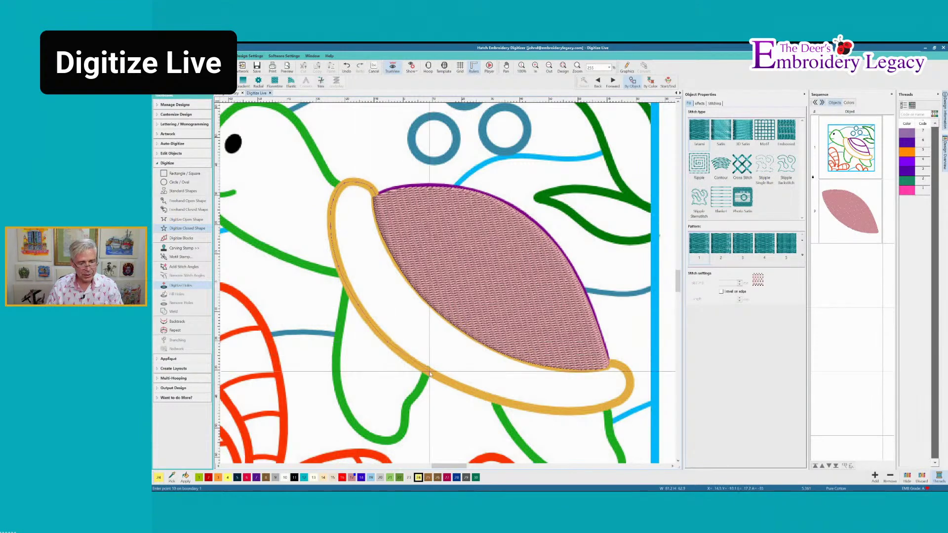
click(434, 373)
click(486, 397)
click(543, 412)
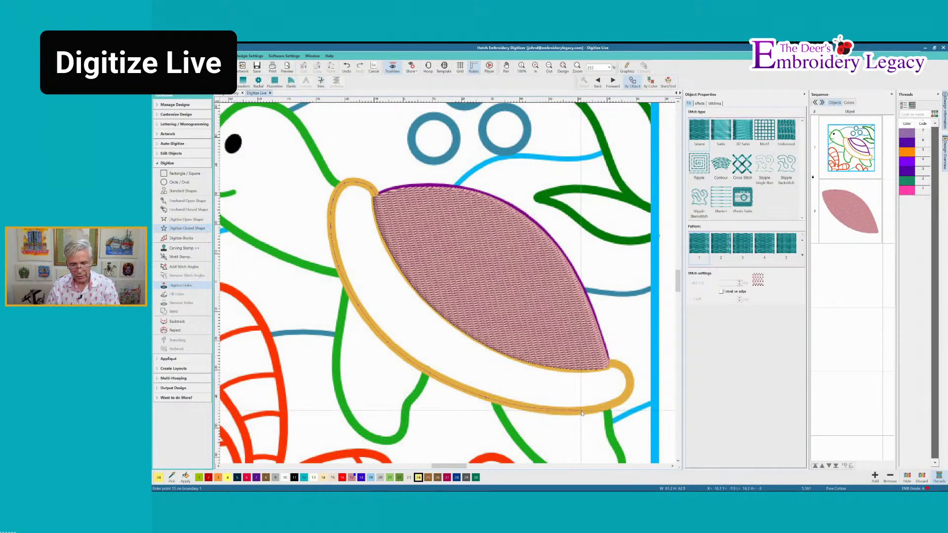
- Continue the yellow rim outline around the rounded rear end up to the shell's rear tip
click(604, 407)
click(628, 392)
click(631, 380)
click(624, 368)
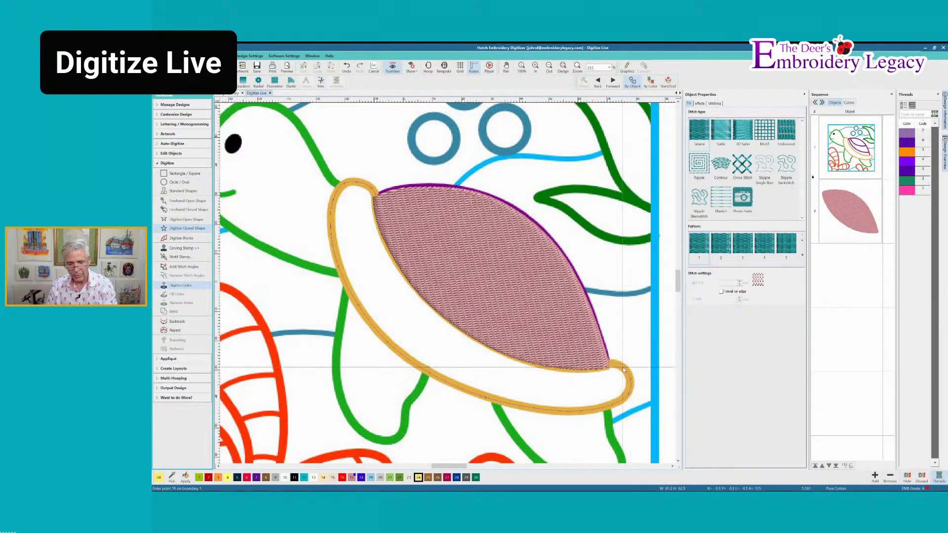
click(612, 364)
click(608, 369)
- Trace the rim's inner edge along the pink shell back to the front end and complete the yellow fill
click(595, 369)
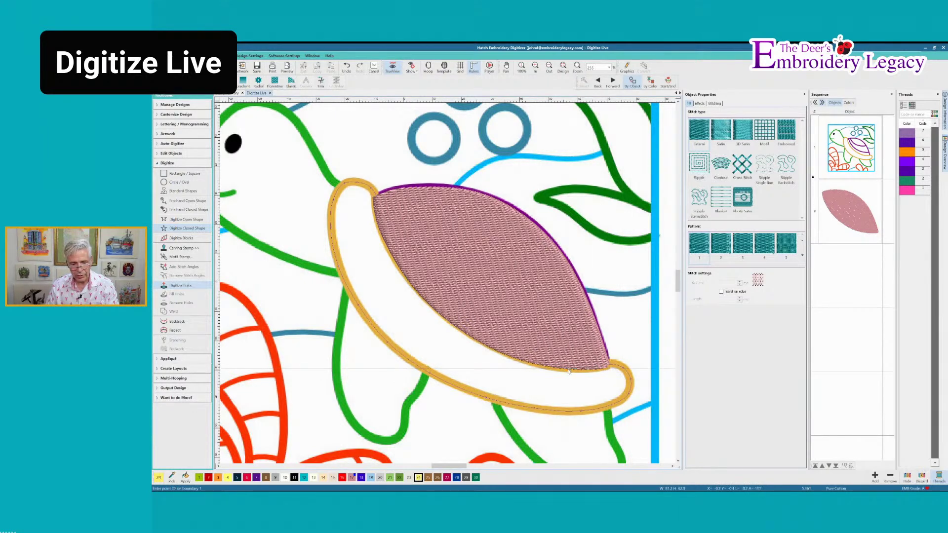
click(496, 348)
click(454, 321)
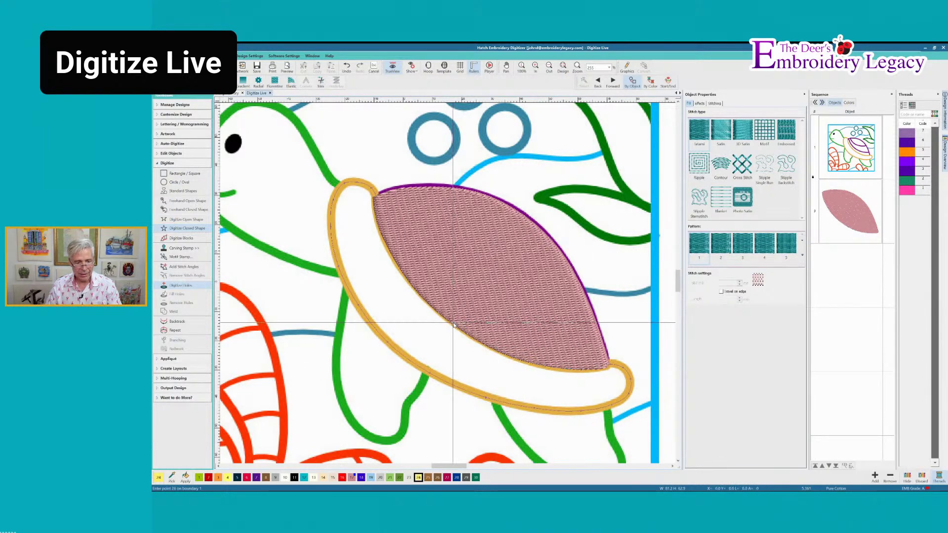
click(393, 242)
click(385, 226)
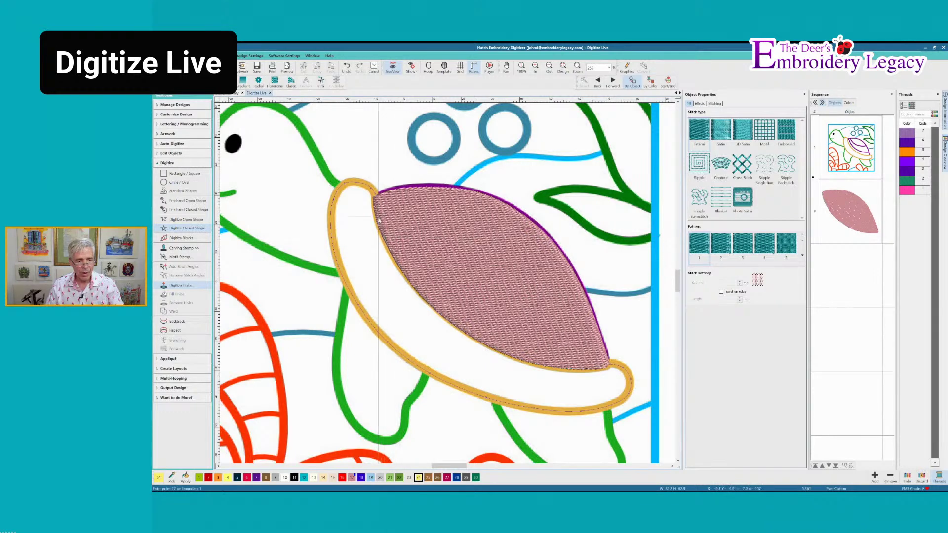
click(377, 209)
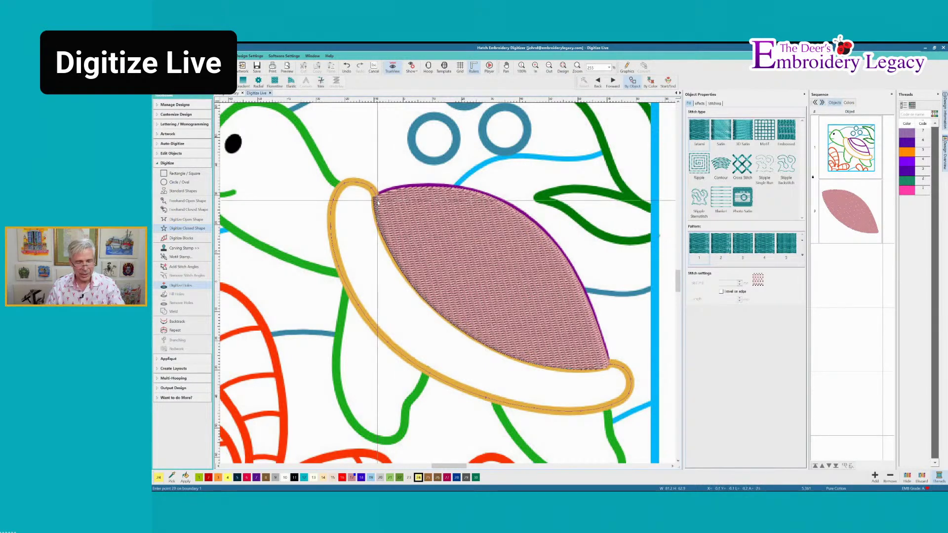
key(Return)
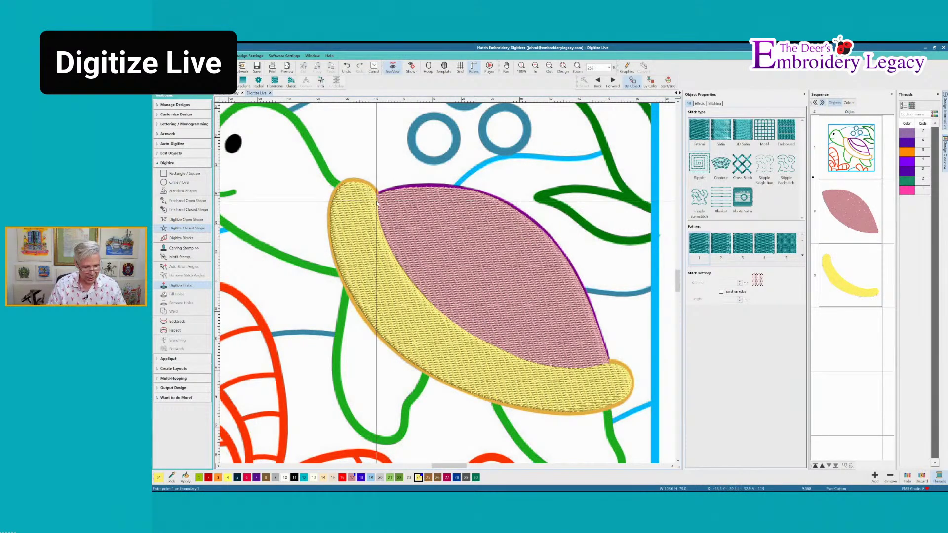
- Start a green closed fill shape at the front of the rim, tracing the back of the neck, top of the head and snout
click(338, 186)
right_click(327, 173)
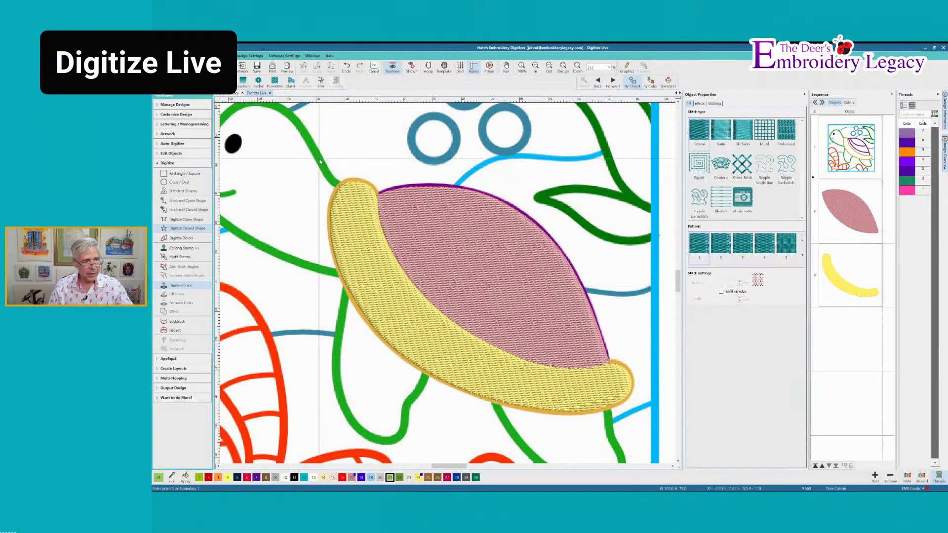
right_click(315, 150)
right_click(382, 213)
right_click(367, 196)
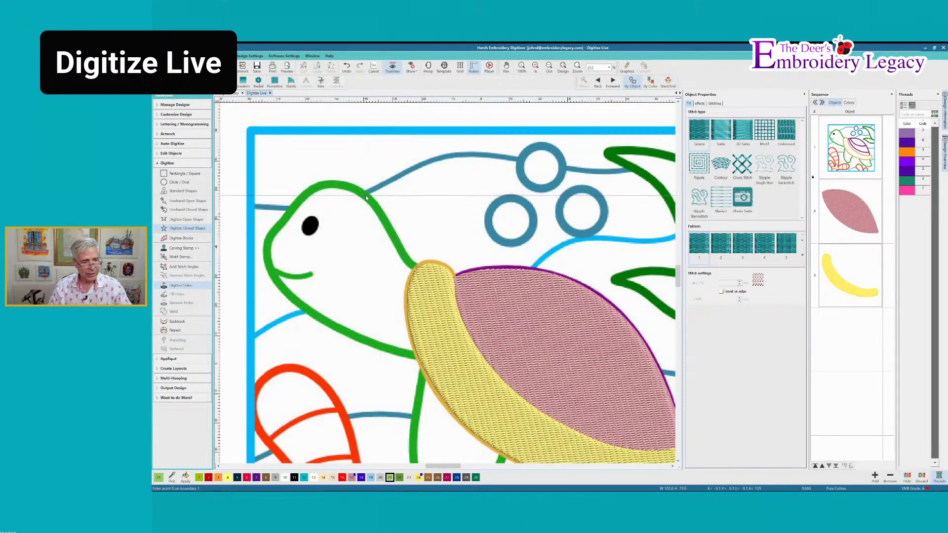
right_click(342, 185)
right_click(320, 183)
right_click(297, 195)
right_click(282, 212)
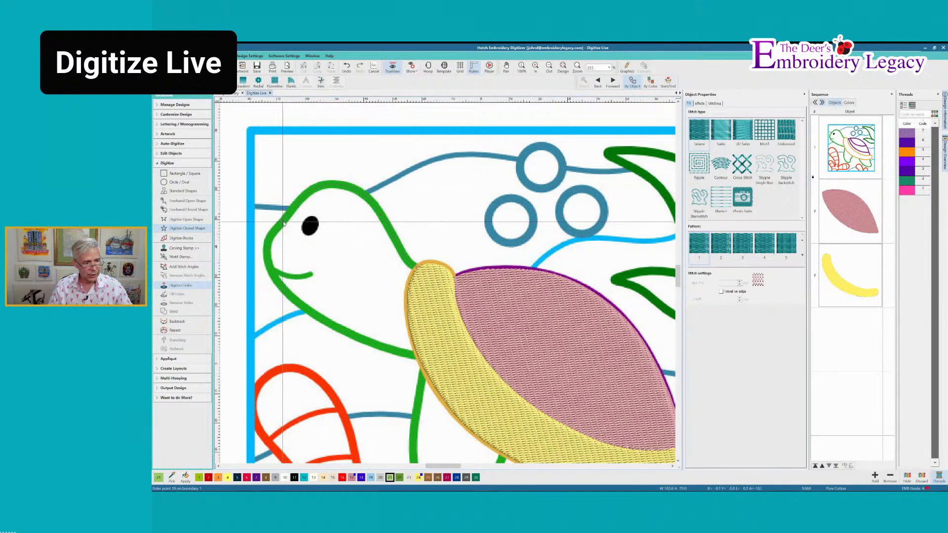
right_click(270, 241)
right_click(273, 268)
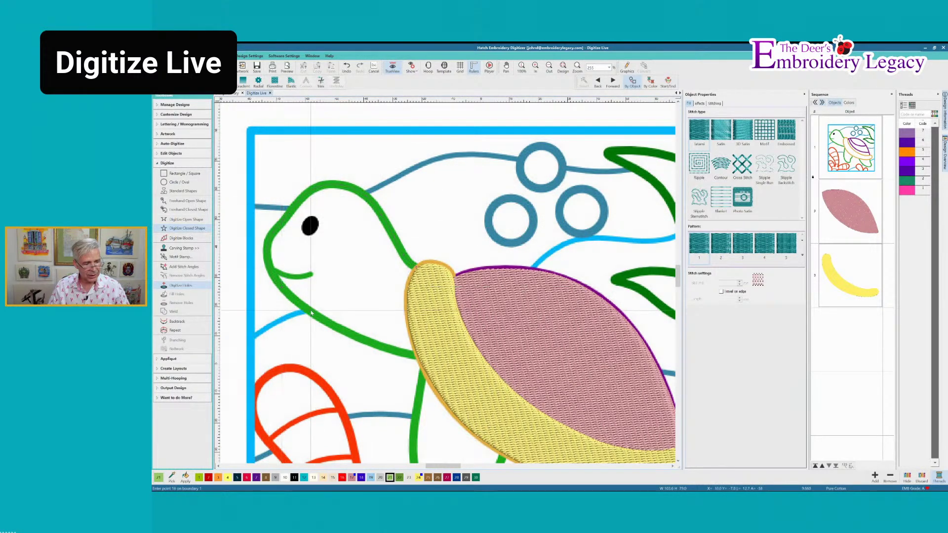
- Trace the underside of the head and neck, return along the yellow rim's edge, and complete the green head fill
right_click(324, 324)
right_click(370, 343)
right_click(393, 353)
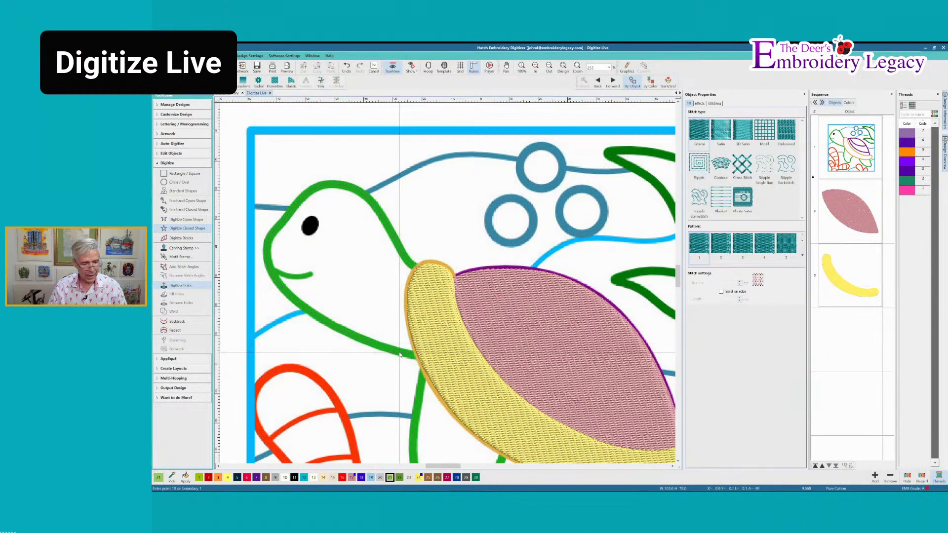
right_click(415, 354)
right_click(410, 338)
right_click(407, 311)
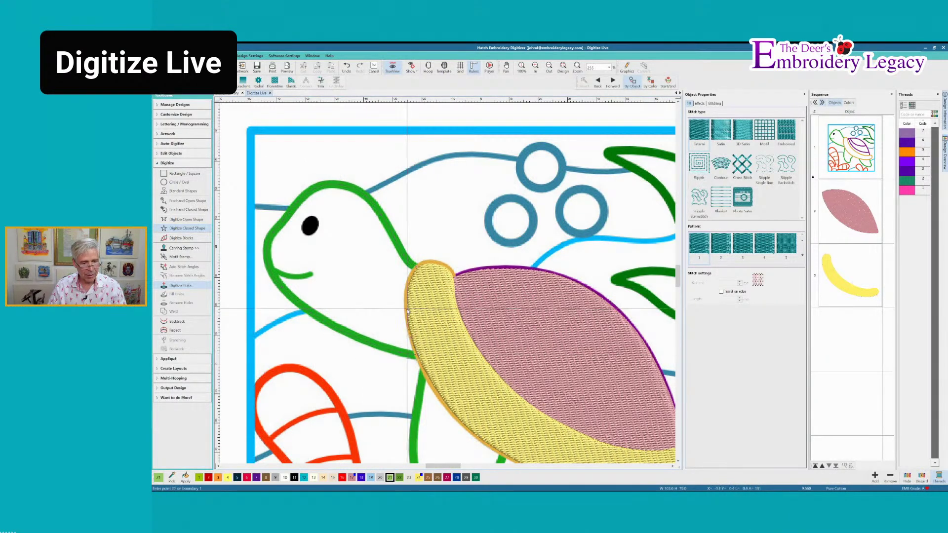
right_click(408, 289)
right_click(415, 271)
key(Return)
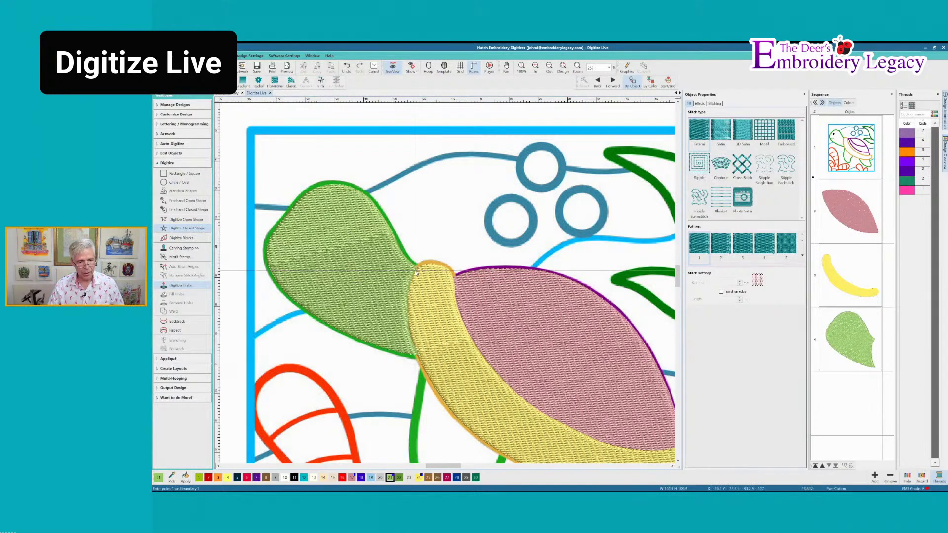
- Digitize a short green Single Run open line along the rim from the base of the neck to the front flipper
click(169, 220)
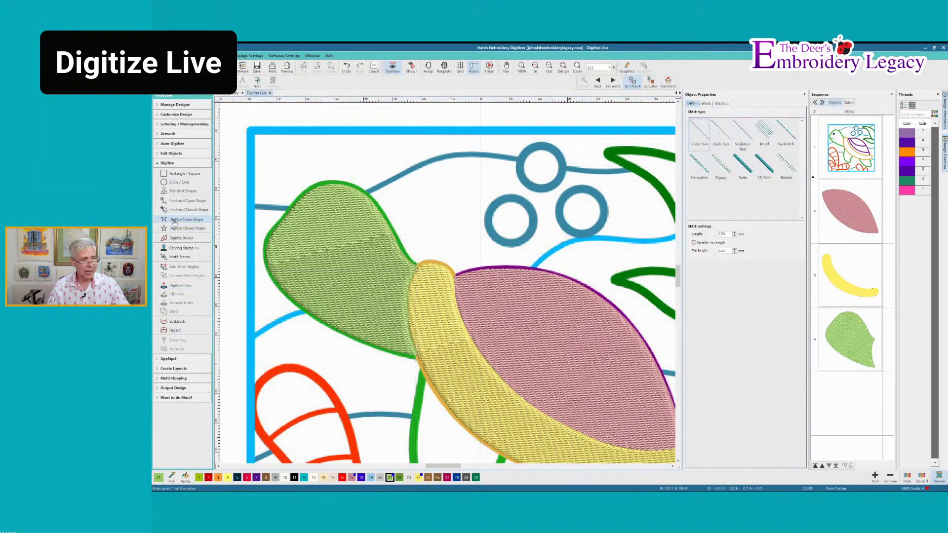
click(417, 356)
click(419, 362)
click(424, 370)
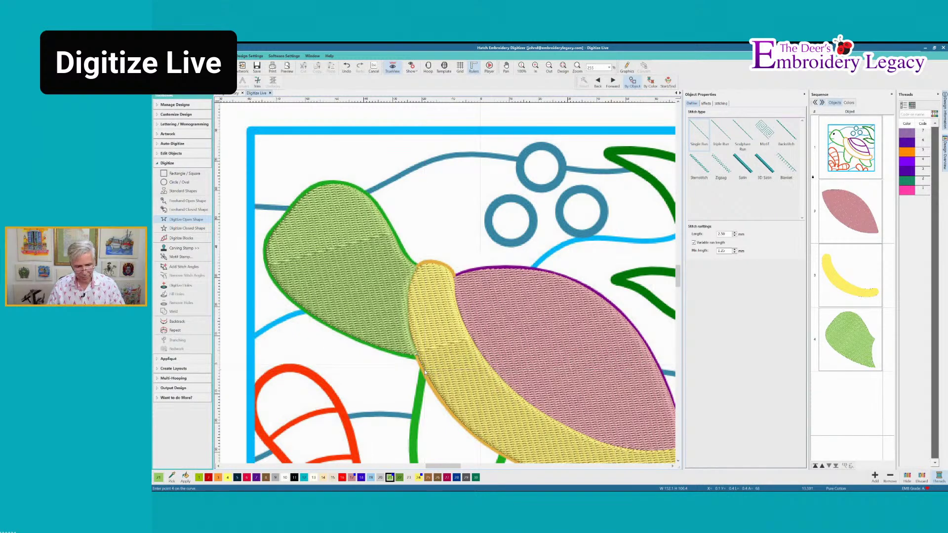
key(Return)
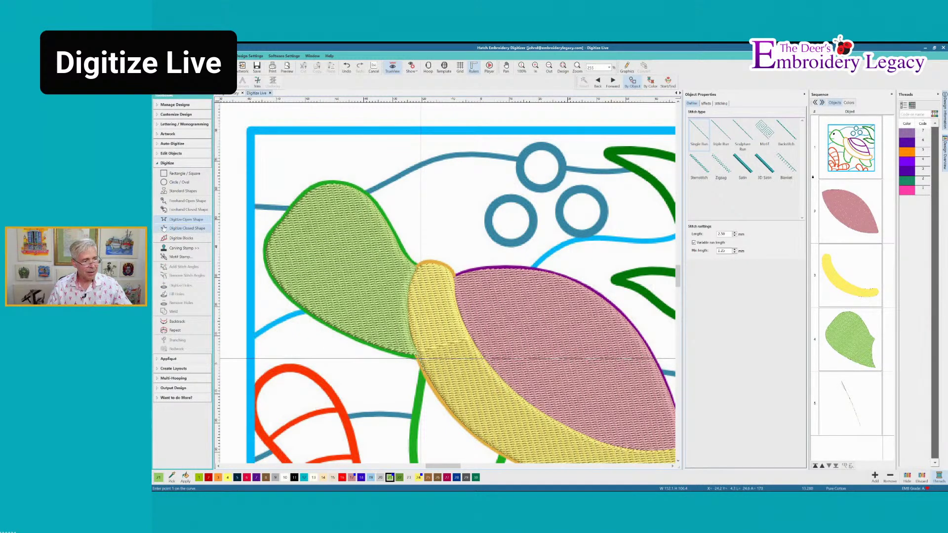
- Start a green closed fill shape for the front flipper, tracing its front edge, rounded tip and lower rear edge
click(168, 228)
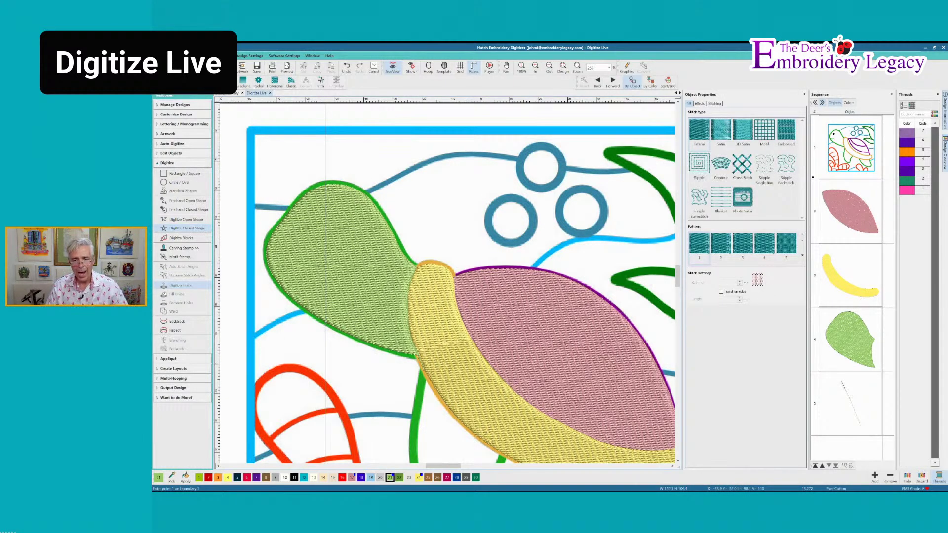
click(425, 350)
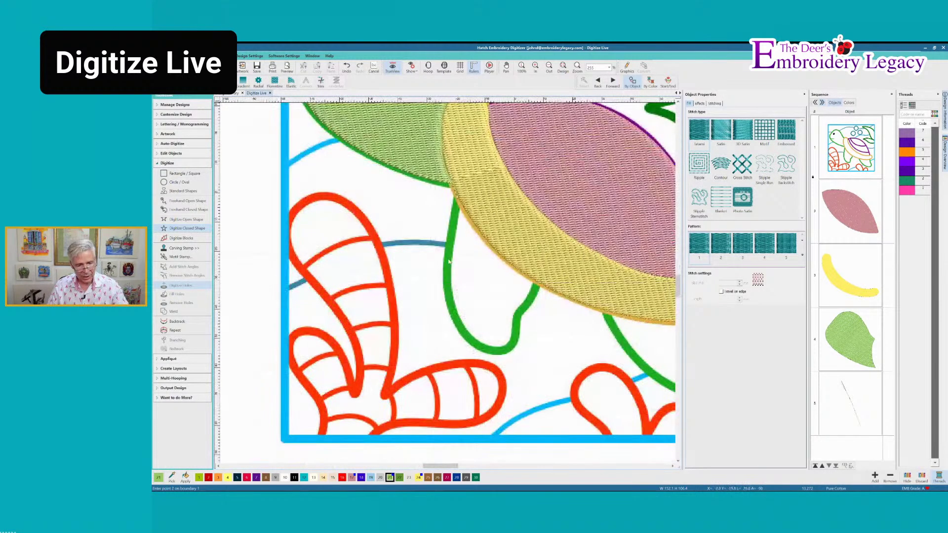
right_click(451, 223)
right_click(449, 253)
right_click(448, 282)
right_click(452, 314)
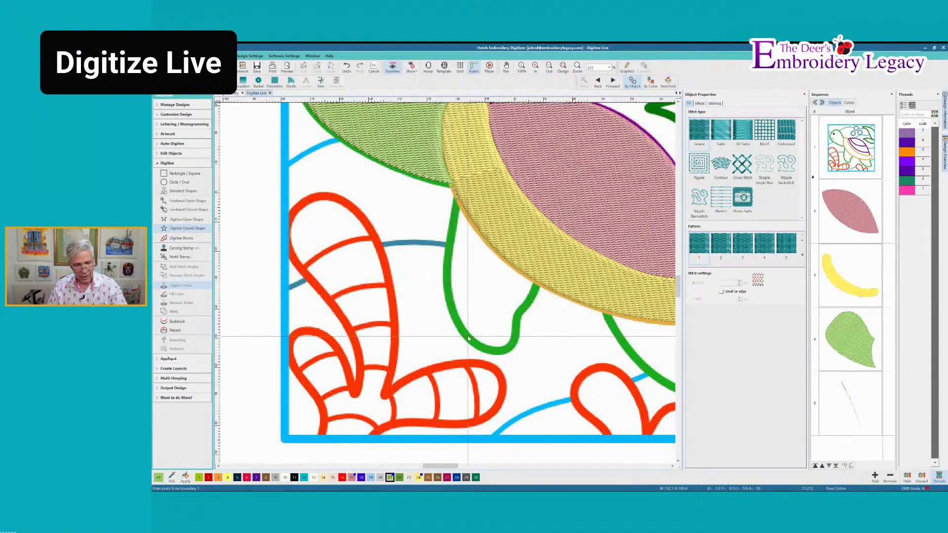
click(485, 352)
click(506, 347)
click(515, 332)
click(518, 318)
click(523, 311)
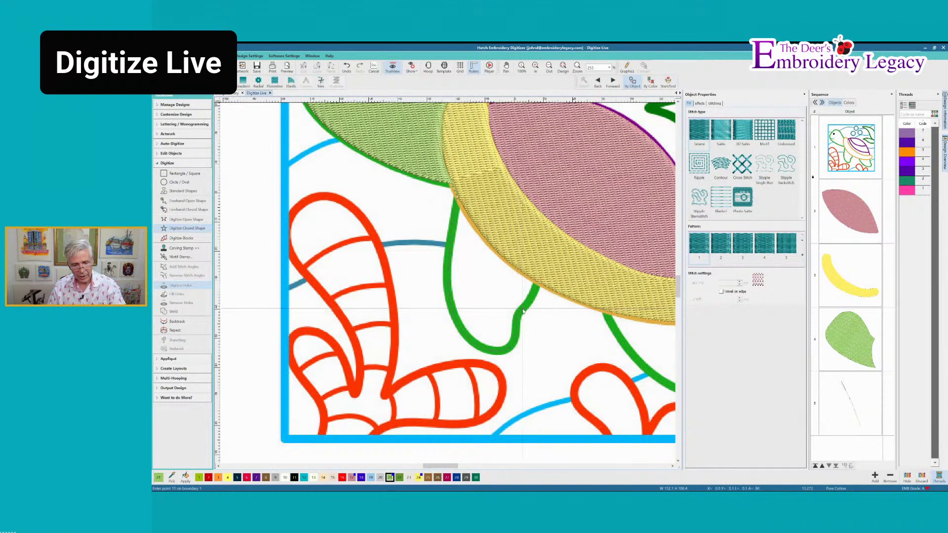
- Finish the front flipper outline up its rear edge and back along the yellow rim, and complete the green fill
click(538, 294)
click(515, 270)
click(504, 263)
click(487, 241)
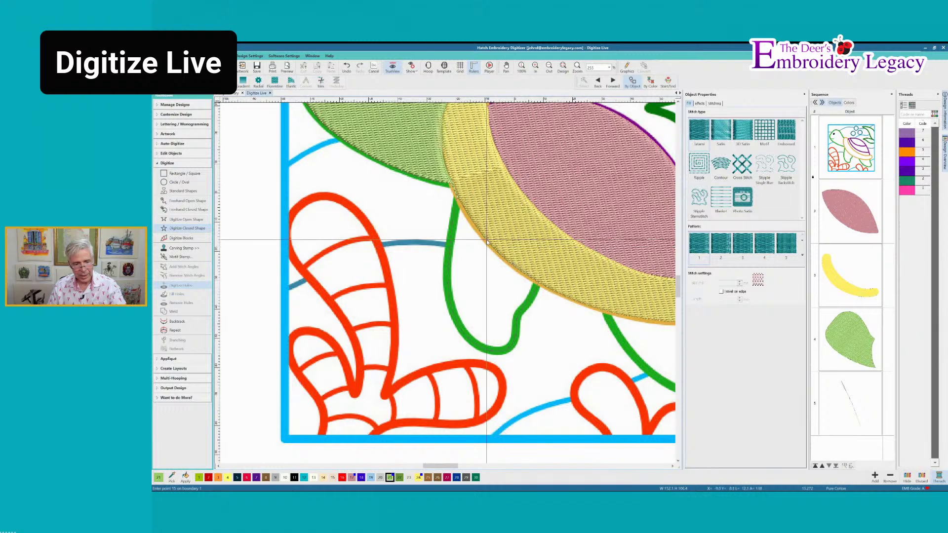
click(472, 222)
click(460, 202)
key(Return)
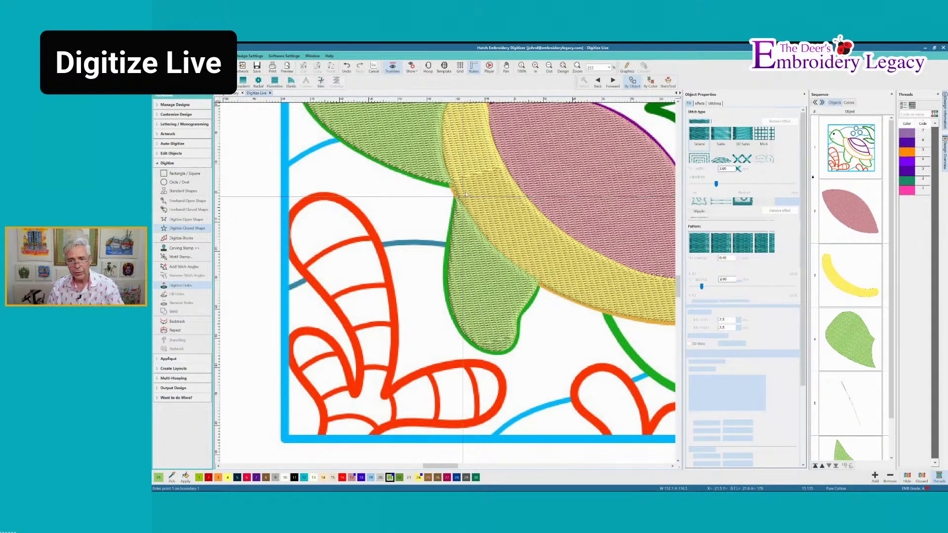
- Digitize a short green Single Run line along the yellow rim from the front flipper to the rear flipper
key(space)
click(586, 304)
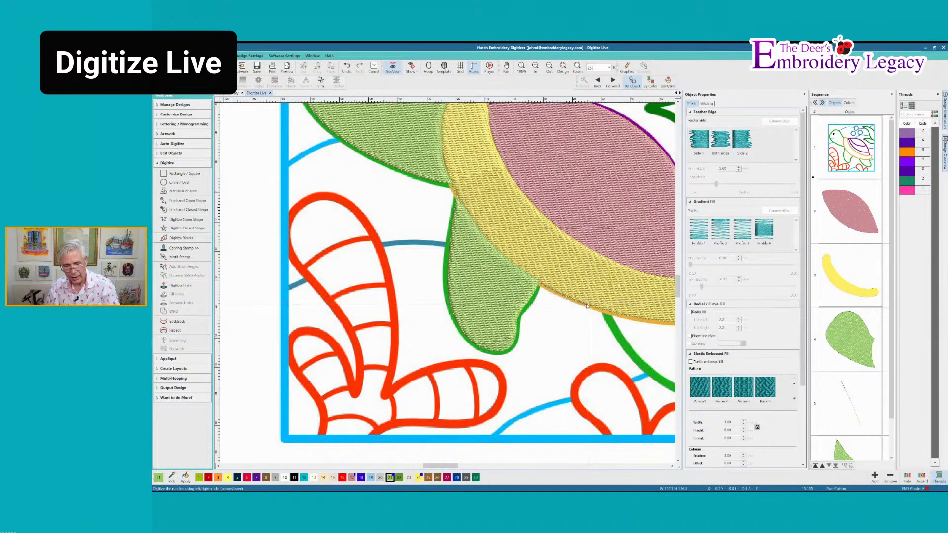
key(Return)
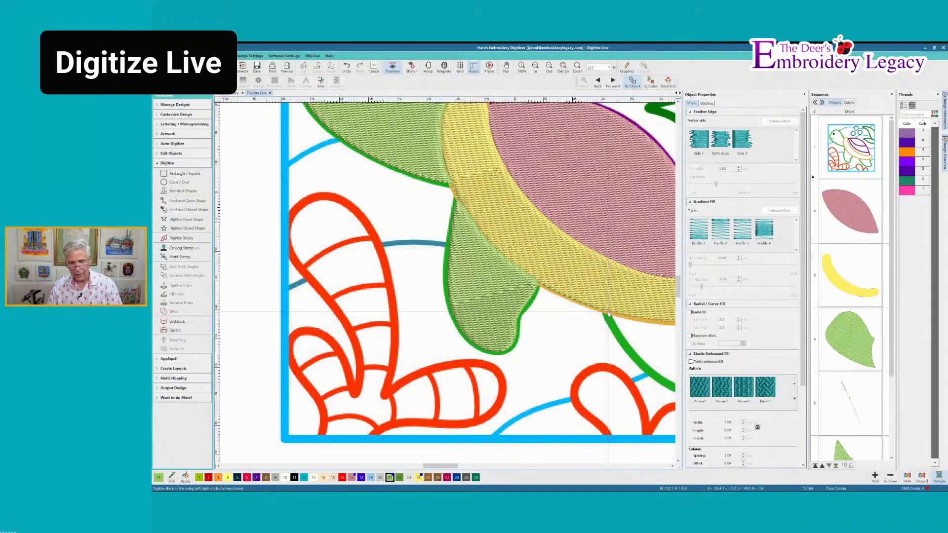
- Start a green closed fill shape for the rear flipper, tracing its front edge and rounded tip
key(space)
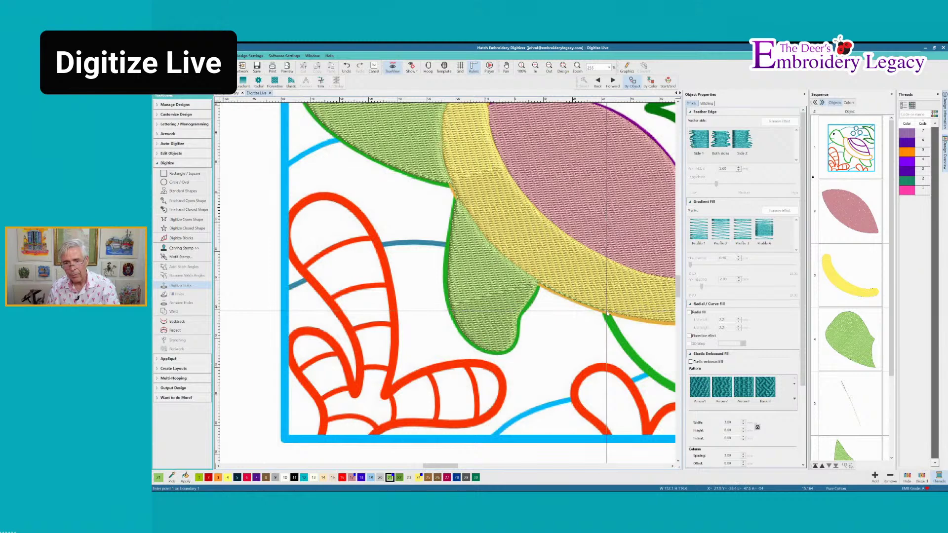
click(607, 312)
right_click(612, 323)
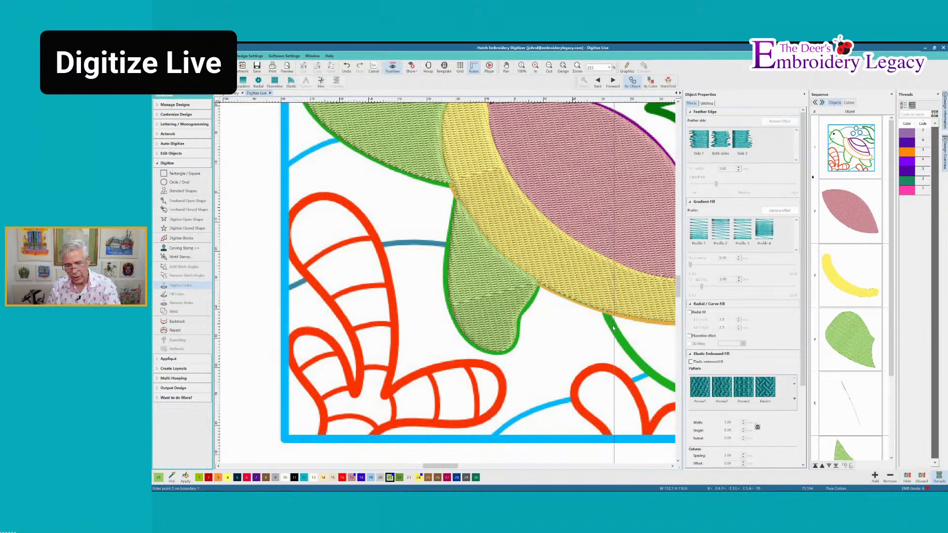
right_click(628, 348)
right_click(546, 327)
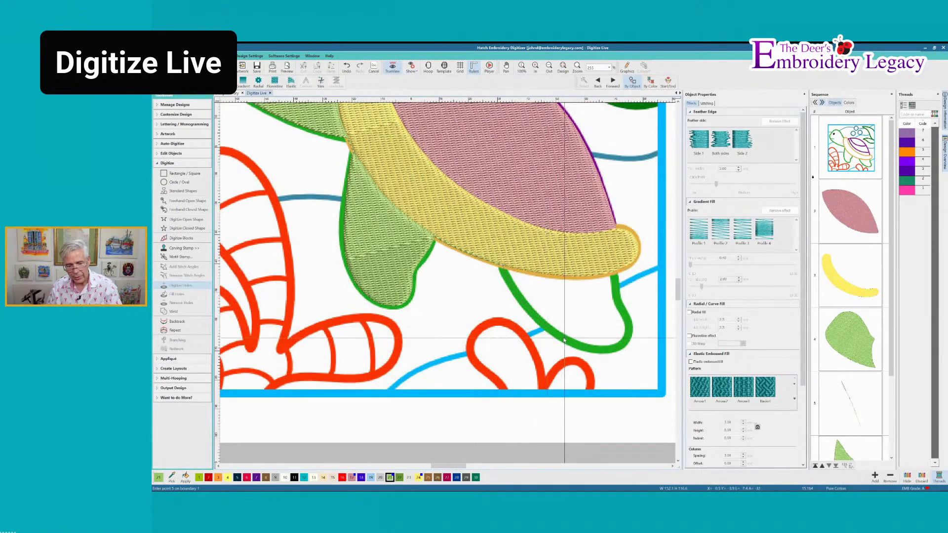
right_click(572, 343)
right_click(591, 350)
right_click(616, 350)
right_click(627, 340)
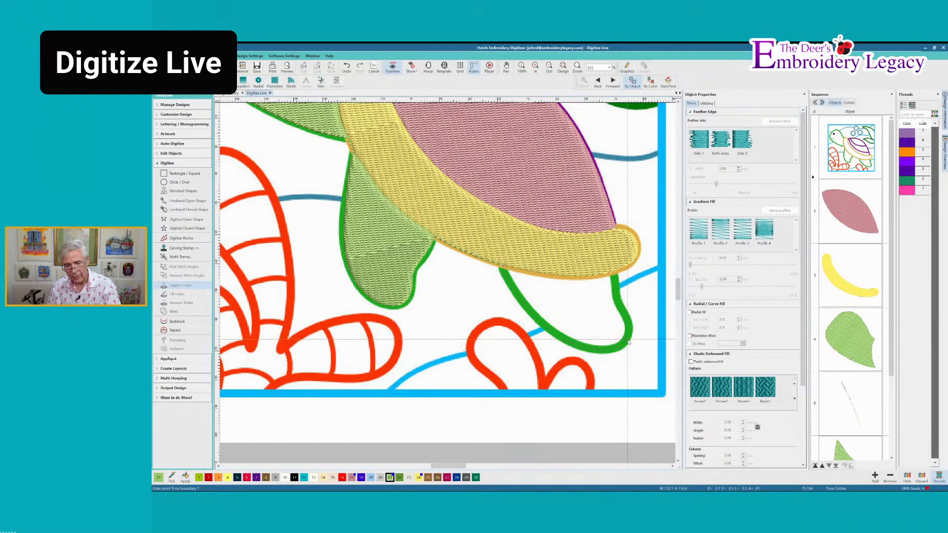
- Trace the rear flipper's back edge up to the yellow rim, return along the rim, and complete the green fill
right_click(630, 328)
right_click(625, 315)
right_click(617, 300)
right_click(616, 289)
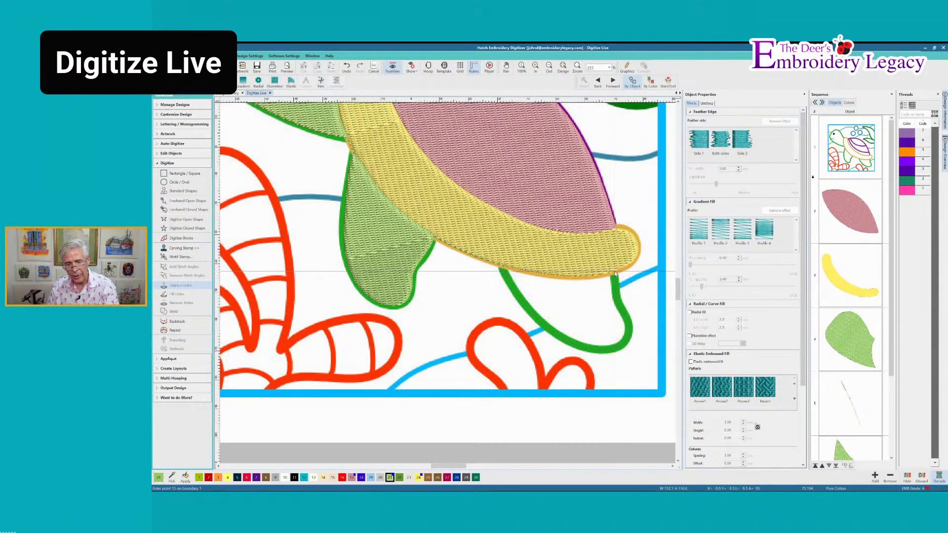
click(596, 277)
click(534, 275)
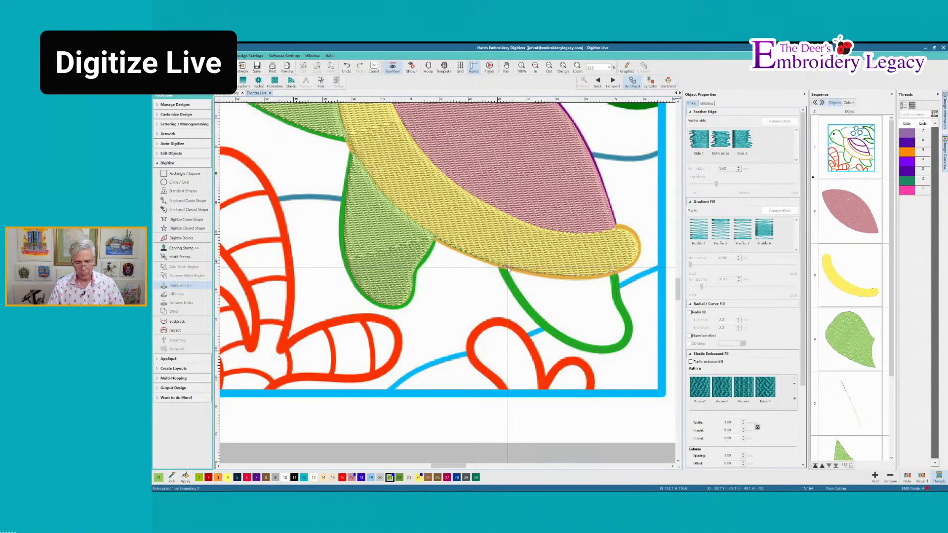
key(Return)
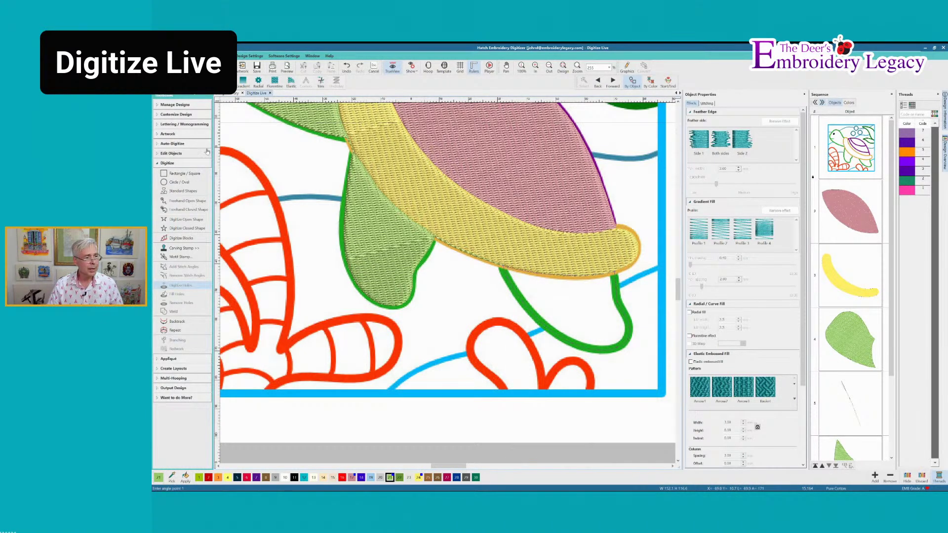
key(Return)
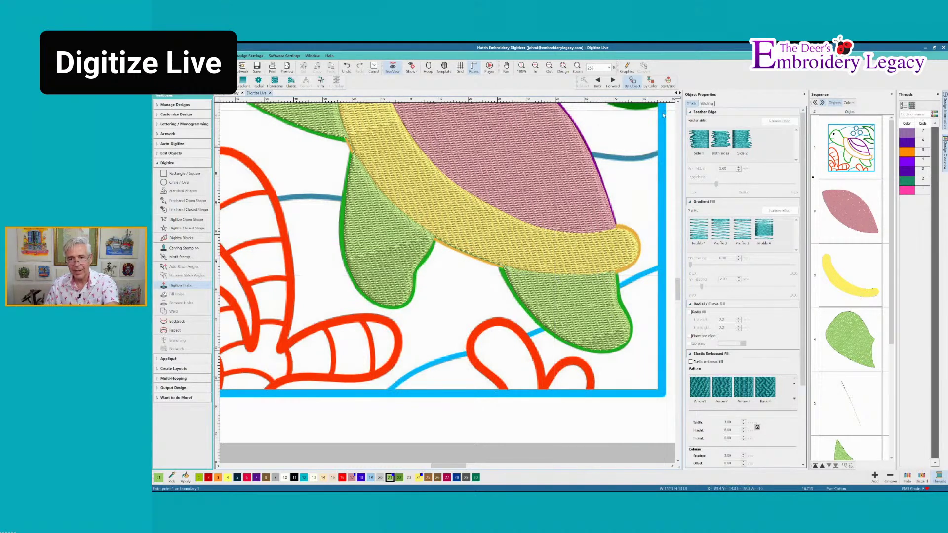
- Start a light blue closed fill shape for the water background at the frame's lower-right corner
click(679, 103)
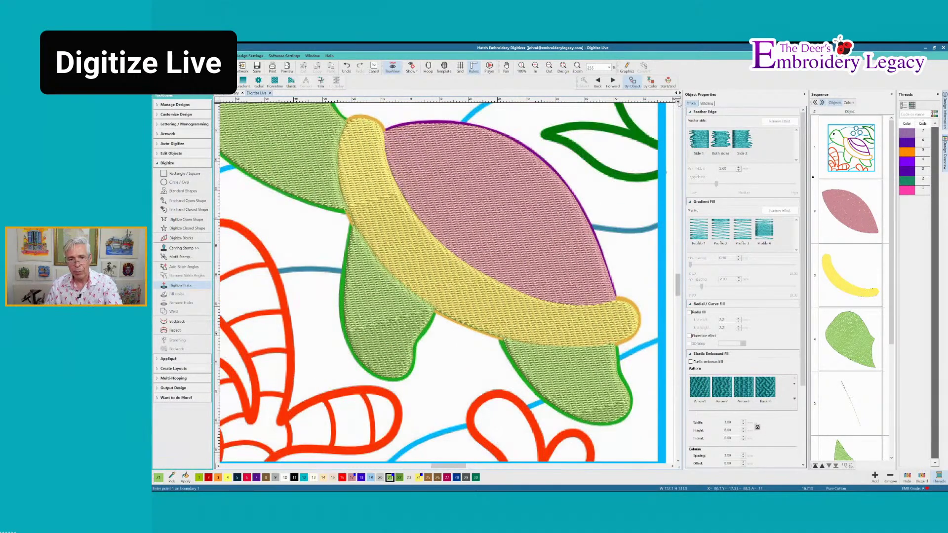
click(679, 462)
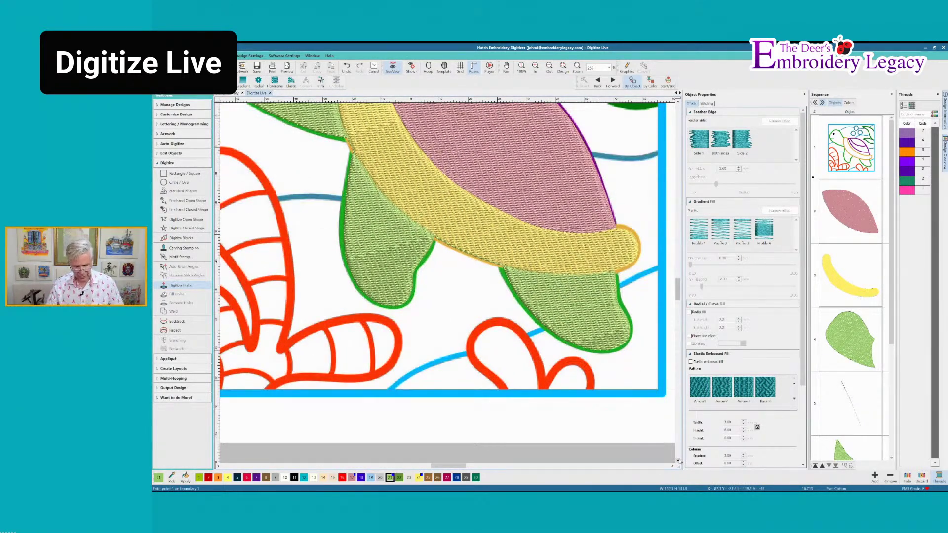
key(0)
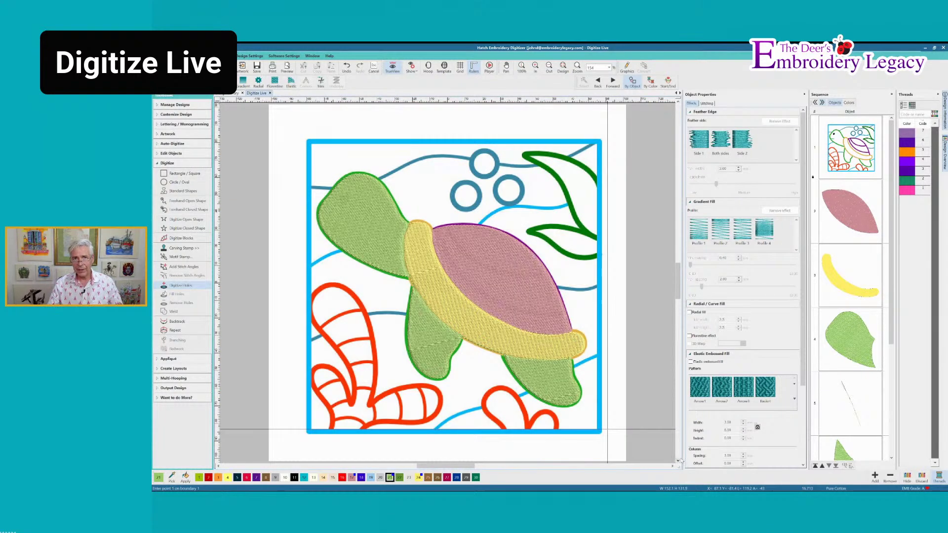
key(v)
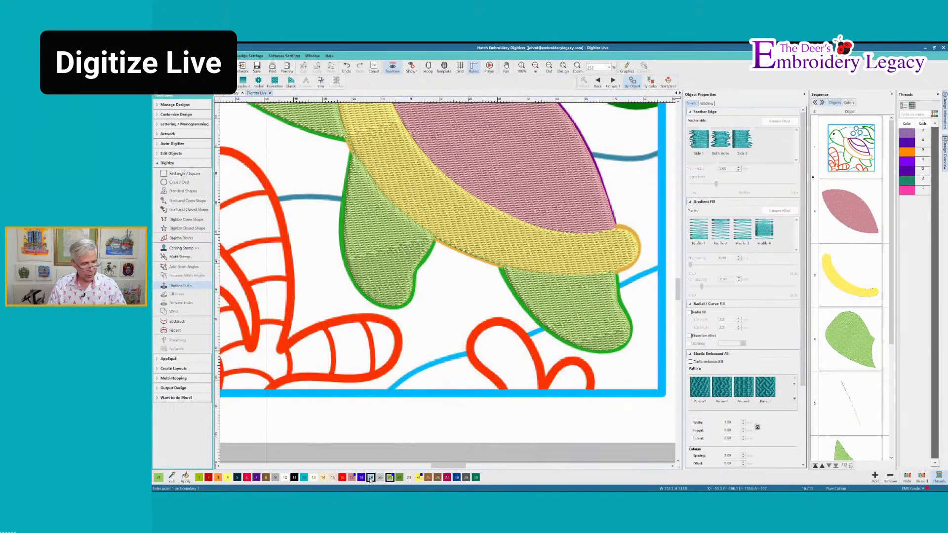
click(177, 228)
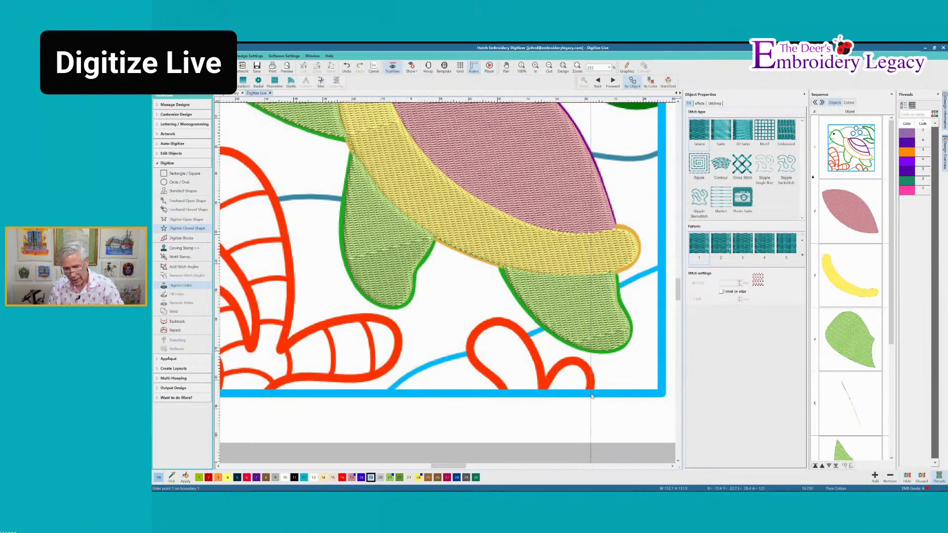
click(656, 398)
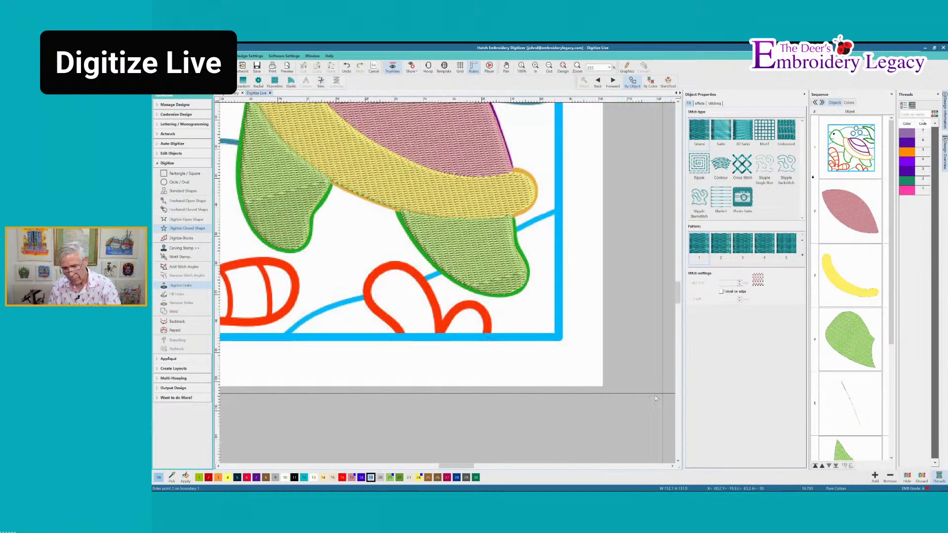
click(559, 338)
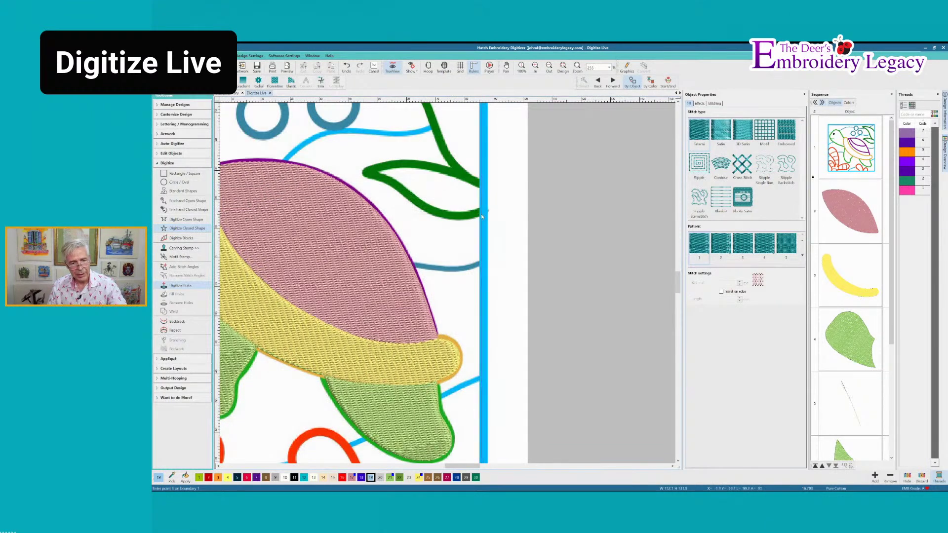
- Continue the background outline up the frame's right edge and around the lower seaweed leaf to where the two leaves meet
click(484, 212)
right_click(469, 214)
right_click(449, 215)
right_click(423, 207)
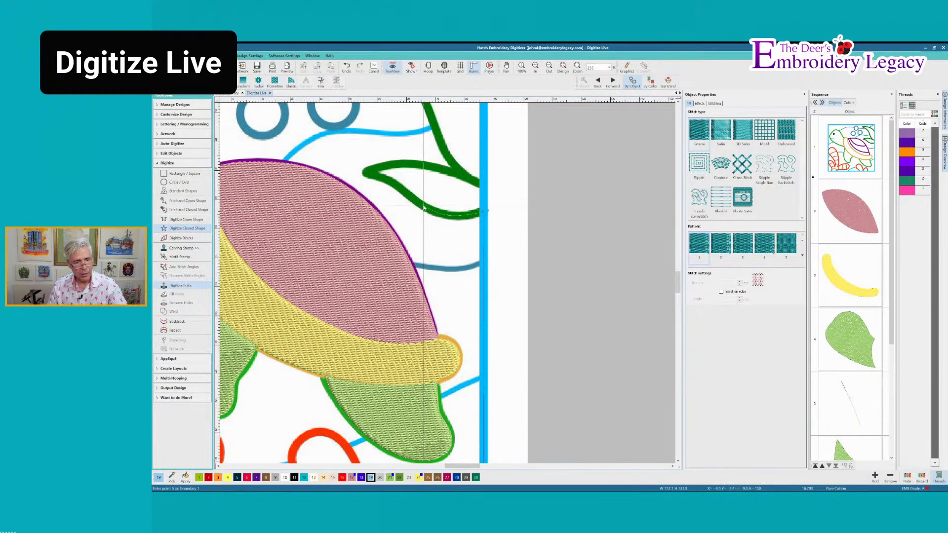
right_click(405, 193)
right_click(385, 181)
click(366, 172)
right_click(395, 164)
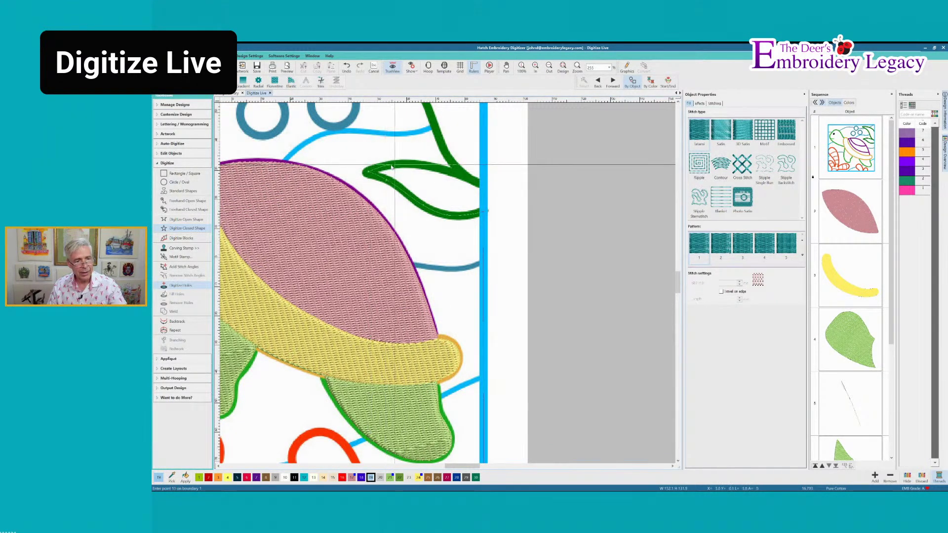
right_click(419, 164)
right_click(443, 169)
click(460, 174)
- Trace the background outline around the upper seaweed leaf, up to its tip and back to the frame's right edge
right_click(448, 158)
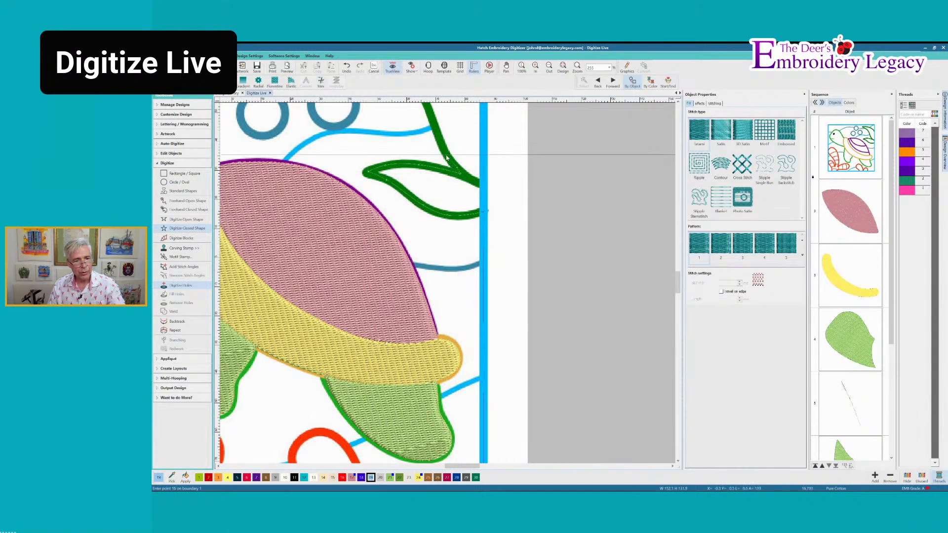
right_click(444, 203)
right_click(430, 173)
right_click(419, 155)
right_click(406, 147)
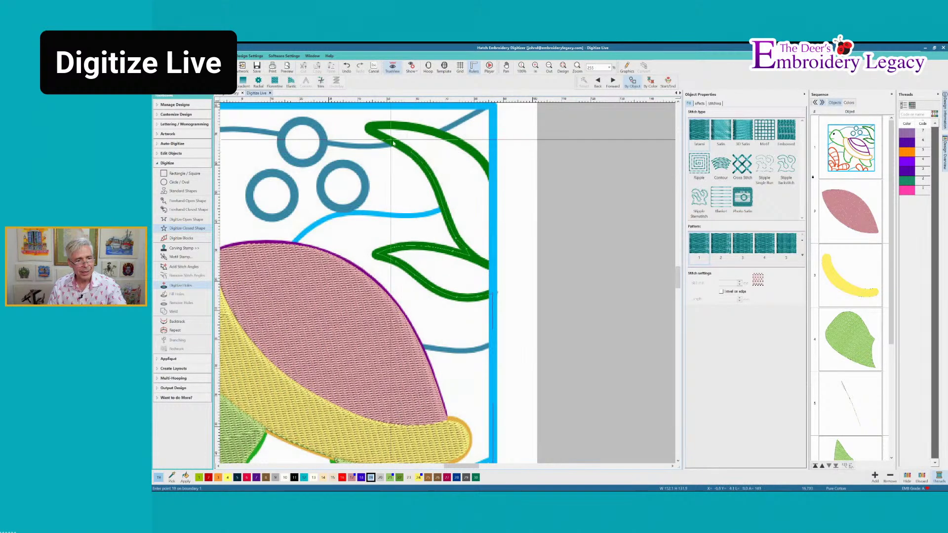
right_click(388, 138)
click(369, 129)
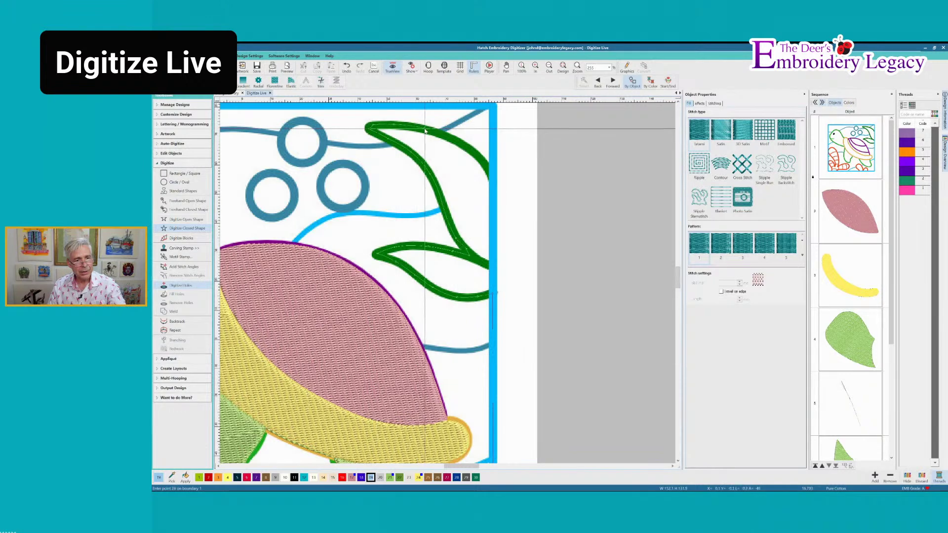
right_click(446, 139)
right_click(482, 159)
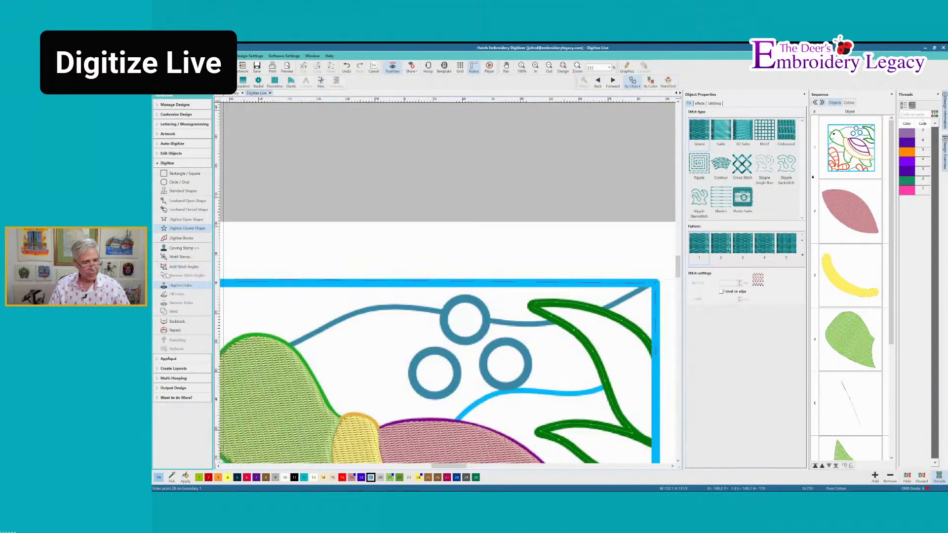
- Follow the frame's top and left edges to the tall coral branch and trace that branch down to its base
click(278, 283)
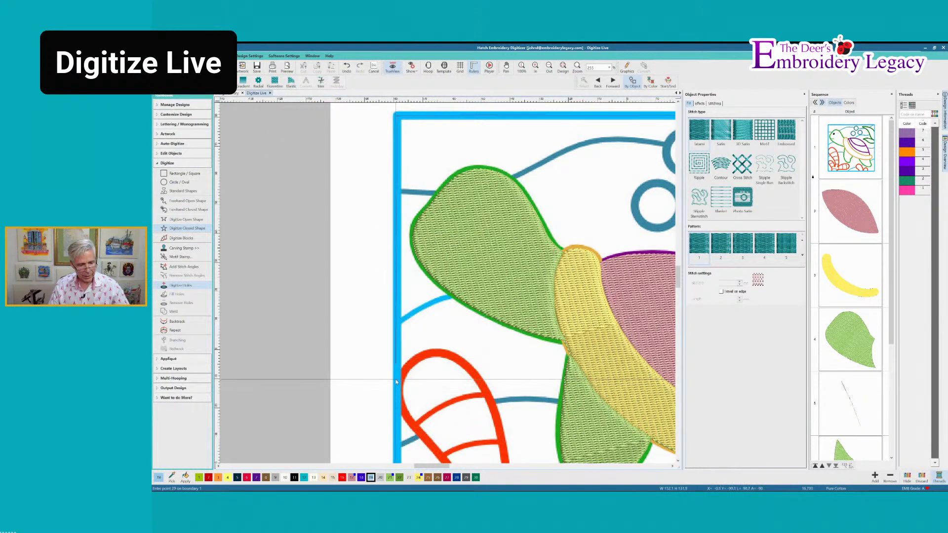
click(398, 373)
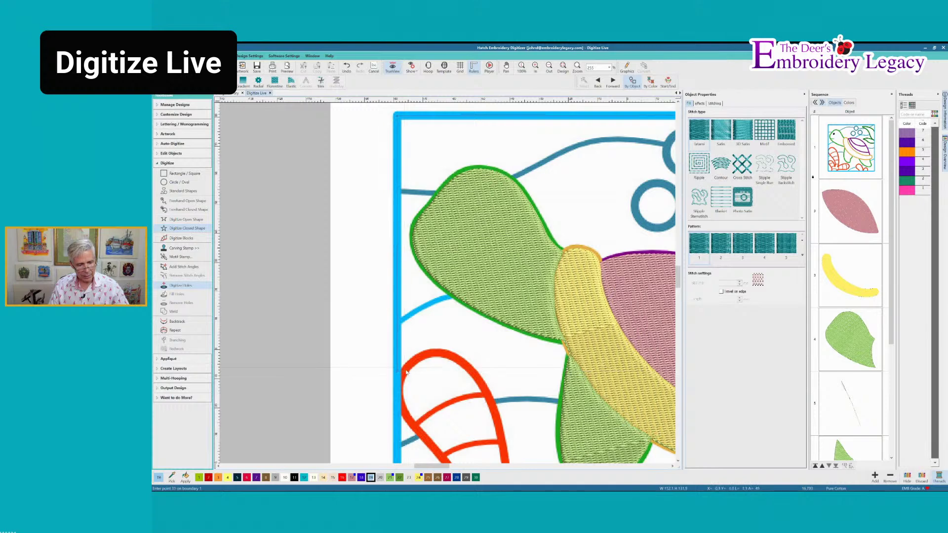
click(463, 363)
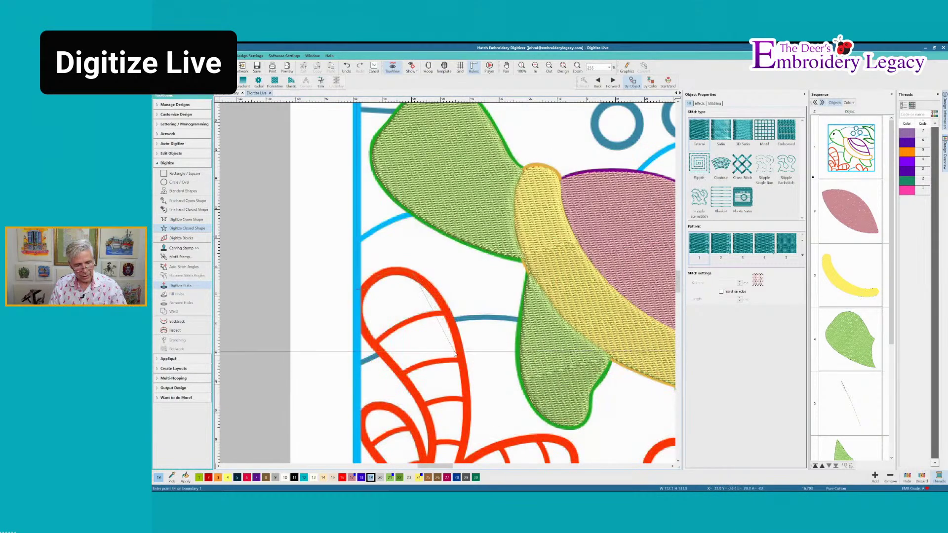
right_click(438, 299)
right_click(443, 306)
right_click(460, 347)
right_click(467, 392)
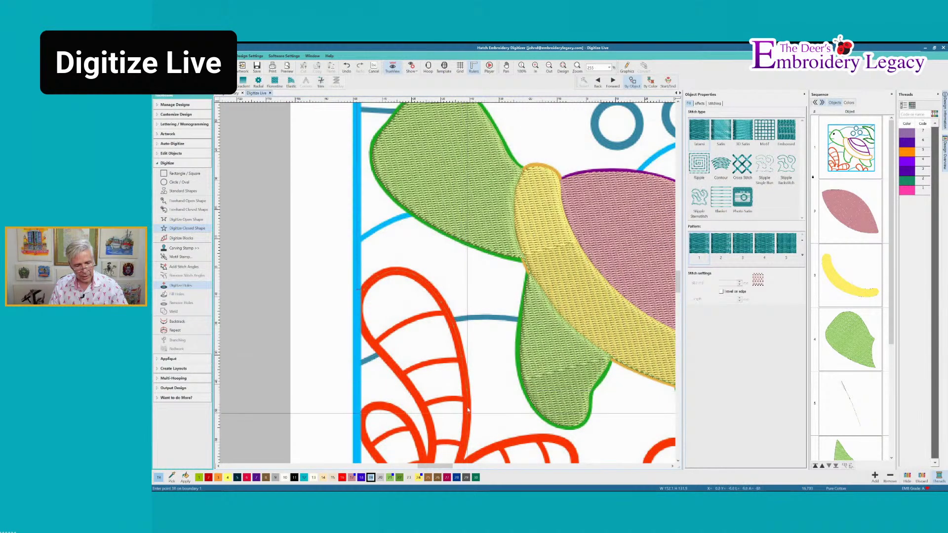
click(468, 410)
right_click(446, 292)
click(443, 299)
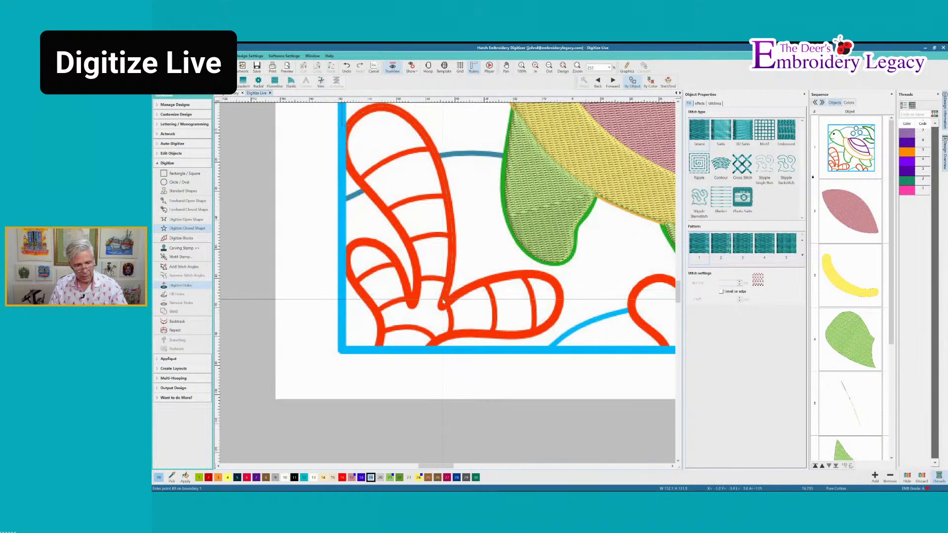
- Trace the background outline along the upper edge and around the rounded tip of the coral's sideways branch
click(450, 299)
right_click(465, 287)
right_click(500, 276)
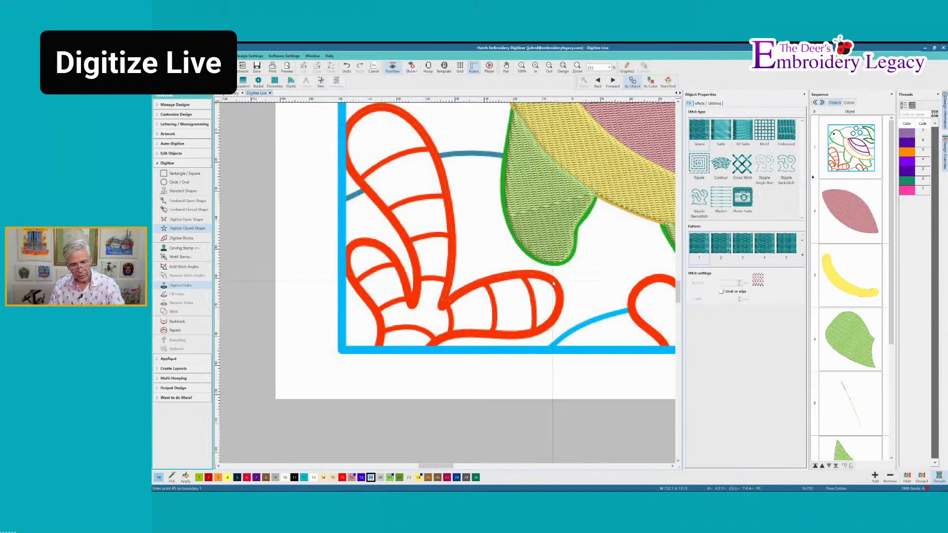
right_click(553, 282)
right_click(560, 296)
right_click(558, 310)
right_click(548, 325)
right_click(533, 334)
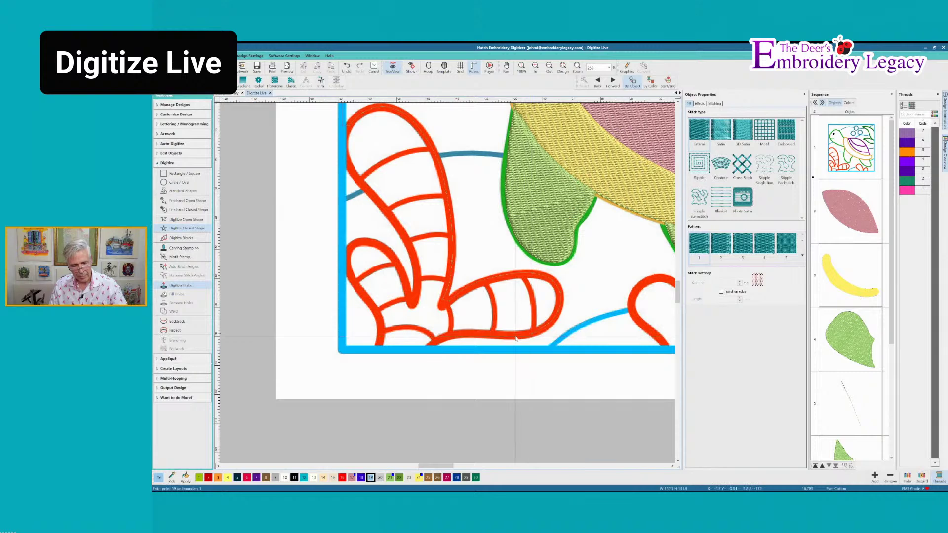
- Continue the background outline along the underside of the coral's sideways branch to the frame's bottom edge
click(492, 337)
click(462, 337)
click(445, 340)
click(430, 347)
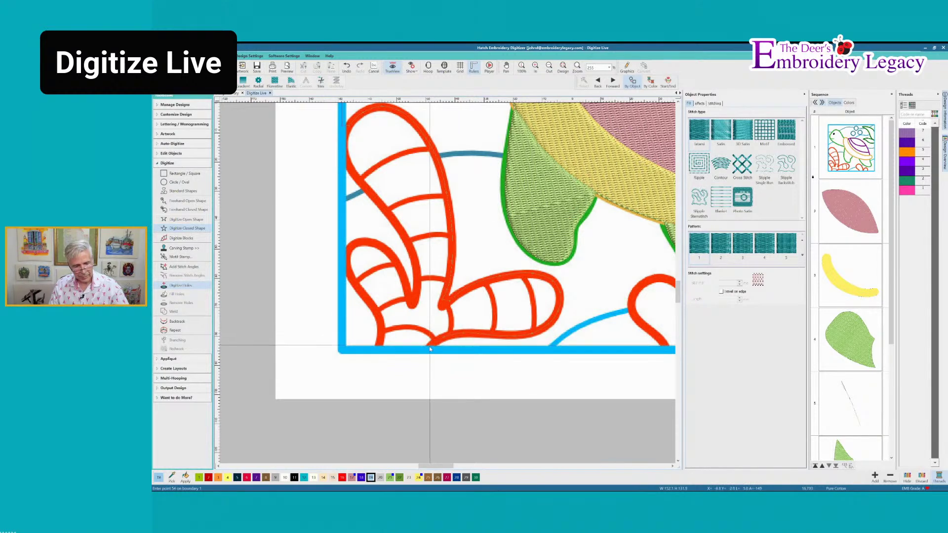
click(431, 344)
click(429, 350)
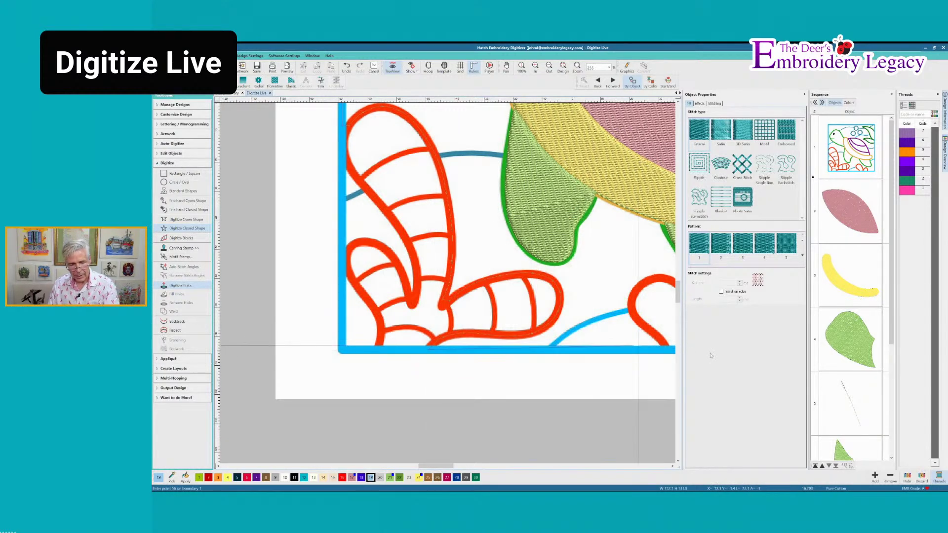
- Trace the background outline around the small two-lobed coral at the frame's bottom edge and complete the closed fill
click(562, 317)
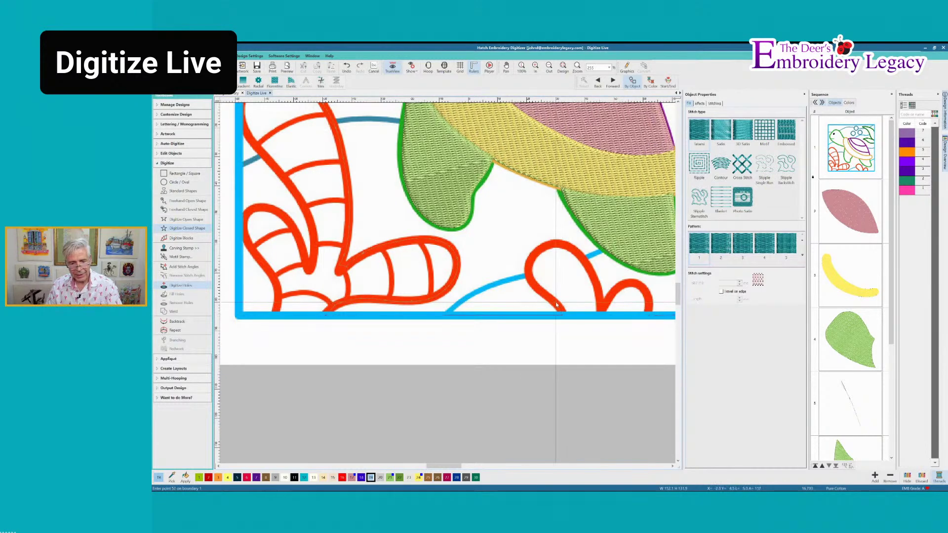
right_click(559, 243)
click(583, 260)
click(591, 270)
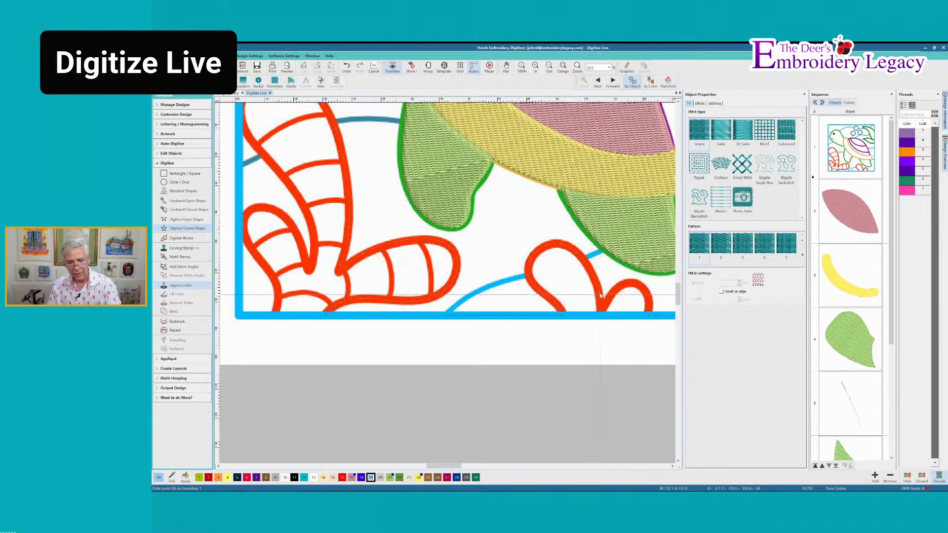
click(600, 295)
click(606, 303)
click(635, 285)
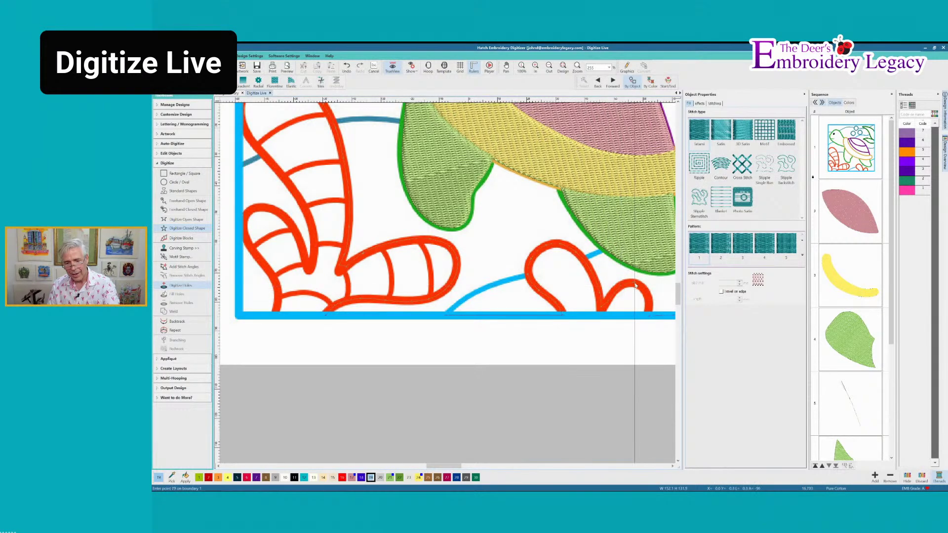
click(650, 311)
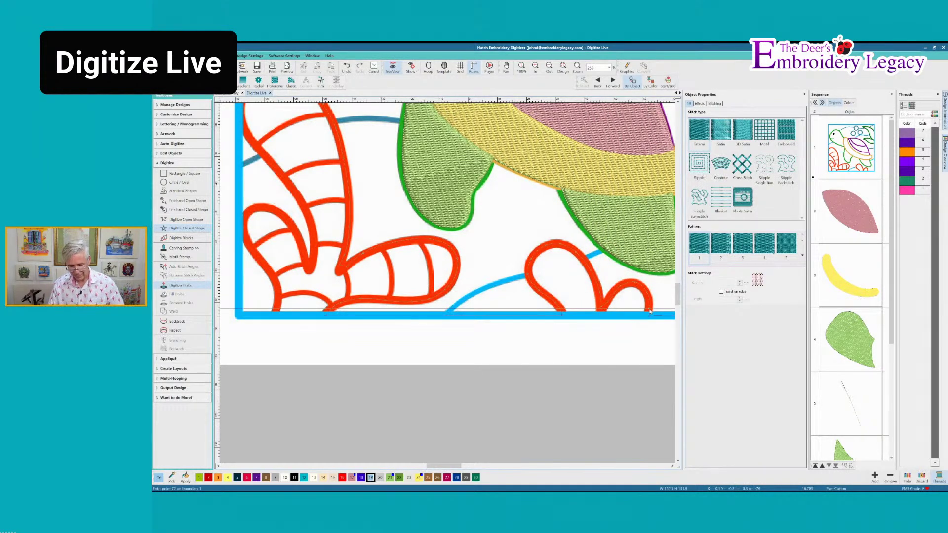
key(Return)
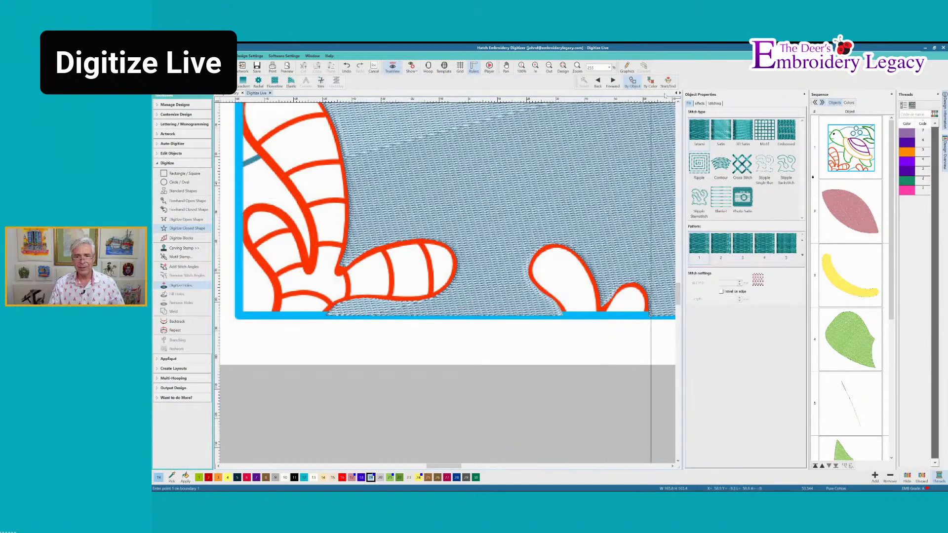
- Turn off TrueView and select the light blue background fill in the object sequence
scroll(679, 101, up, 5)
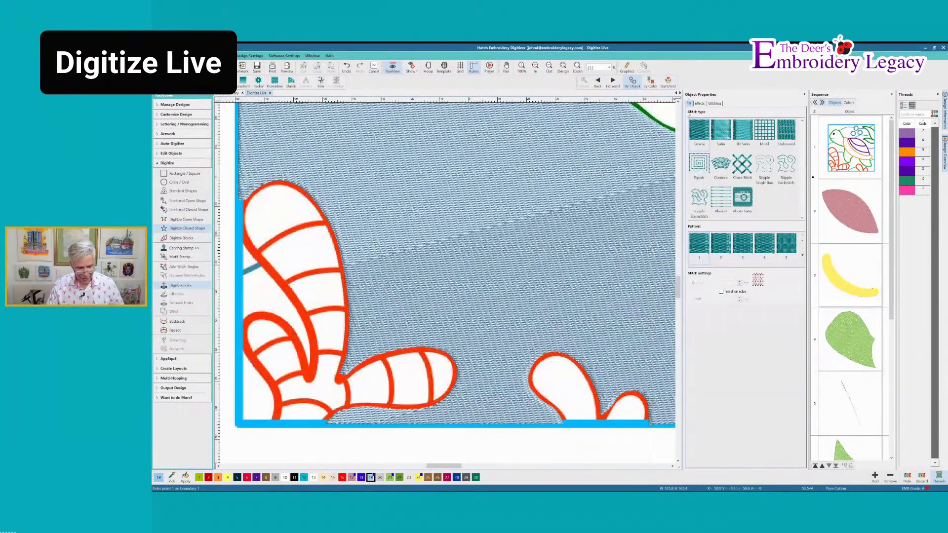
key(t)
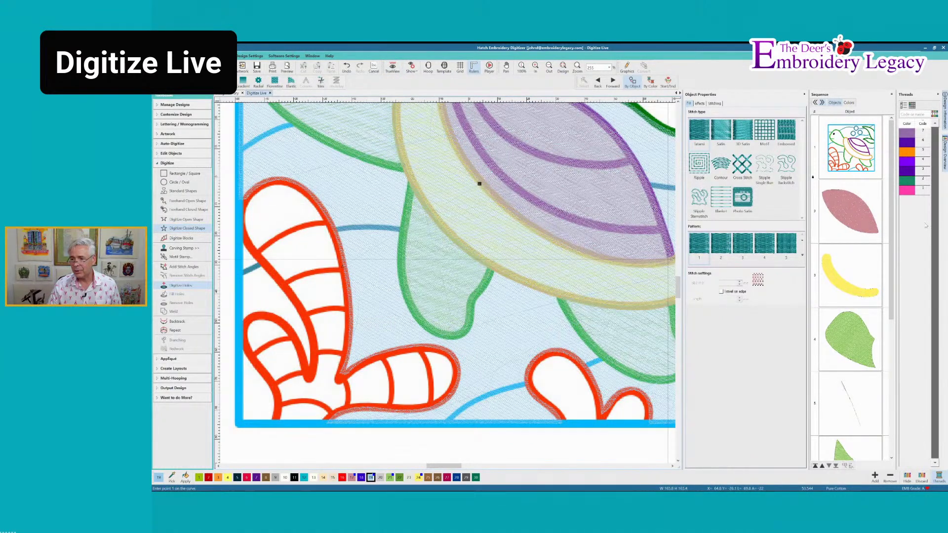
drag(891, 246, 892, 385)
click(850, 416)
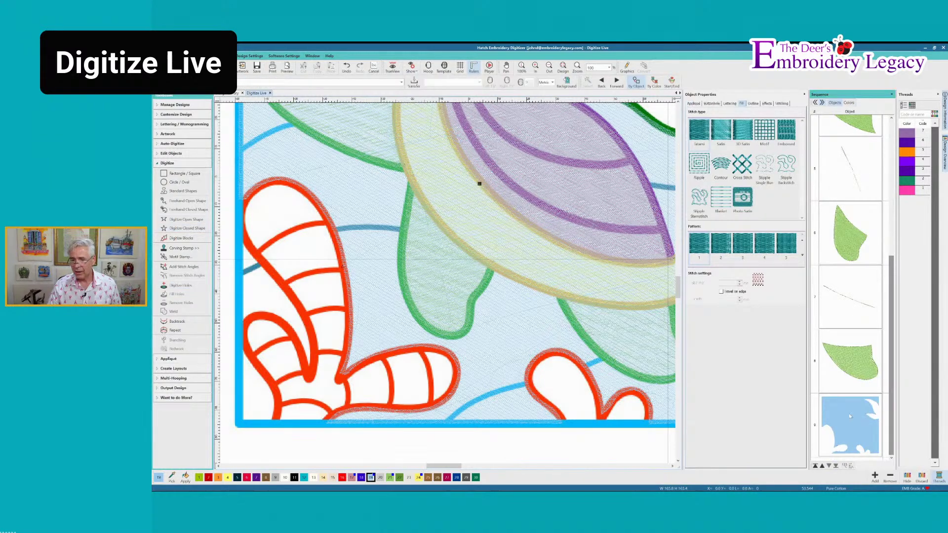
- Start digitizing a hole in the background fill and trace the turtle's front flipper up to the shell rim
click(176, 286)
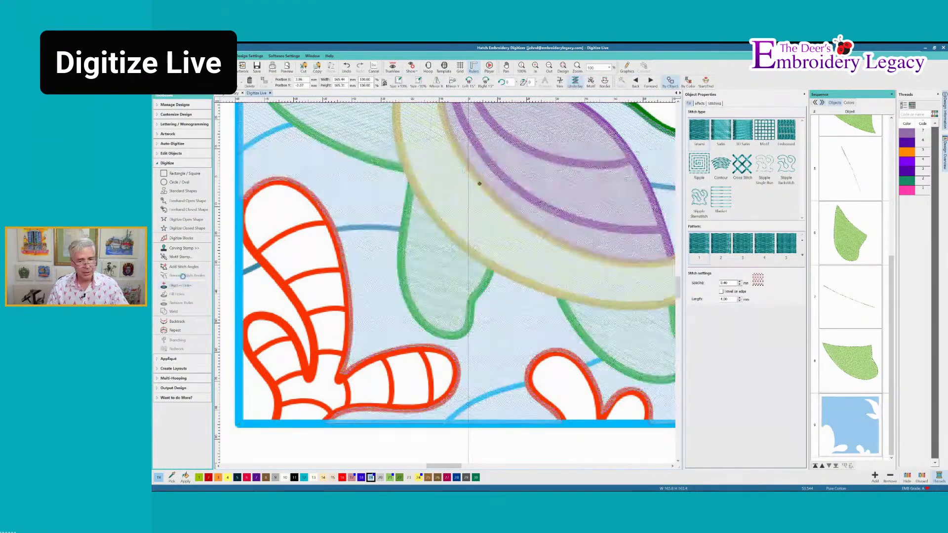
right_click(480, 290)
right_click(471, 301)
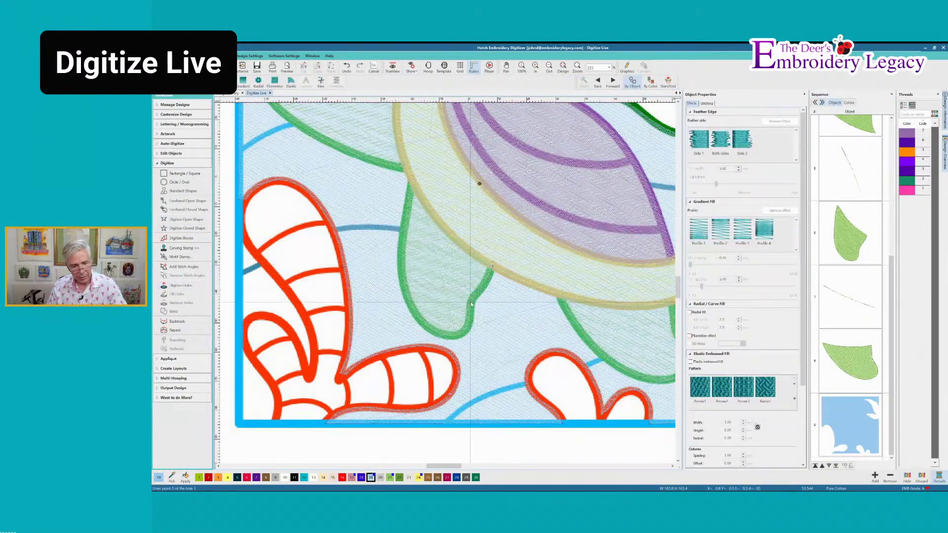
right_click(471, 315)
right_click(442, 334)
right_click(423, 323)
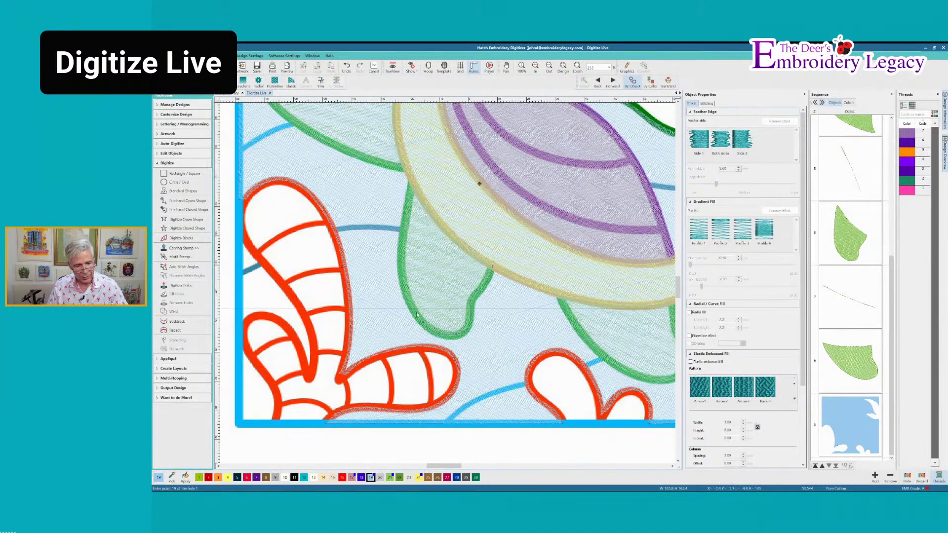
right_click(409, 298)
right_click(404, 265)
right_click(403, 240)
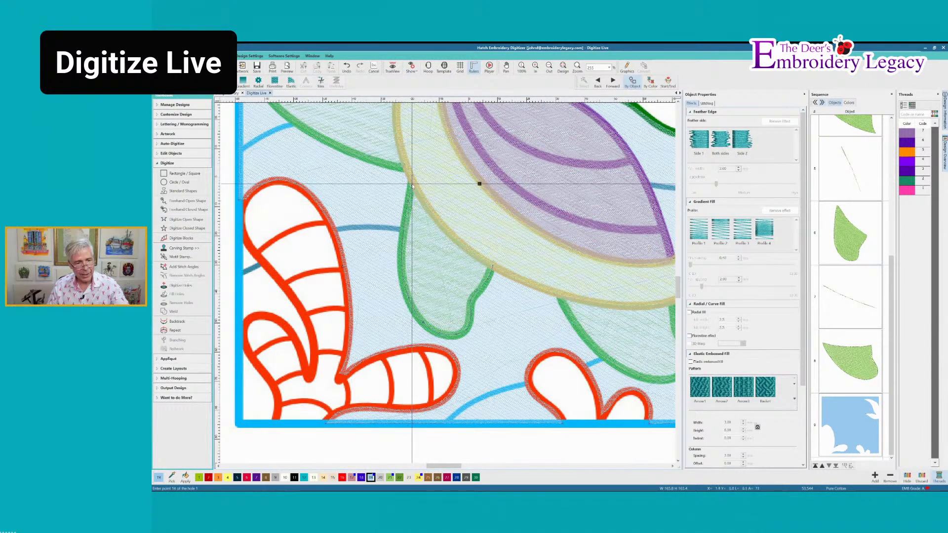
click(413, 183)
- Continue the hole outline along the underside of the turtle's neck and up the front of its face
click(407, 170)
right_click(390, 166)
right_click(364, 156)
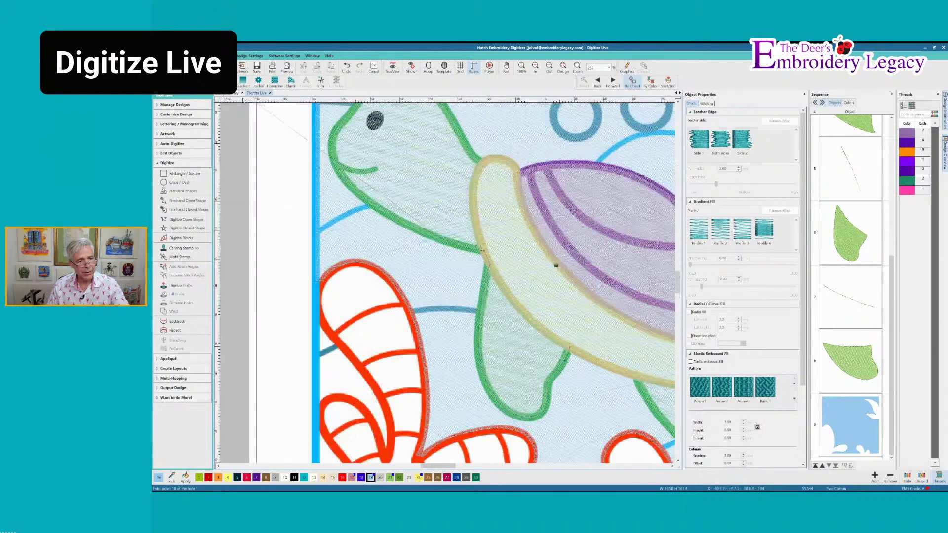
right_click(411, 226)
right_click(379, 209)
right_click(350, 184)
right_click(334, 163)
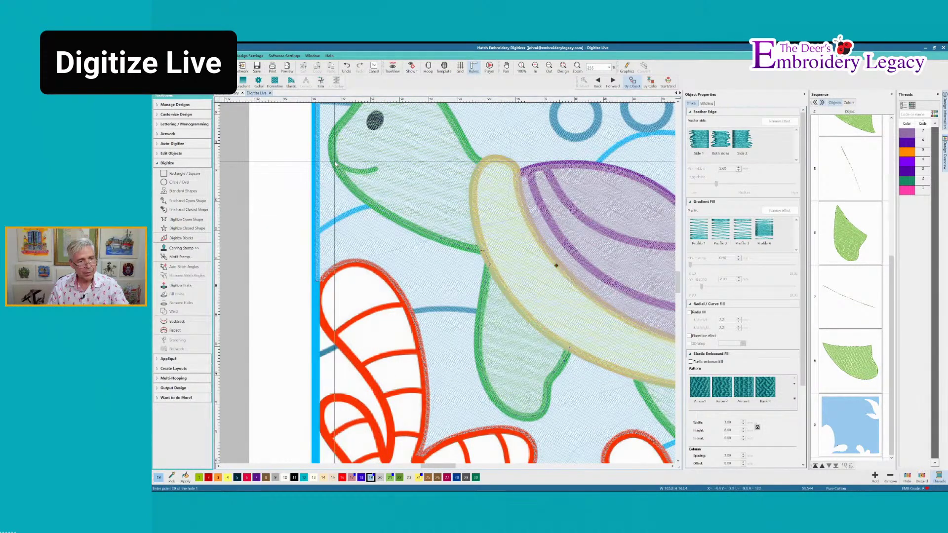
right_click(513, 400)
right_click(518, 382)
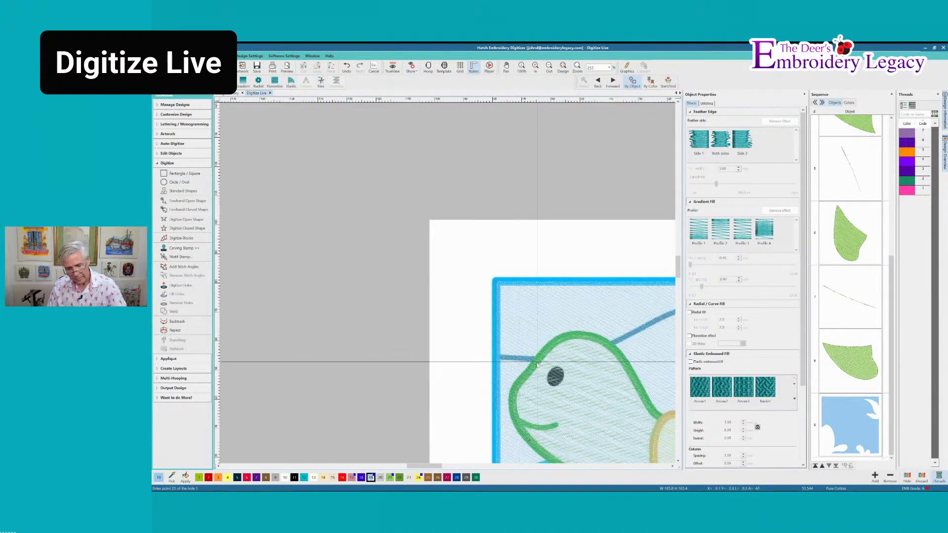
- Trace the hole outline over the top of the turtle's head and down the back of its neck
right_click(542, 354)
right_click(573, 335)
right_click(595, 338)
right_click(612, 346)
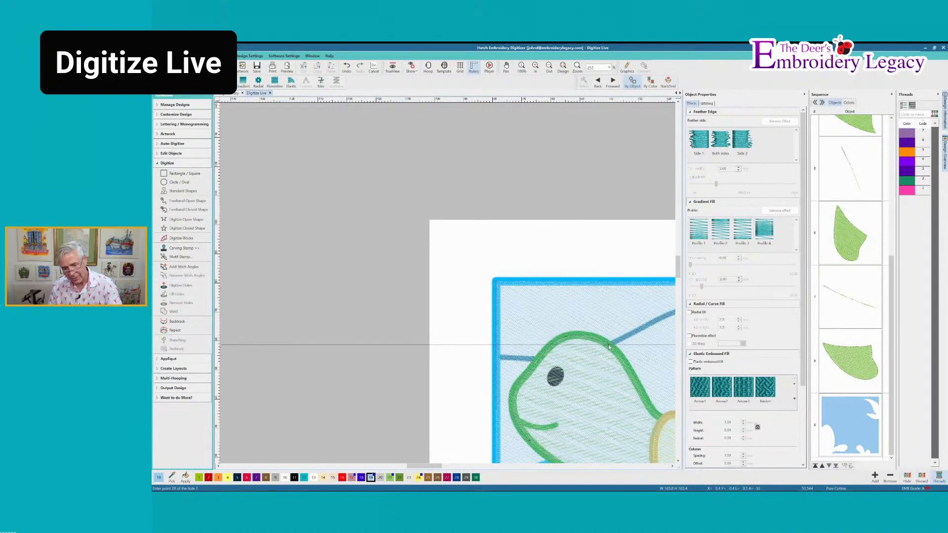
right_click(627, 363)
right_click(638, 380)
right_click(544, 317)
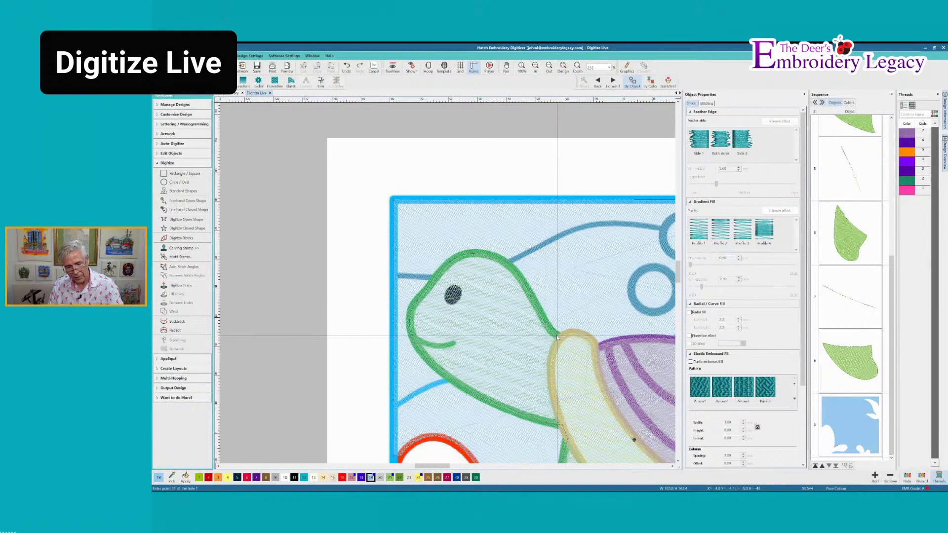
- Trace the hole outline around the upper rounded end of the yellow shell rim to the purple shell
click(559, 337)
right_click(569, 333)
right_click(584, 335)
right_click(591, 340)
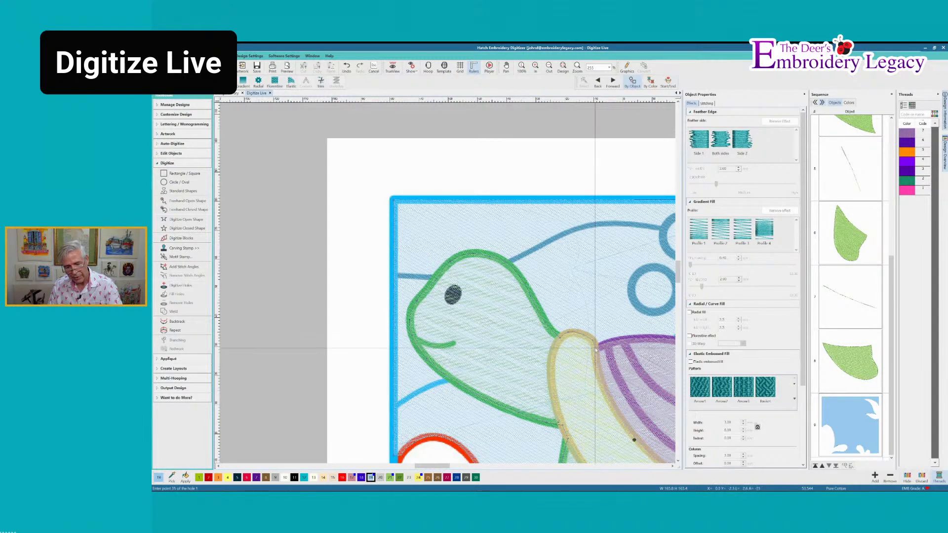
right_click(595, 347)
click(597, 349)
- Trace the hole outline along the curved top of the purple shell down to the rim's rear end
right_click(509, 276)
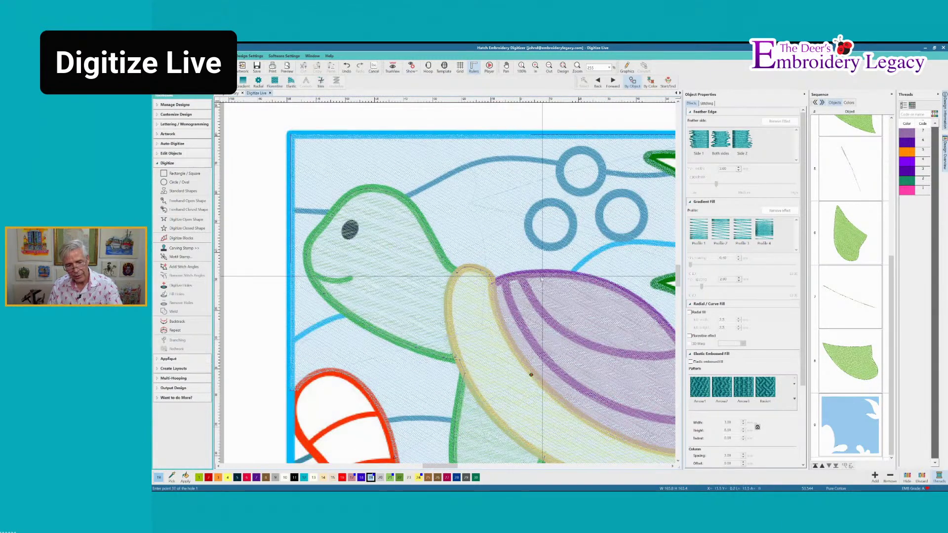
right_click(544, 274)
right_click(577, 276)
right_click(610, 286)
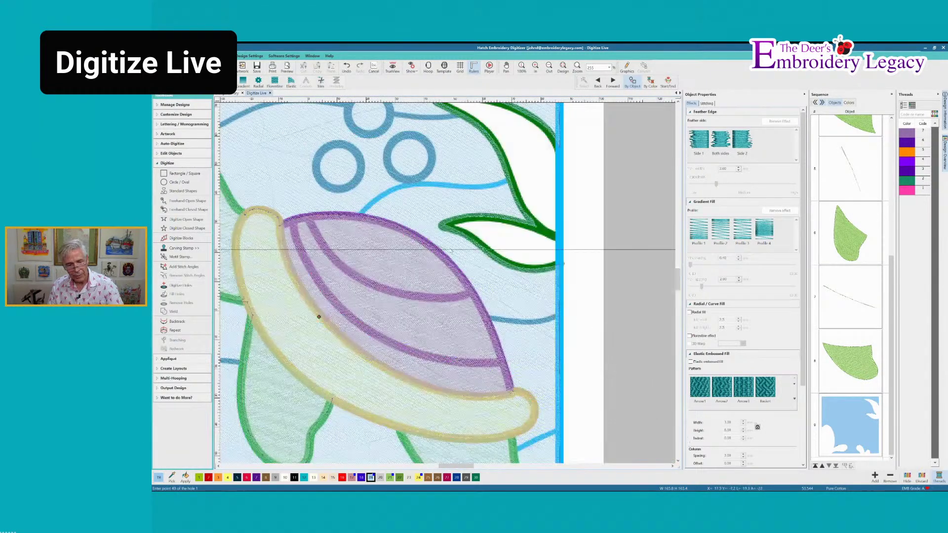
right_click(428, 245)
right_click(471, 299)
right_click(494, 338)
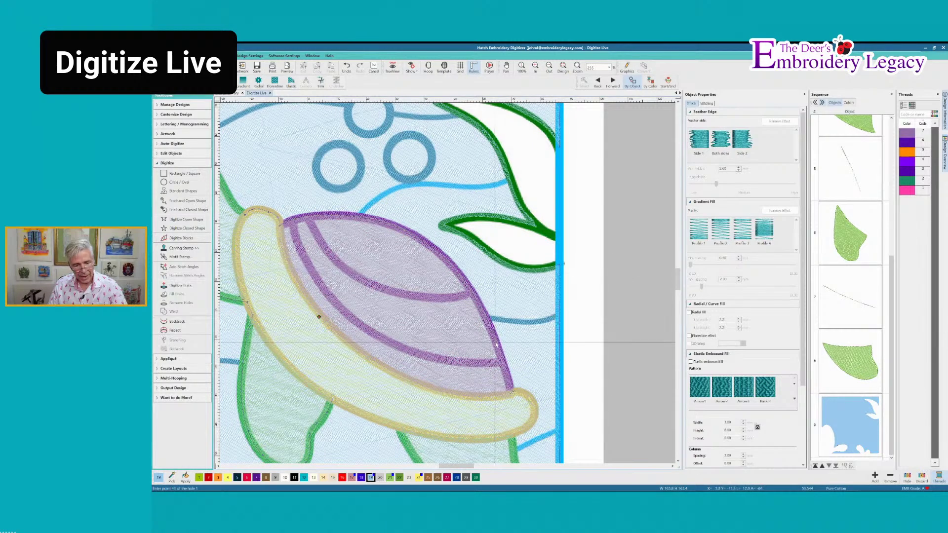
right_click(504, 366)
right_click(511, 385)
click(511, 393)
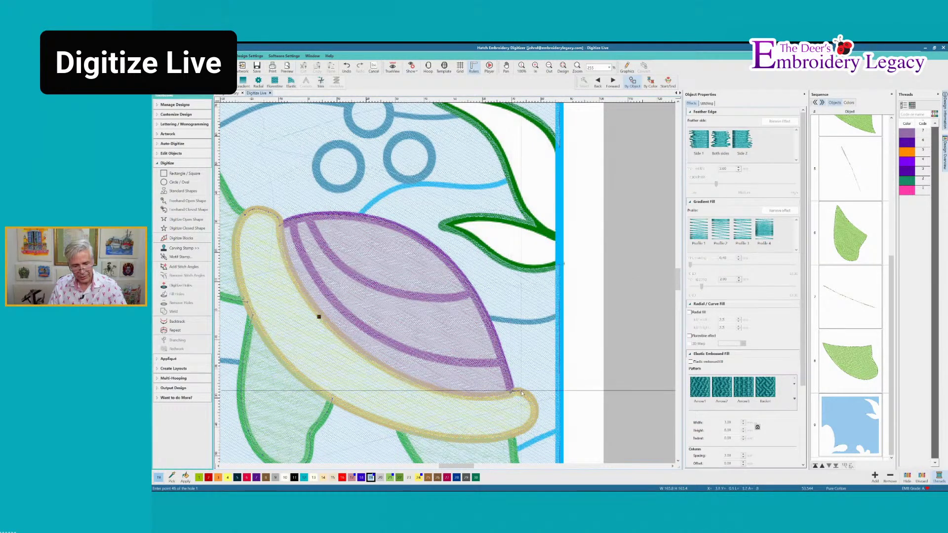
- Trace the hole outline around the rim's rounded rear end to the start of the rear flipper
right_click(522, 391)
right_click(533, 399)
right_click(536, 413)
right_click(532, 426)
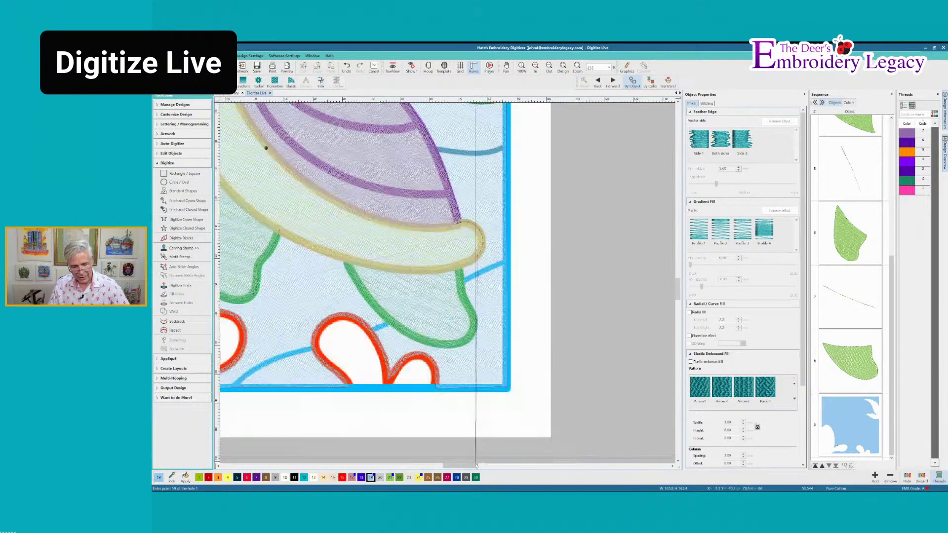
right_click(471, 262)
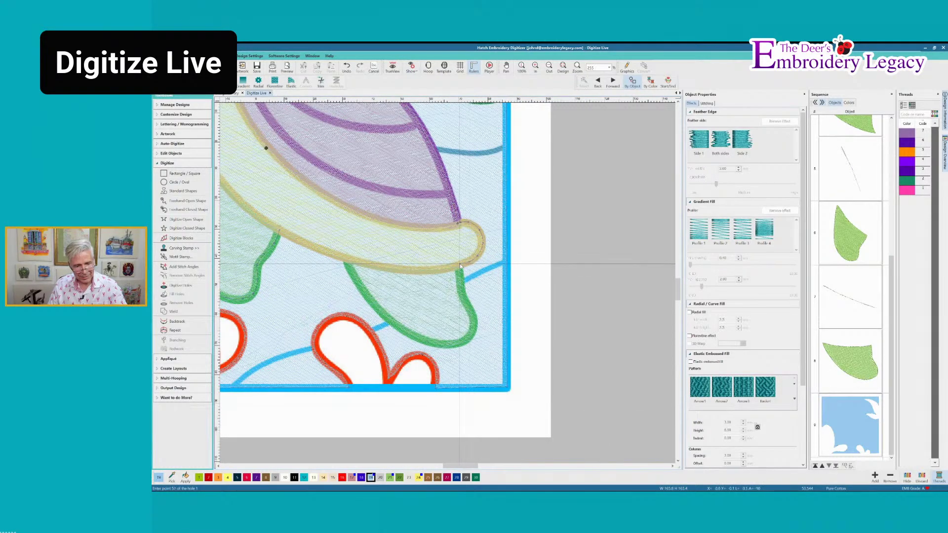
click(460, 266)
- Trace the hole outline around the turtle's rear flipper and back up to the shell rim
right_click(460, 279)
right_click(463, 298)
right_click(470, 311)
right_click(474, 328)
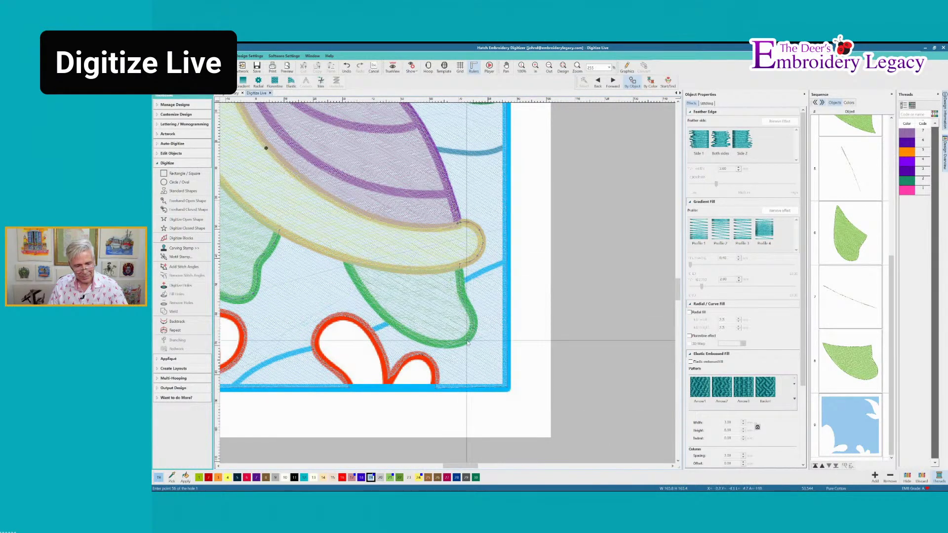
right_click(466, 341)
right_click(447, 345)
right_click(419, 339)
right_click(390, 323)
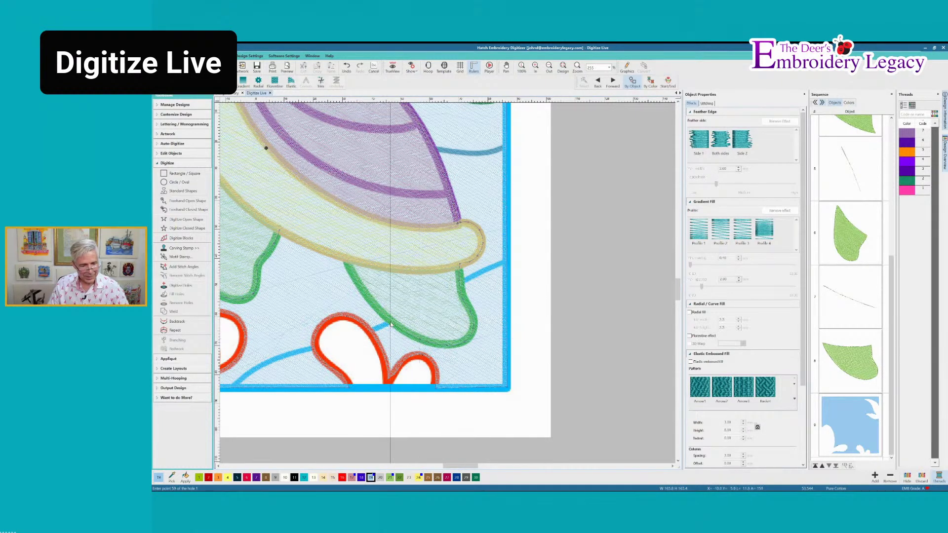
right_click(367, 299)
right_click(354, 275)
click(346, 257)
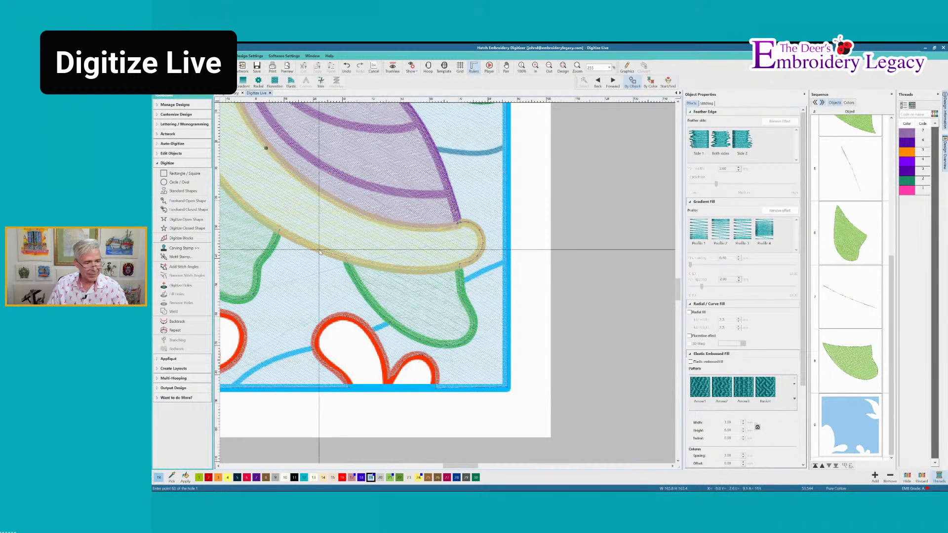
- Follow the rim's lower edge back to the front flipper and complete the turtle-shaped hole in the background fill
right_click(306, 244)
click(281, 232)
key(Return)
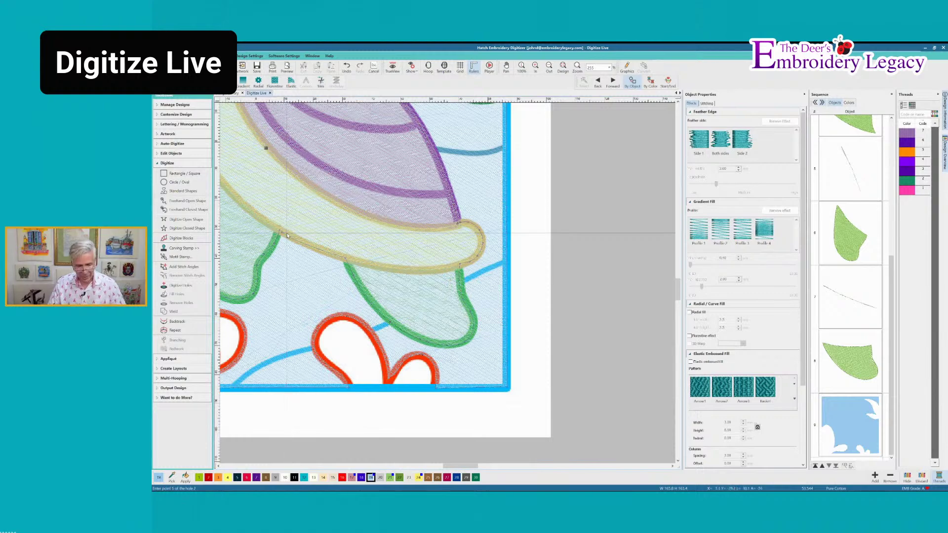
key(Return)
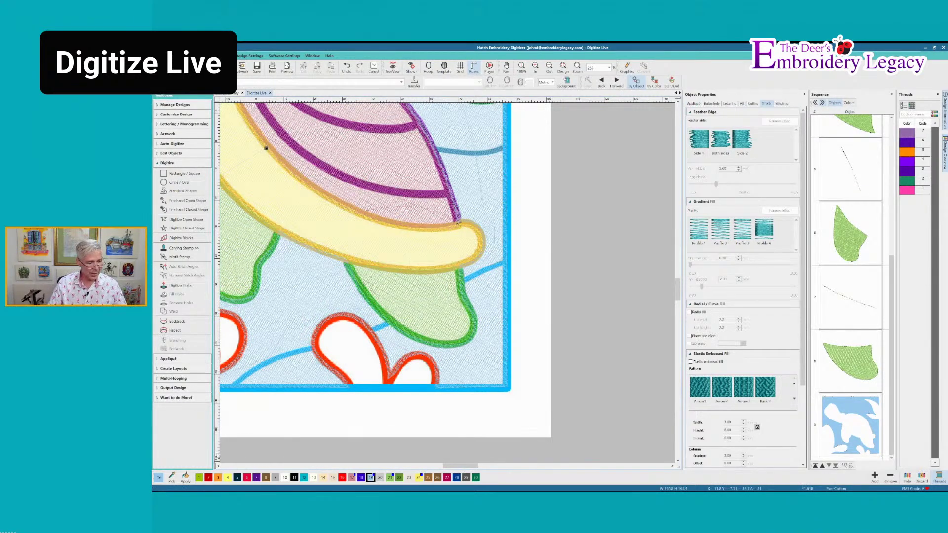
- Digitize a short single run down the frame's left edge beside the tall coral branch
drag(266, 148, 539, 148)
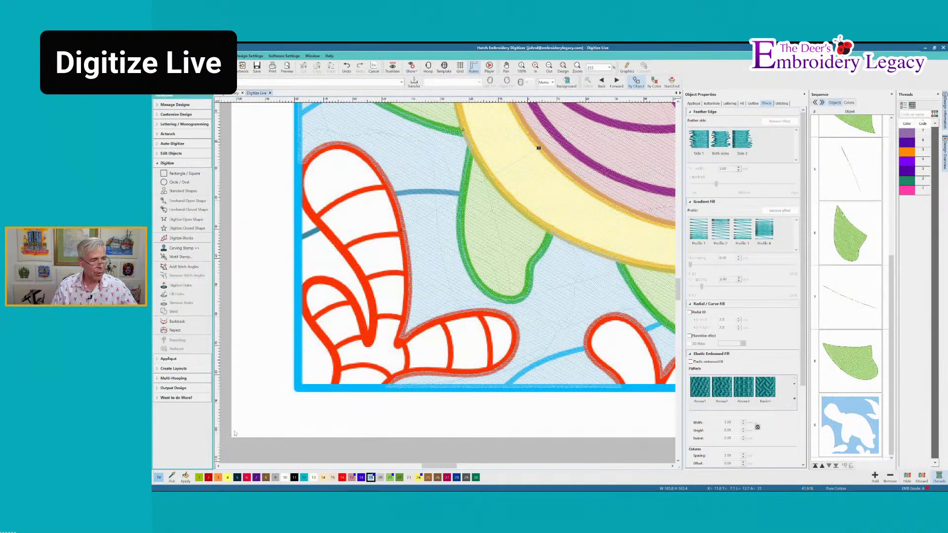
click(171, 209)
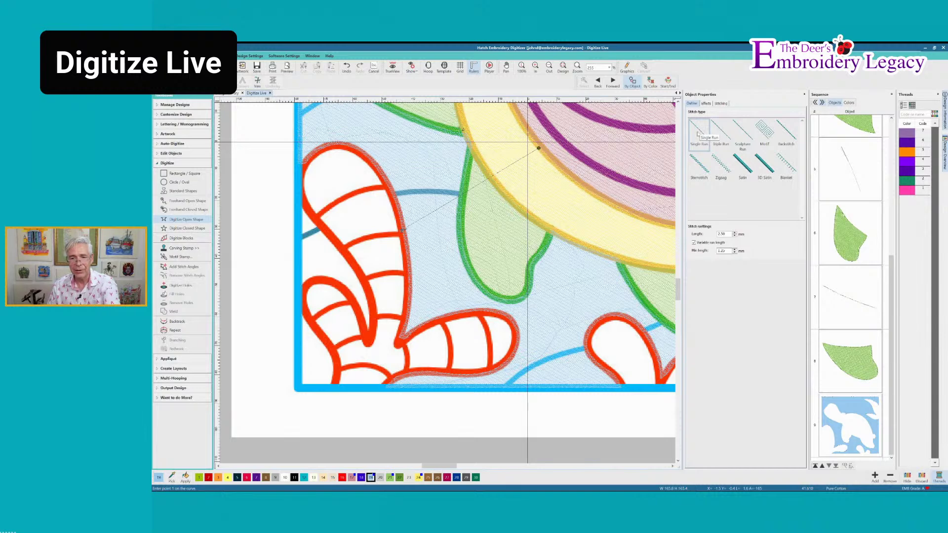
click(299, 174)
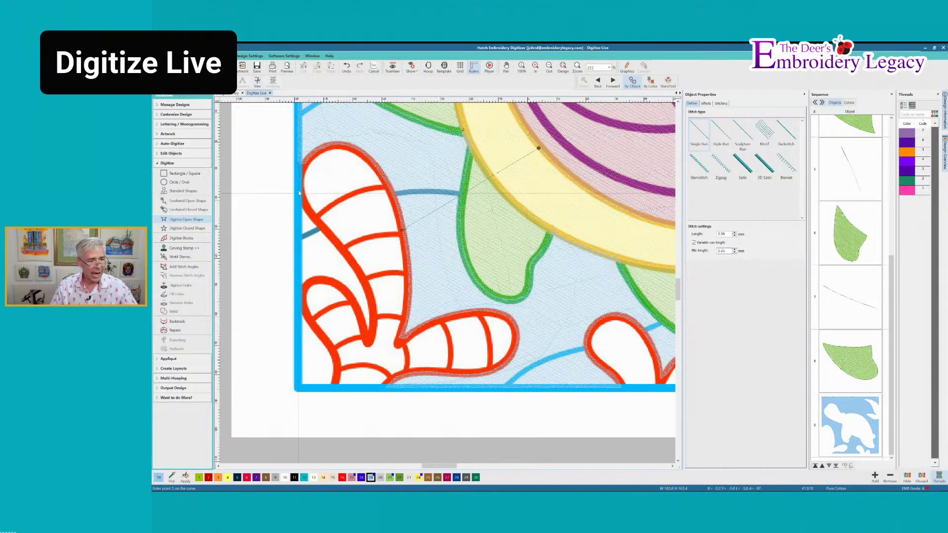
click(300, 203)
key(Return)
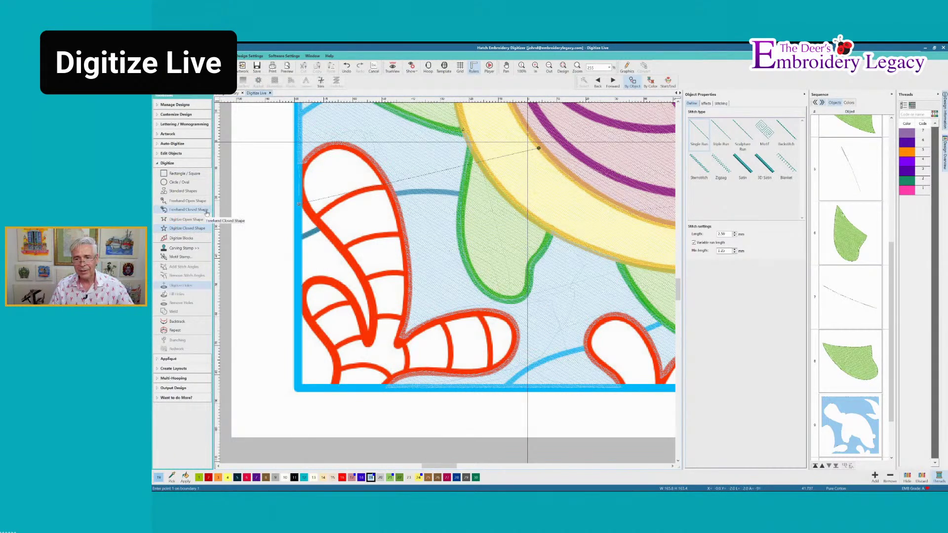
- Start a closed fill shape for the water gap, tracing down the frame's left edge and along the small coral branch to the crotch
click(183, 228)
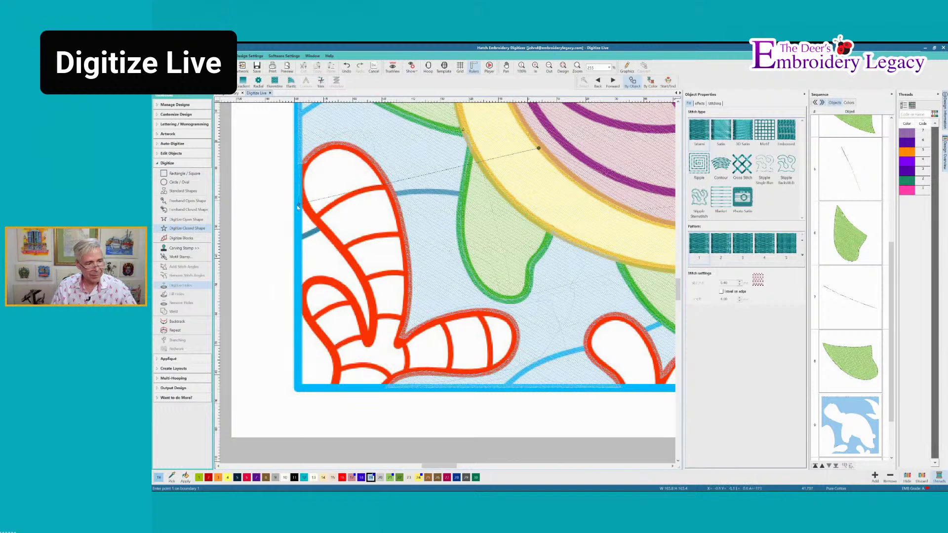
click(299, 203)
click(299, 223)
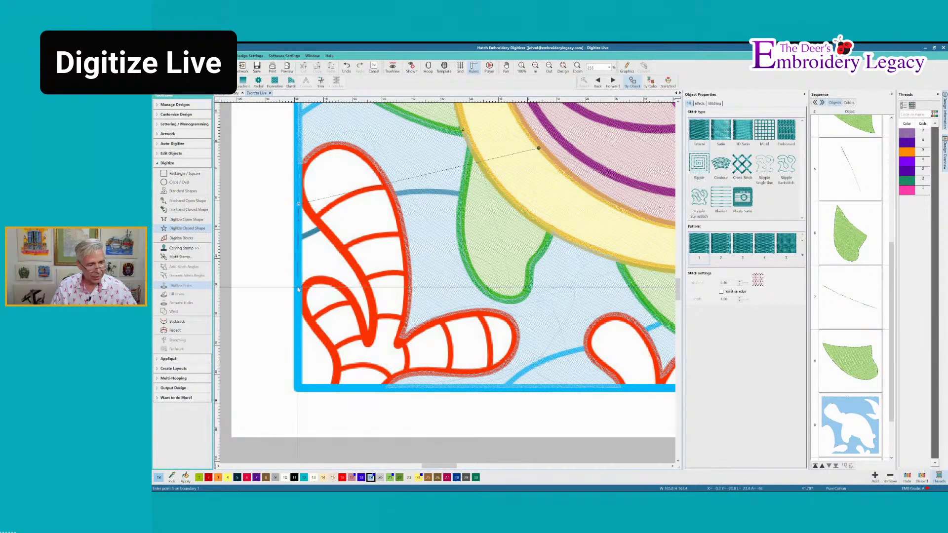
click(298, 287)
click(305, 286)
right_click(312, 282)
right_click(328, 279)
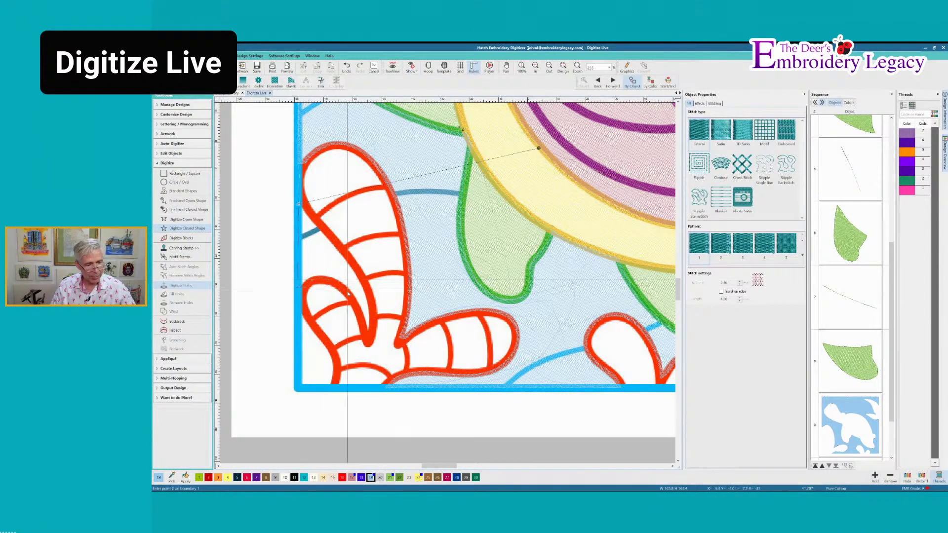
right_click(348, 293)
right_click(360, 317)
right_click(364, 337)
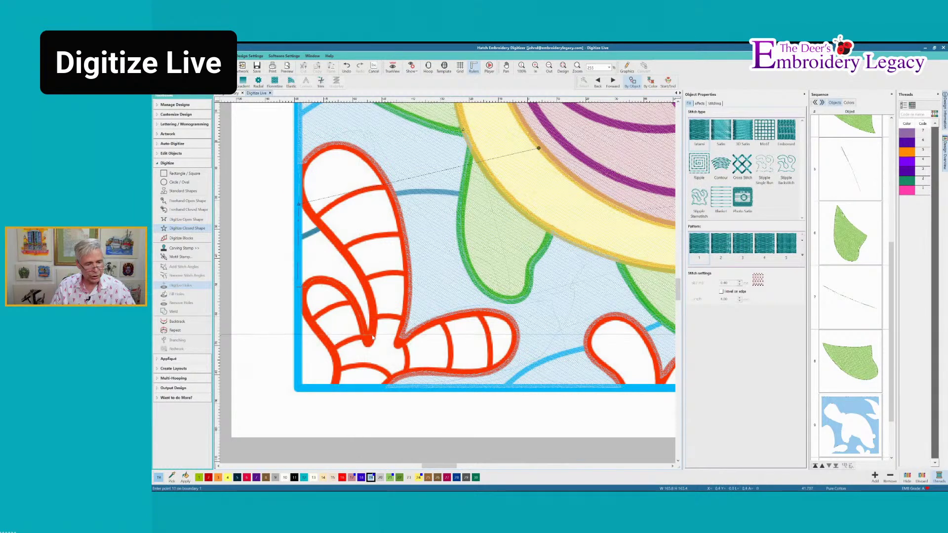
- Trace up the tall coral branch's inner edge to the frame and complete the light blue fill of the gap
right_click(368, 296)
right_click(356, 267)
right_click(335, 242)
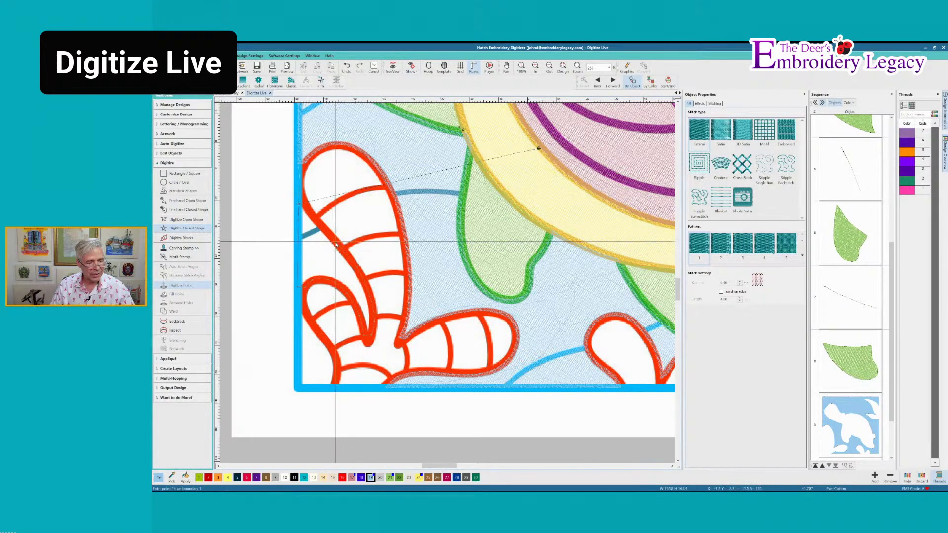
right_click(317, 222)
right_click(306, 207)
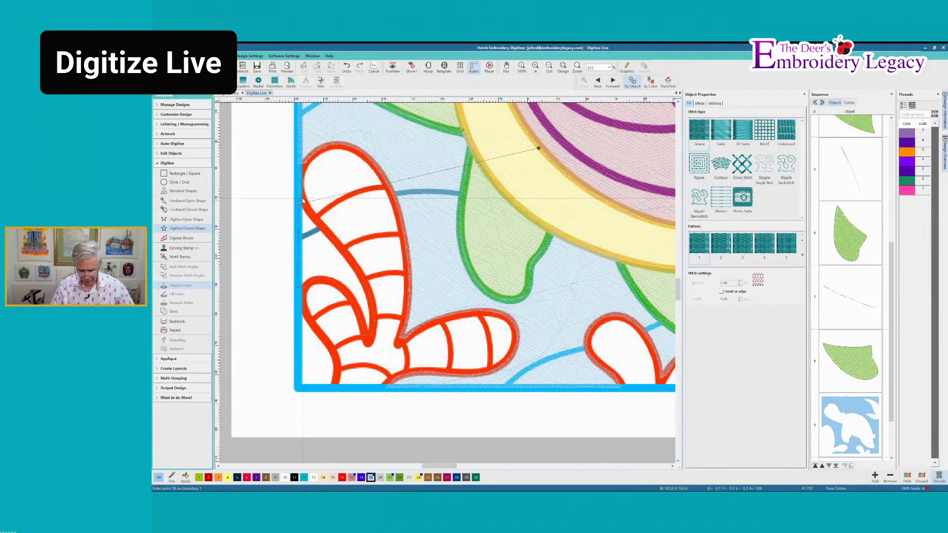
key(Return)
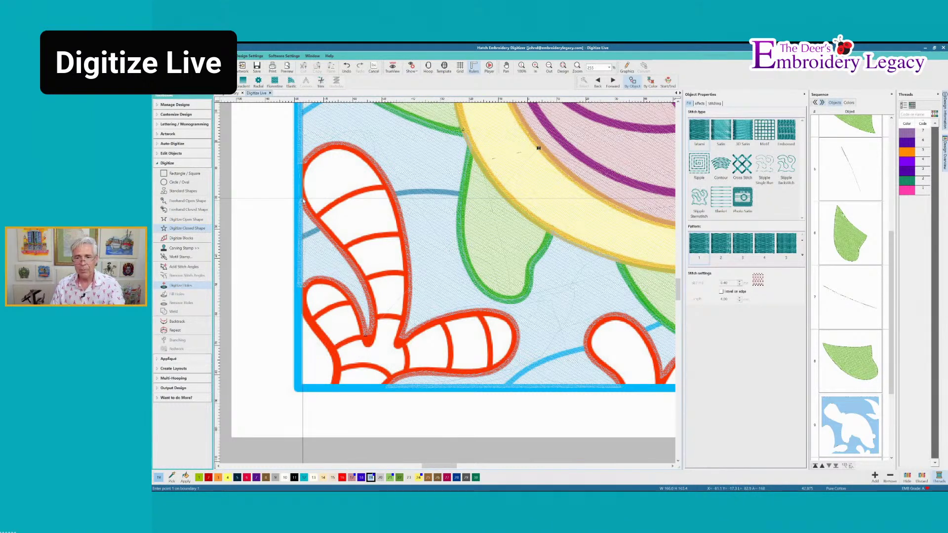
- Digitize the lower-left corner water area as a light blue closed fill between the frame and the small coral branch
key(space)
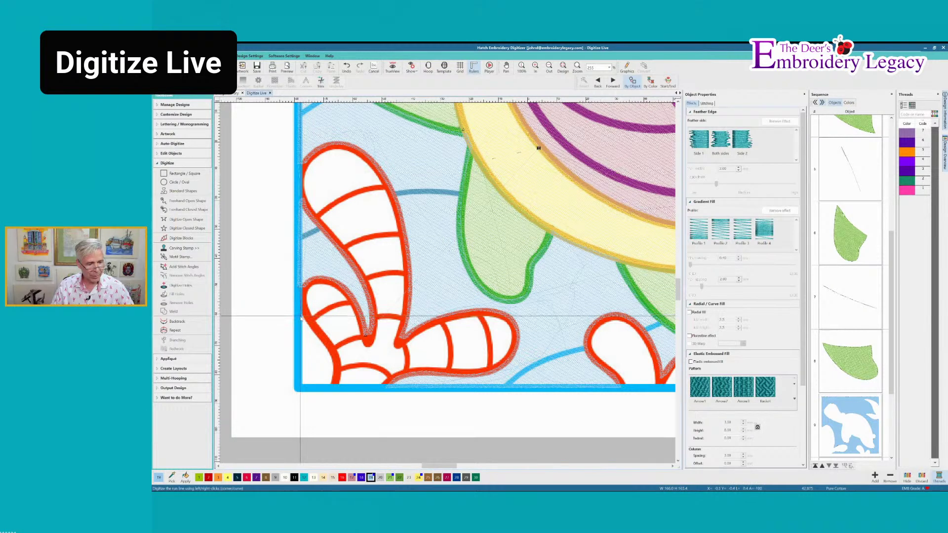
click(167, 229)
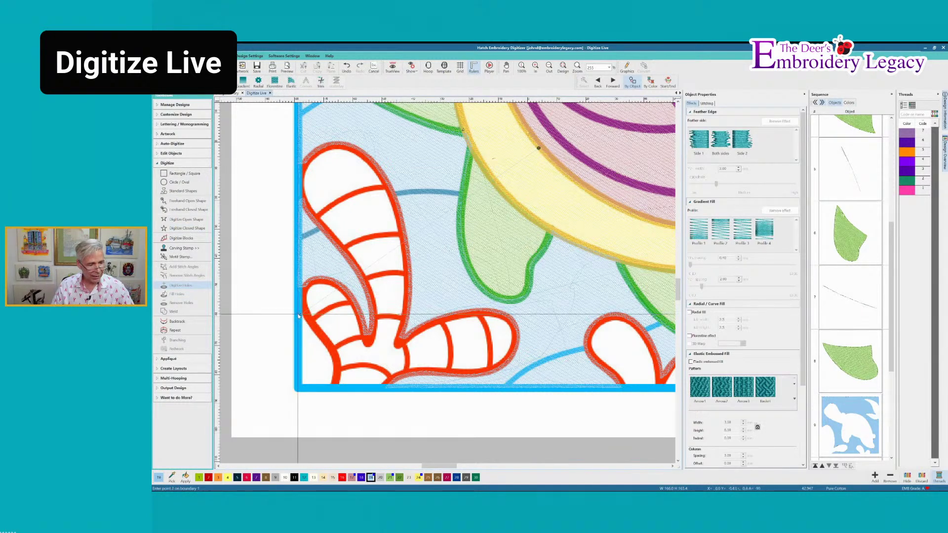
click(298, 388)
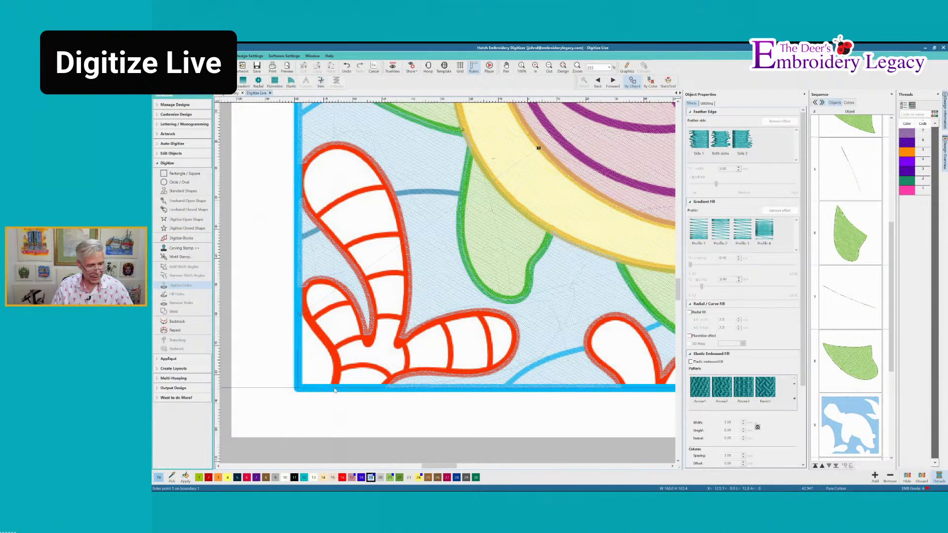
click(334, 390)
click(336, 361)
click(323, 343)
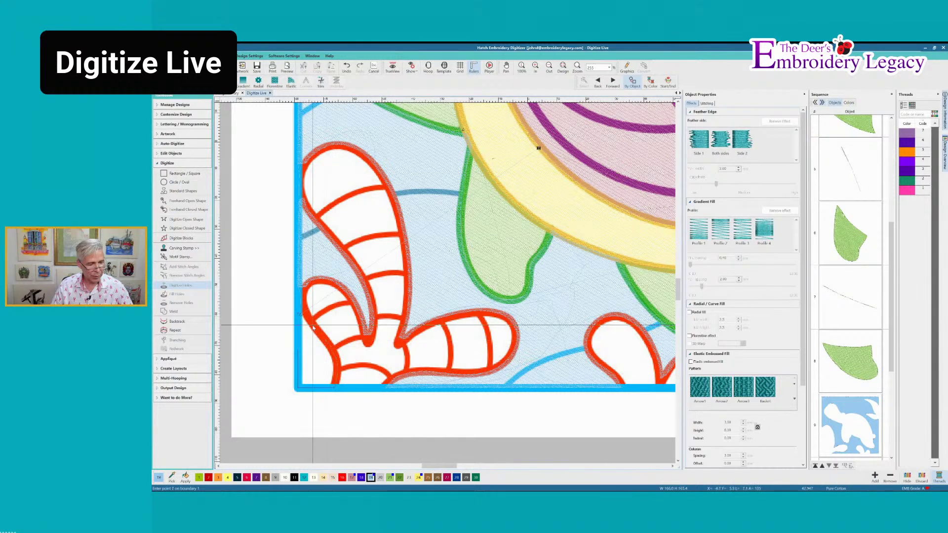
click(313, 326)
click(307, 314)
click(307, 314)
key(Return)
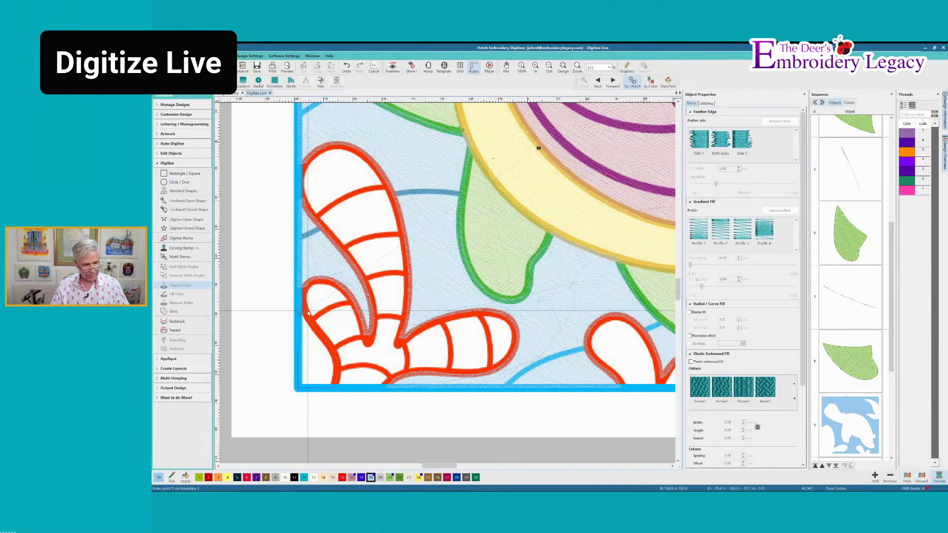
key(Return)
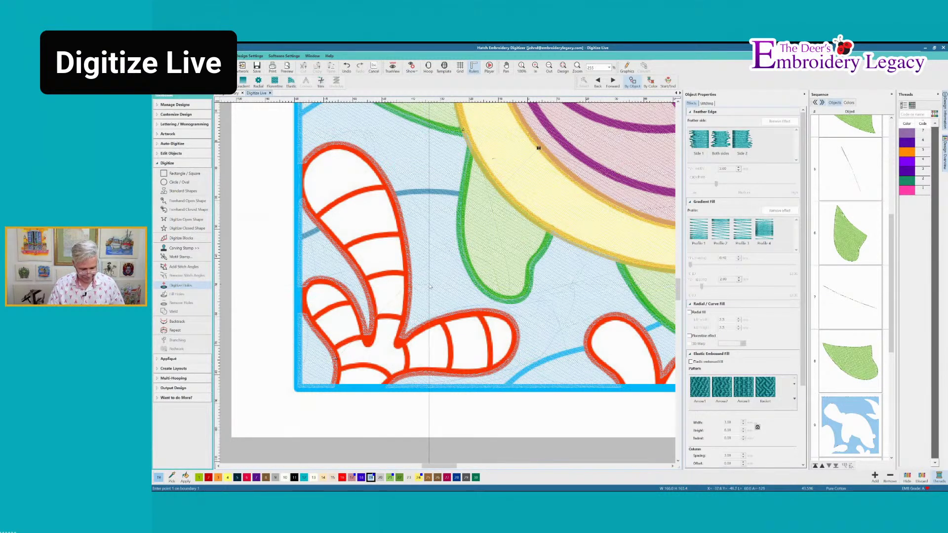
- Preview the whole design in TrueView and return to the normal stitch view
key(0)
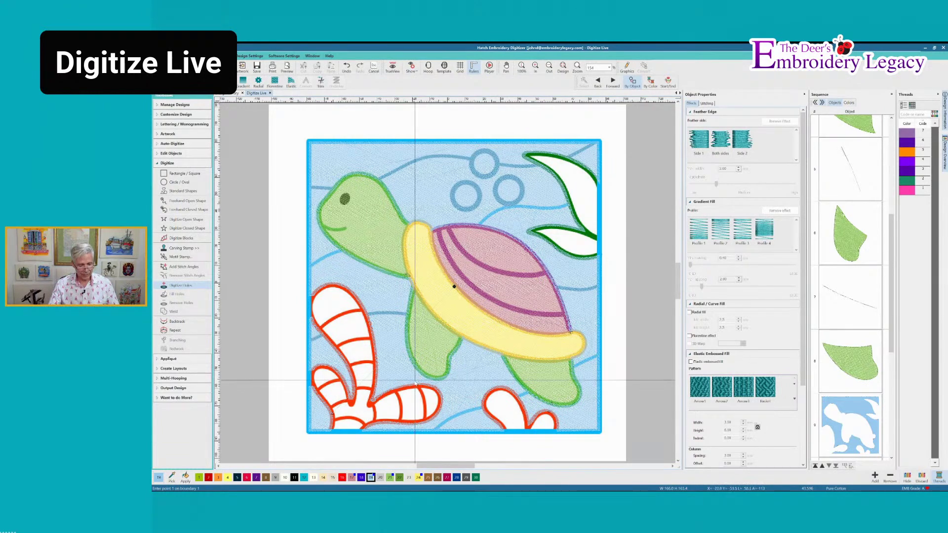
key(t)
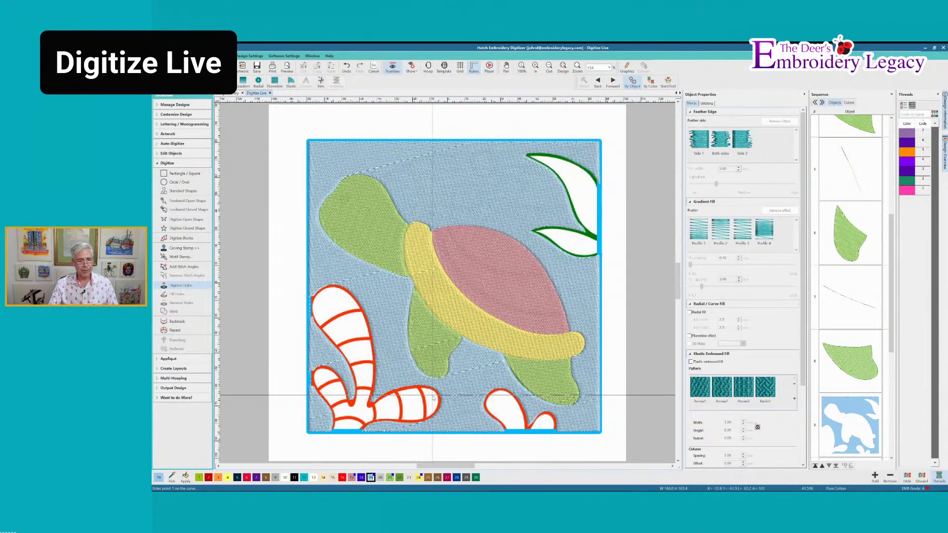
key(t)
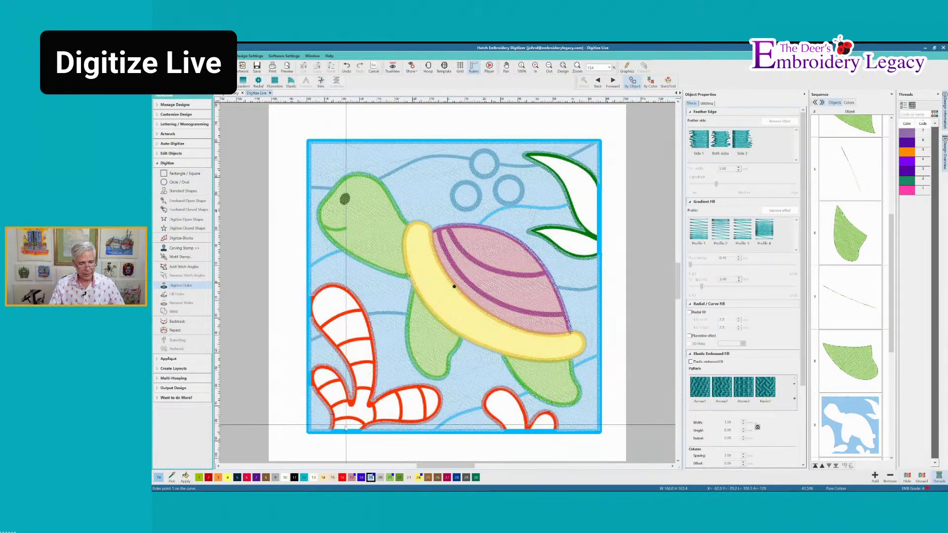
- Outline the left coral in red, tracing from the frame's bottom edge up and around the small branch's tip
key(v)
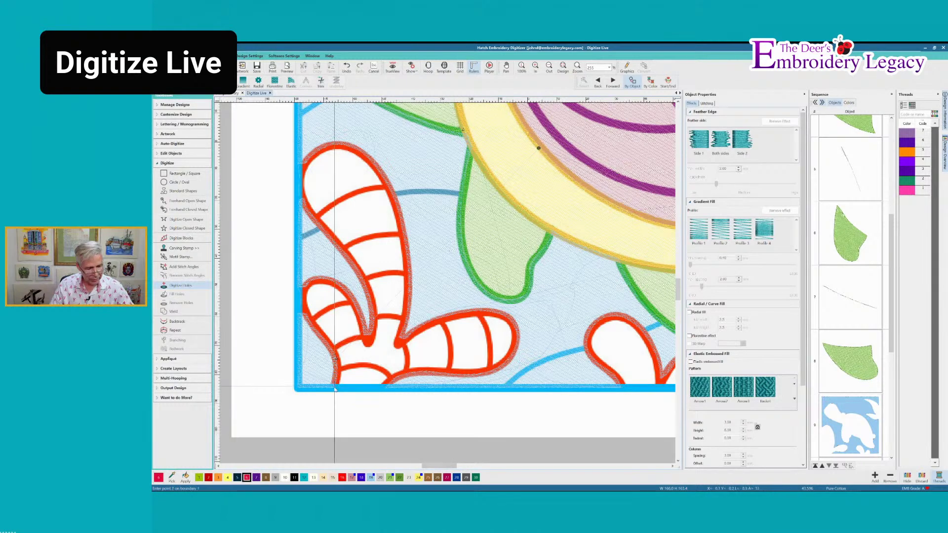
right_click(337, 366)
right_click(326, 340)
right_click(304, 311)
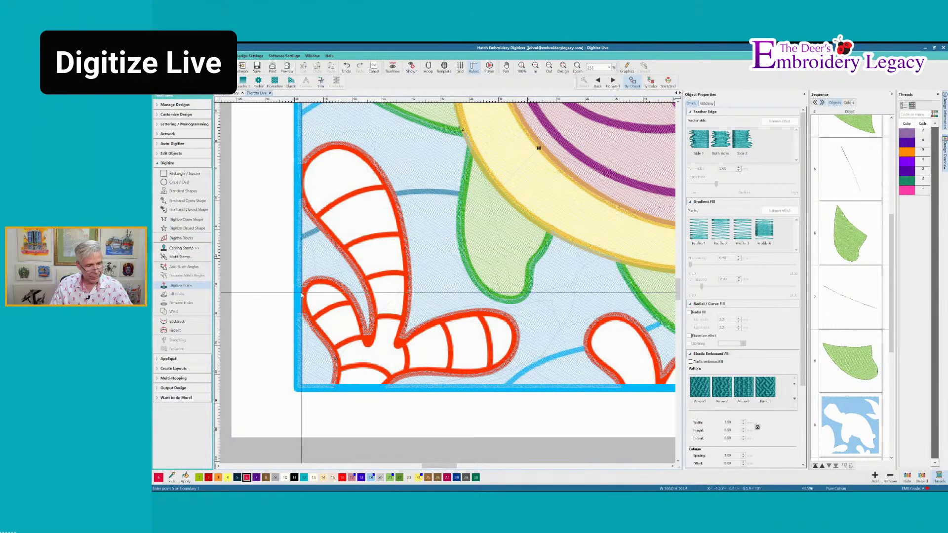
right_click(302, 293)
right_click(309, 280)
right_click(321, 279)
- Continue the coral outline down the small branch's inner edge to the crotch beside the tall branch
right_click(335, 281)
right_click(346, 289)
right_click(356, 309)
right_click(364, 328)
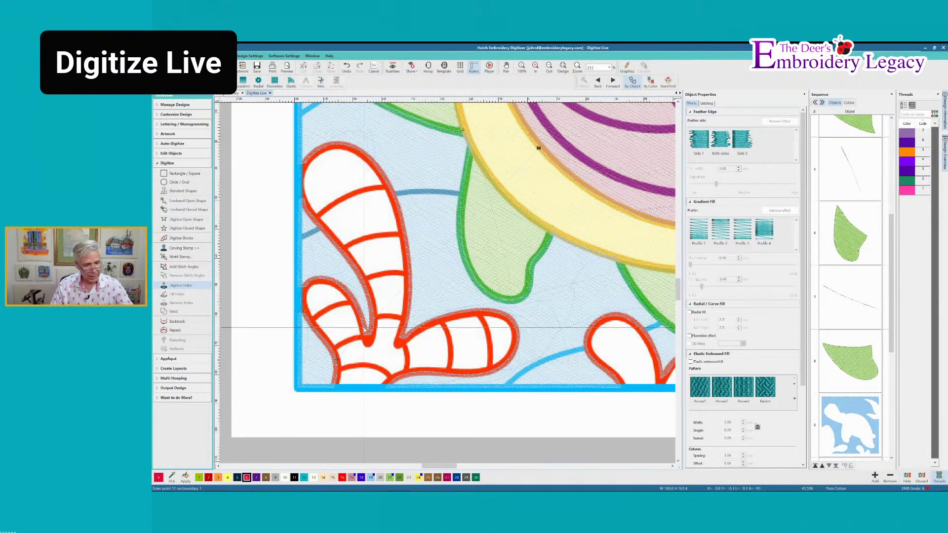
click(369, 338)
click(373, 334)
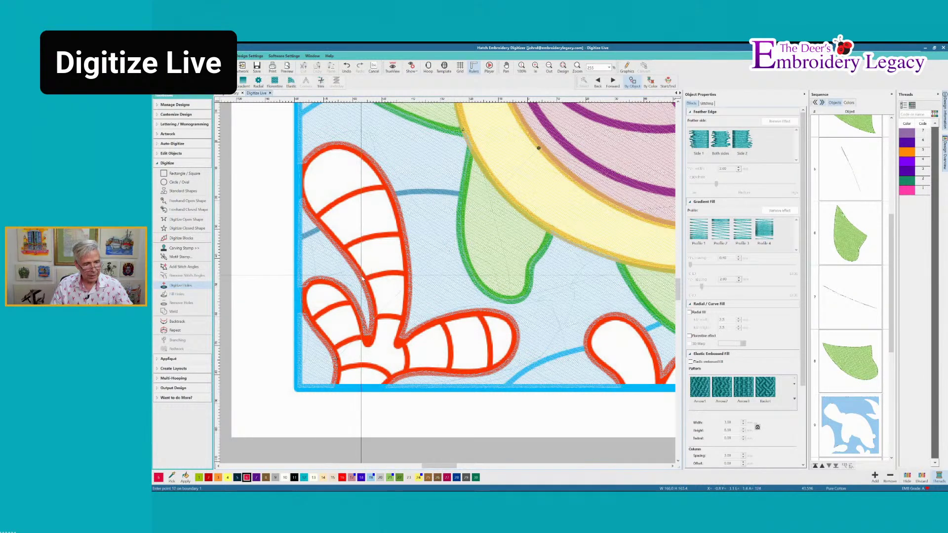
- Trace the coral outline up the tall branch's left side and over its rounded tip
click(303, 203)
click(301, 197)
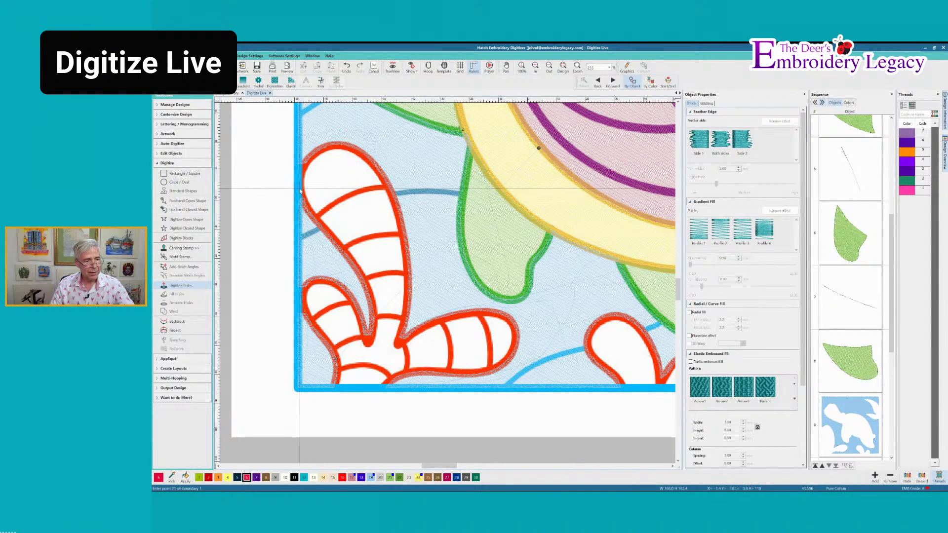
right_click(302, 168)
right_click(311, 153)
right_click(329, 145)
right_click(349, 145)
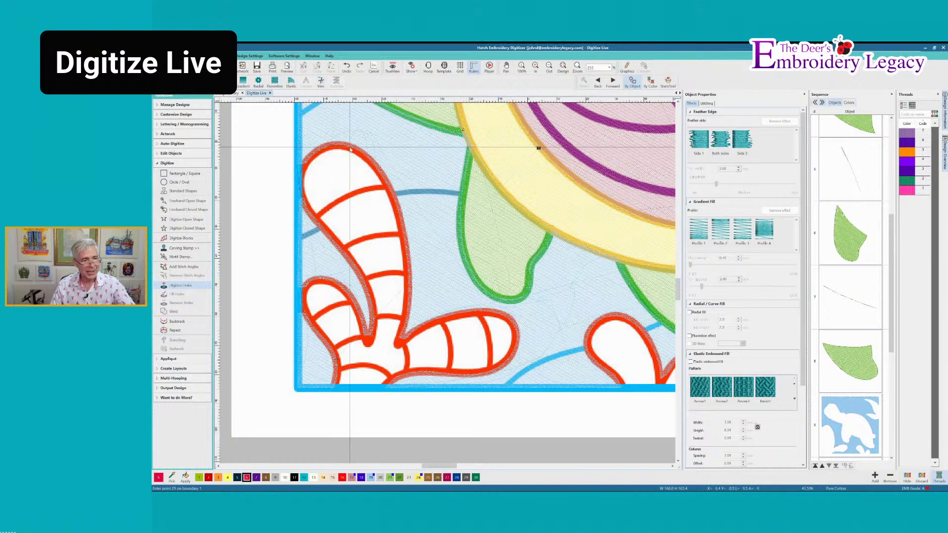
- Trace the coral outline down the tall branch's right side to the crotch of the sideways branch
right_click(369, 159)
right_click(382, 179)
right_click(394, 195)
right_click(400, 216)
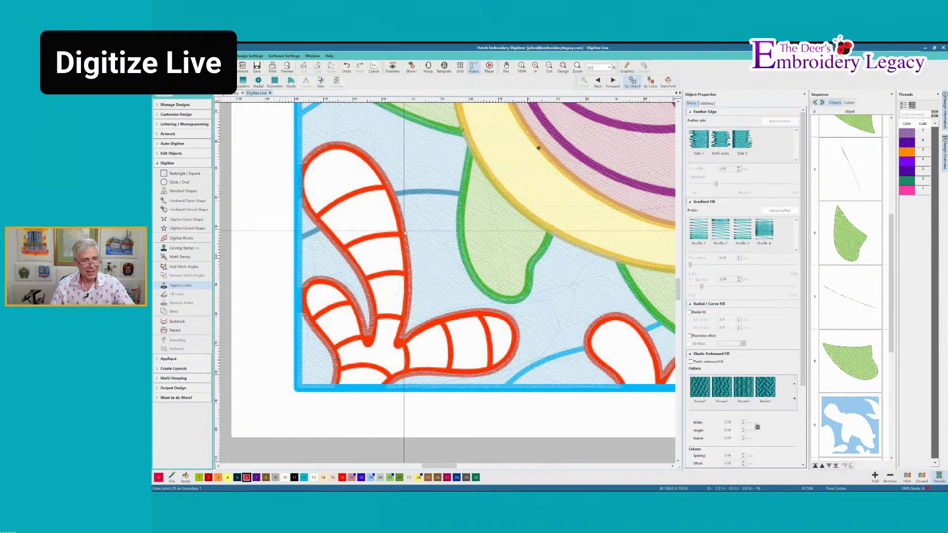
right_click(405, 238)
click(409, 299)
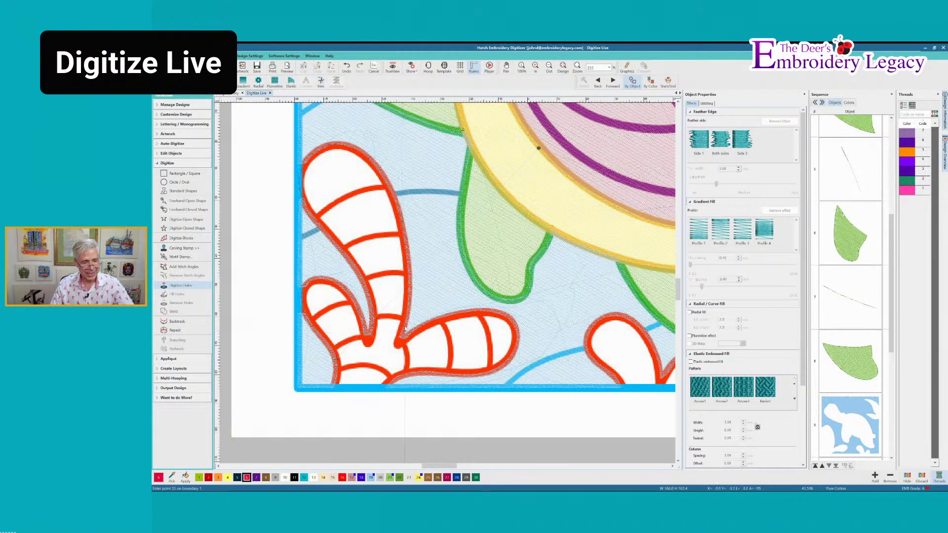
click(404, 328)
click(399, 338)
- Trace around the sideways coral branch to the frame's bottom edge and complete the red coral fill
click(407, 339)
click(422, 327)
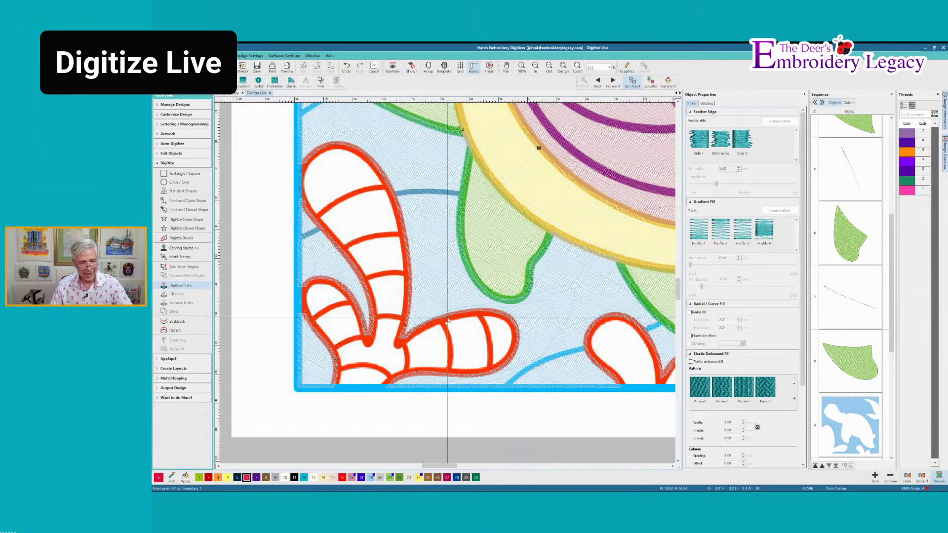
click(448, 321)
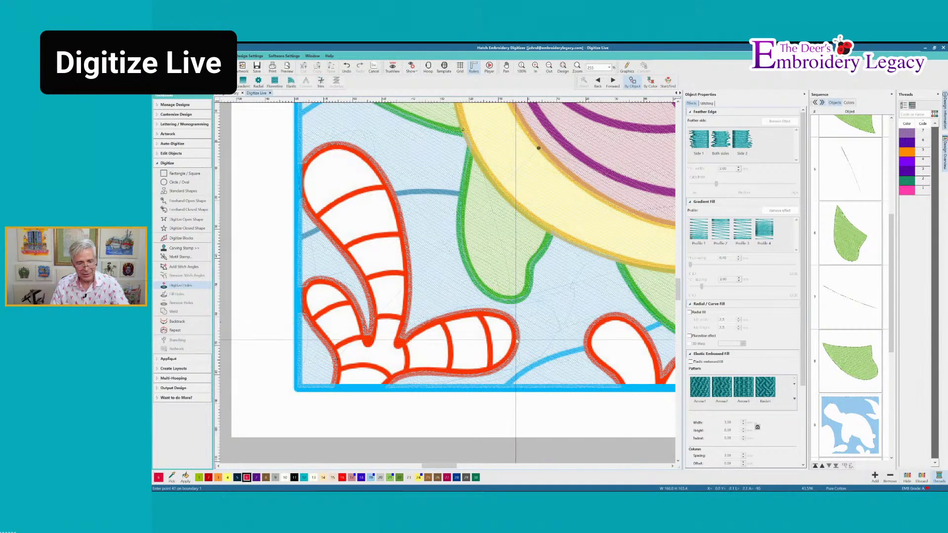
click(473, 374)
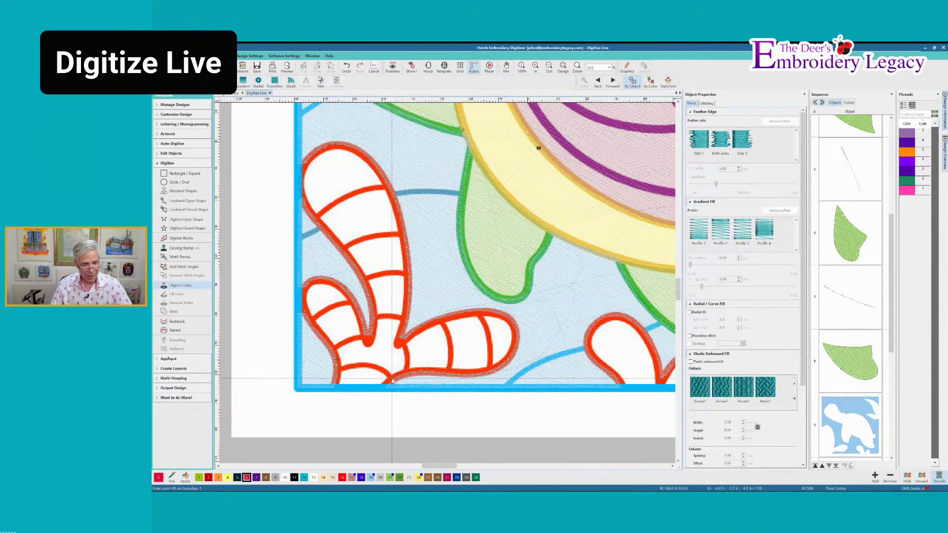
click(387, 388)
click(387, 389)
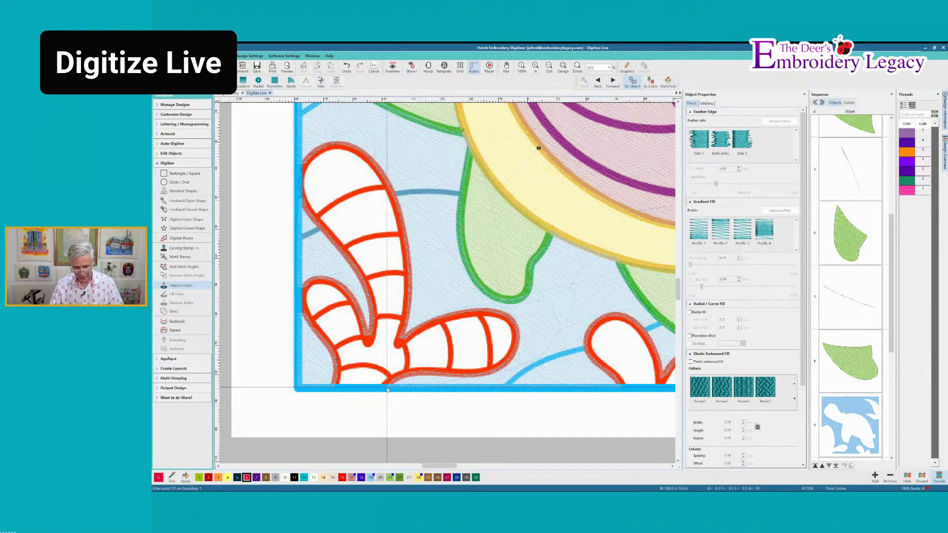
key(Return)
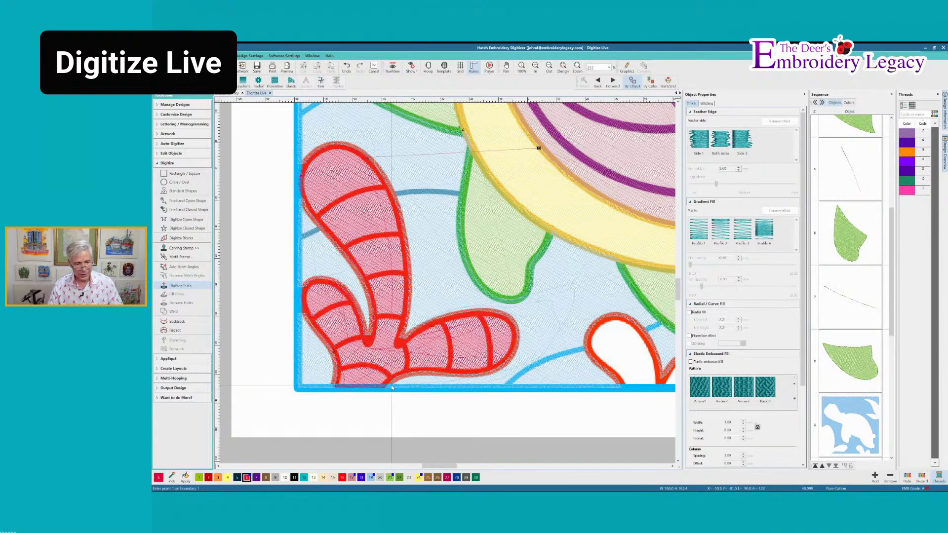
- Digitize a red single run along the frame's bottom edge from the large coral to the base of the smaller coral
click(186, 220)
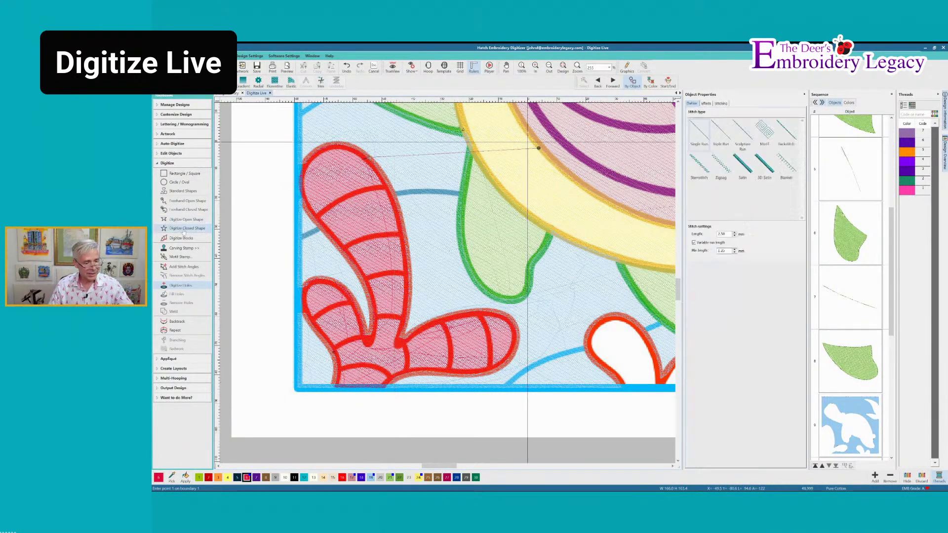
click(386, 388)
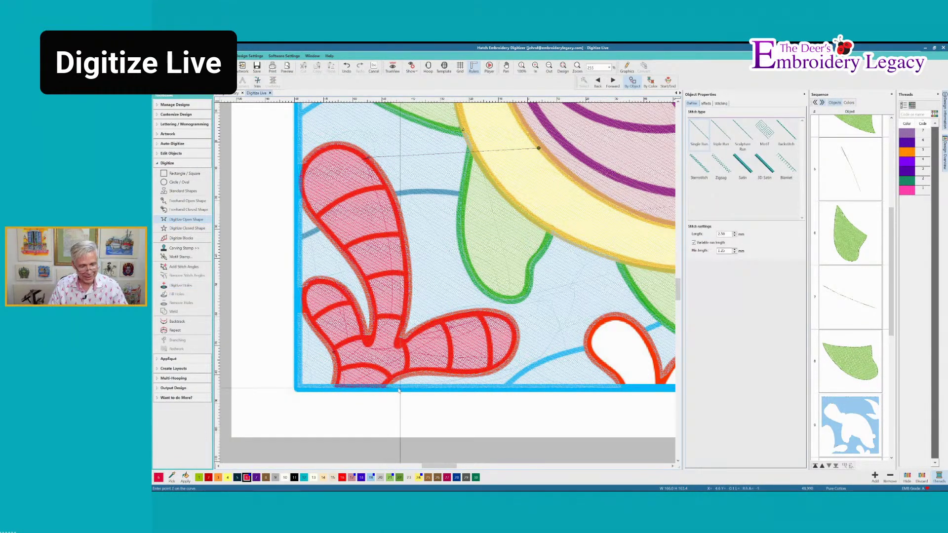
click(621, 390)
key(Return)
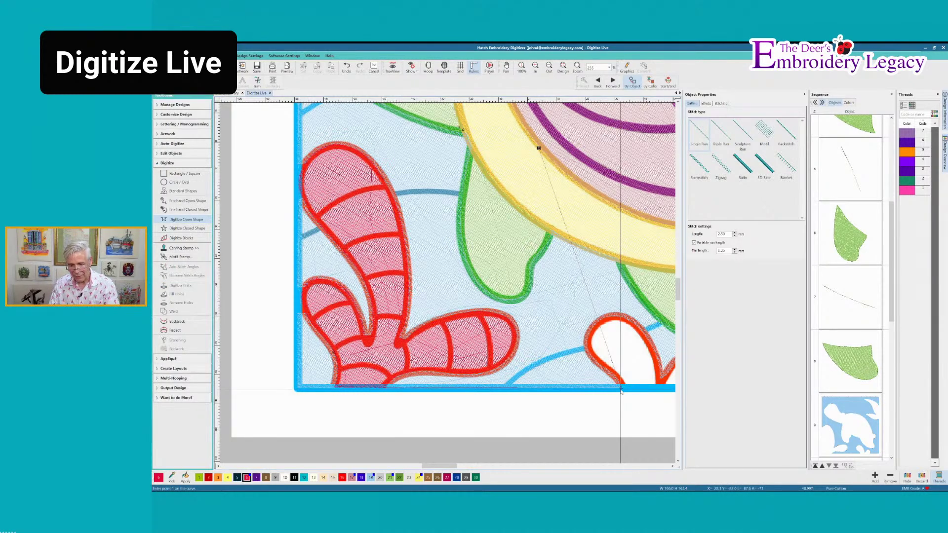
- Start a closed-shape fill for the smaller coral and trace its larger lobe from the frame's bottom edge over the rounded tip
click(673, 467)
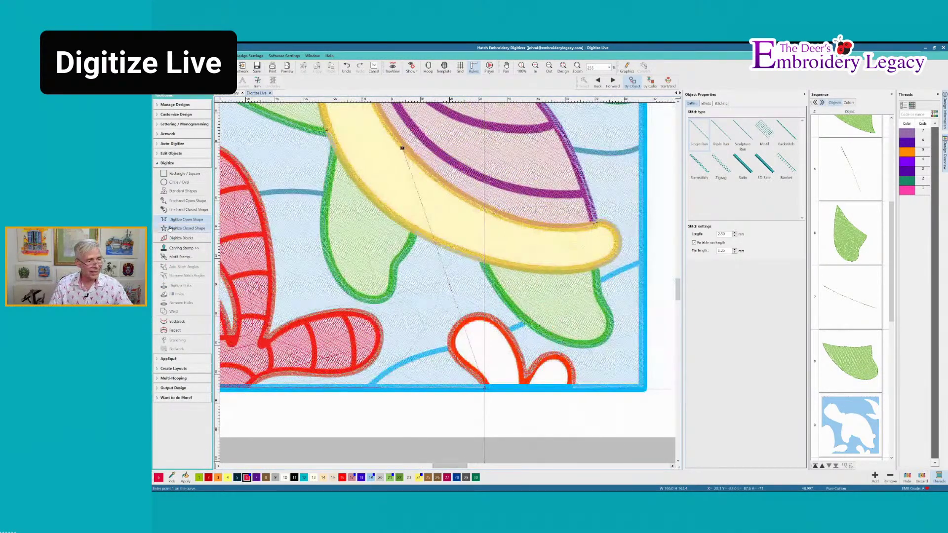
click(184, 228)
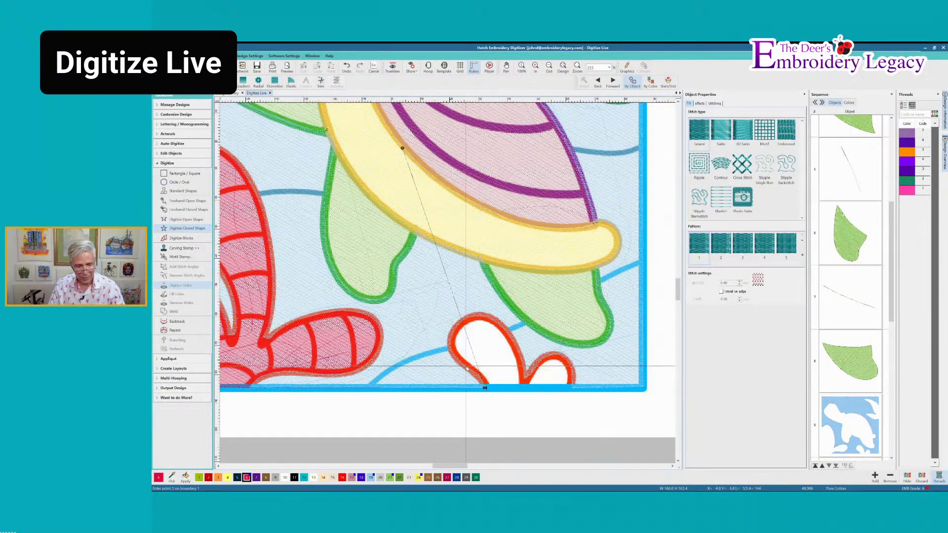
right_click(475, 316)
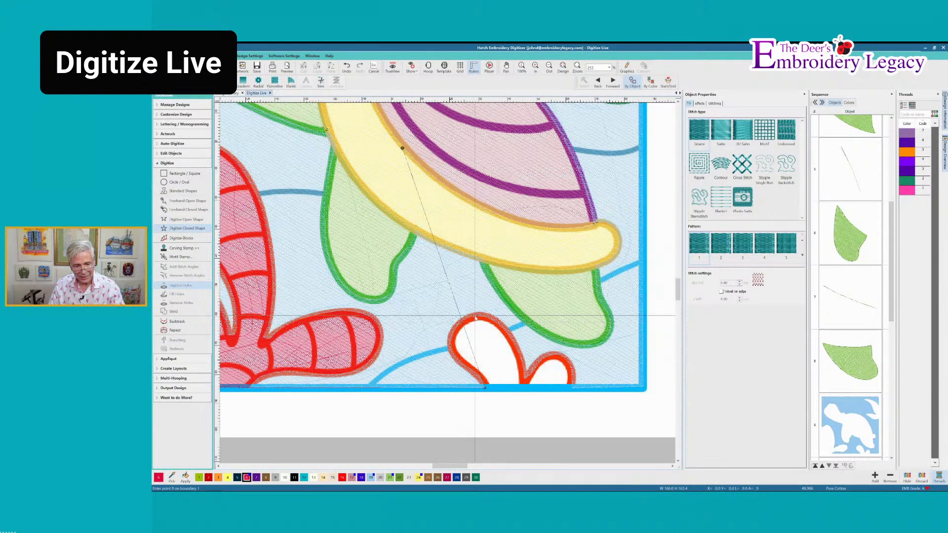
right_click(490, 319)
right_click(504, 332)
right_click(516, 350)
right_click(522, 368)
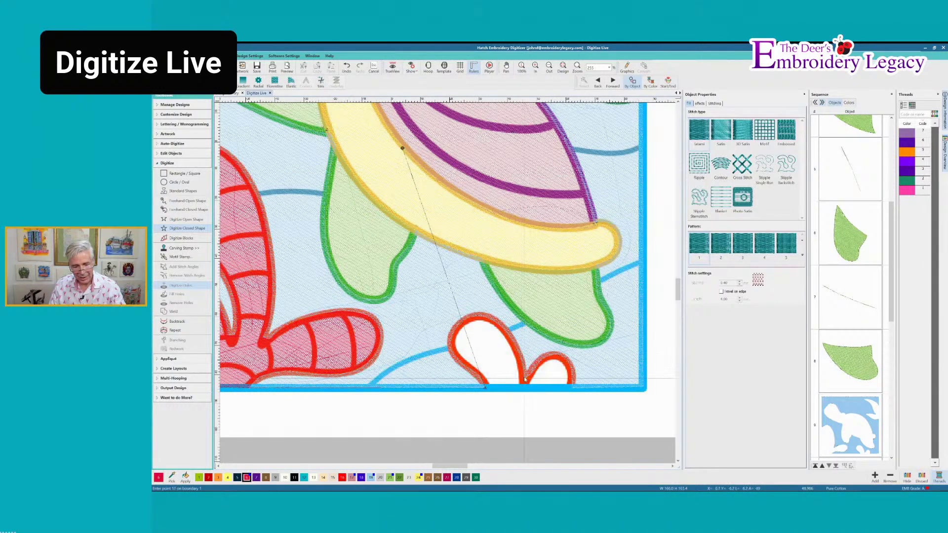
- Trace through the crotch and around the smaller coral's short lobe, and complete the red fill along the frame's bottom edge
click(526, 379)
right_click(534, 366)
right_click(545, 356)
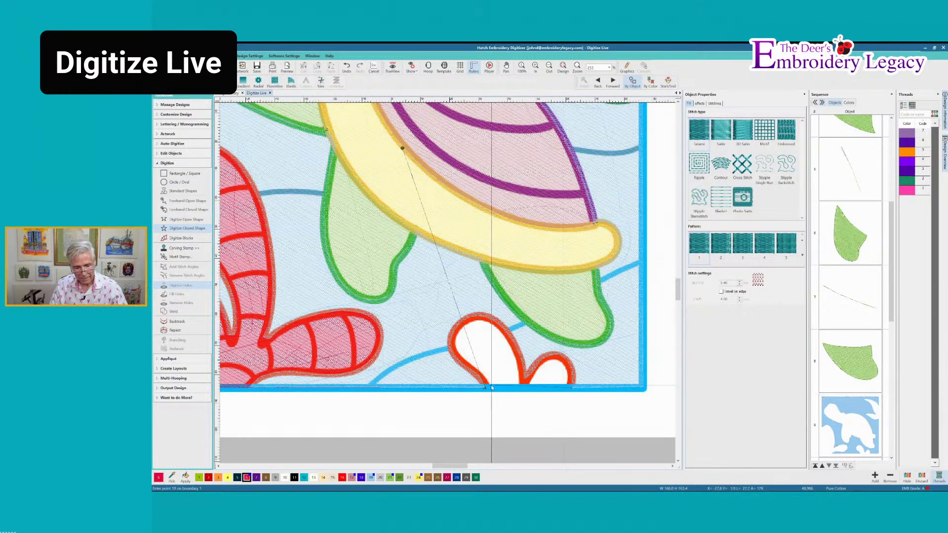
key(Return)
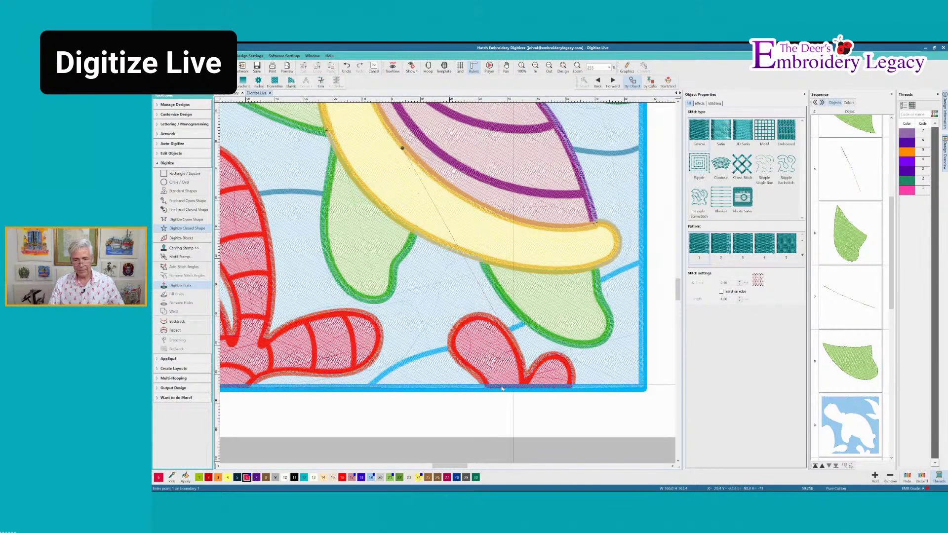
- Switch to the lime green thread and trace the lower seaweed leaf's underside from the frame's right edge to its pointed tip
scroll(679, 103, up, 5)
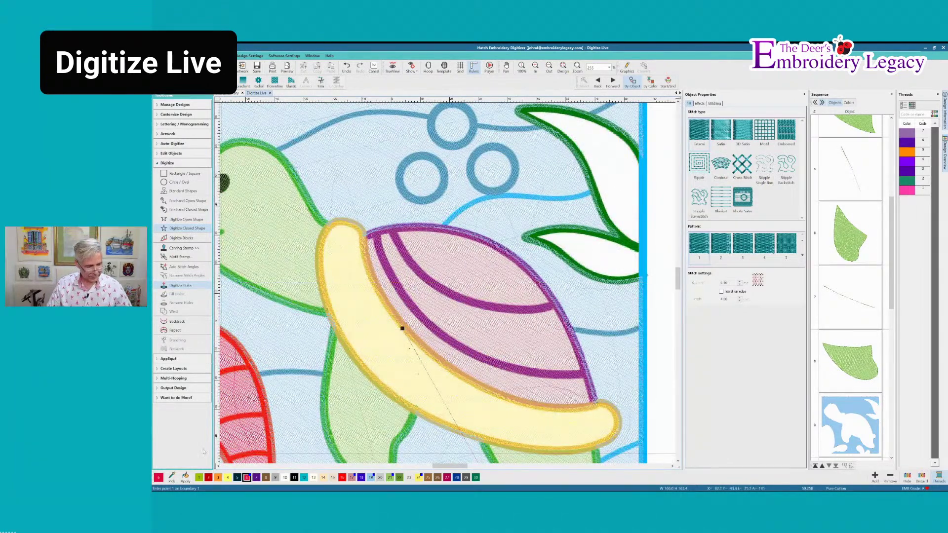
click(645, 277)
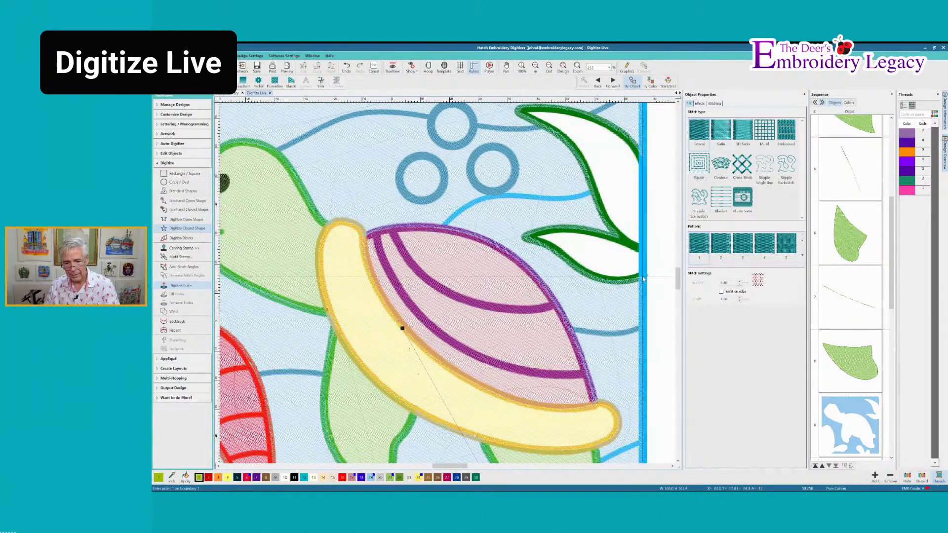
right_click(633, 281)
right_click(614, 282)
right_click(595, 276)
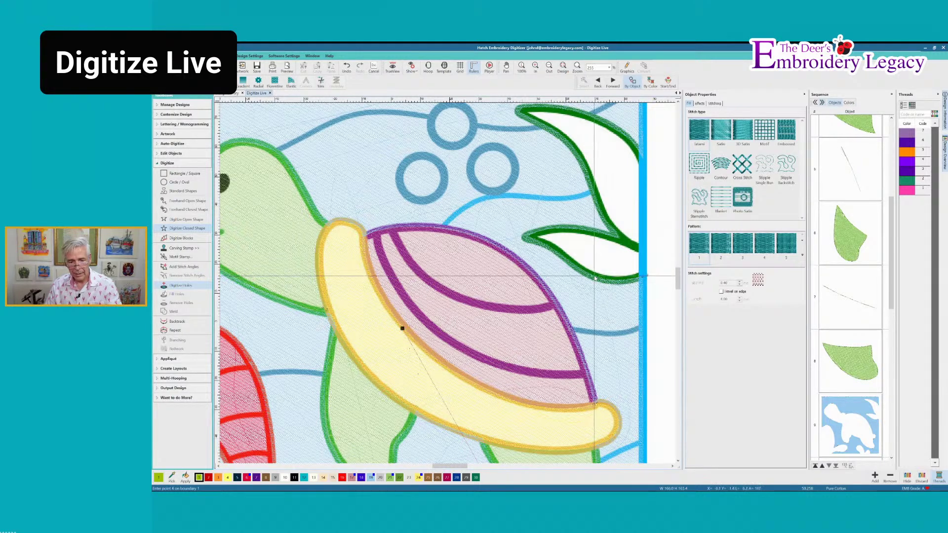
right_click(576, 266)
right_click(558, 251)
right_click(542, 243)
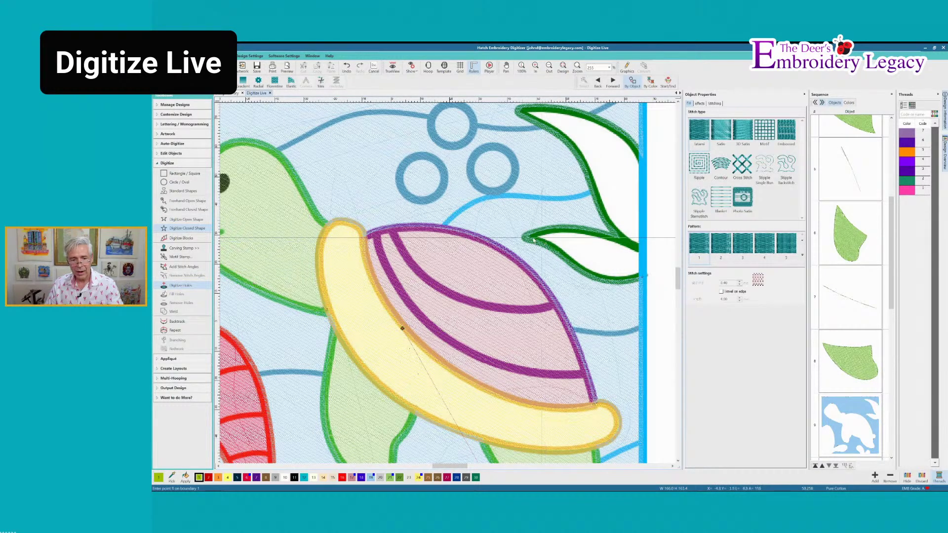
click(528, 237)
- Trace along the lower leaf's top edge into the crotch and up the inner edge of the tall seaweed leaf
right_click(538, 231)
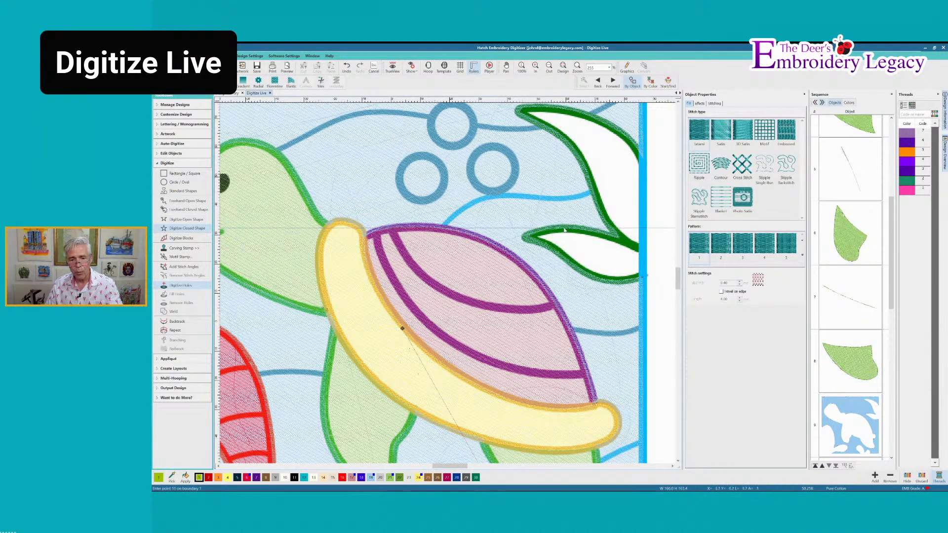
right_click(611, 226)
right_click(601, 210)
right_click(594, 188)
right_click(586, 166)
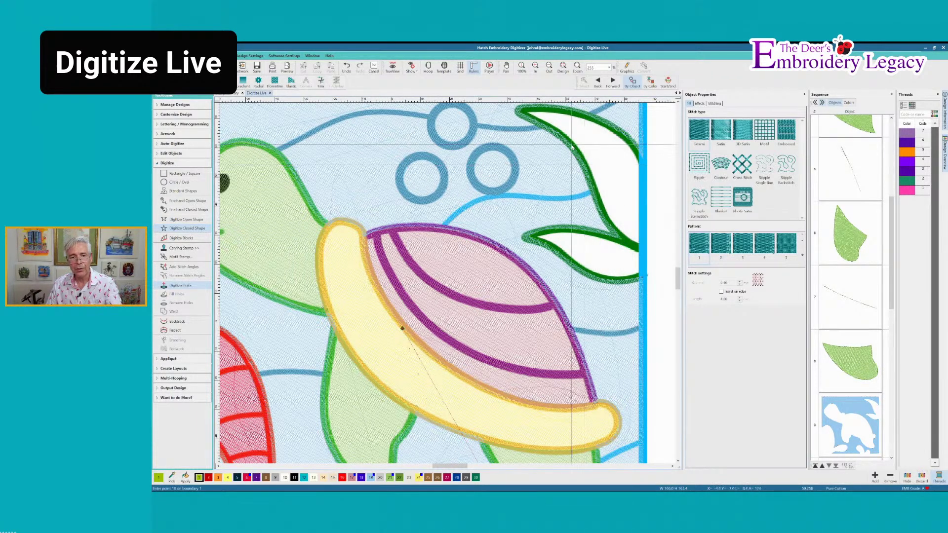
right_click(572, 145)
right_click(554, 132)
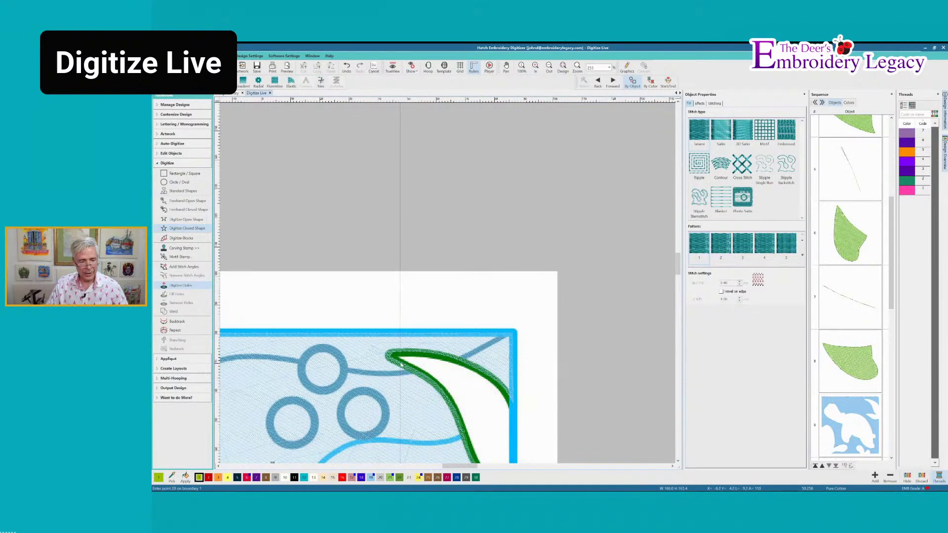
- Trace around the tall leaf's pointed tip and down its outer edge to the frame's right side
right_click(393, 358)
right_click(391, 353)
right_click(415, 352)
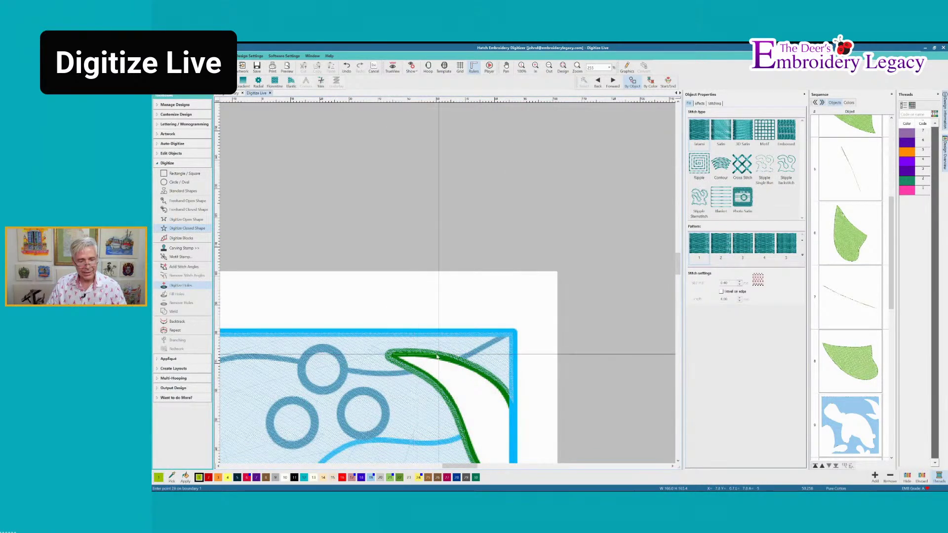
right_click(440, 354)
right_click(468, 366)
right_click(491, 380)
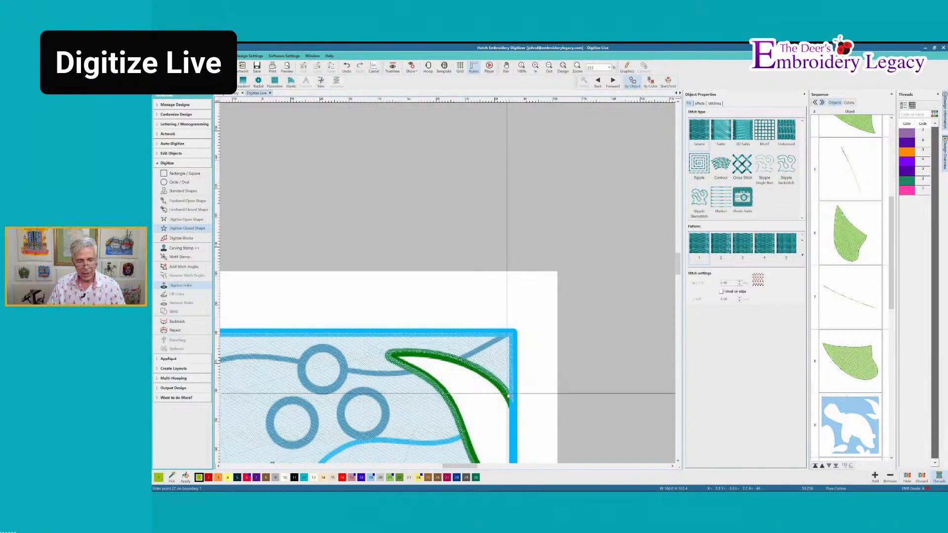
click(512, 402)
click(513, 402)
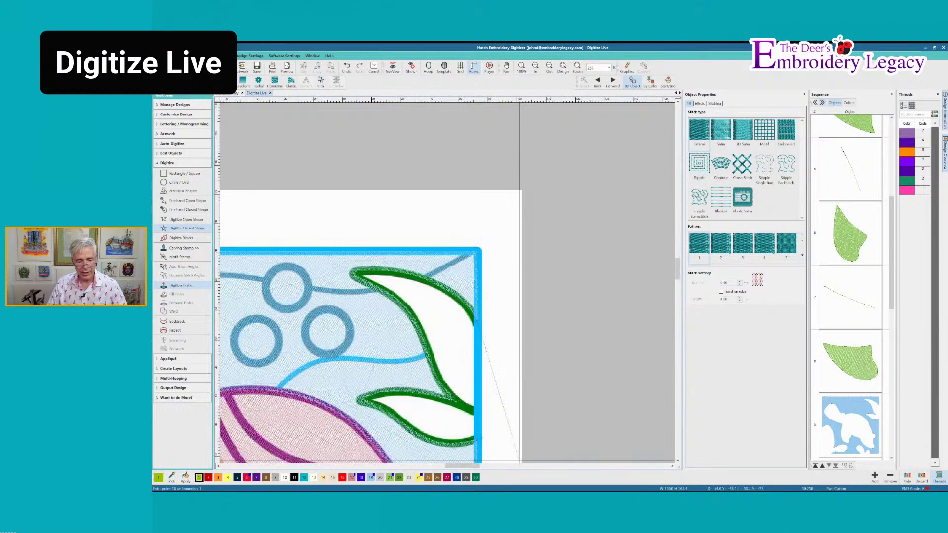
- Complete the lime green seaweed fill and reshape its bulging side to run straight along the frame's right edge
right_click(479, 435)
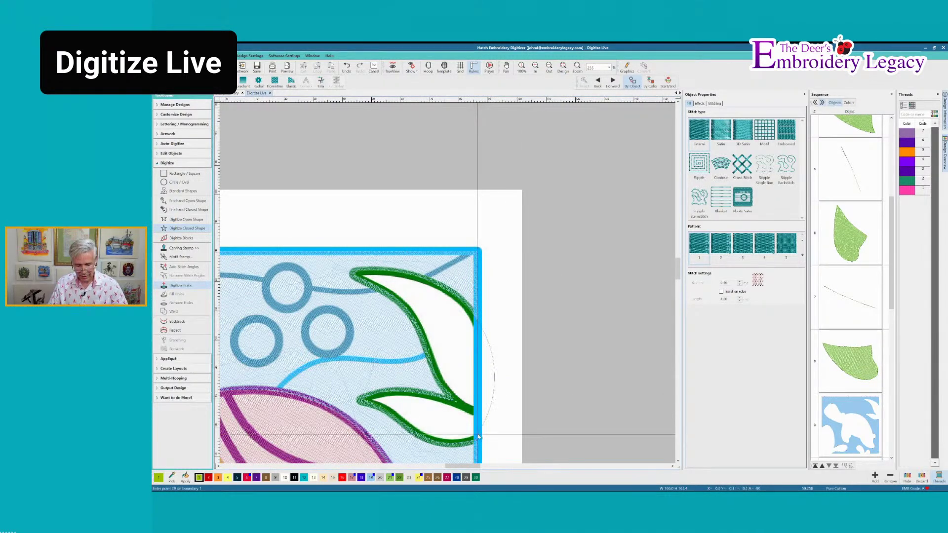
key(Return)
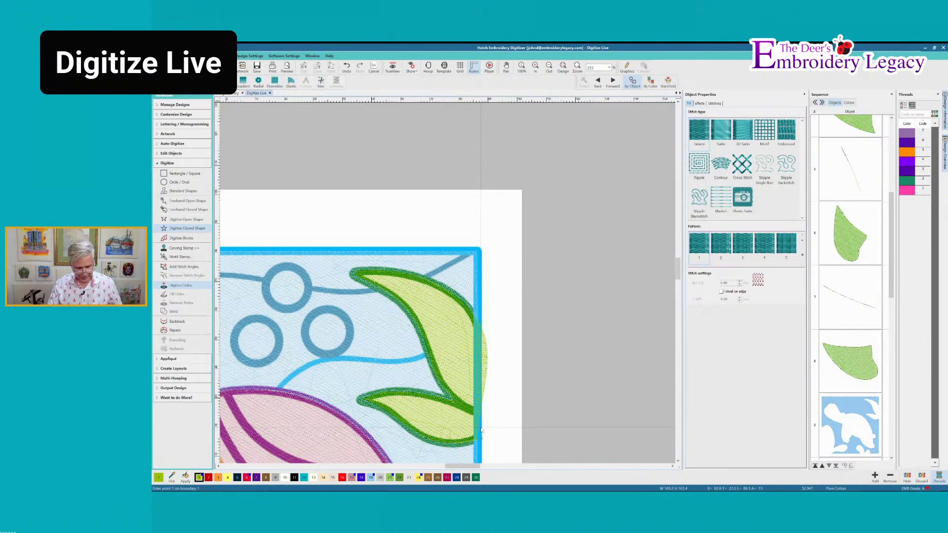
key(h)
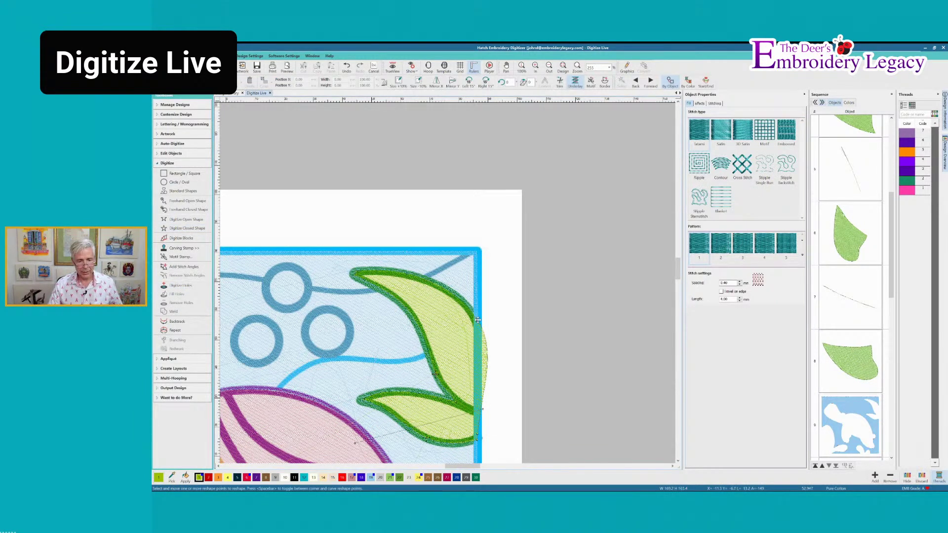
key(Escape)
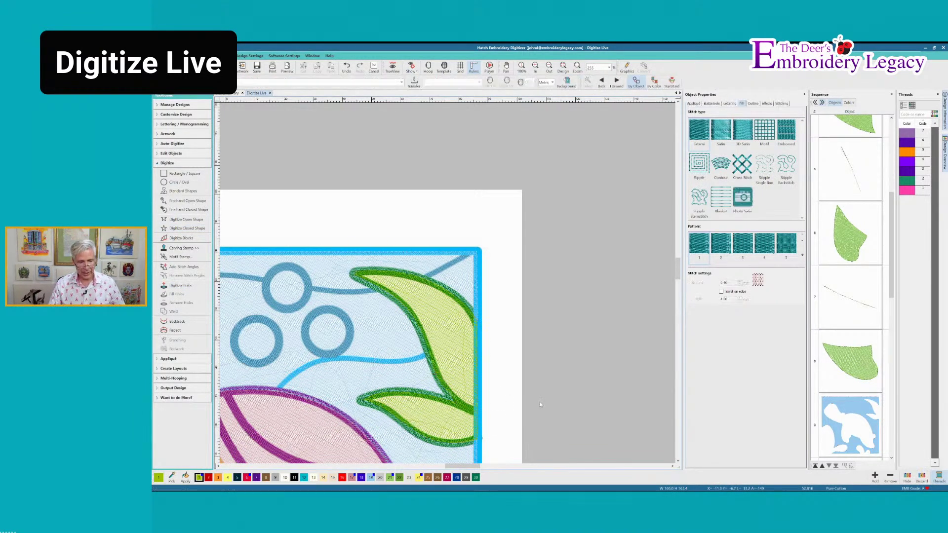
- Try to digitize a round hole in the light blue water fill at the lower-left bubble, and undo it
key(0)
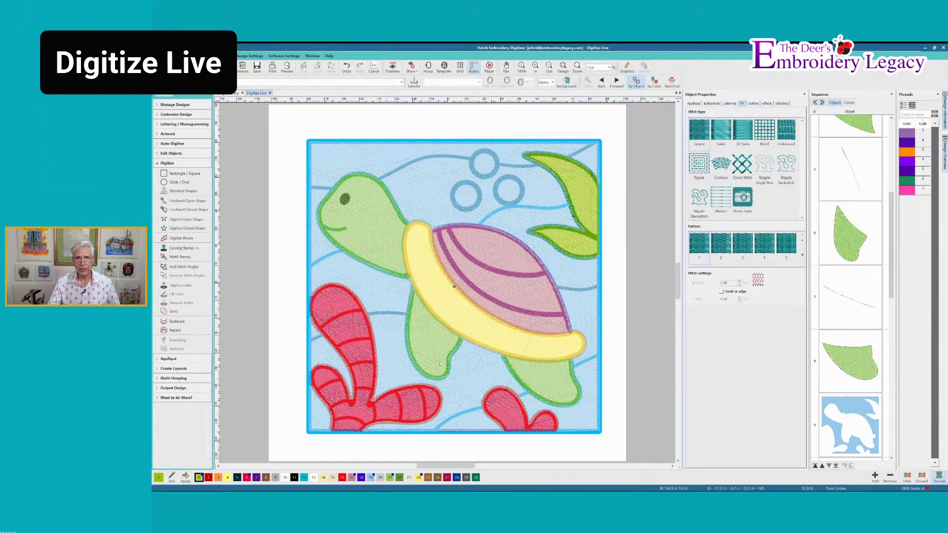
click(854, 414)
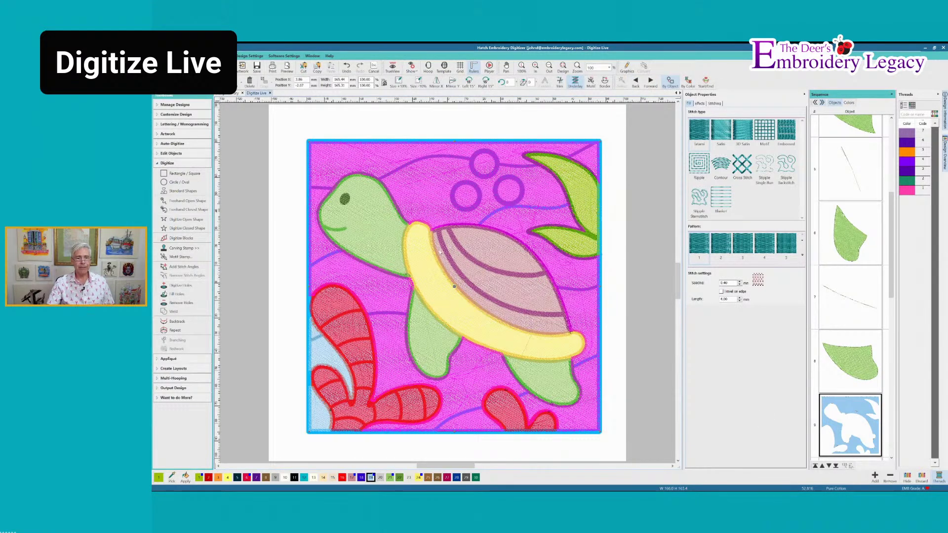
click(170, 287)
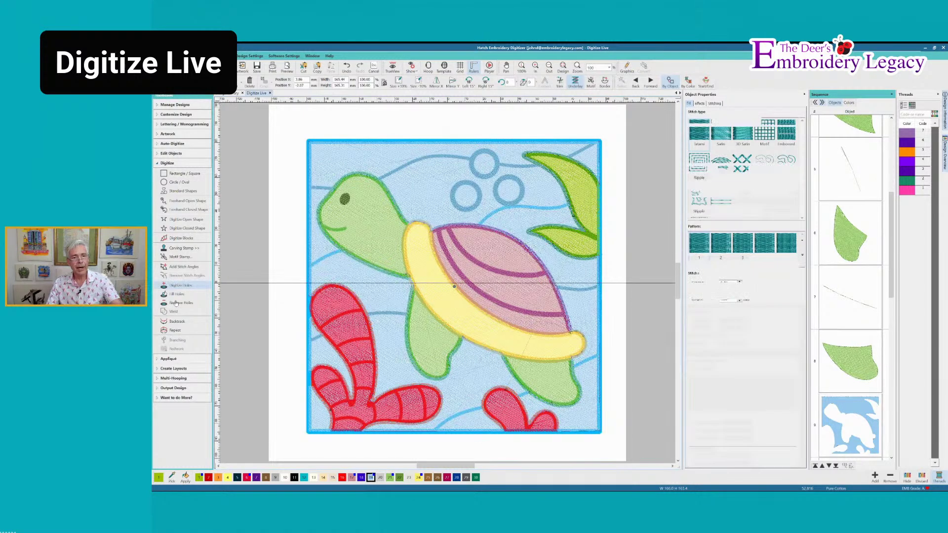
click(454, 200)
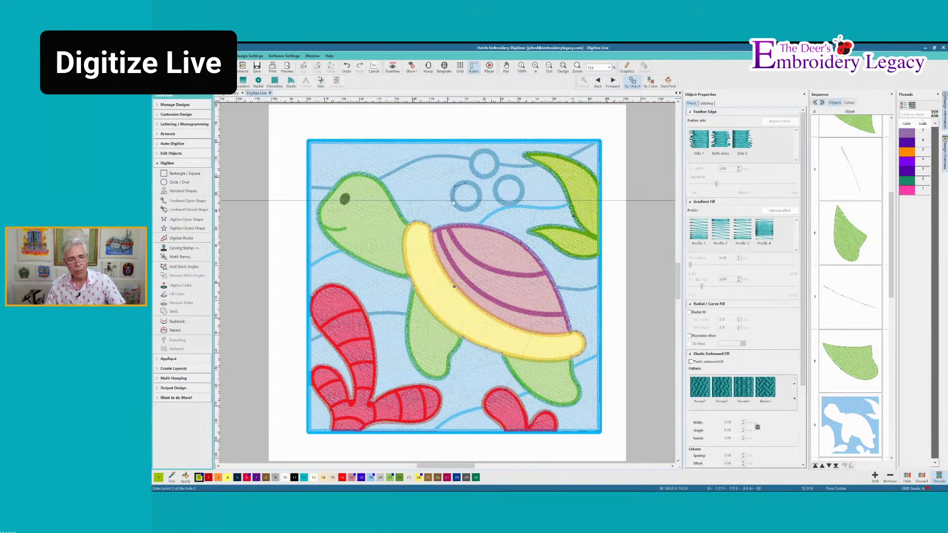
click(464, 210)
click(475, 206)
right_click(475, 186)
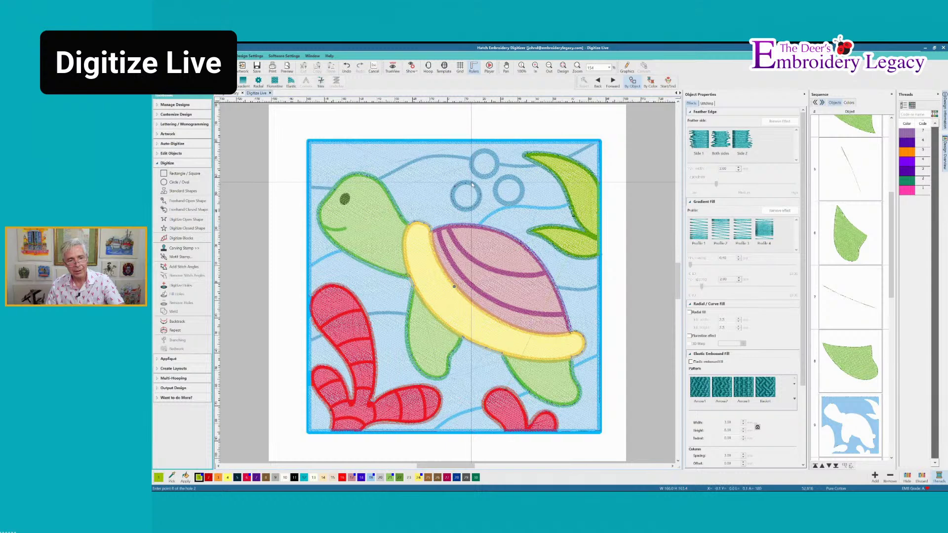
key(Return)
key(Return)
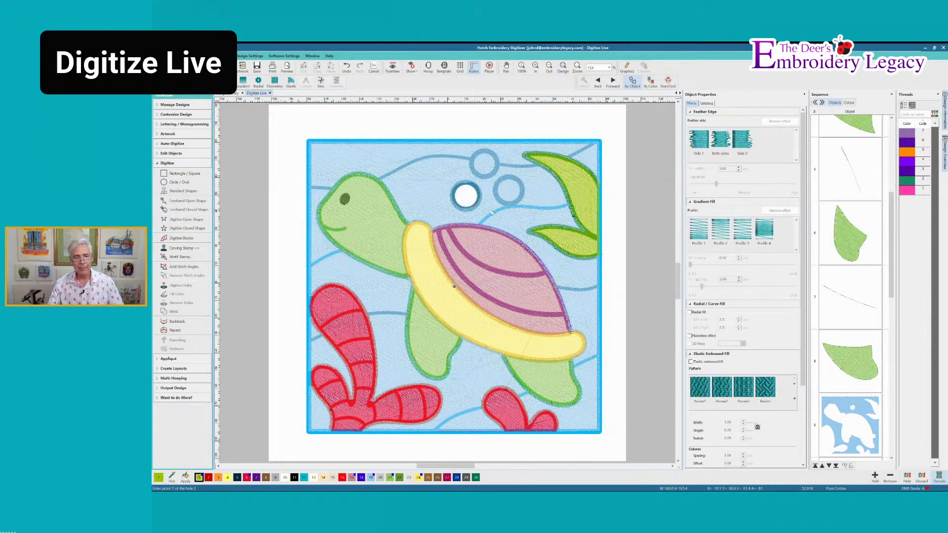
click(347, 67)
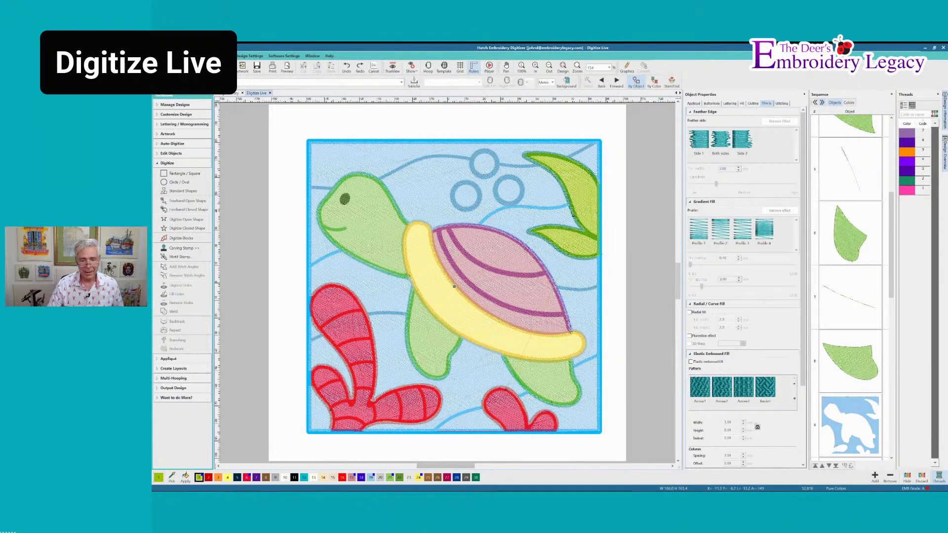
click(679, 460)
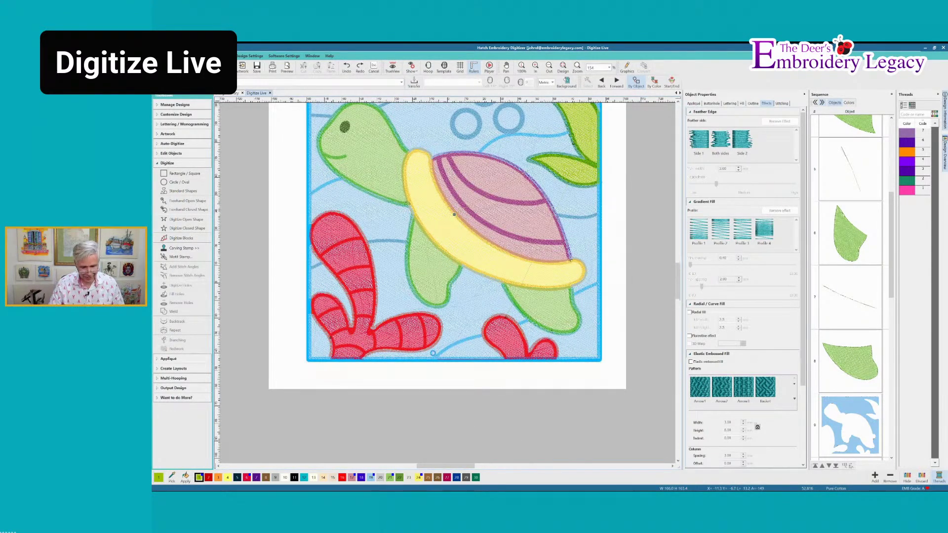
scroll(468, 398, up, 2)
scroll(463, 397, down, 1)
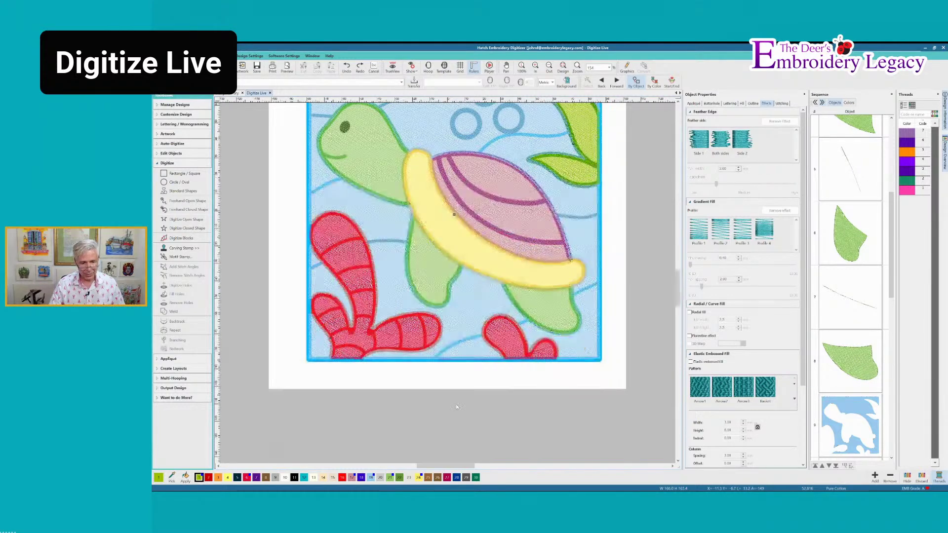
key(b)
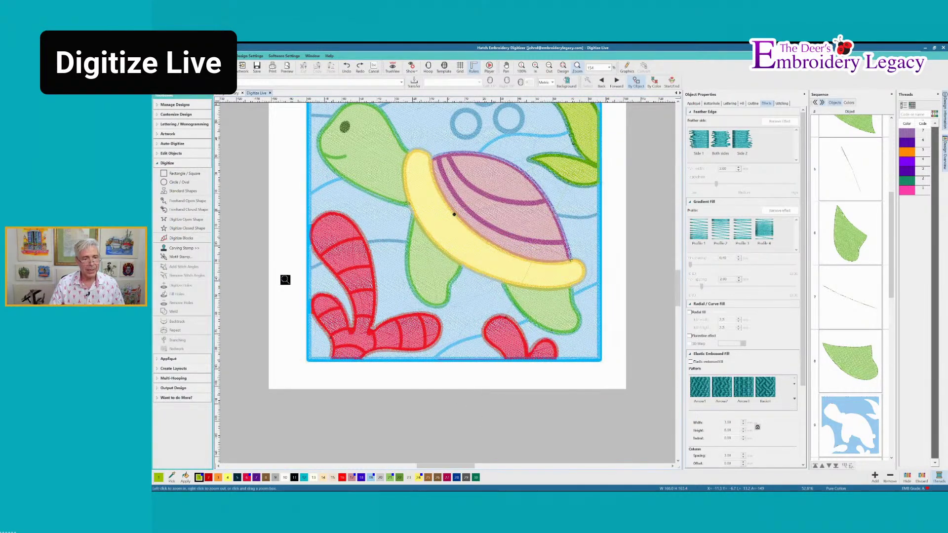
drag(380, 383, 498, 312)
key(v)
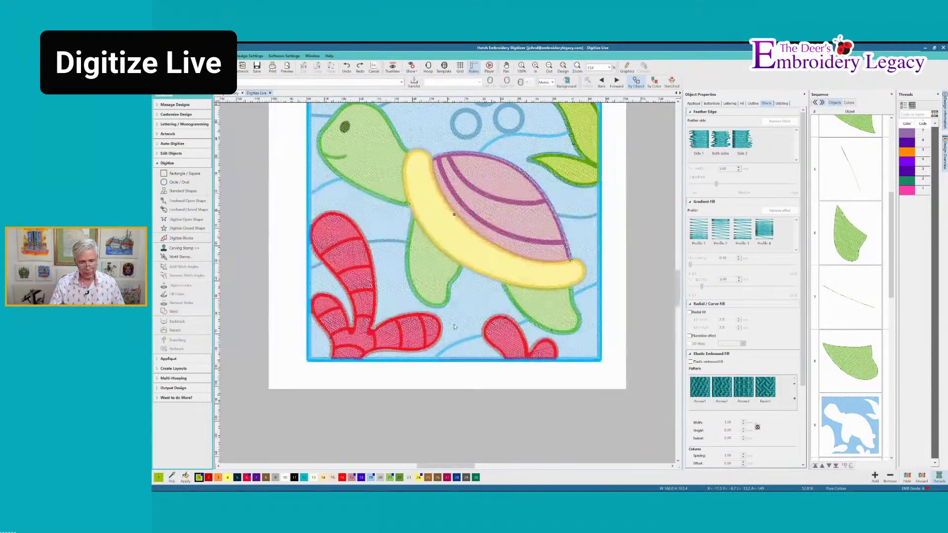
- Zoom the design to a factor of 2 and to a factor of 6, and center the view on the current stitch
text(f)
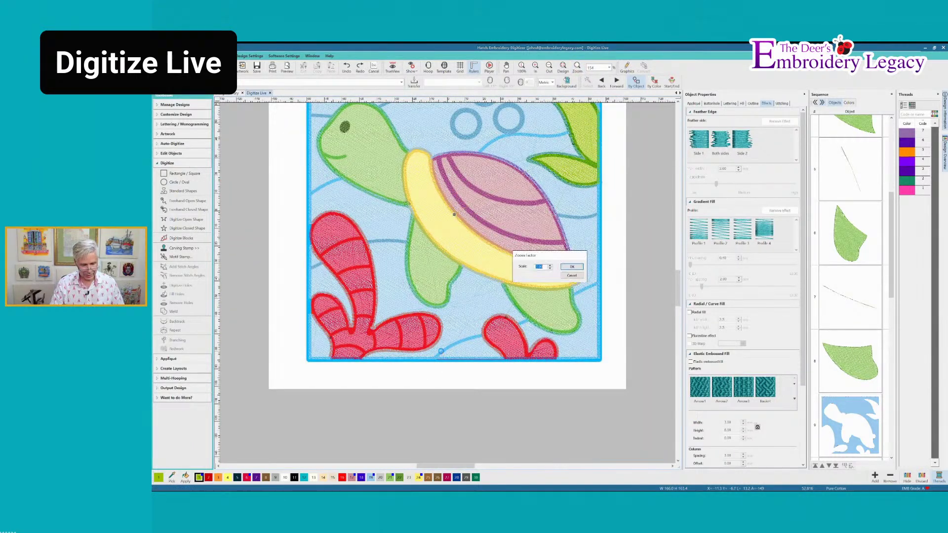
text(2)
key(Return)
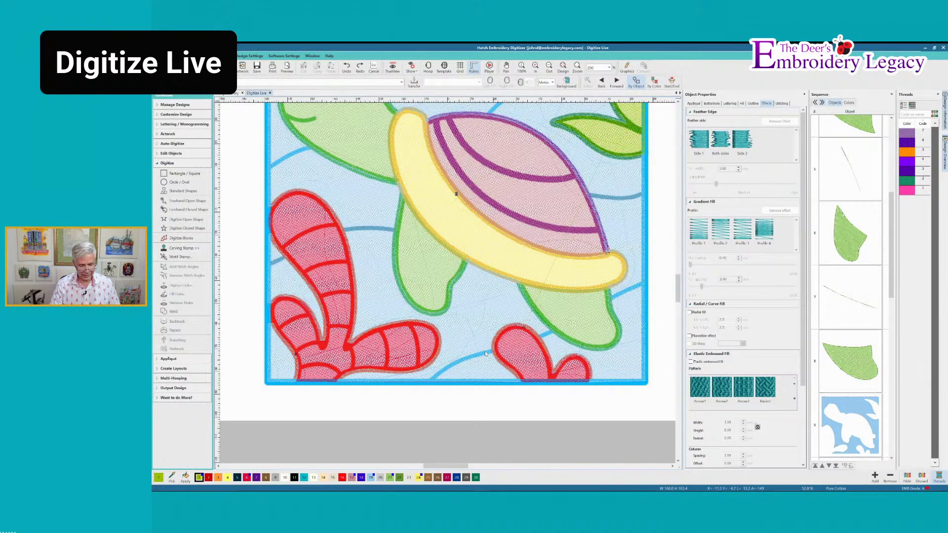
text(f6)
key(Return)
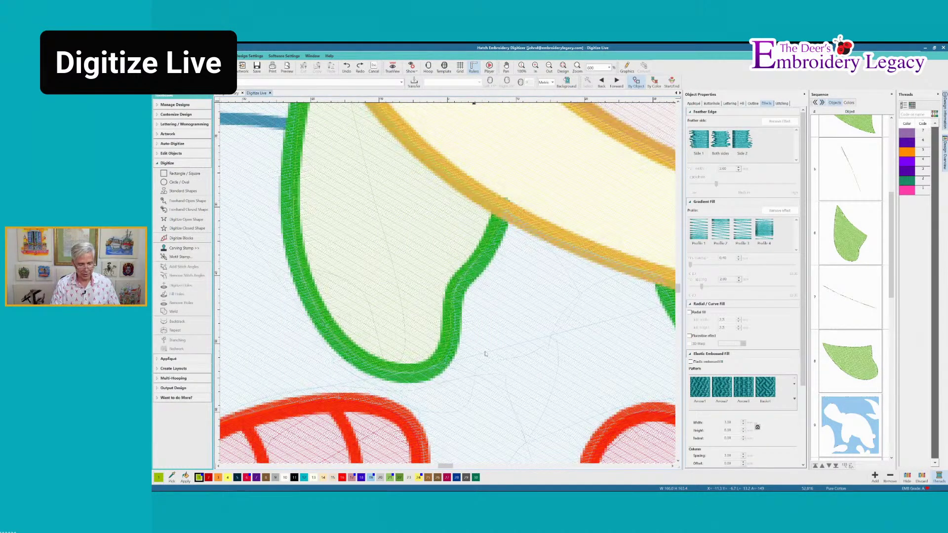
key(c)
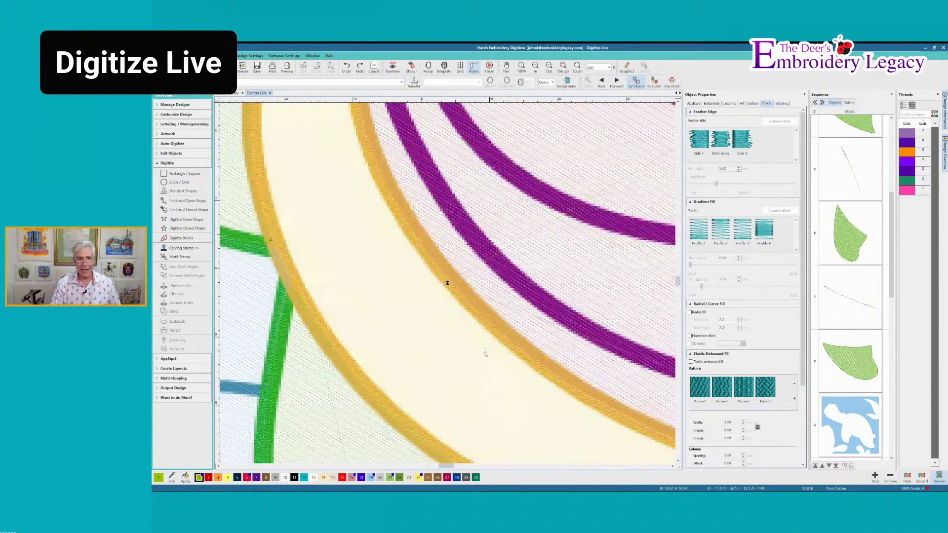
- Set up an open-shape satin line with a custom width and turquoise thread for the wave lines, at a zoom factor of 200
key(v)
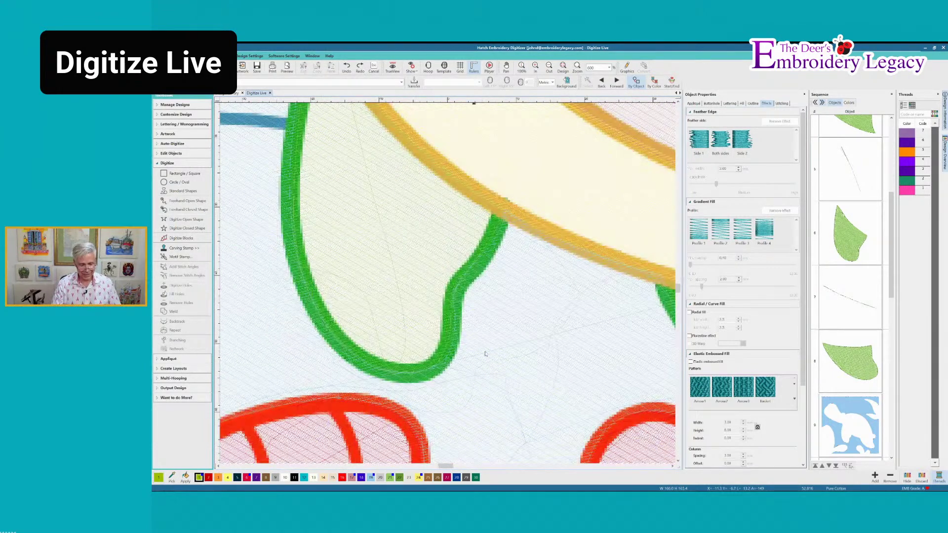
text(f200)
key(Return)
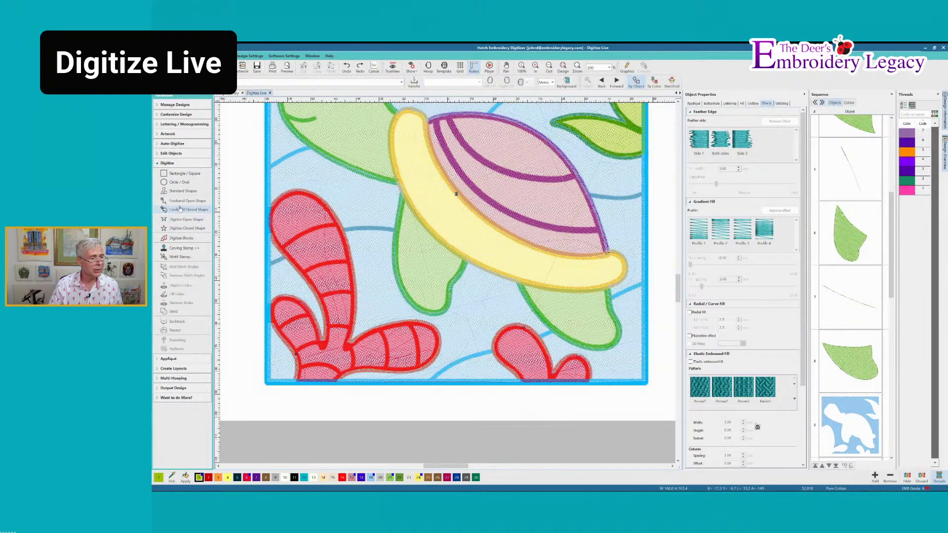
click(181, 221)
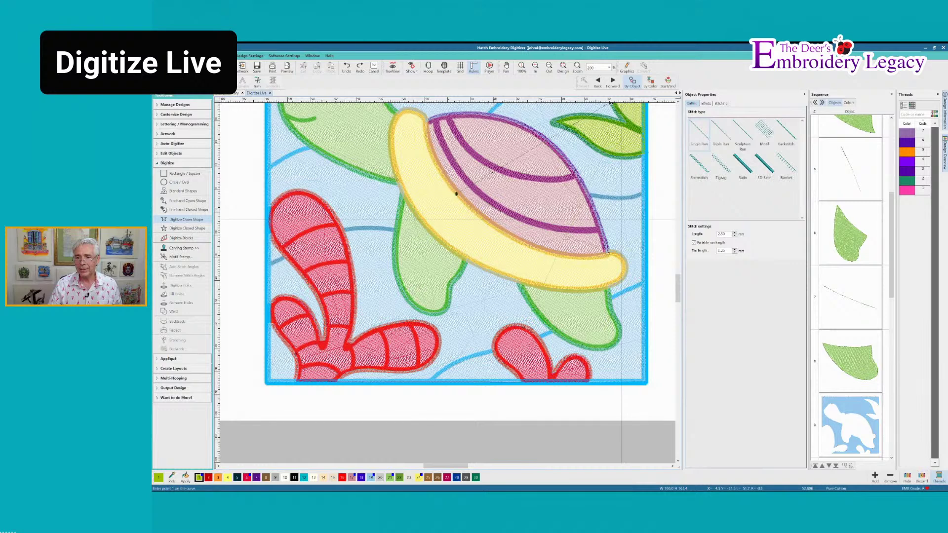
click(743, 163)
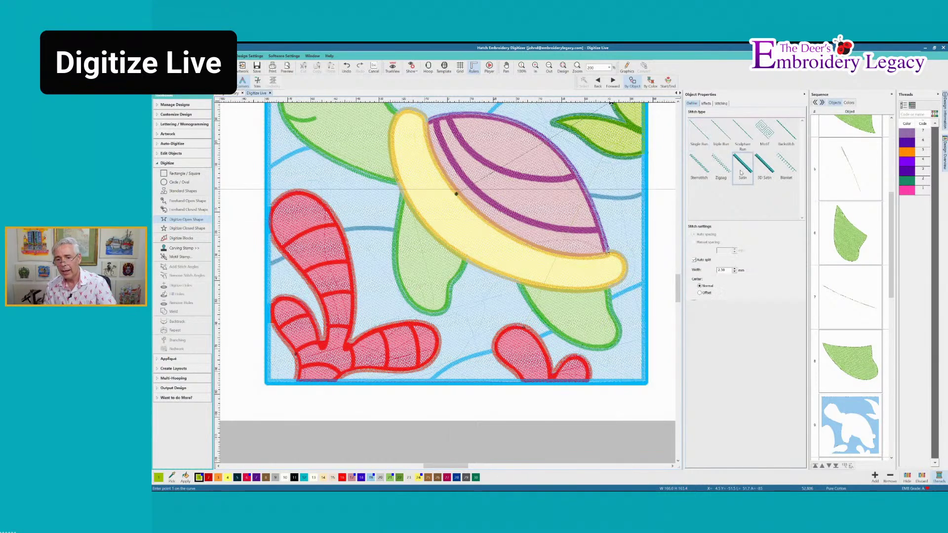
click(723, 270)
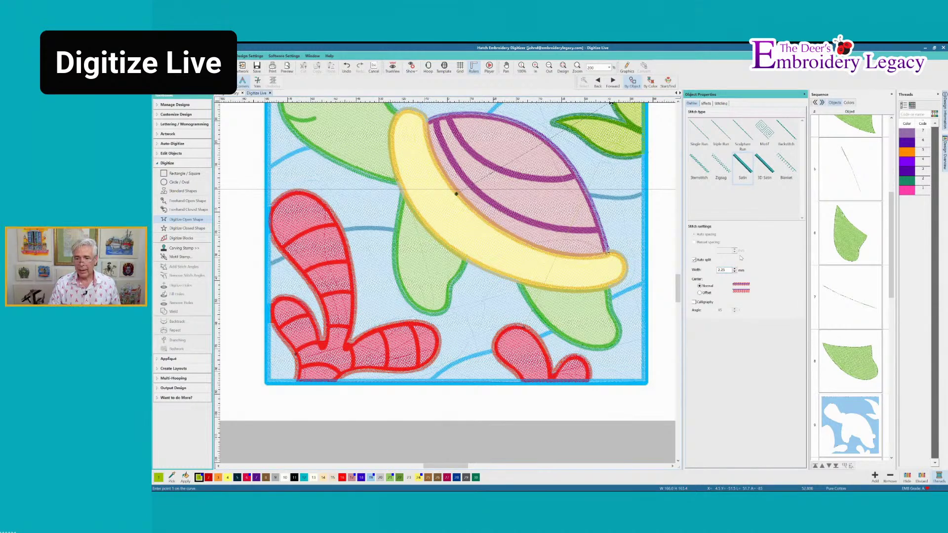
key(Return)
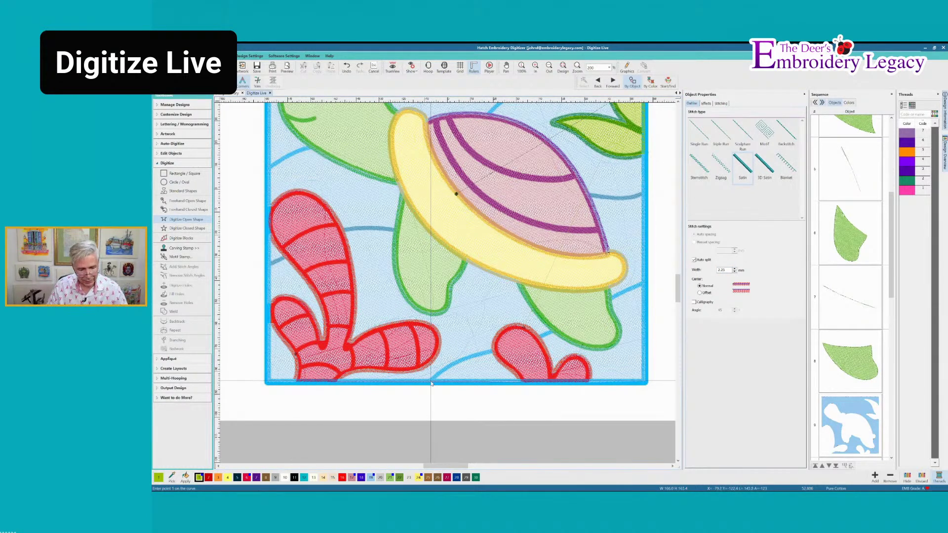
click(304, 478)
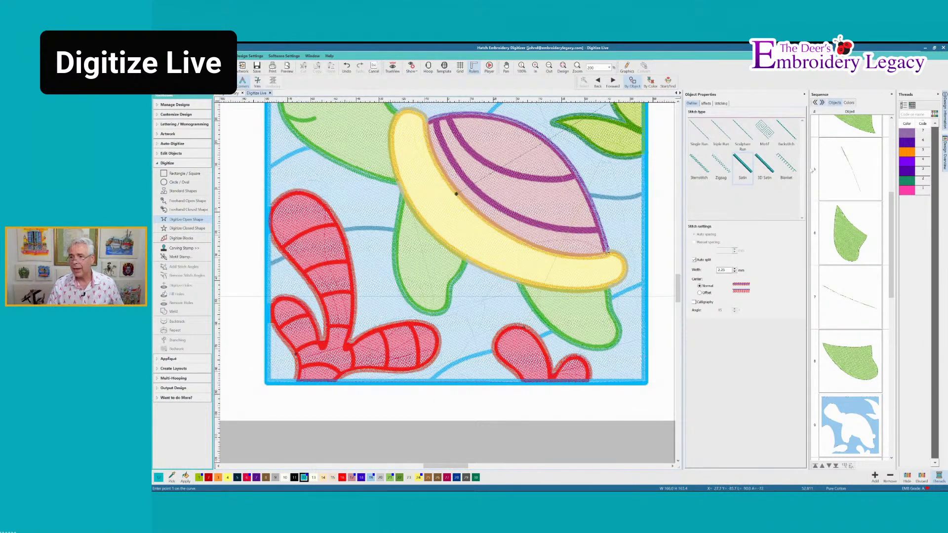
- Select all the stitched fills from the shell onward and hide them so only the artwork shows
drag(888, 220, 902, 137)
key(Escape)
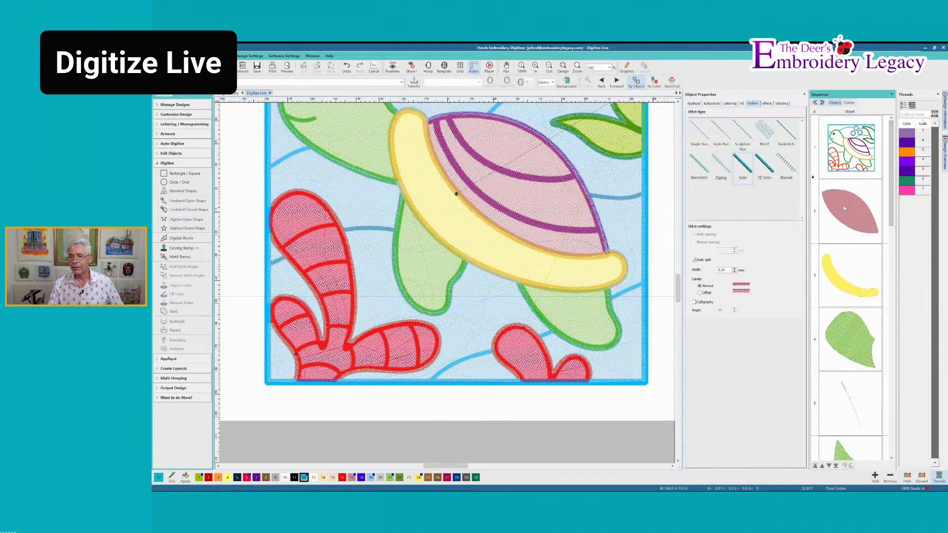
click(846, 206)
right_click(846, 207)
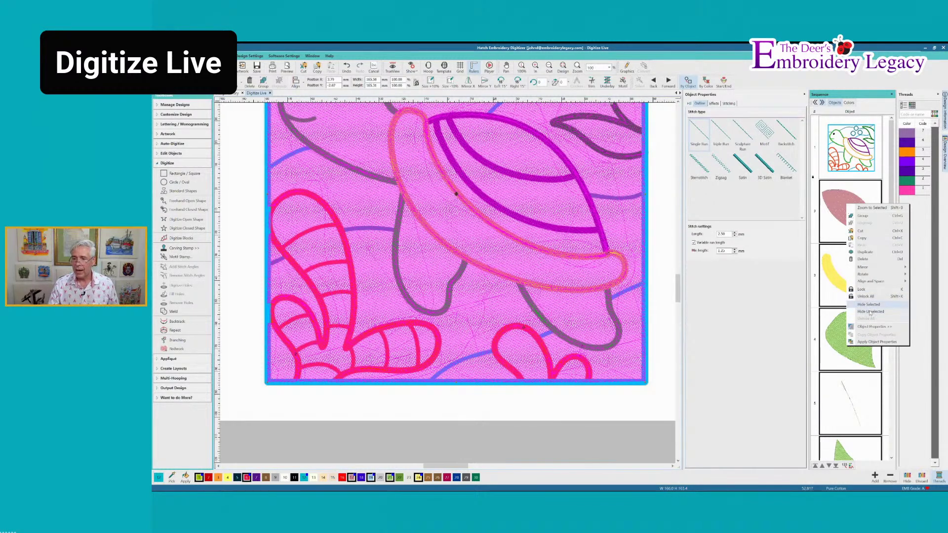
click(870, 305)
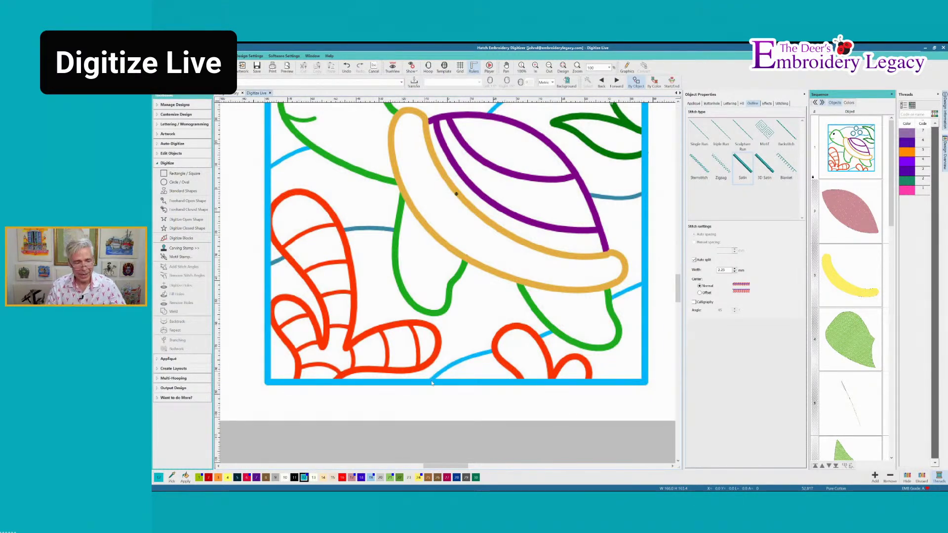
- Digitize a satin line along the lower wave, from the frame's bottom edge to the small coral
click(186, 220)
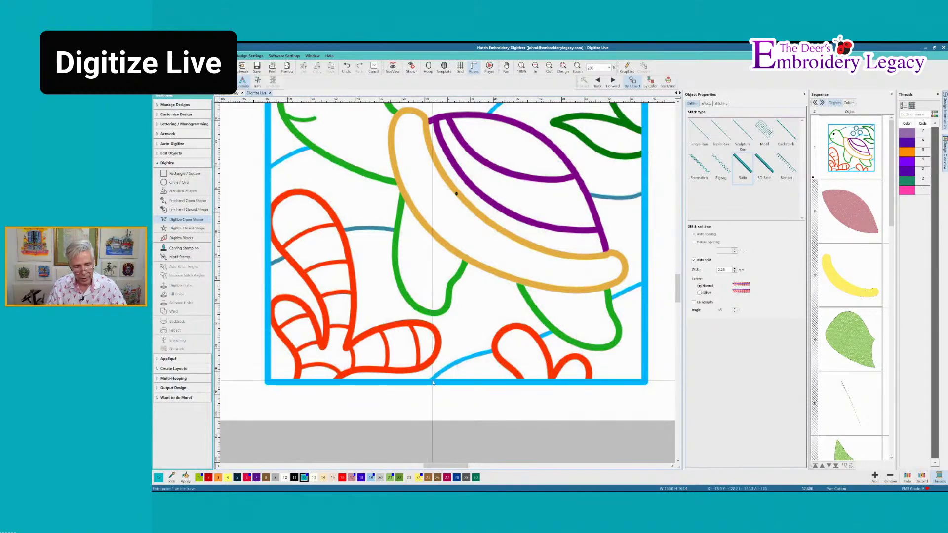
click(432, 382)
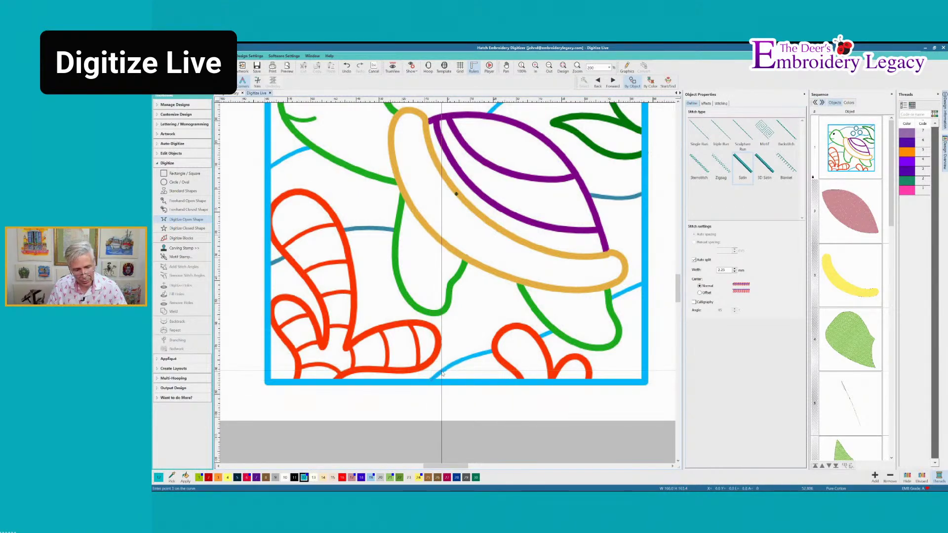
right_click(481, 354)
click(493, 351)
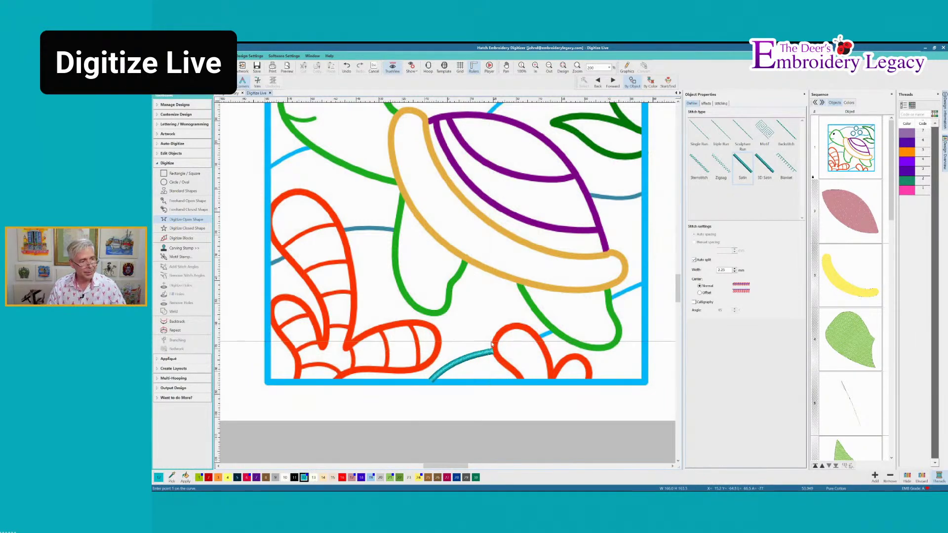
- Connect over the small coral's rounded top with a single run, and digitize the short wave to the rear flipper in satin
click(699, 133)
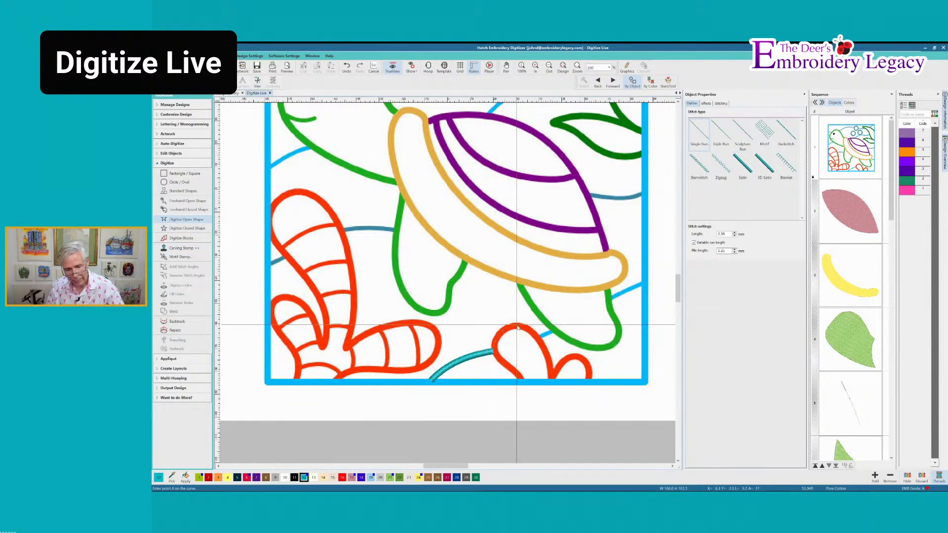
click(537, 338)
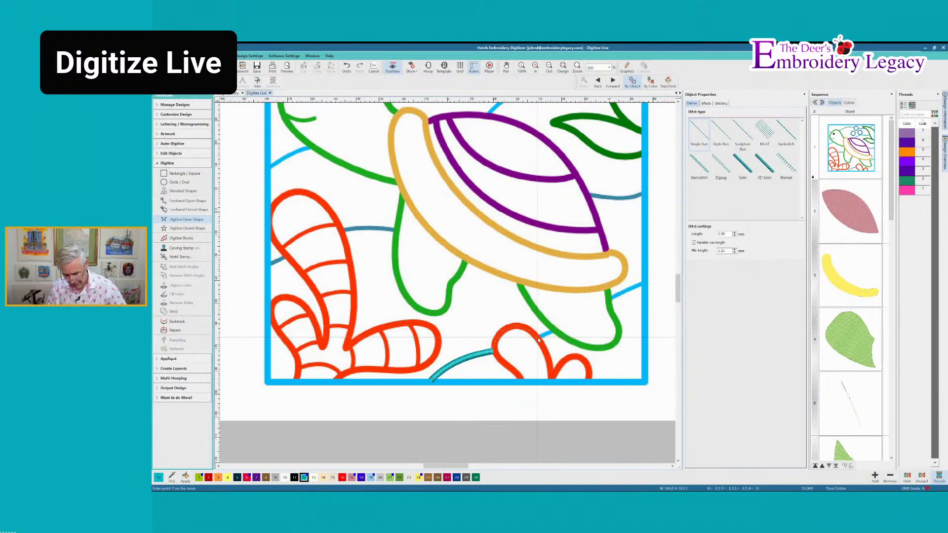
click(743, 165)
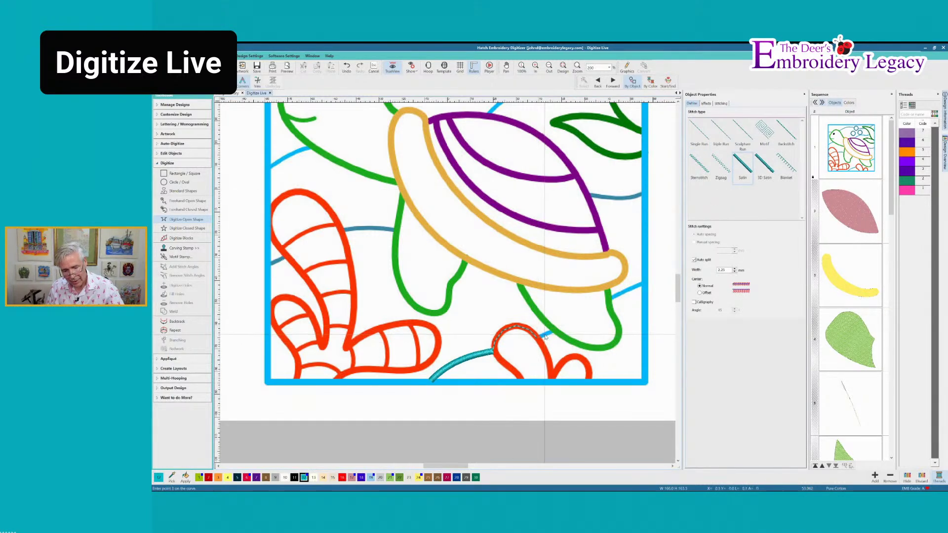
click(553, 333)
key(Return)
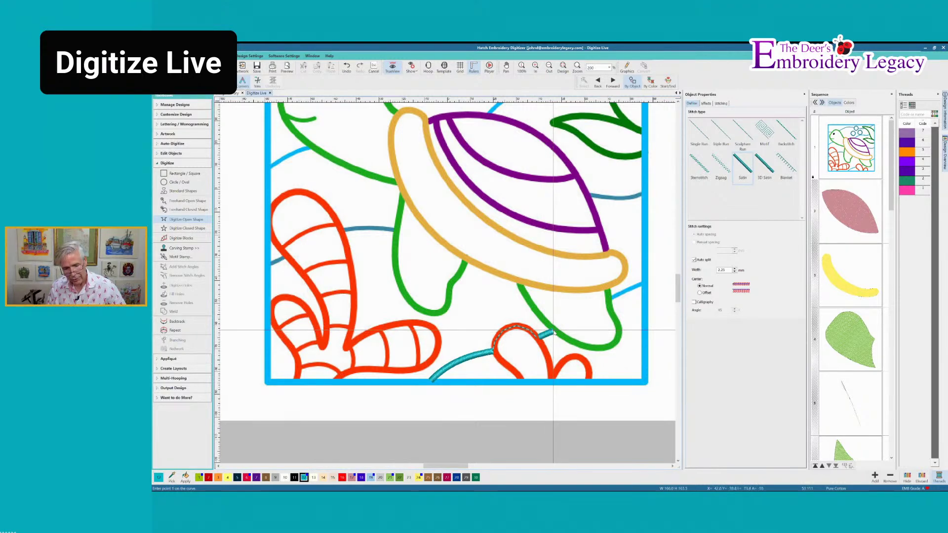
- Digitize a single run around the rear flipper's lower tip and up its outer side to the adjoining wave
click(699, 132)
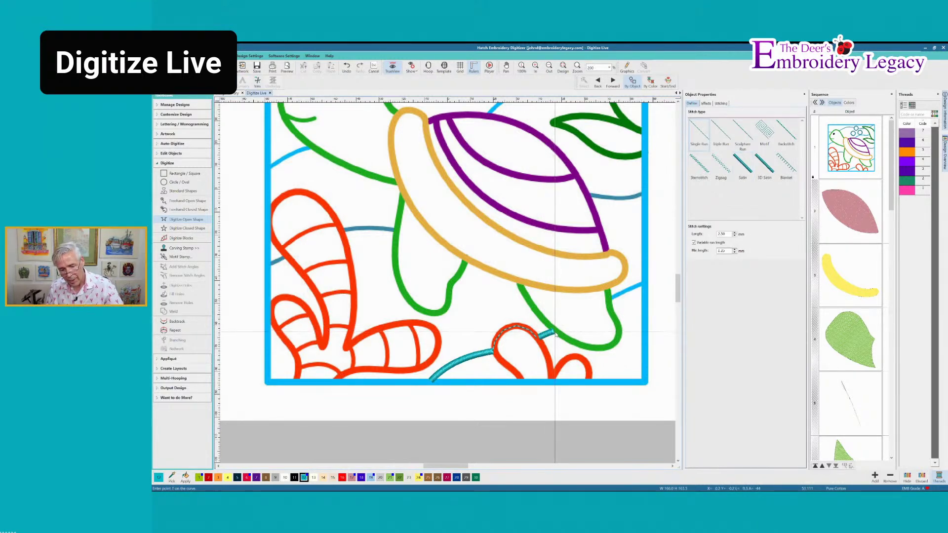
right_click(598, 348)
right_click(611, 345)
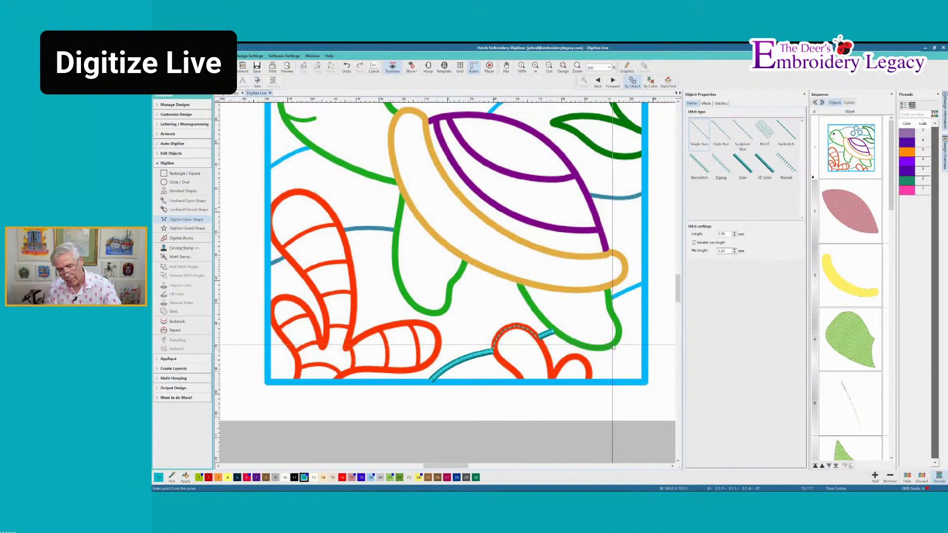
right_click(619, 336)
right_click(618, 325)
right_click(615, 318)
right_click(612, 310)
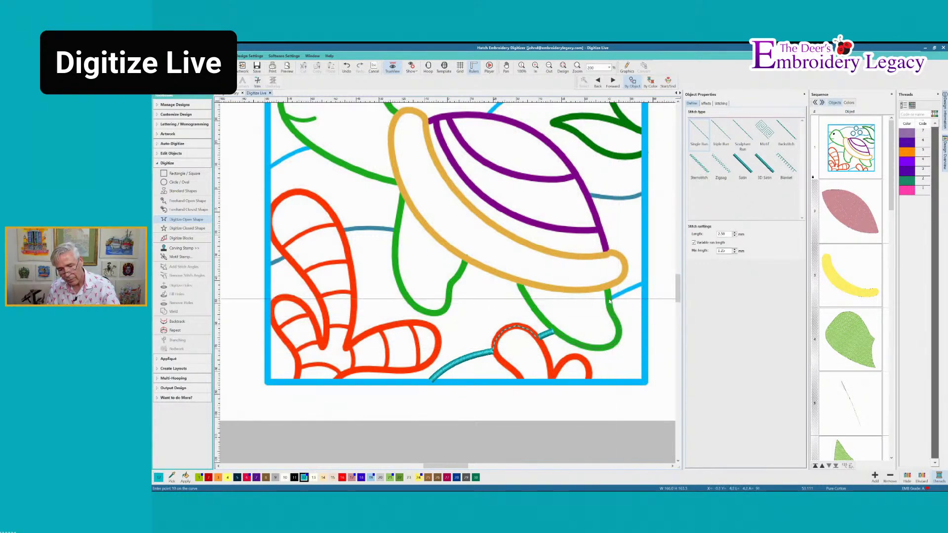
right_click(611, 302)
key(Return)
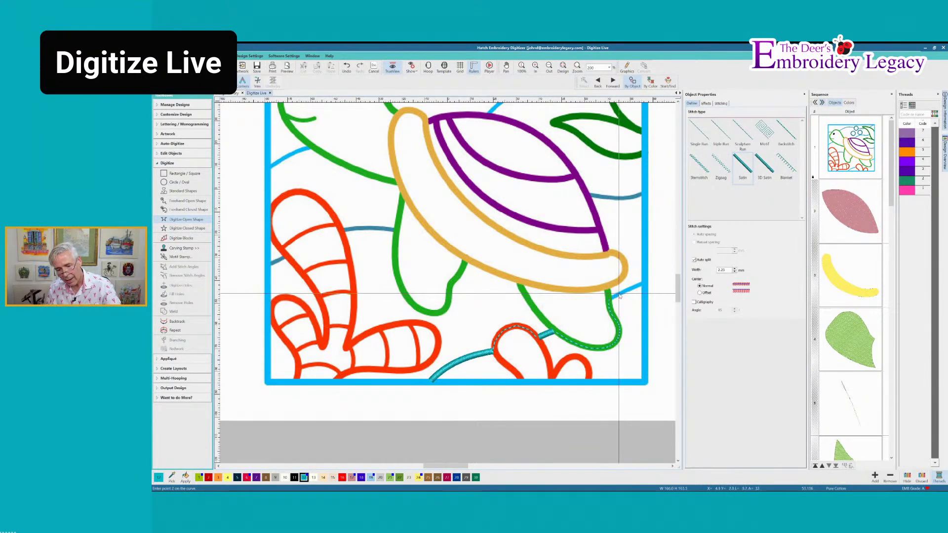
- Digitize the short wave from the rear flipper to the frame's right edge as a satin line
click(610, 299)
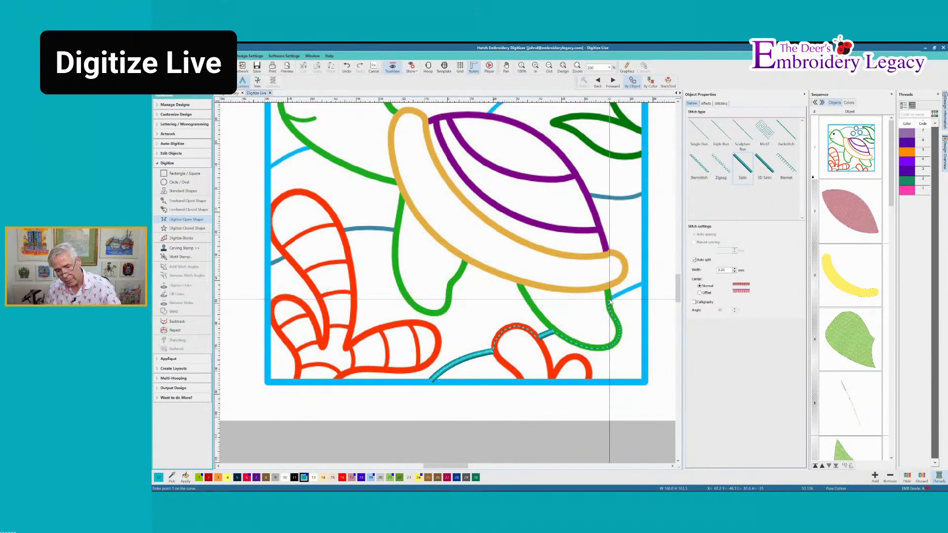
right_click(625, 291)
click(642, 286)
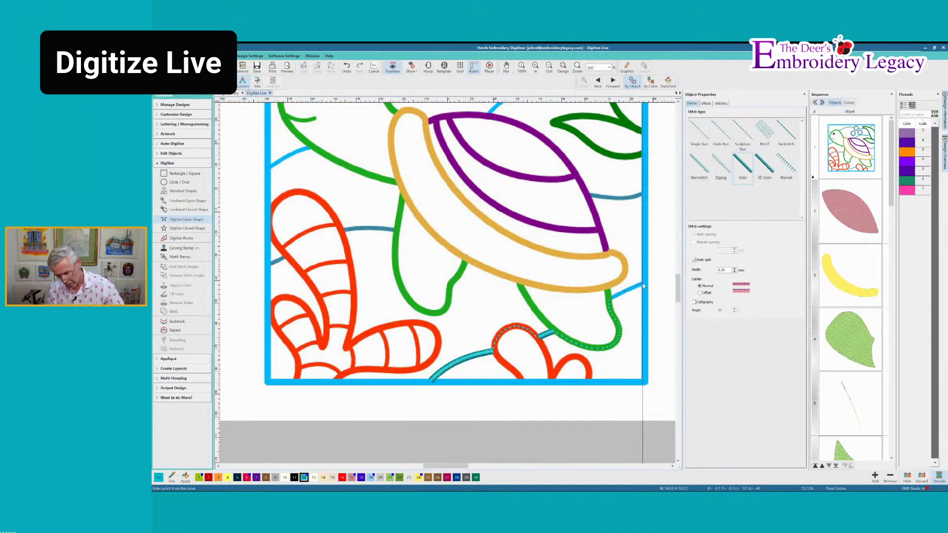
key(Return)
- Digitize a single run up the frame's right edge to the wave beside the shell
click(700, 131)
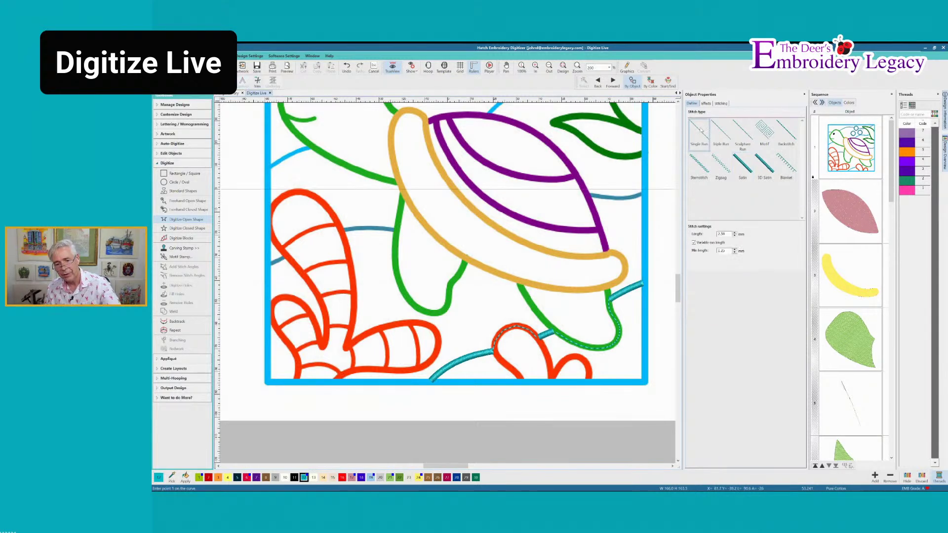
click(644, 257)
click(644, 249)
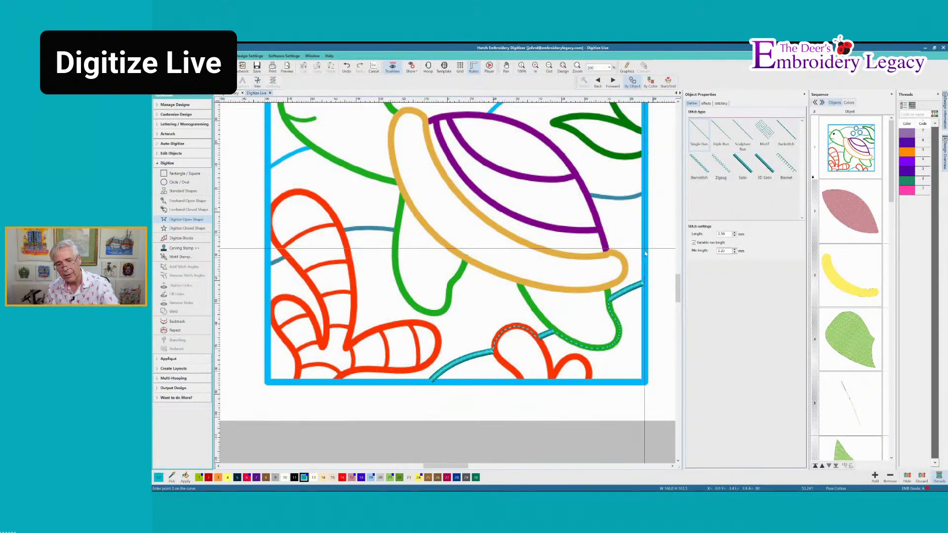
click(644, 194)
key(Return)
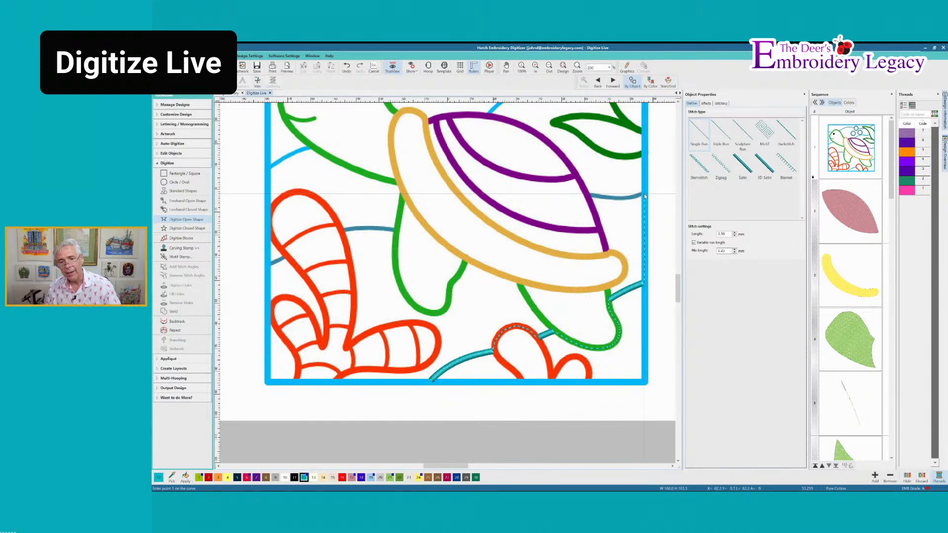
- Digitize the wave between the shell and the frame's right edge as a satin line
click(743, 166)
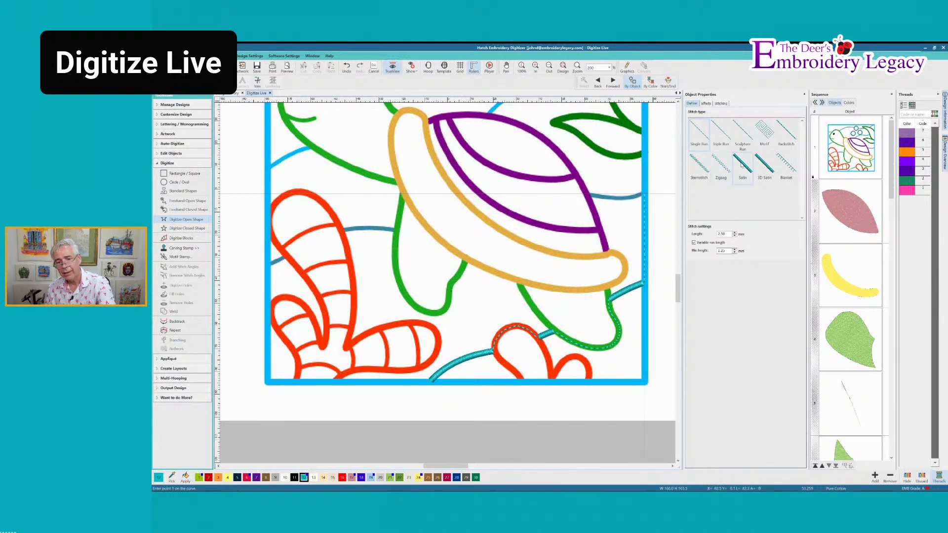
click(589, 194)
right_click(602, 196)
click(632, 198)
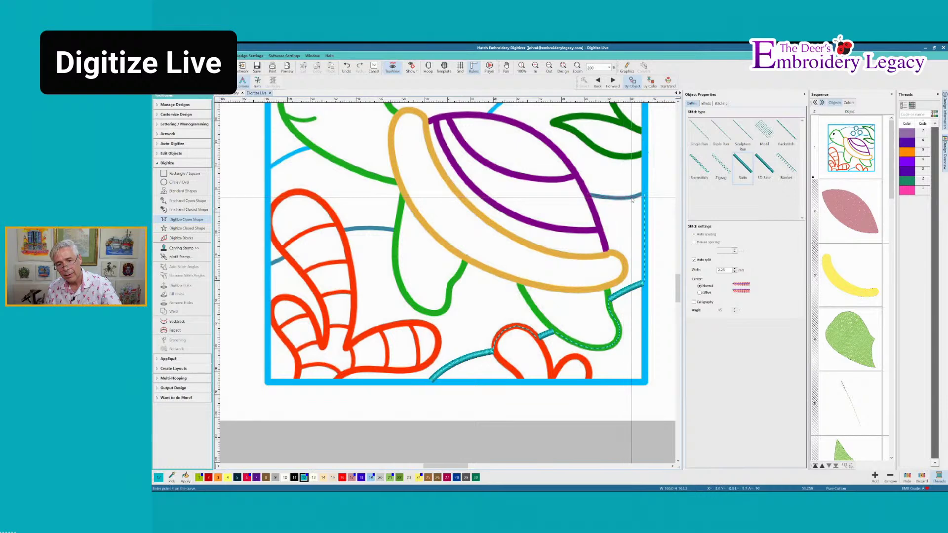
click(645, 197)
key(Return)
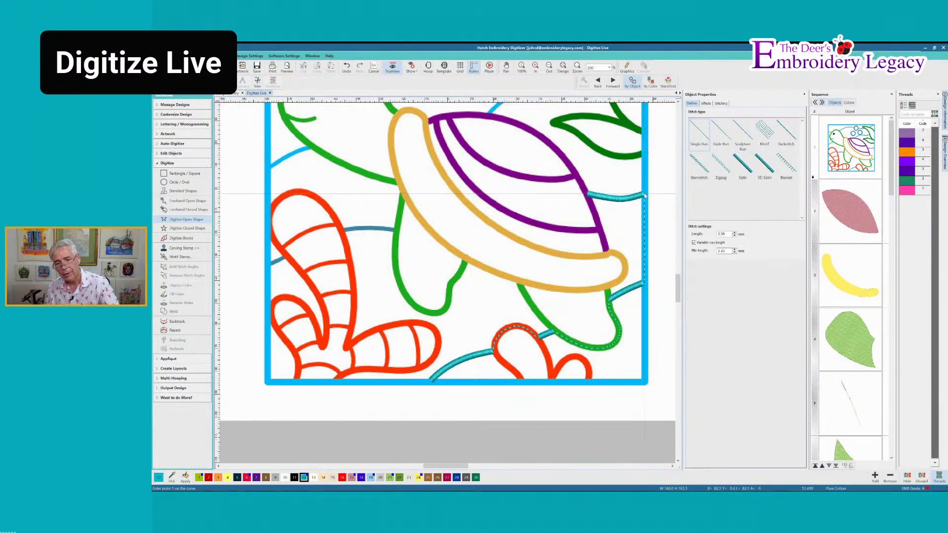
- Start a single run up the frame's right edge and along the seaweed stem to the light blue wave
click(642, 193)
click(548, 235)
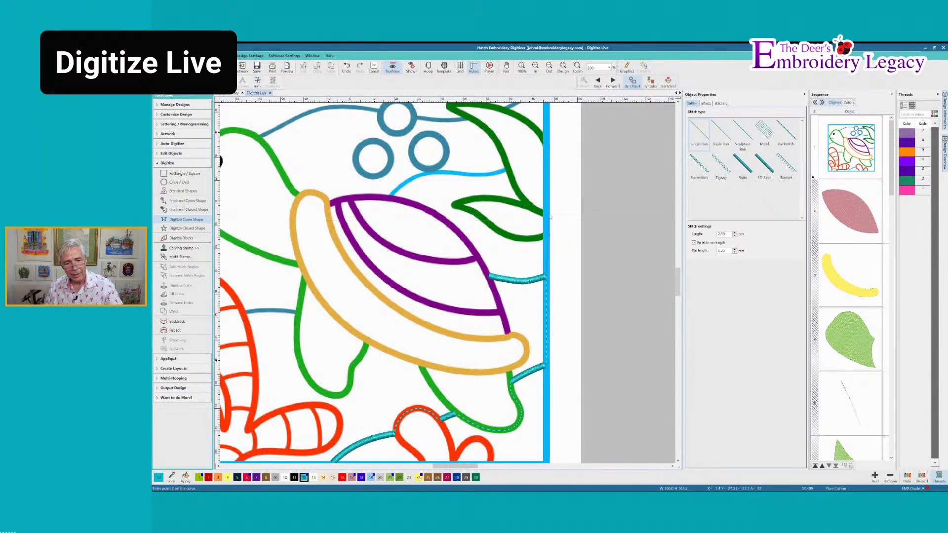
click(547, 214)
right_click(524, 199)
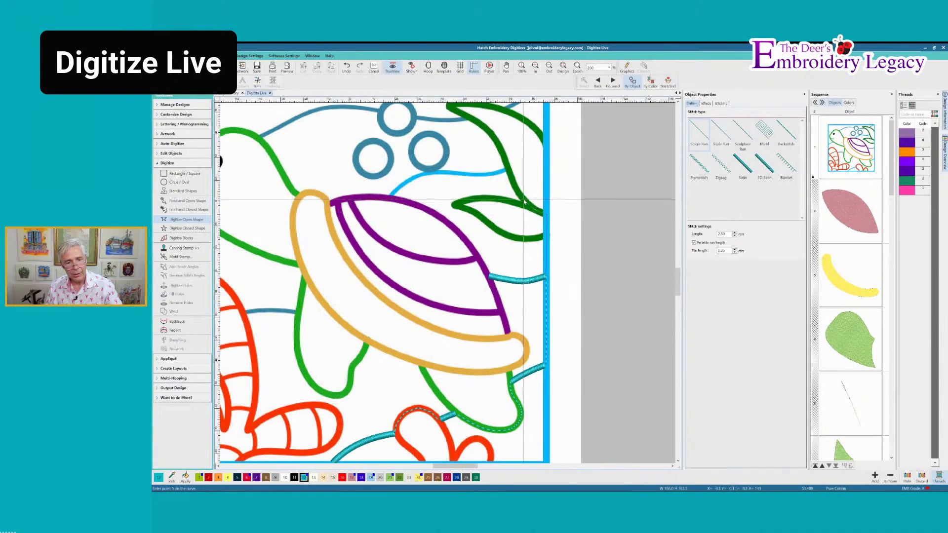
right_click(514, 183)
click(508, 169)
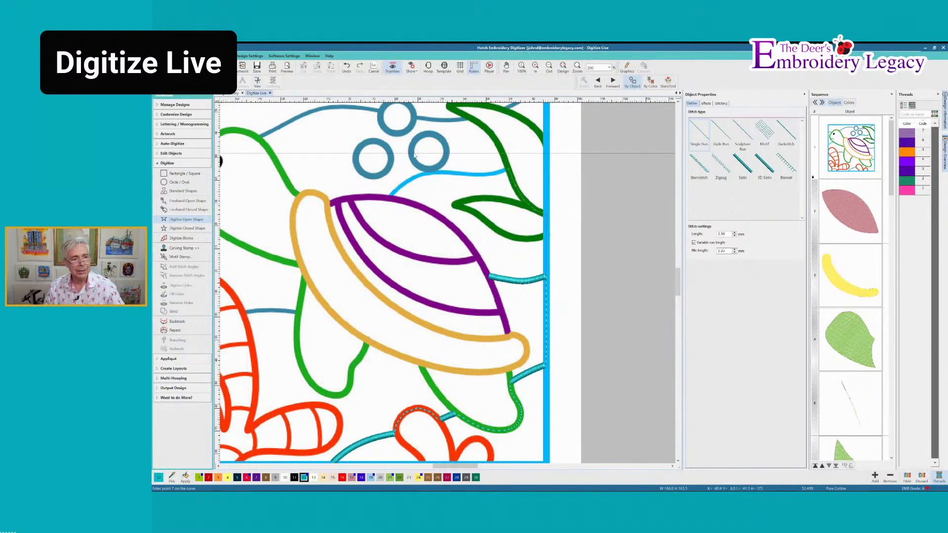
- Continue the single run along the light blue wave to just below the nearest bubble and complete it
right_click(500, 172)
right_click(485, 174)
right_click(467, 174)
right_click(449, 173)
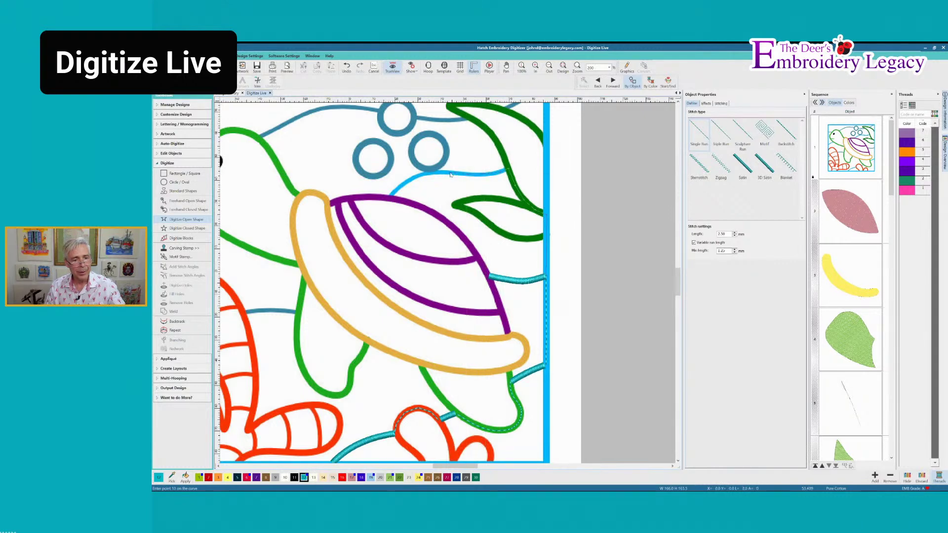
right_click(432, 173)
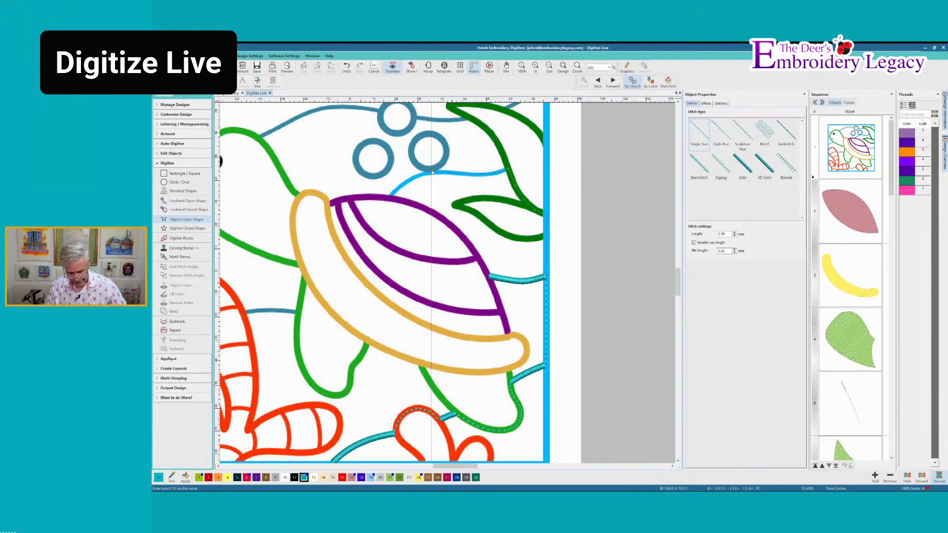
key(Return)
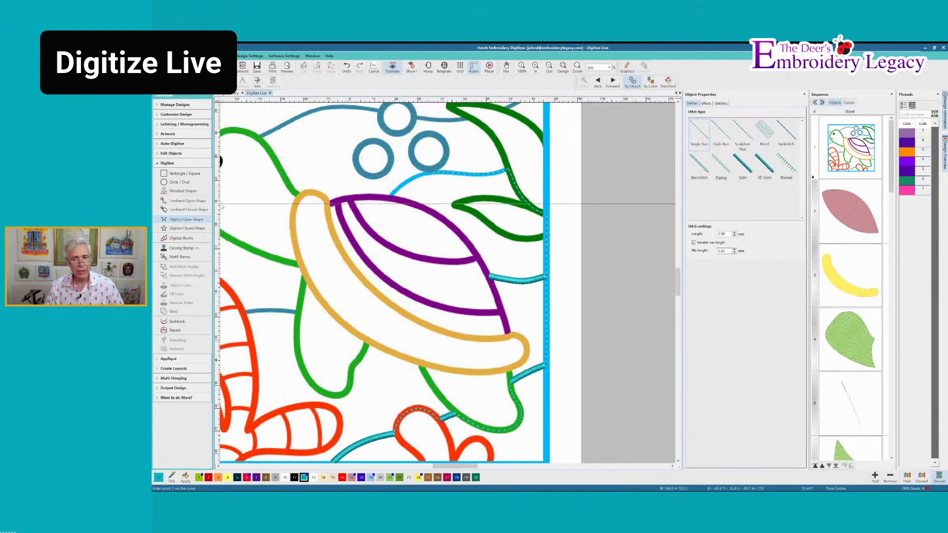
- Digitize the bubble just above the light blue wave as a closed satin ring with its own width, and readjust the satin width for the wave
click(743, 165)
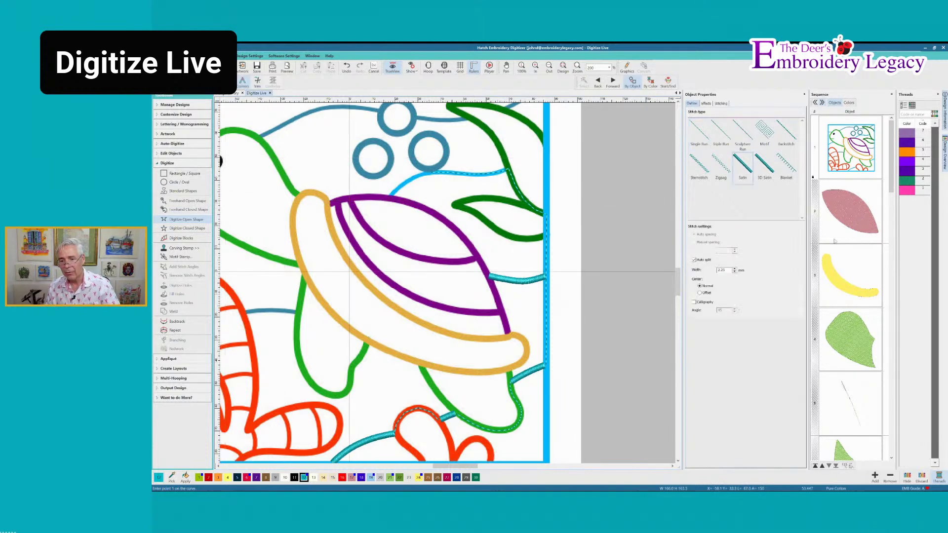
click(719, 271)
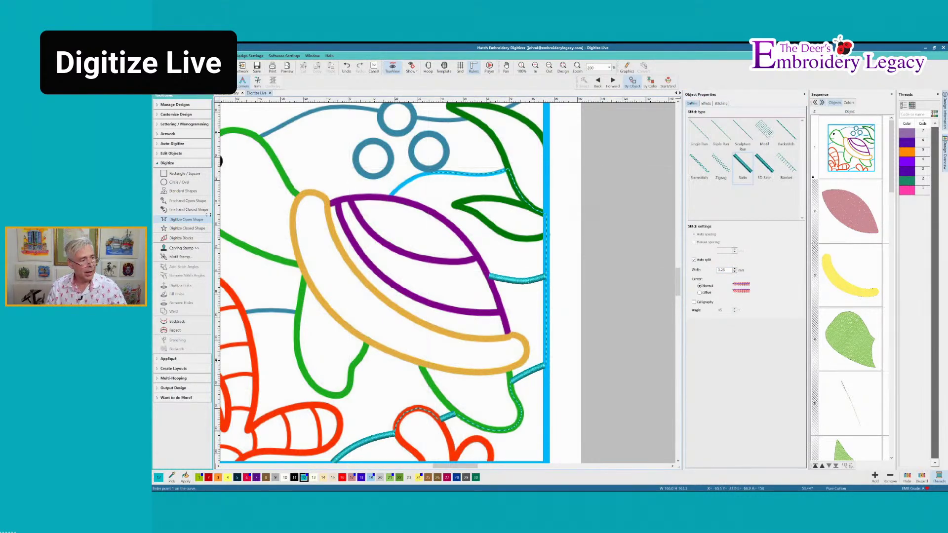
click(187, 228)
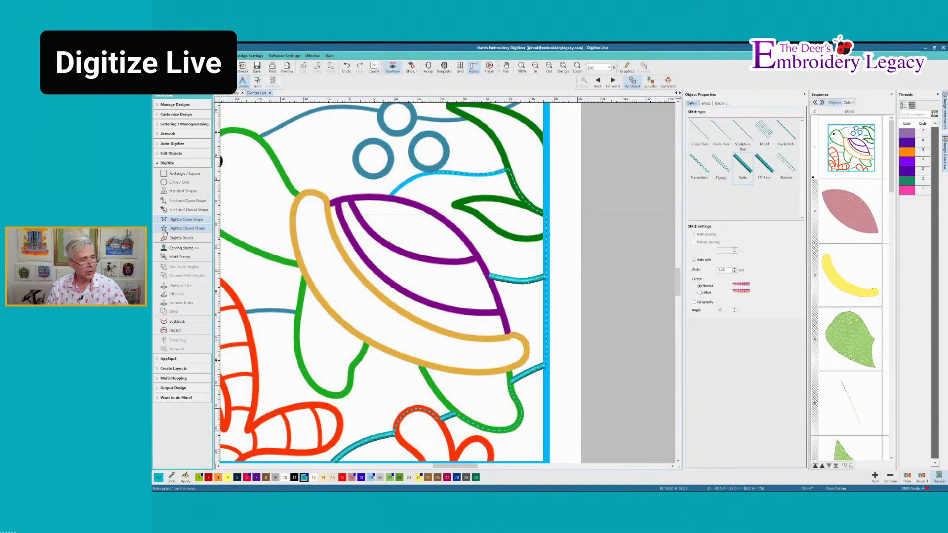
right_click(428, 170)
right_click(411, 152)
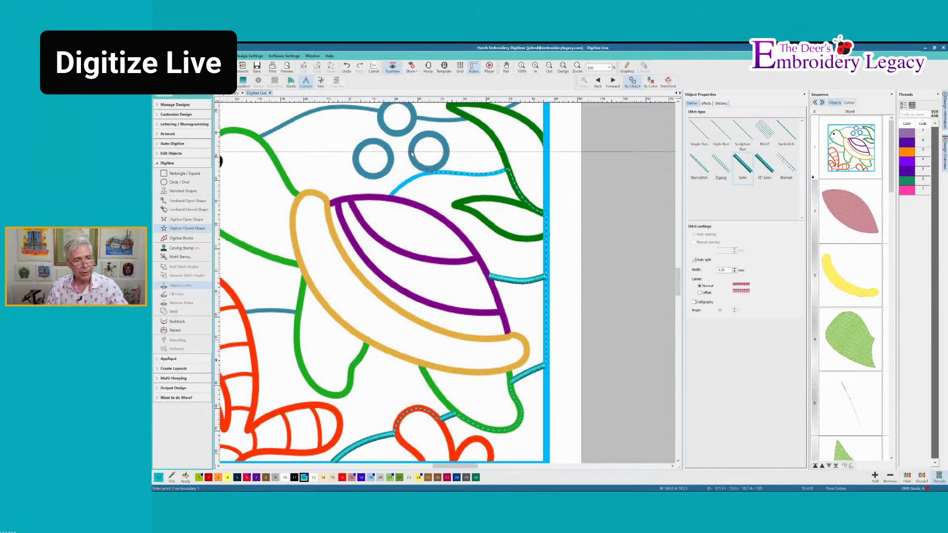
right_click(430, 133)
right_click(447, 151)
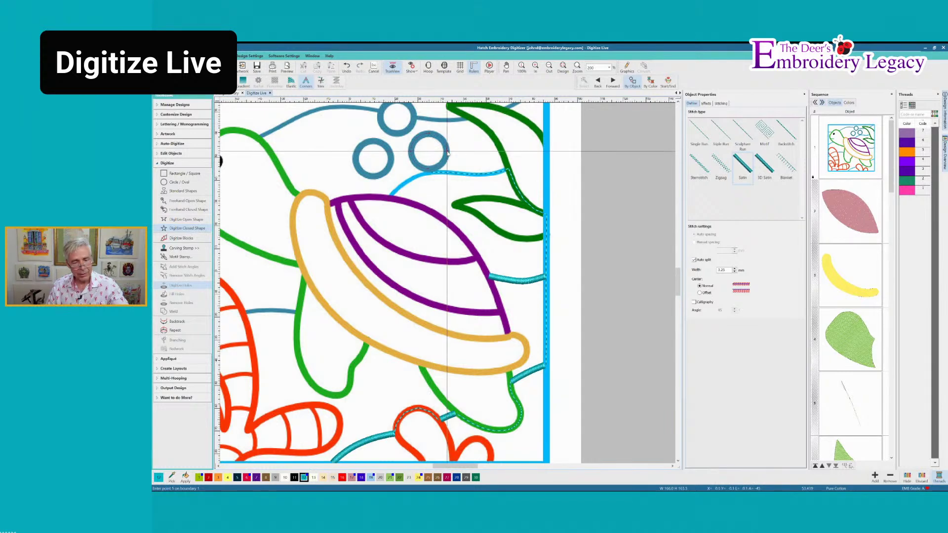
key(Return)
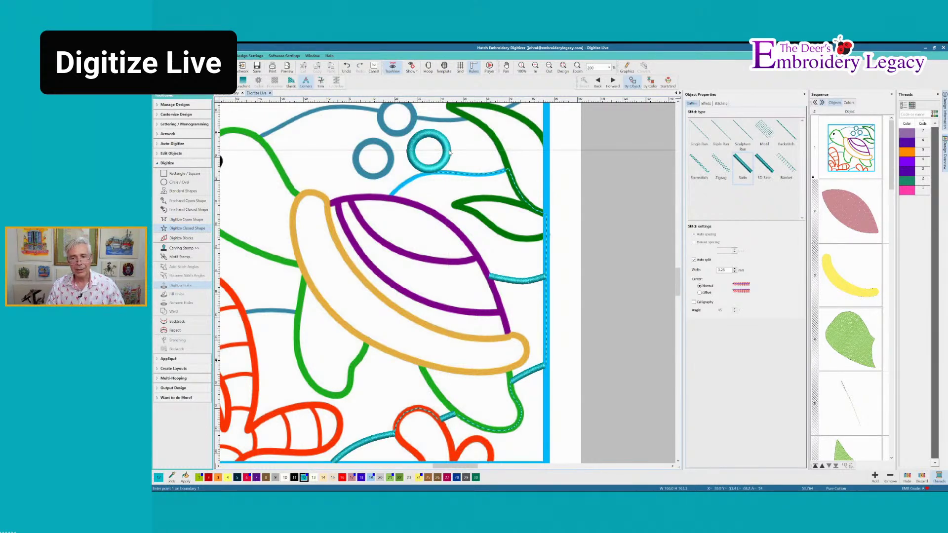
double_click(719, 270)
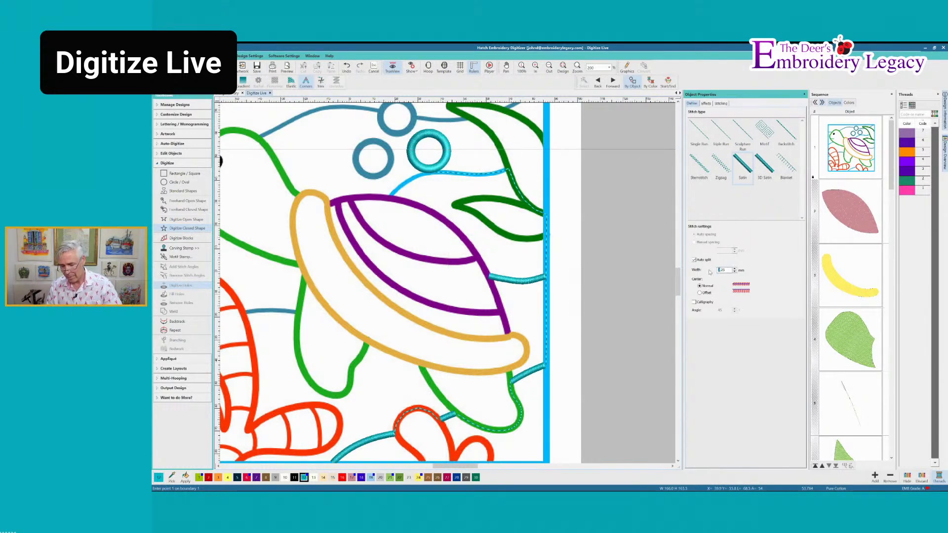
click(402, 189)
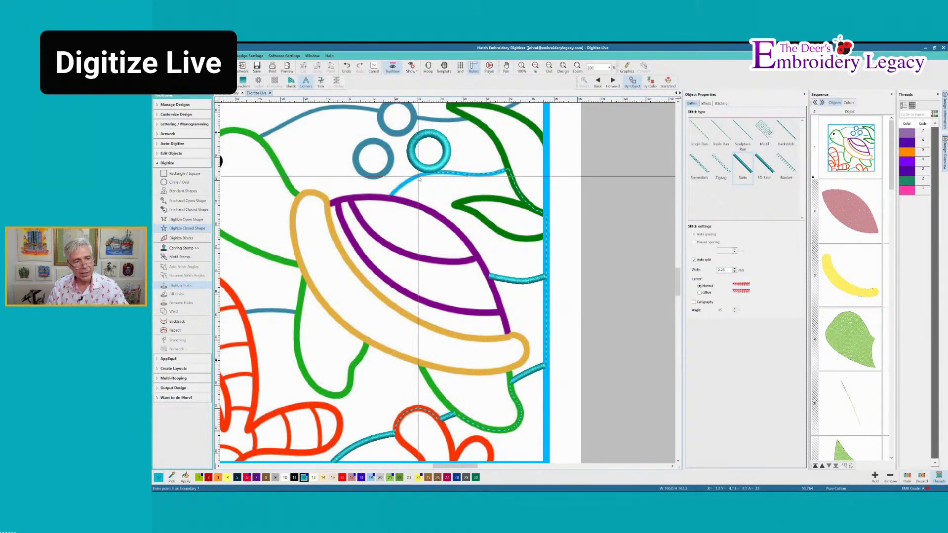
click(417, 177)
right_click(434, 173)
right_click(457, 173)
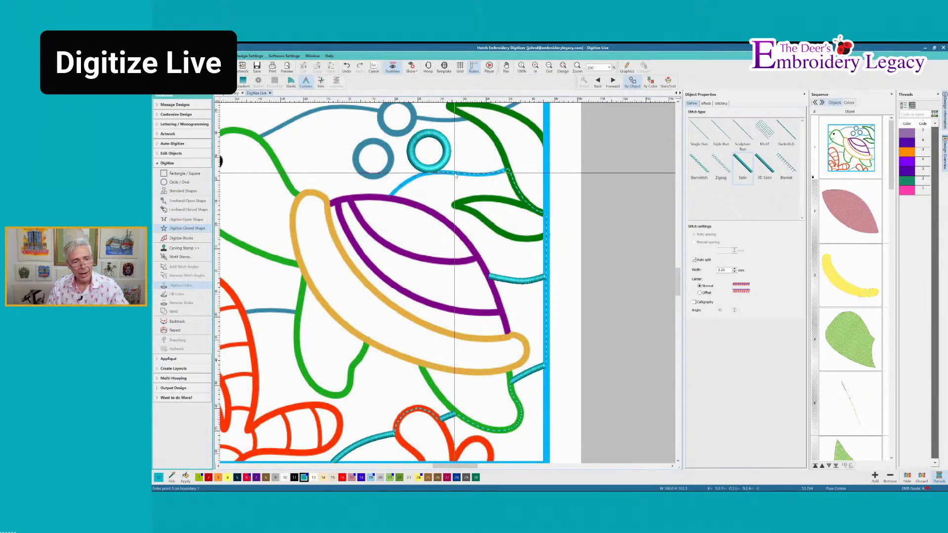
right_click(481, 175)
right_click(500, 172)
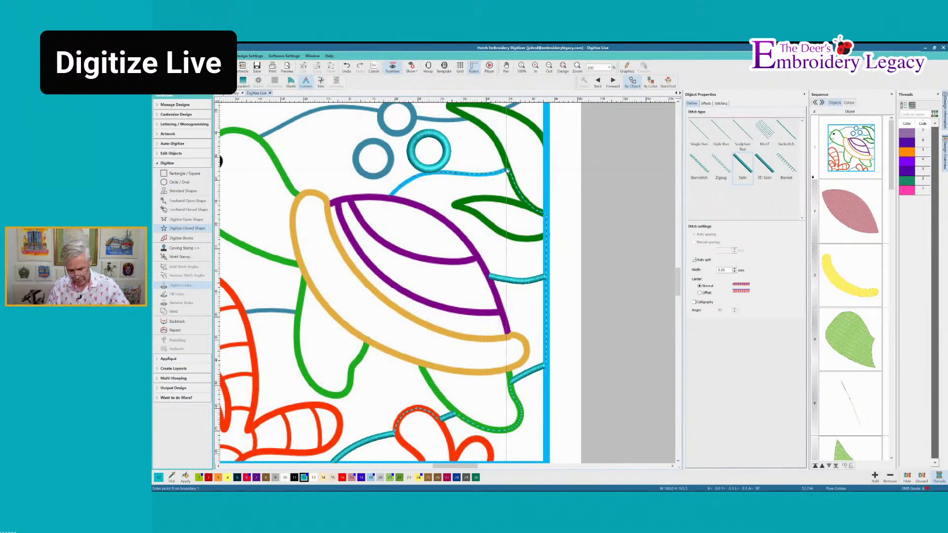
key(Return)
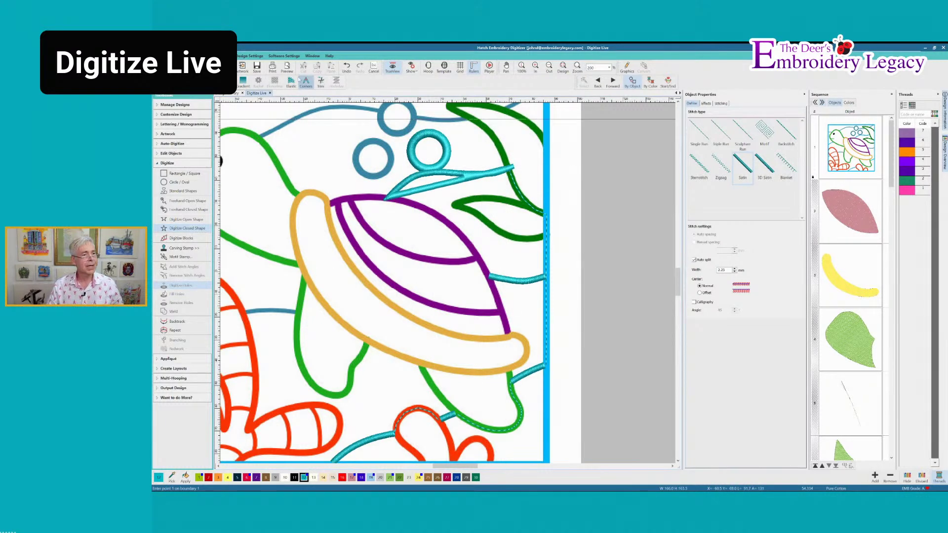
click(346, 67)
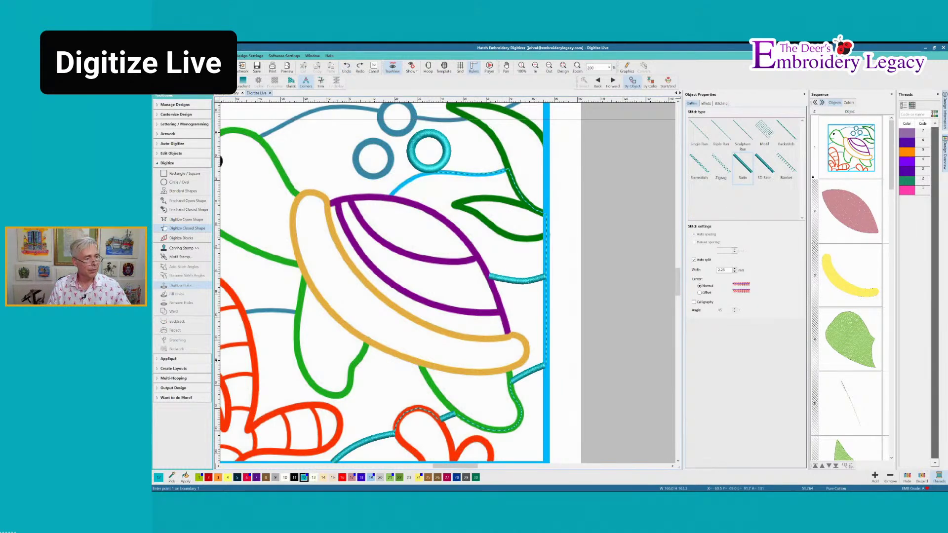
- Digitize the light blue wave from the shell's upper edge to the seaweed as an open satin line
click(174, 221)
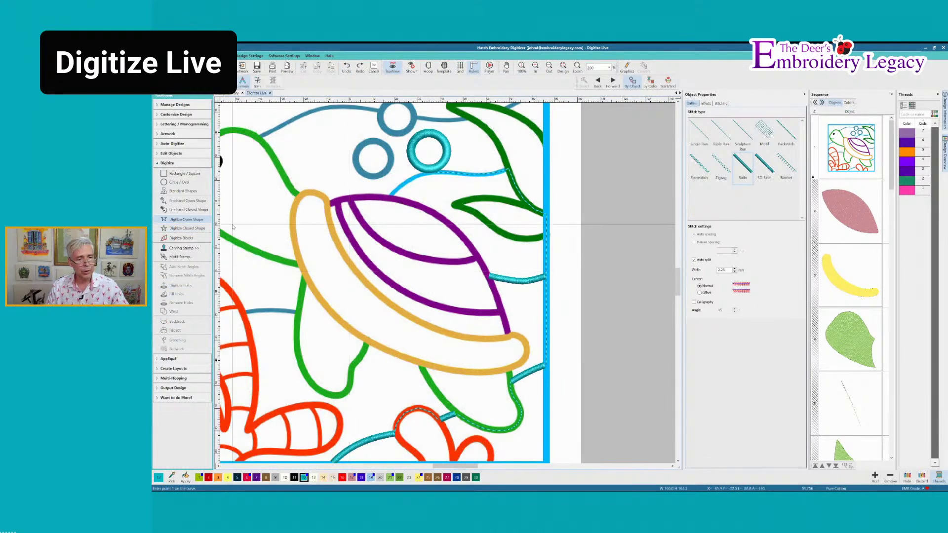
click(390, 197)
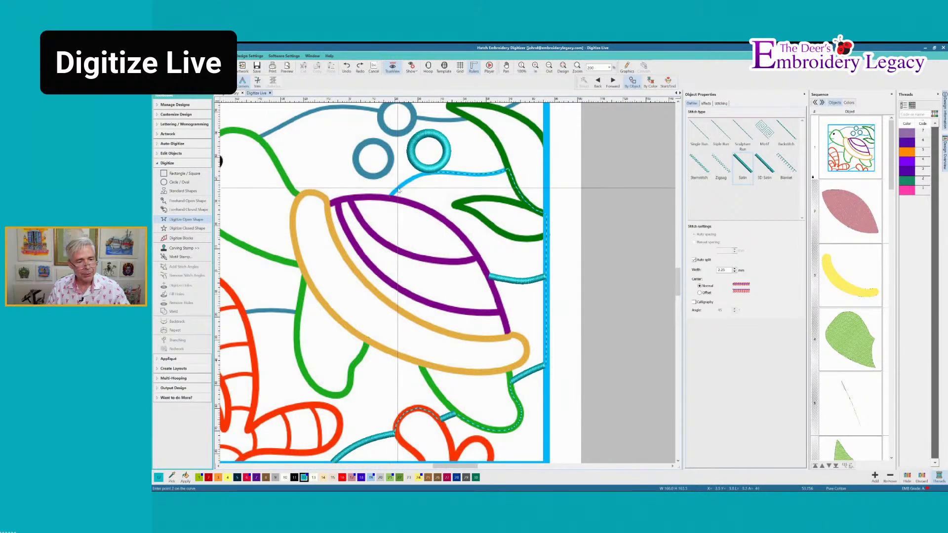
right_click(400, 187)
right_click(415, 177)
right_click(433, 173)
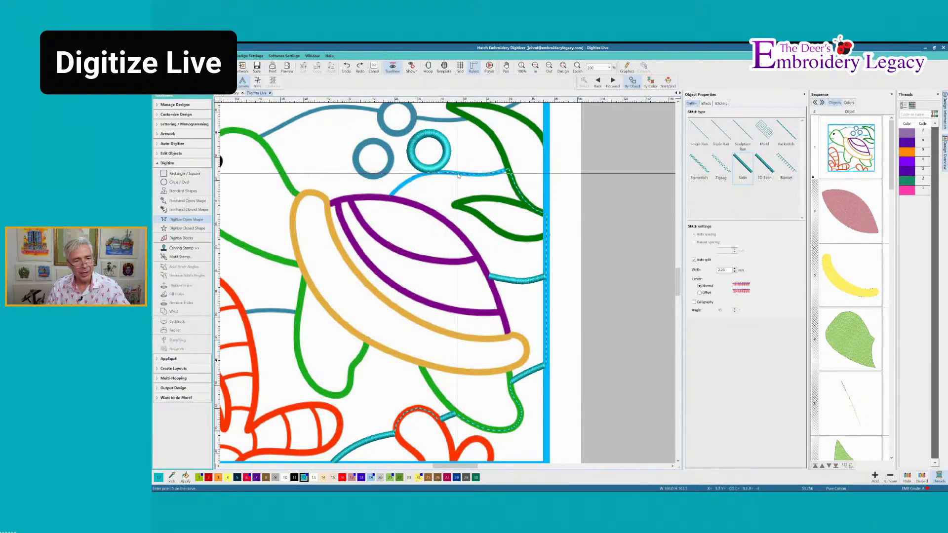
right_click(458, 174)
right_click(478, 174)
right_click(495, 173)
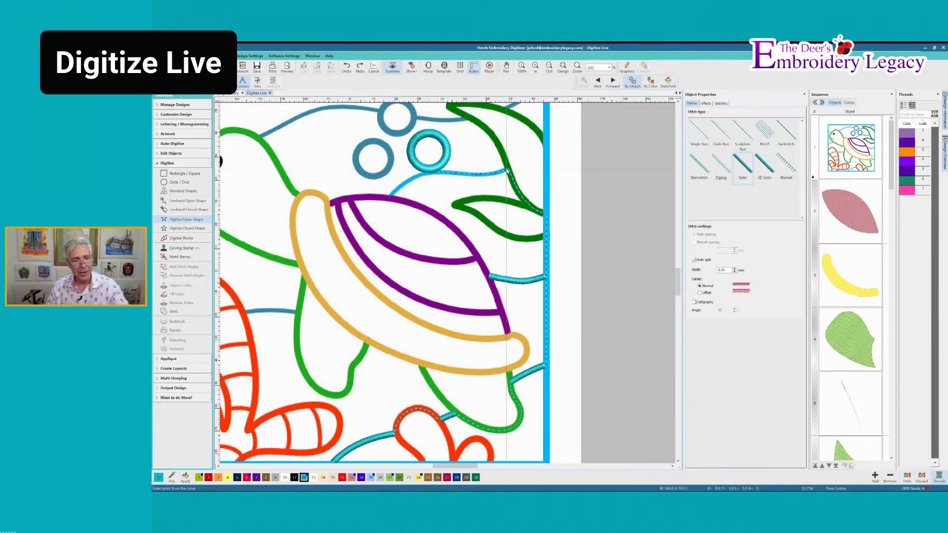
key(Return)
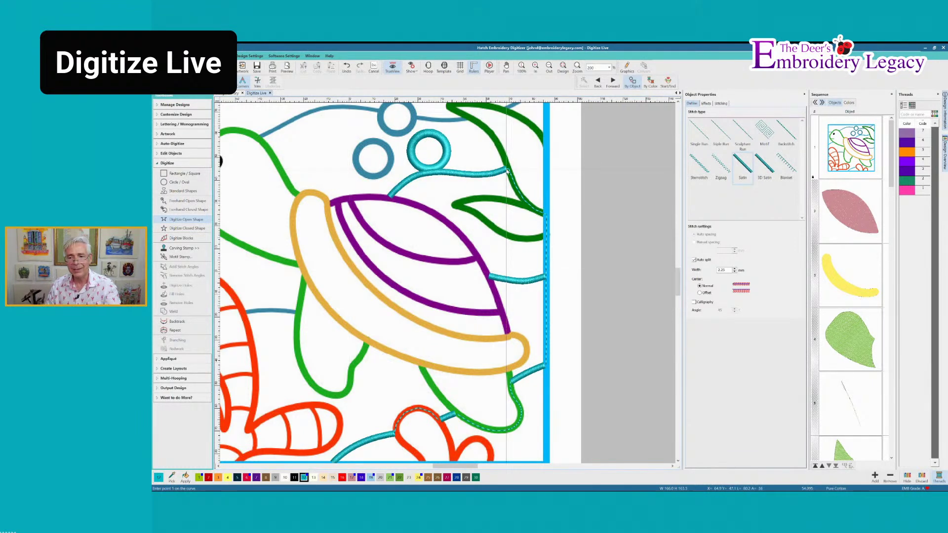
- Digitize a single run from the wave's end up the seaweed leaf and around its tip to the short upper wave
click(699, 132)
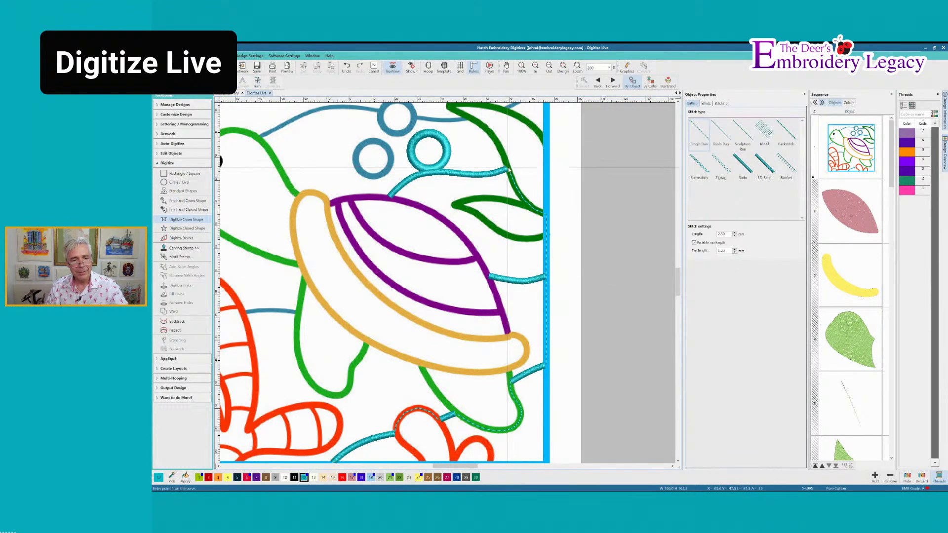
click(507, 167)
right_click(503, 154)
right_click(498, 145)
right_click(492, 135)
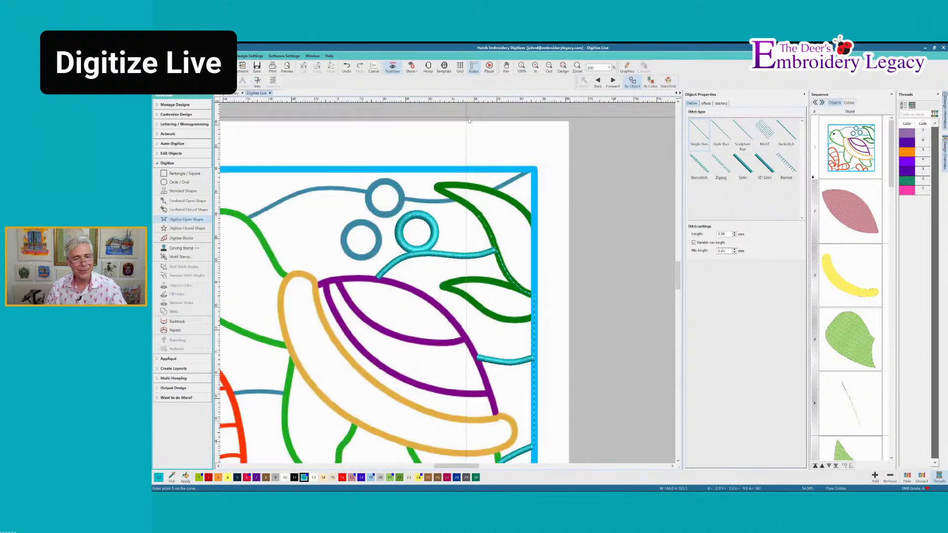
right_click(500, 292)
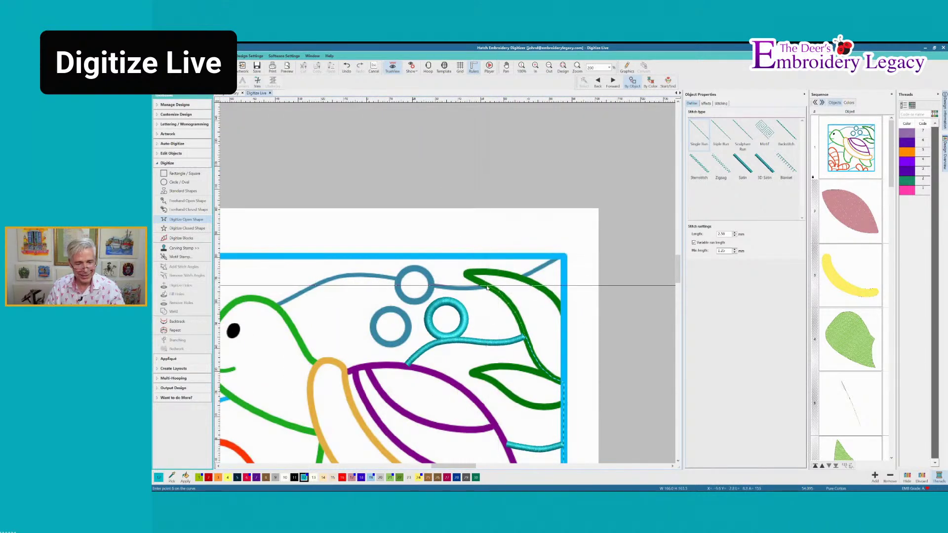
click(474, 279)
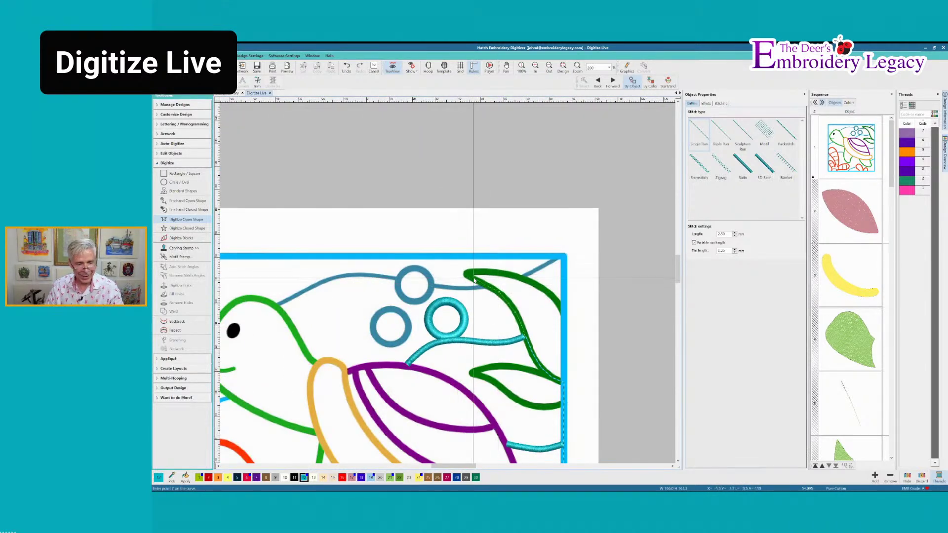
right_click(467, 275)
right_click(470, 270)
right_click(490, 271)
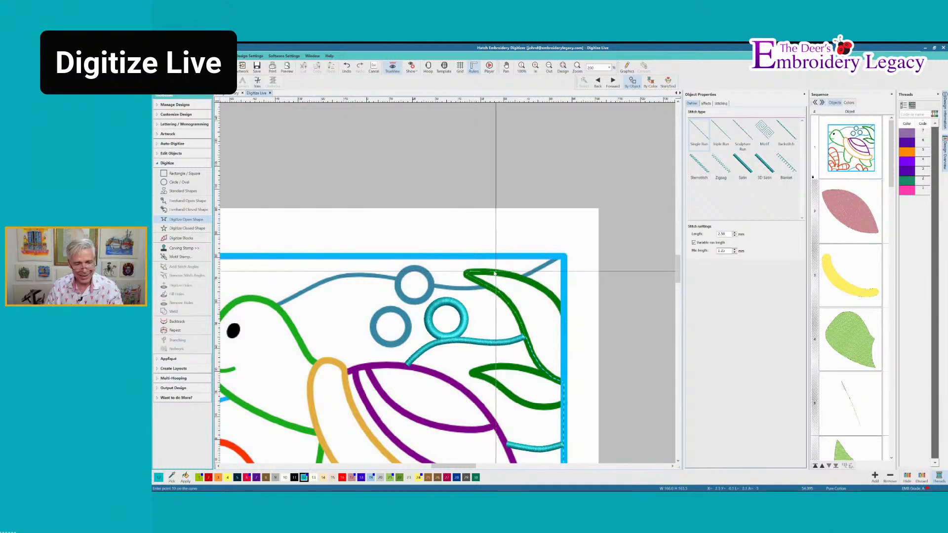
click(513, 275)
click(523, 279)
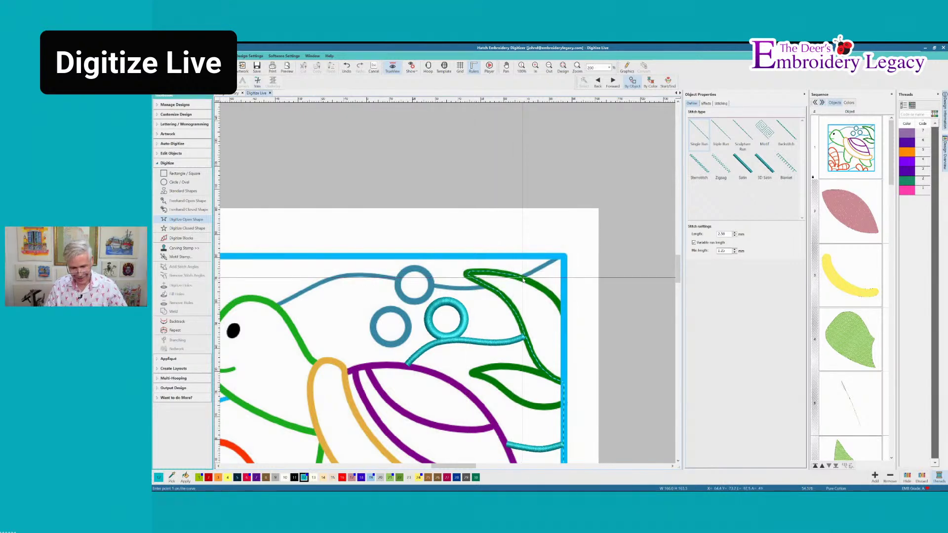
- Digitize the short wave between the seaweed leaf and the frame's upper right corner as a satin line
click(743, 167)
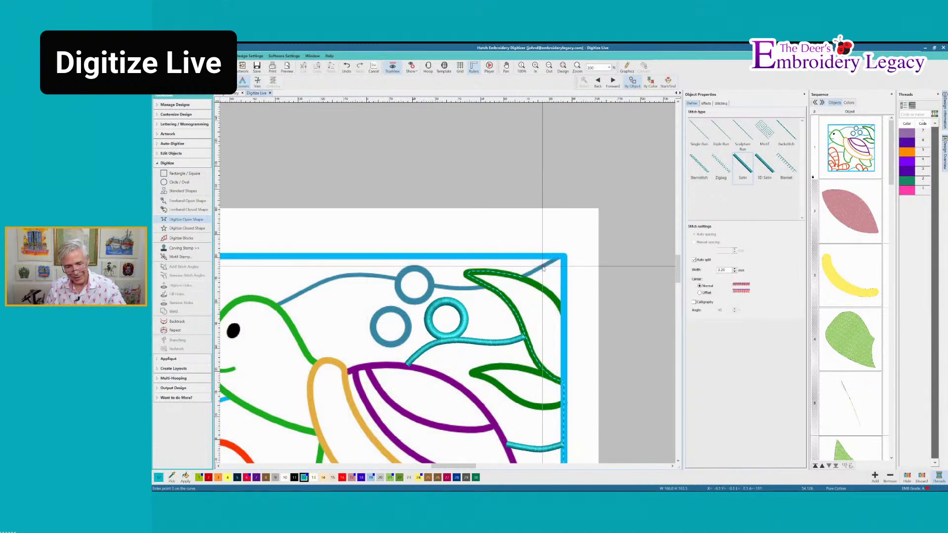
click(522, 279)
key(Return)
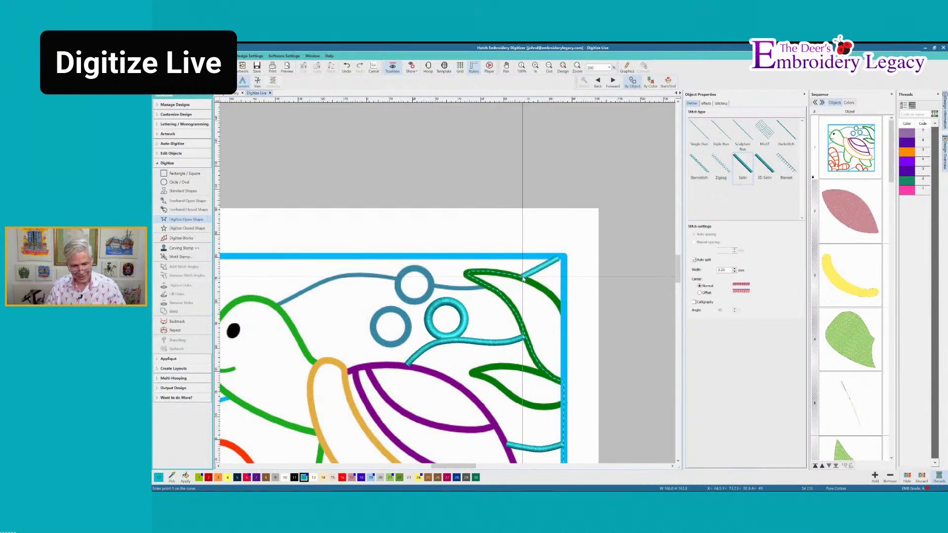
- Digitize a single run back around the leaf tip to the upper wave on the leaf's other side
click(703, 133)
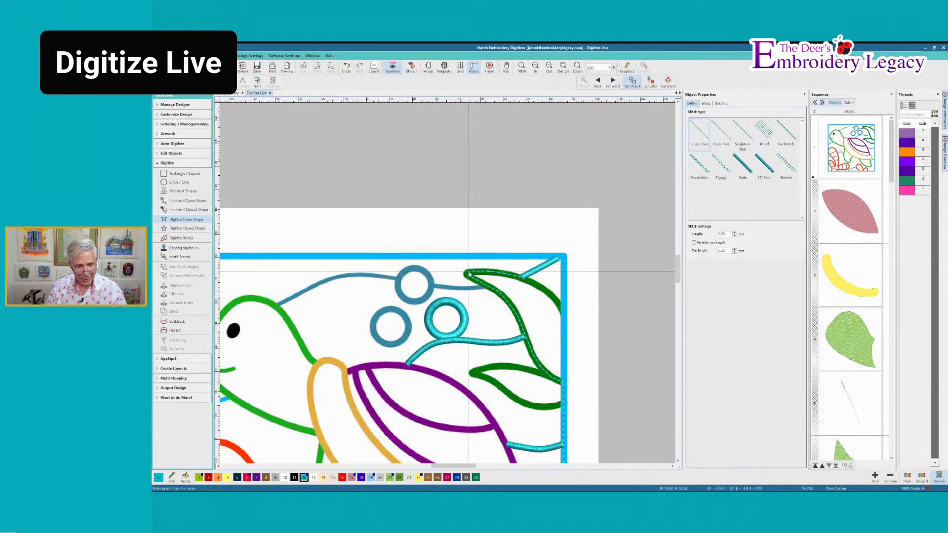
click(486, 287)
click(483, 287)
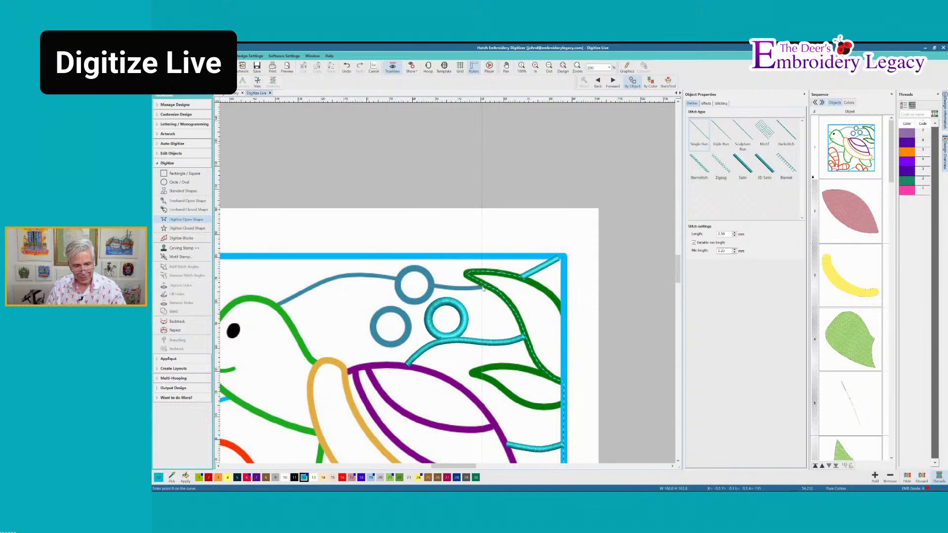
key(Return)
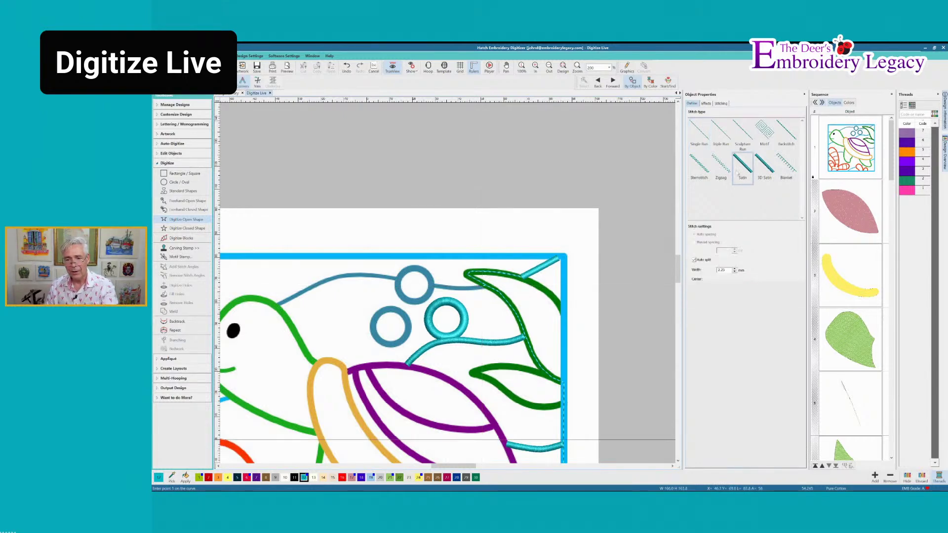
- Digitize the upper wave between the seaweed leaf and the top bubble as a satin line
click(743, 165)
click(486, 286)
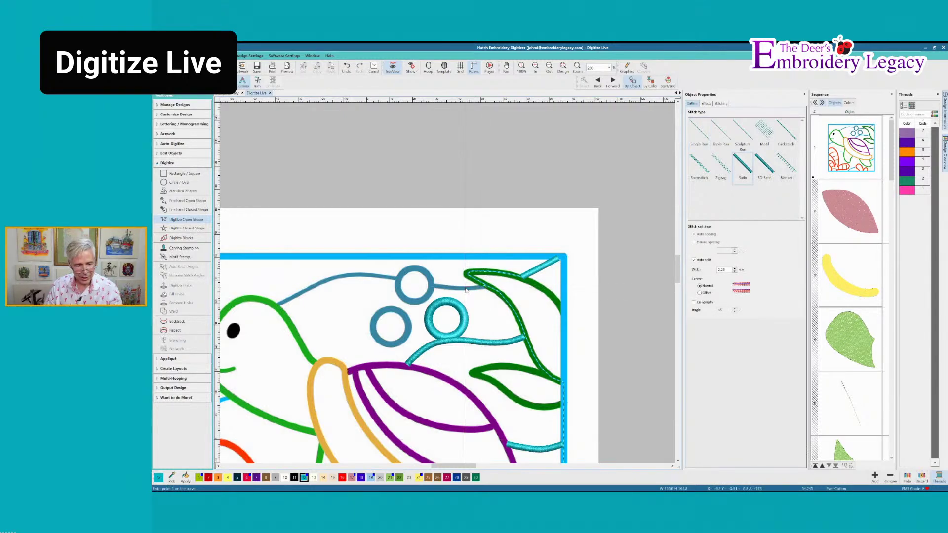
click(465, 287)
click(434, 286)
key(Return)
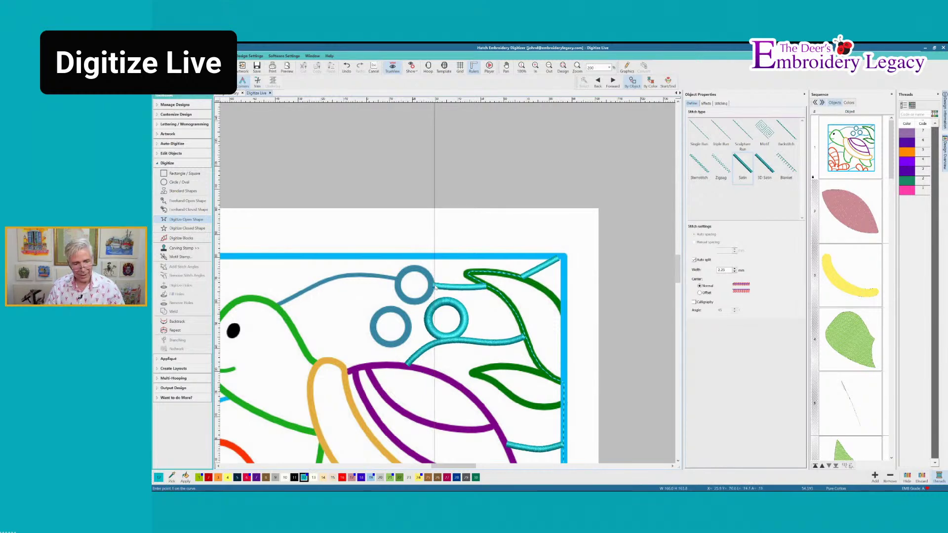
- Adjust the satin width and digitize the top bubble as a closed satin ring
click(187, 228)
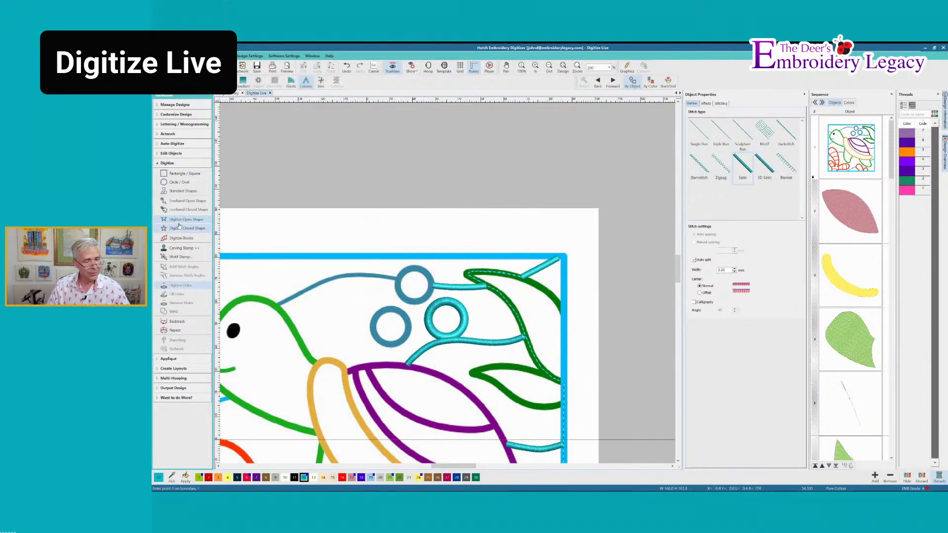
click(715, 270)
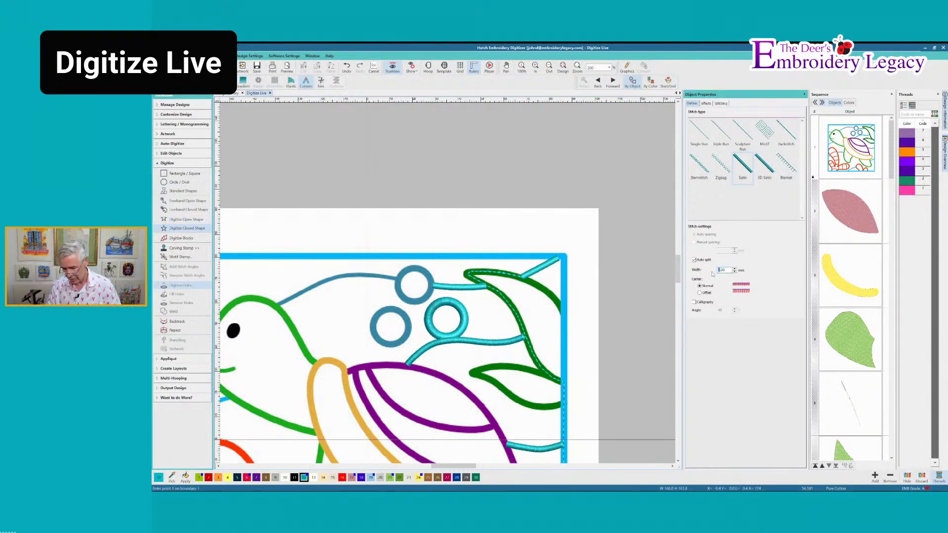
key(Return)
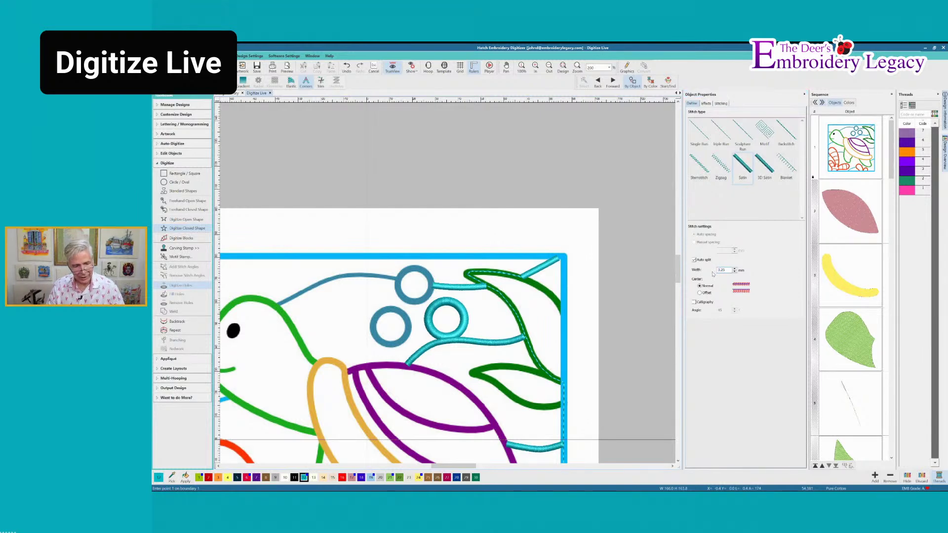
right_click(431, 286)
right_click(414, 268)
right_click(397, 285)
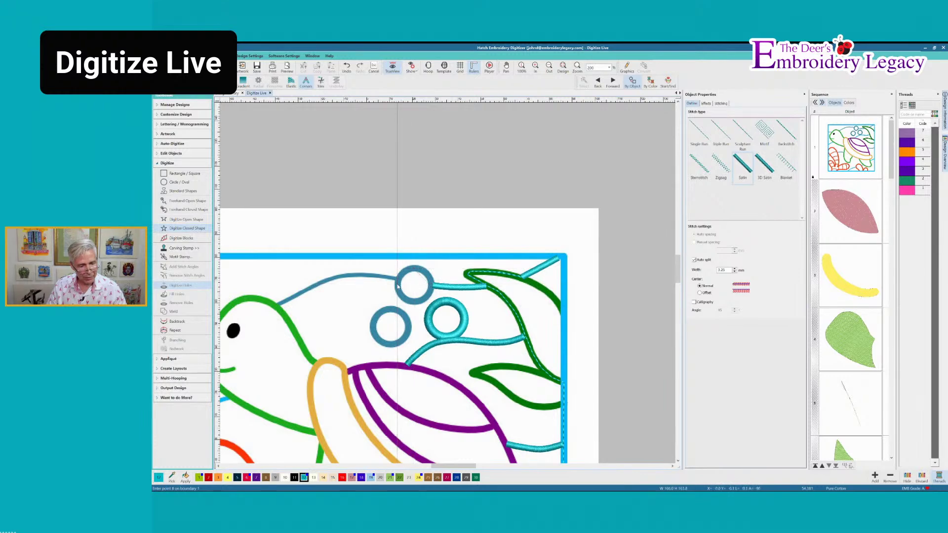
right_click(415, 303)
key(Return)
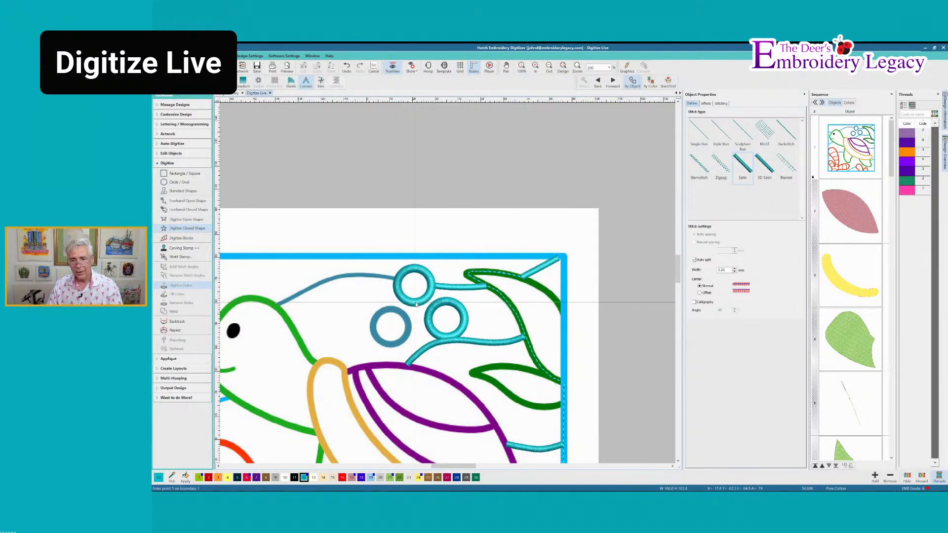
- Narrow the satin width and digitize the upper wave between the top bubble and the turtle's head as an open satin line
click(721, 270)
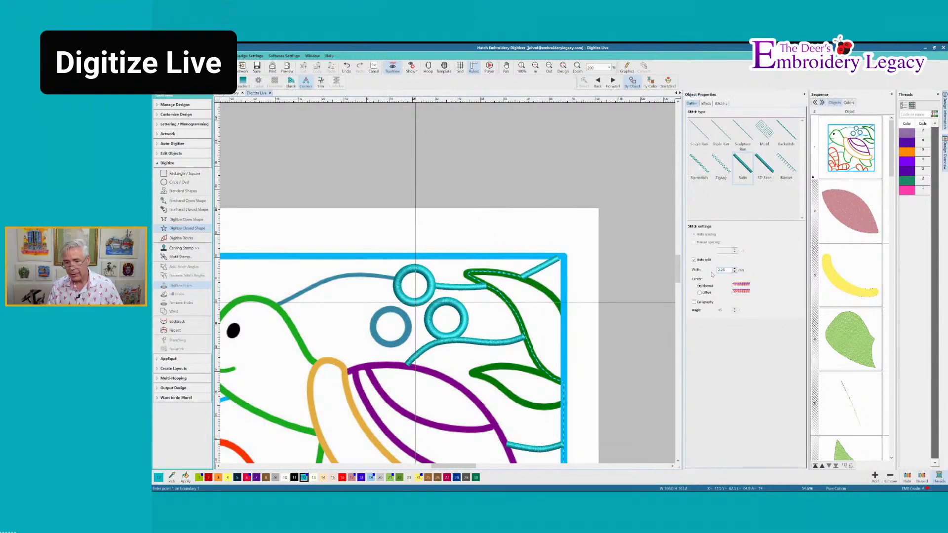
click(185, 219)
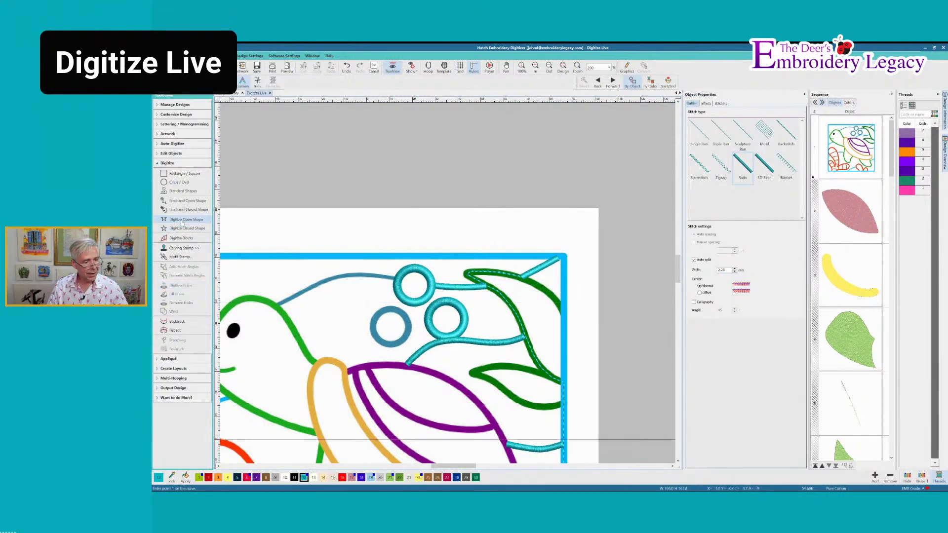
click(395, 280)
right_click(366, 275)
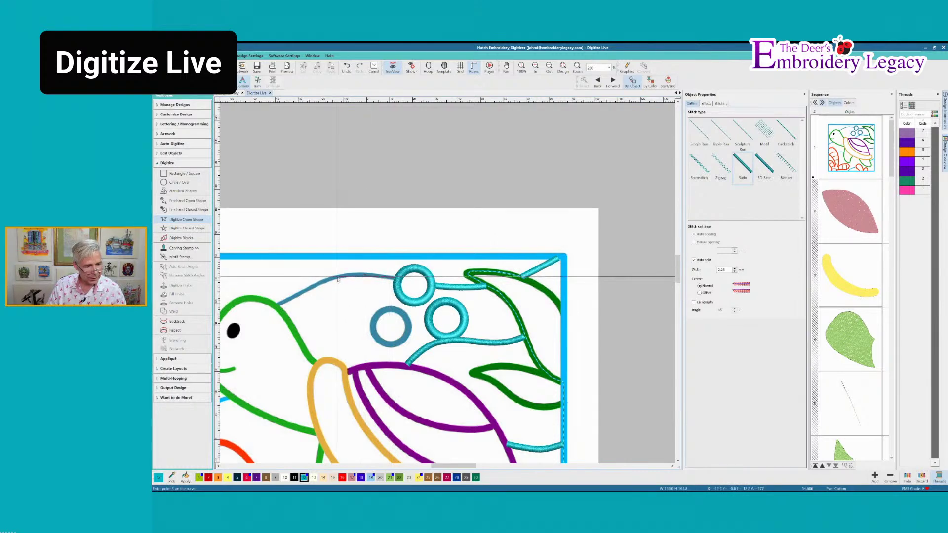
right_click(339, 277)
right_click(309, 288)
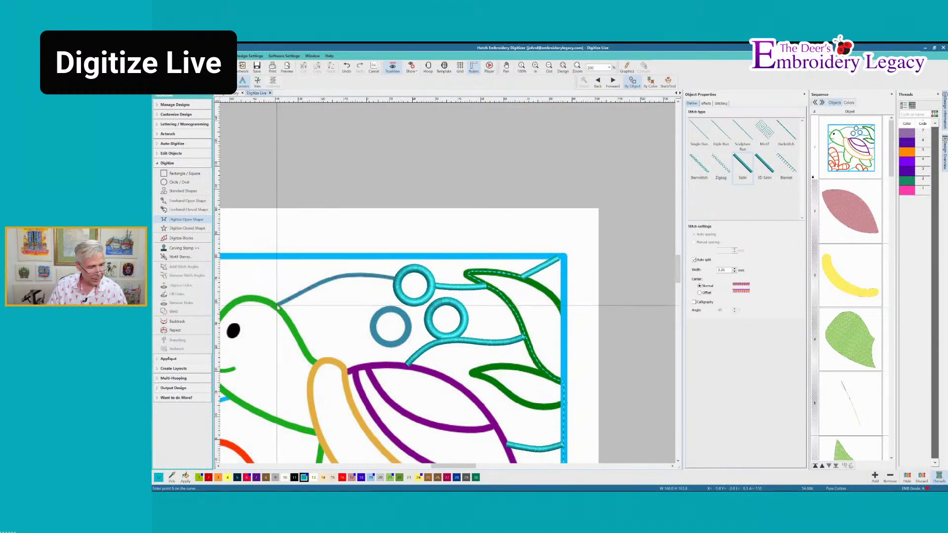
click(277, 302)
key(Return)
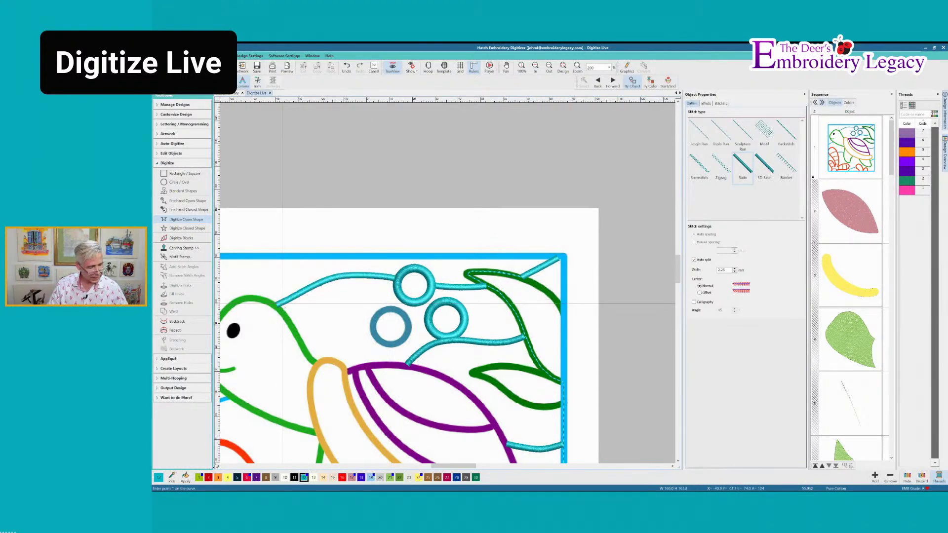
- Digitize a single run over the top of the turtle's head to the short wave in front of its forehead
click(218, 467)
click(218, 467)
click(217, 467)
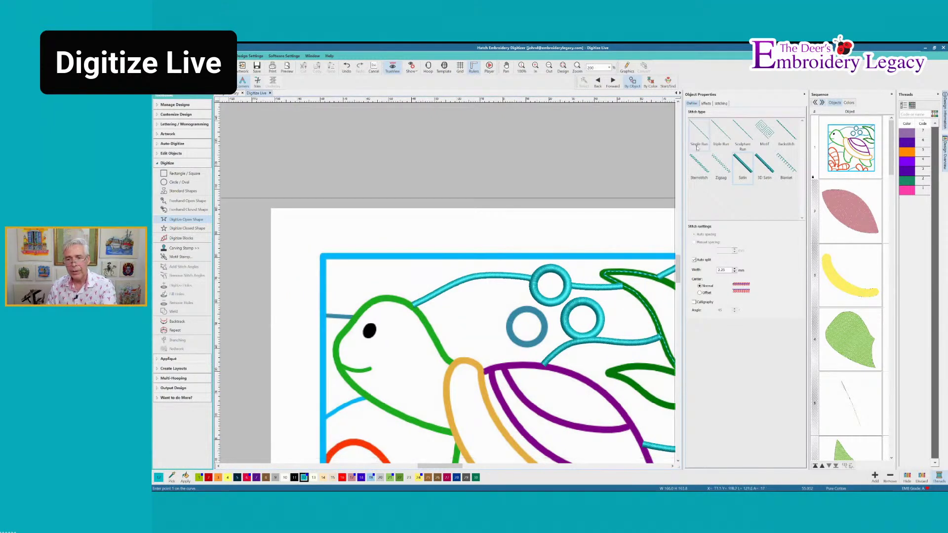
click(403, 302)
click(401, 300)
click(385, 297)
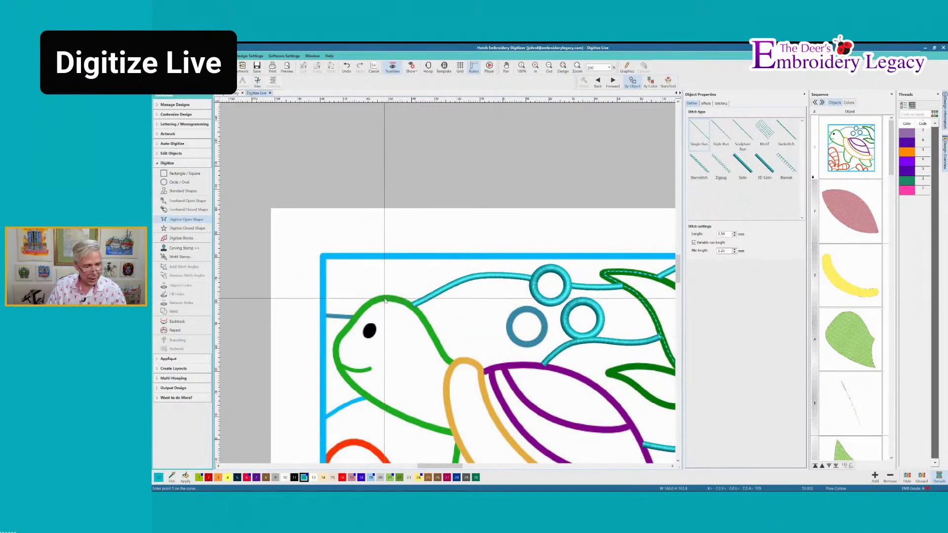
click(370, 304)
click(359, 313)
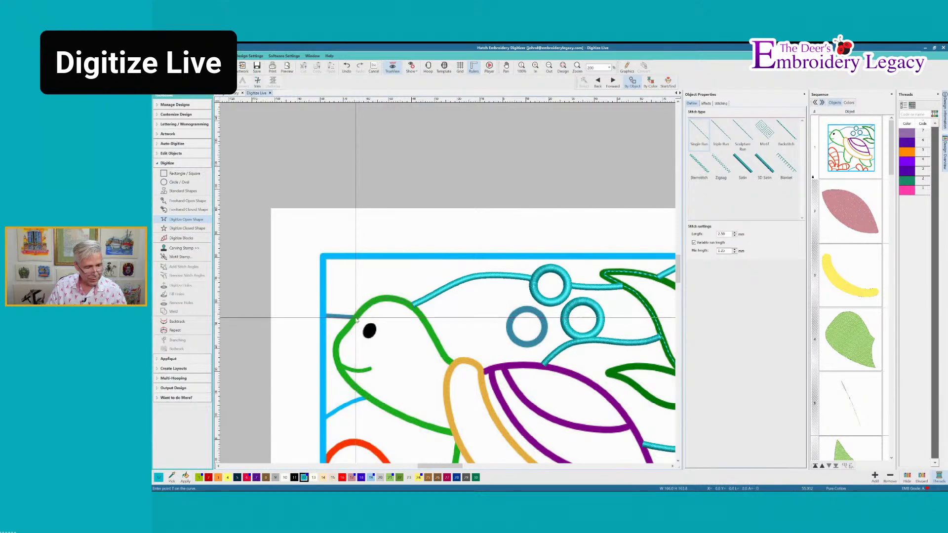
click(352, 321)
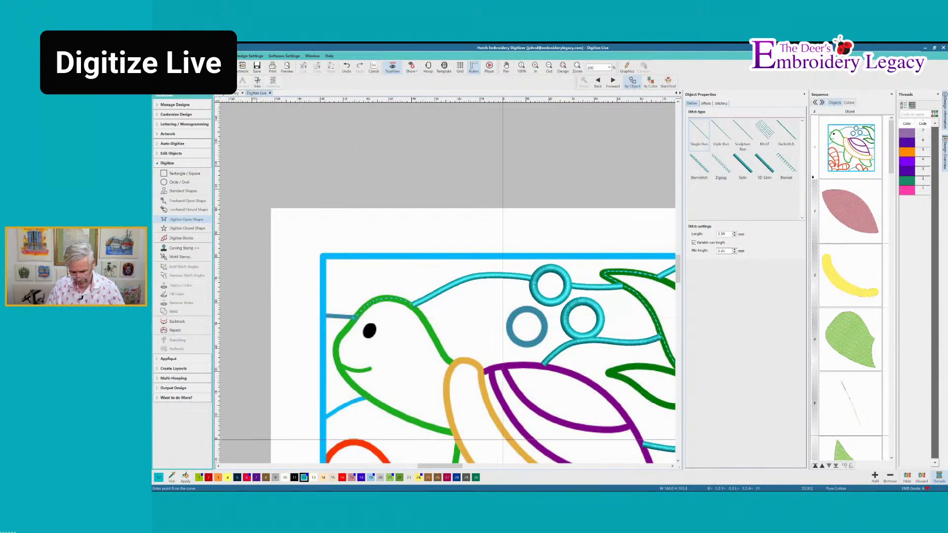
key(Return)
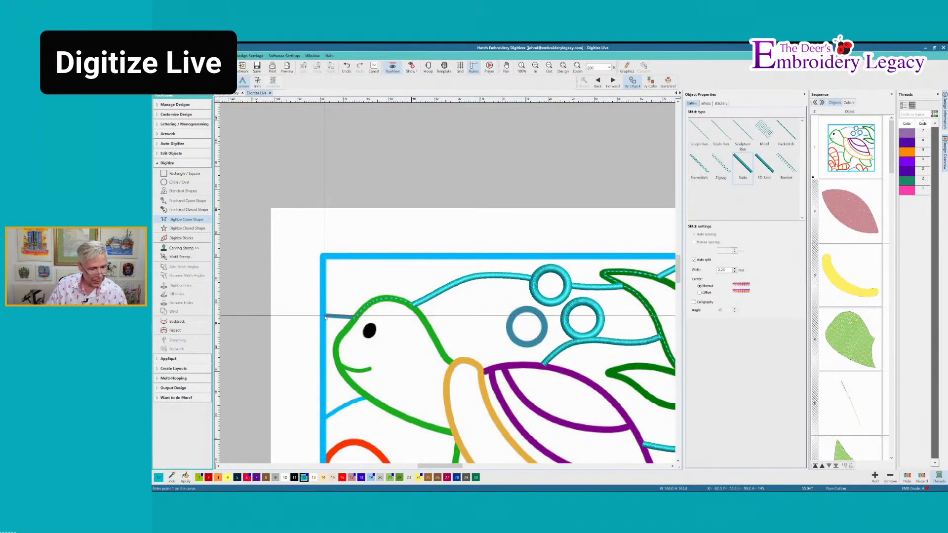
- Digitize the short wave between the frame's left edge and the turtle's forehead as a satin line
click(326, 318)
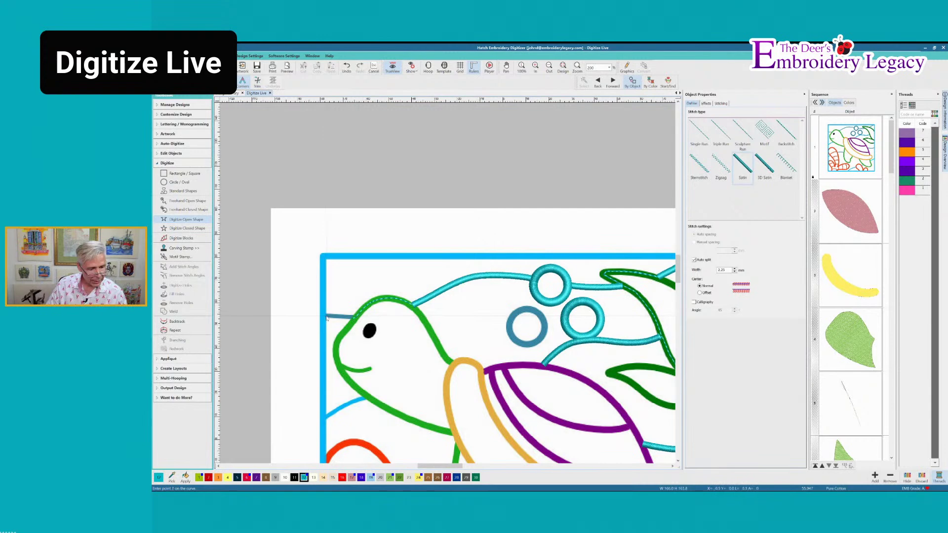
click(355, 319)
key(Return)
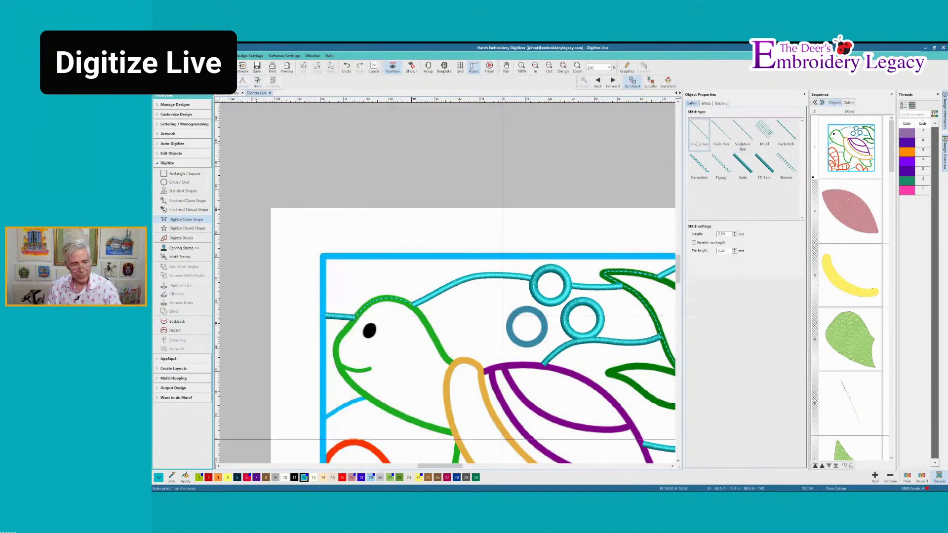
- Digitize a single run around the turtle's snout and chin to the wave below its head
click(347, 332)
right_click(347, 332)
right_click(338, 345)
right_click(335, 360)
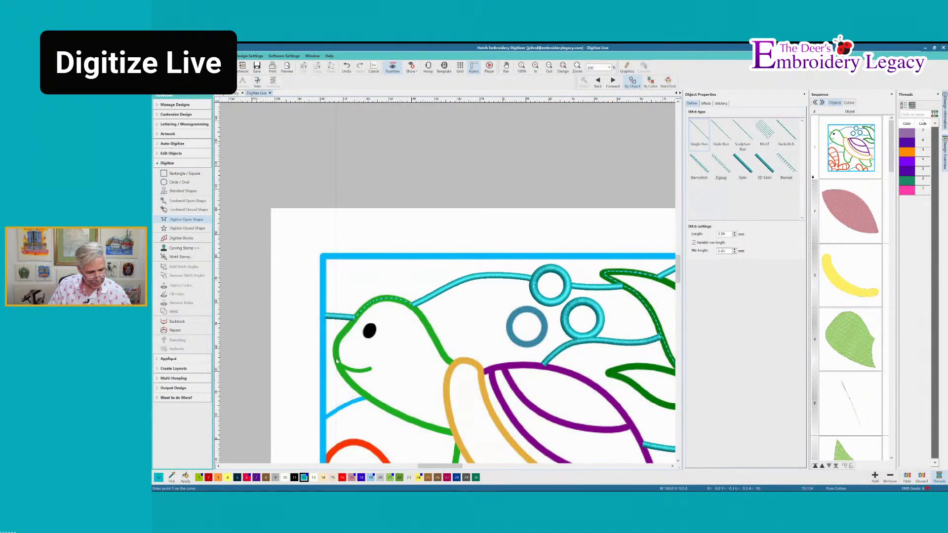
right_click(344, 374)
right_click(354, 385)
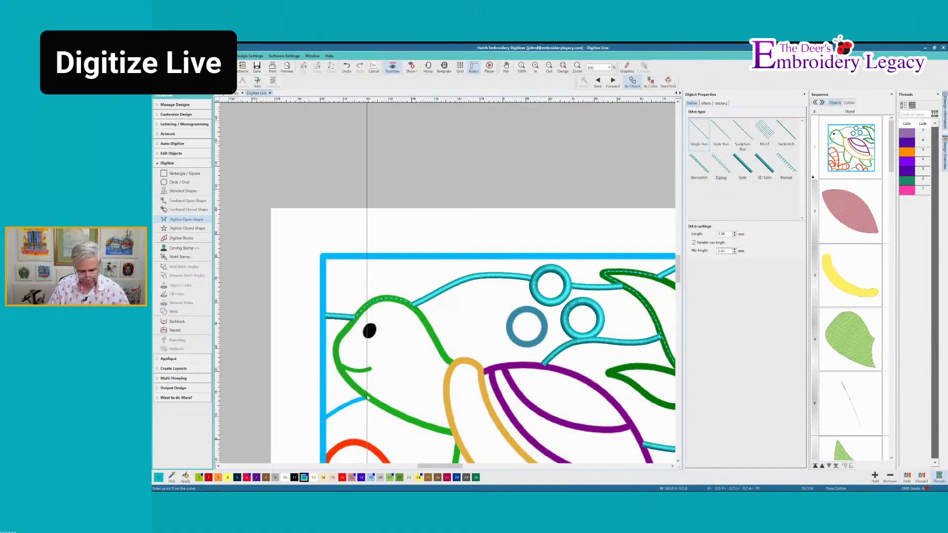
key(Return)
- Digitize the curved wave between the frame's left edge and the turtle's chin as a satin line
click(740, 170)
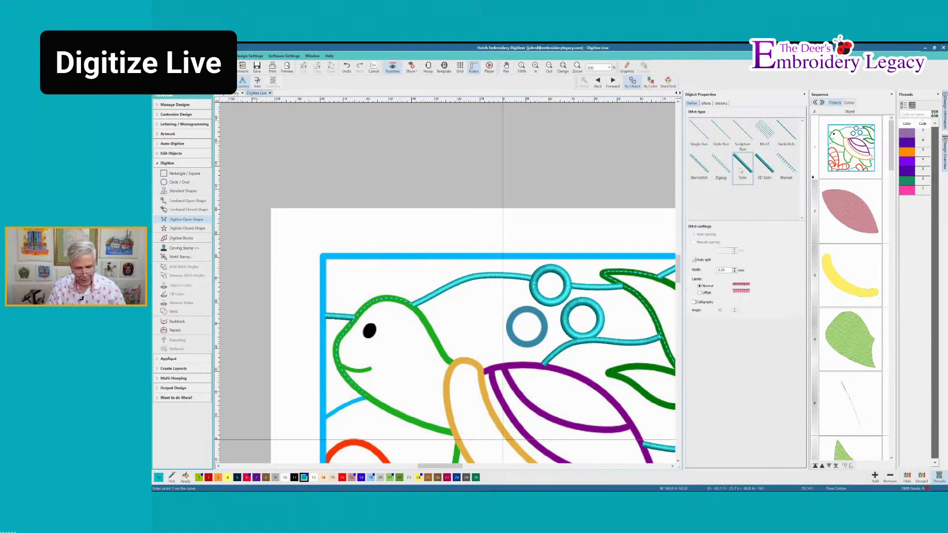
scroll(681, 463, down, 3)
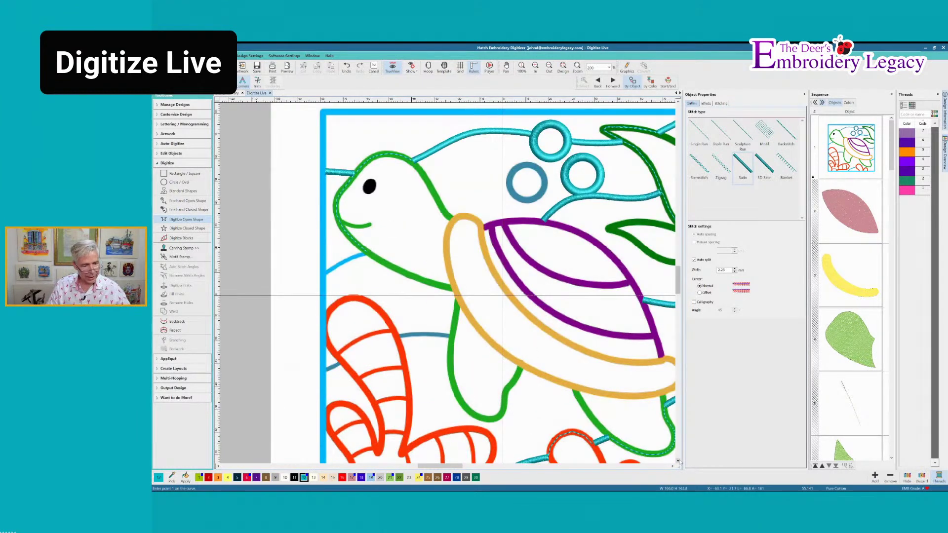
click(325, 273)
right_click(338, 266)
right_click(355, 256)
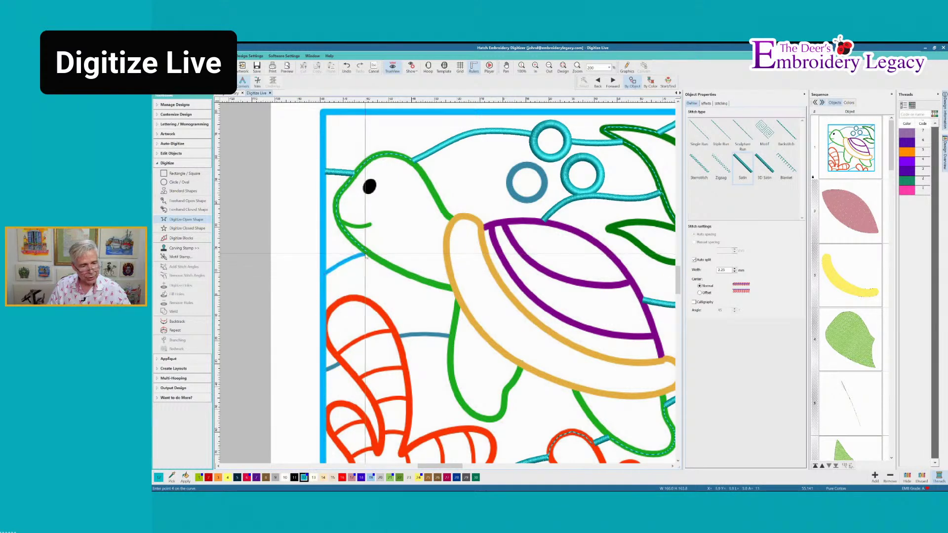
key(BackSpace)
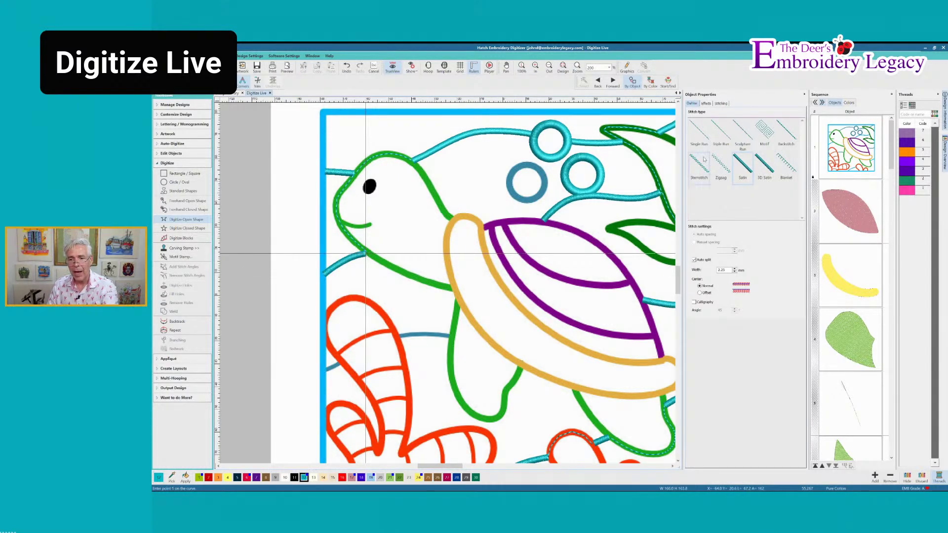
- Digitize a single run along the underside of the turtle's neck toward the front flipper
click(700, 134)
click(387, 265)
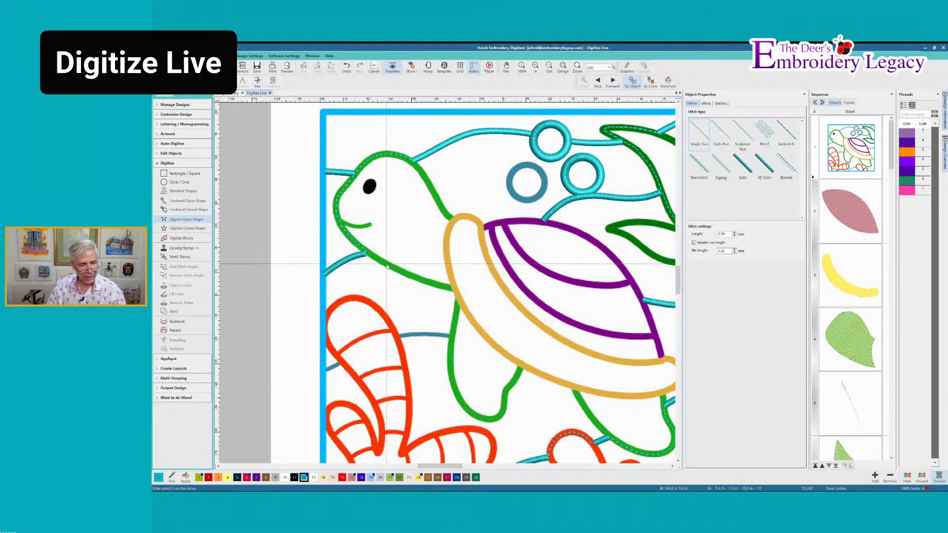
right_click(384, 264)
right_click(410, 274)
right_click(435, 285)
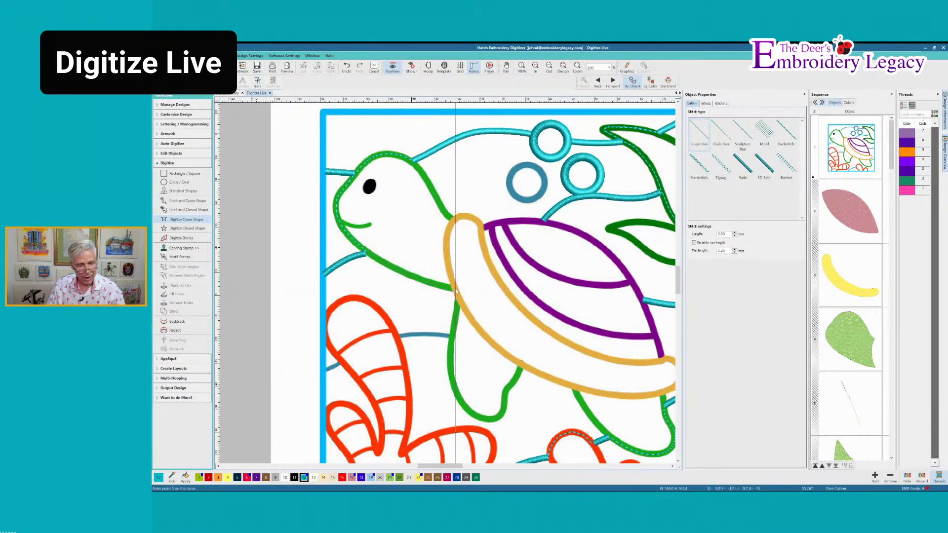
- Finish the single-run travel line from the base of the turtle's neck down the front flipper to the wave line
click(455, 290)
click(460, 299)
right_click(457, 312)
right_click(453, 336)
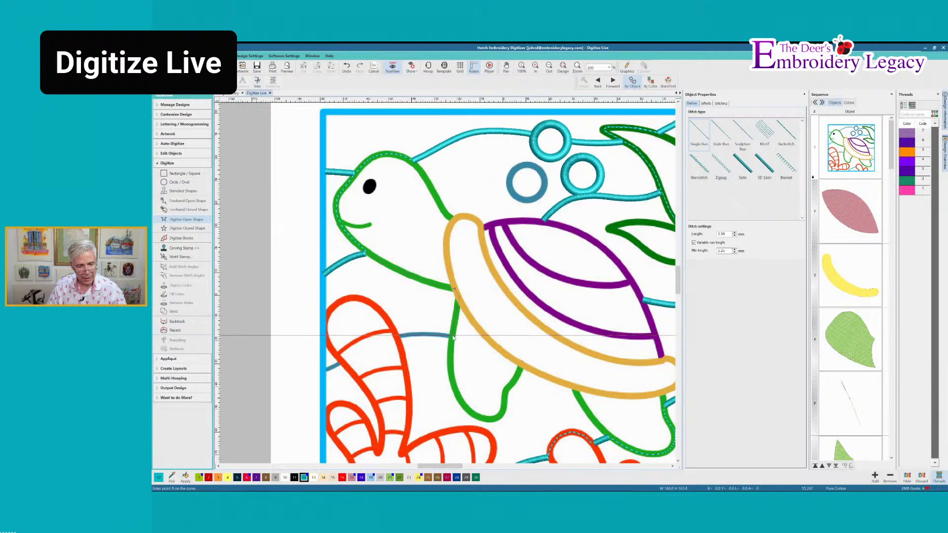
key(Return)
- Digitize the wave segment between the front flipper and the tall coral as an open satin line
click(740, 165)
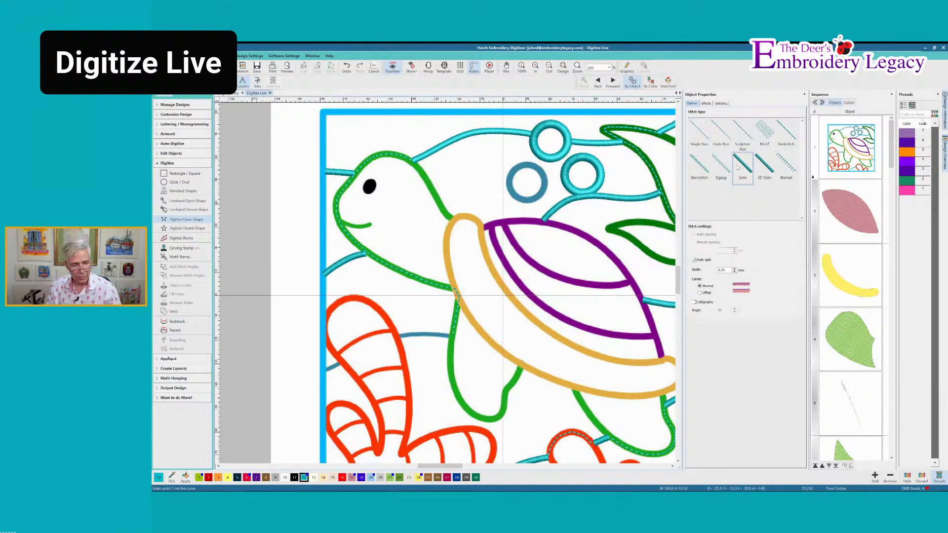
click(450, 336)
right_click(425, 335)
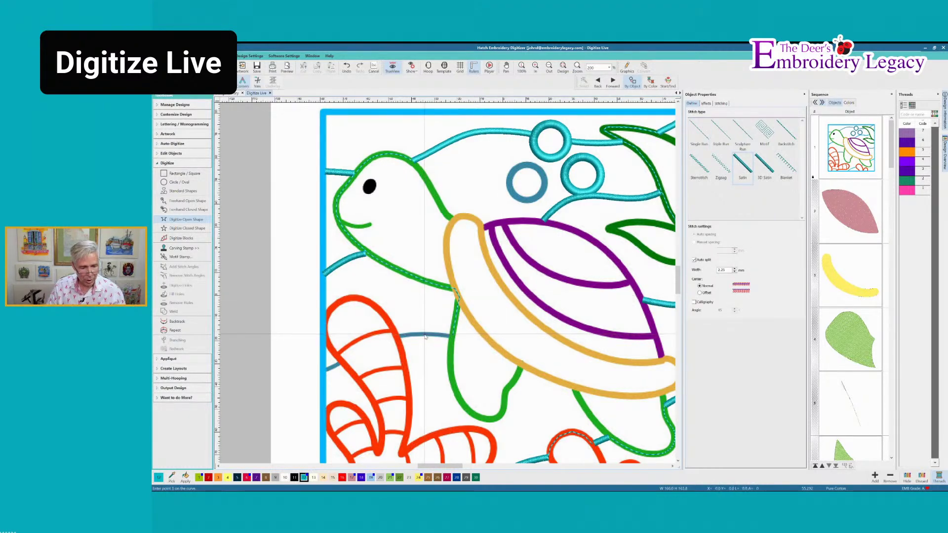
right_click(400, 337)
key(Return)
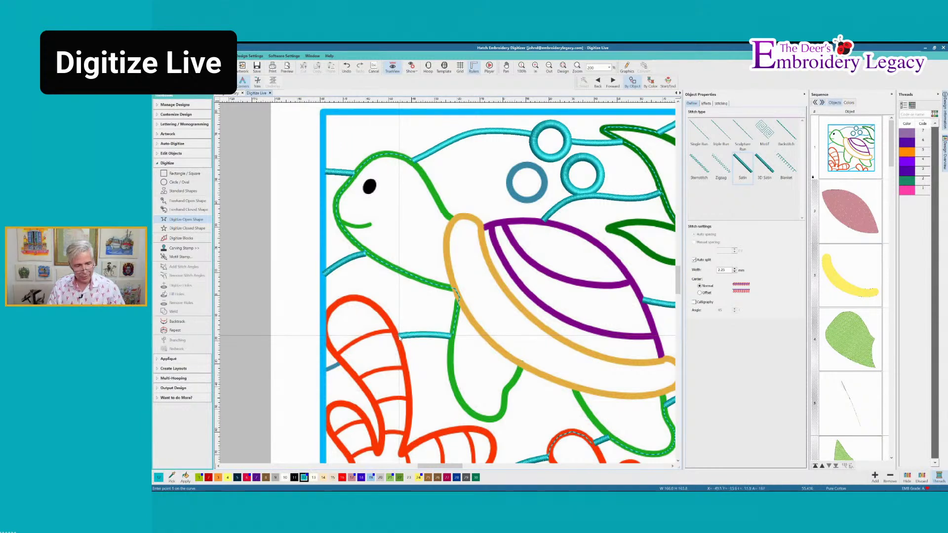
- Digitize a single-run travel line around the tall coral's rounded tip to the short wave segment on its other side
click(700, 138)
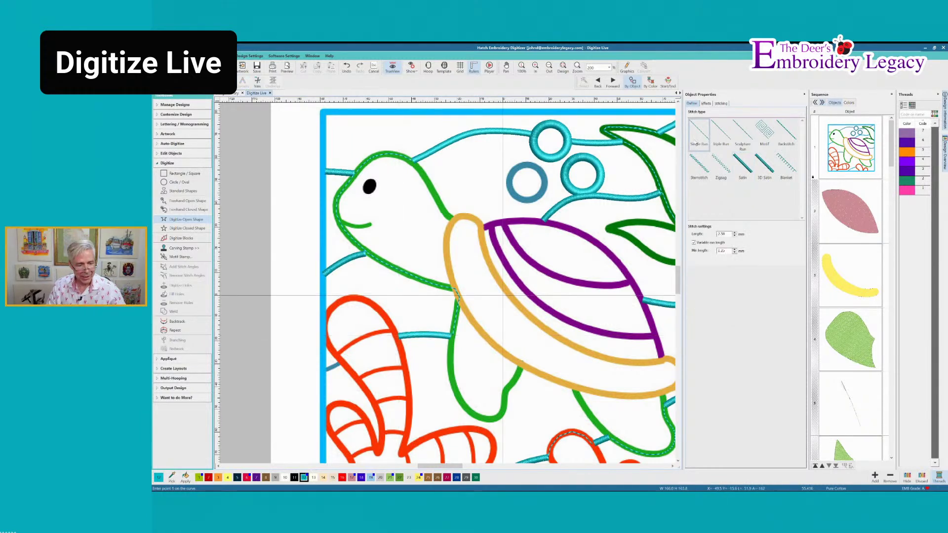
click(398, 336)
right_click(391, 323)
right_click(375, 309)
right_click(354, 298)
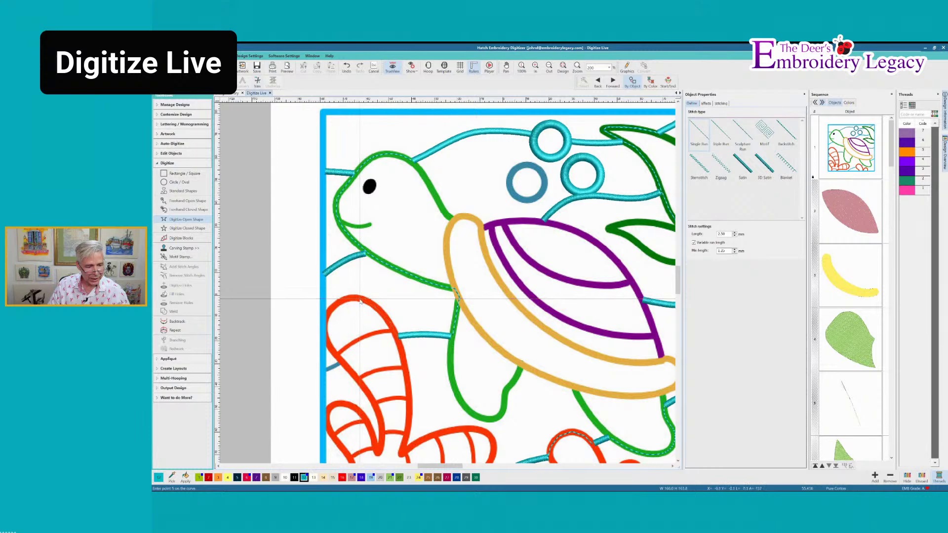
right_click(339, 299)
right_click(331, 309)
right_click(327, 324)
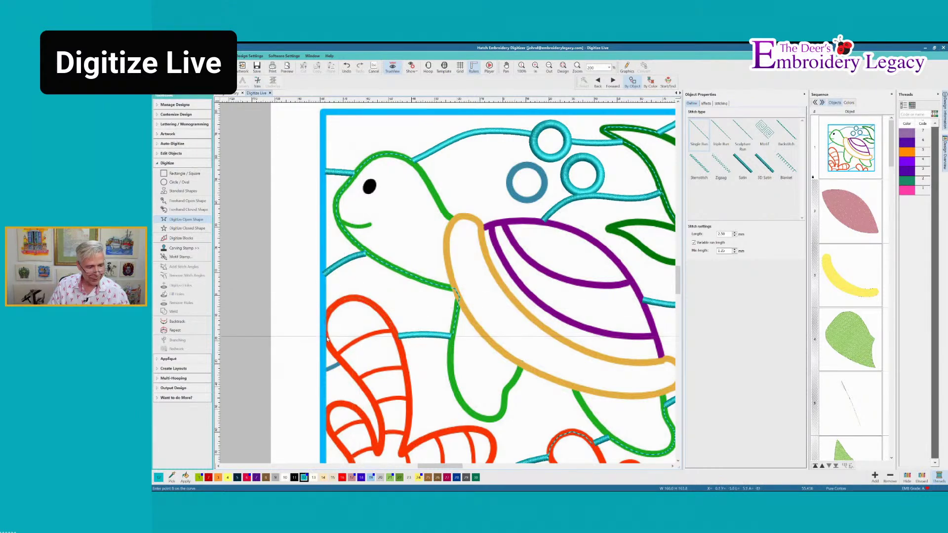
right_click(328, 338)
right_click(332, 350)
right_click(341, 359)
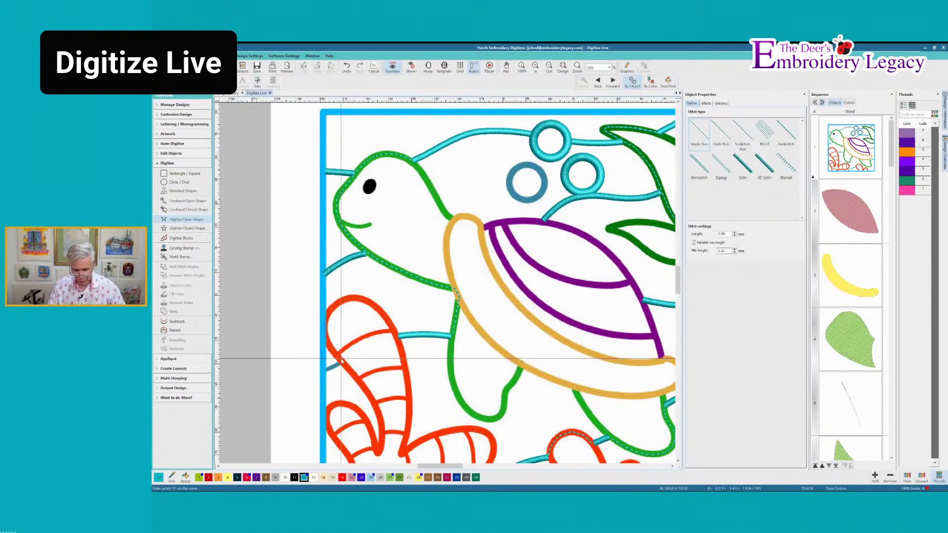
- Digitize the short wave segment between the tall coral and the frame as an open satin line
click(743, 164)
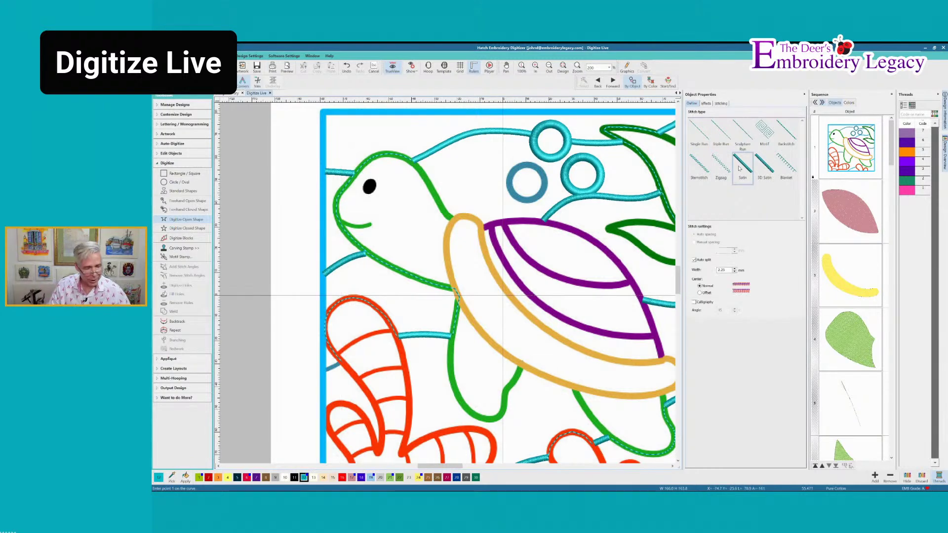
right_click(342, 363)
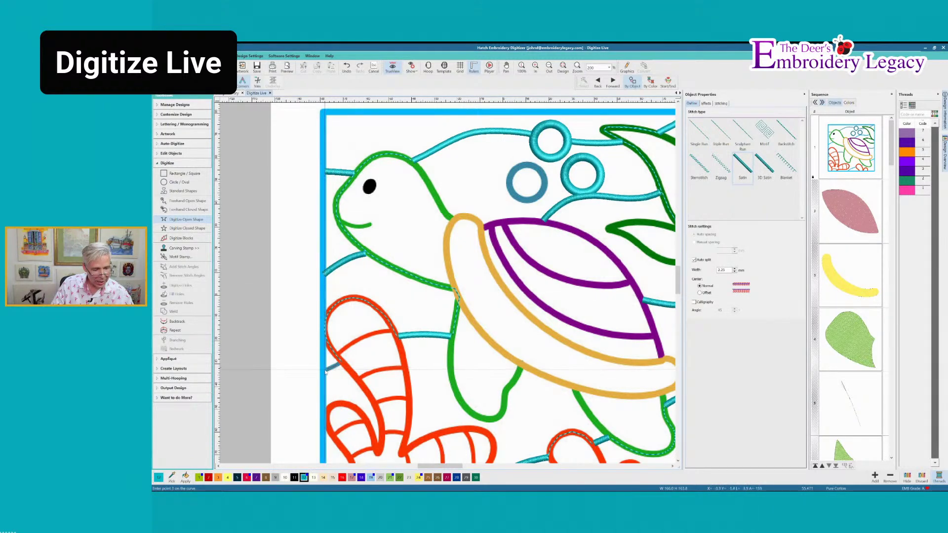
key(Return)
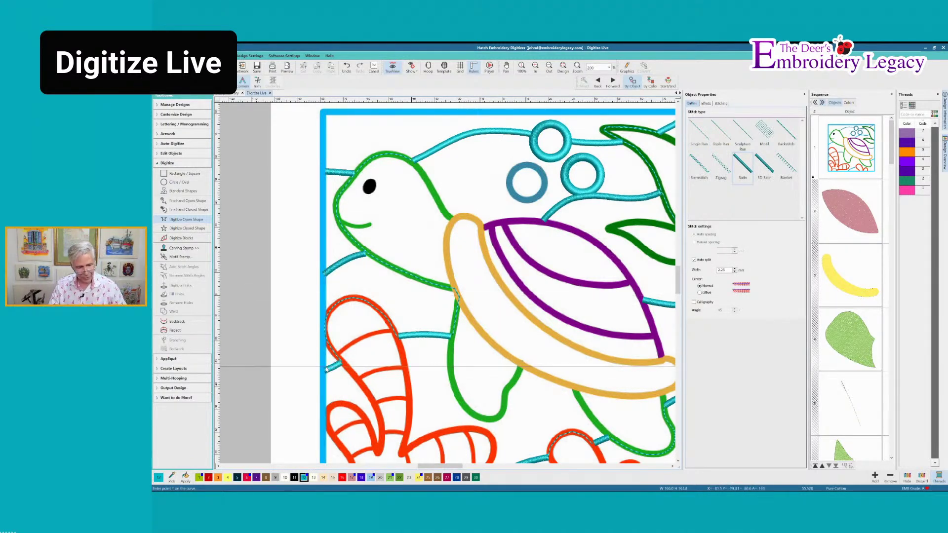
click(679, 461)
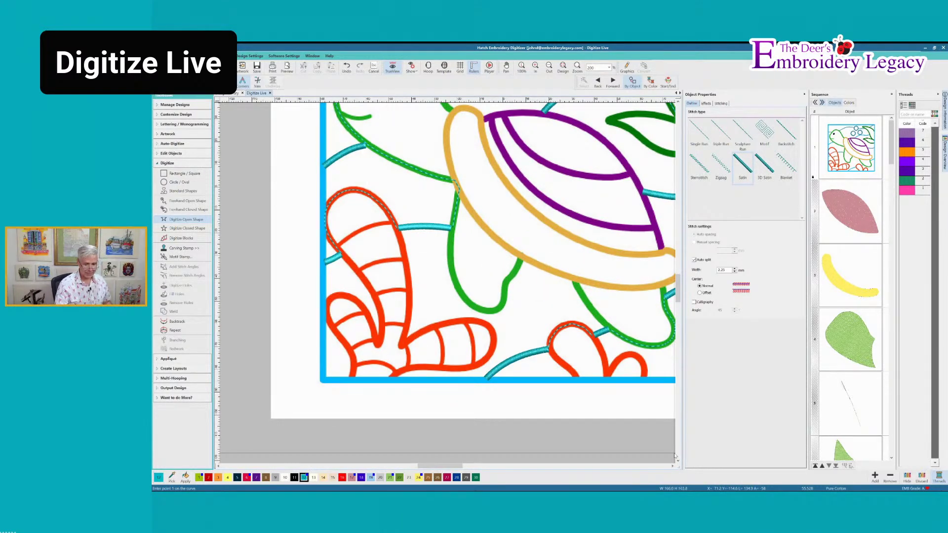
key(0)
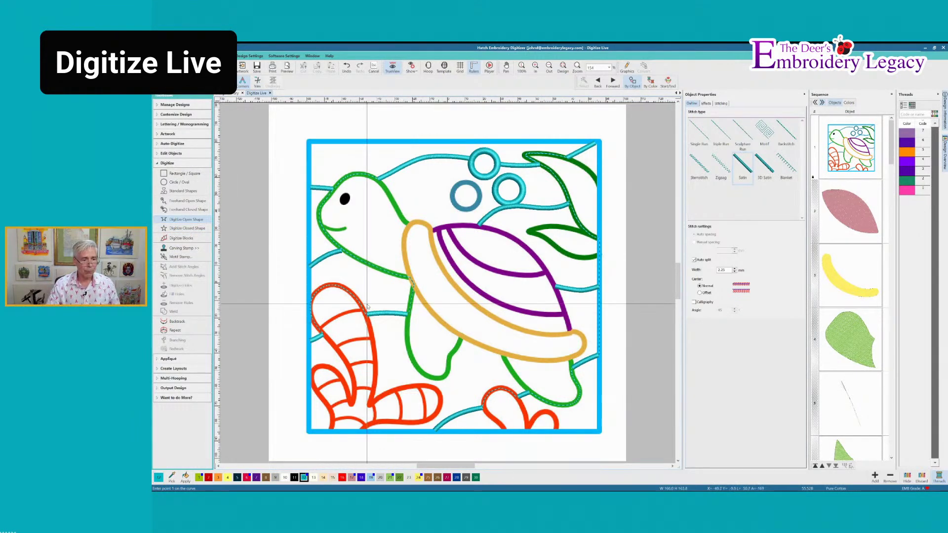
key(b)
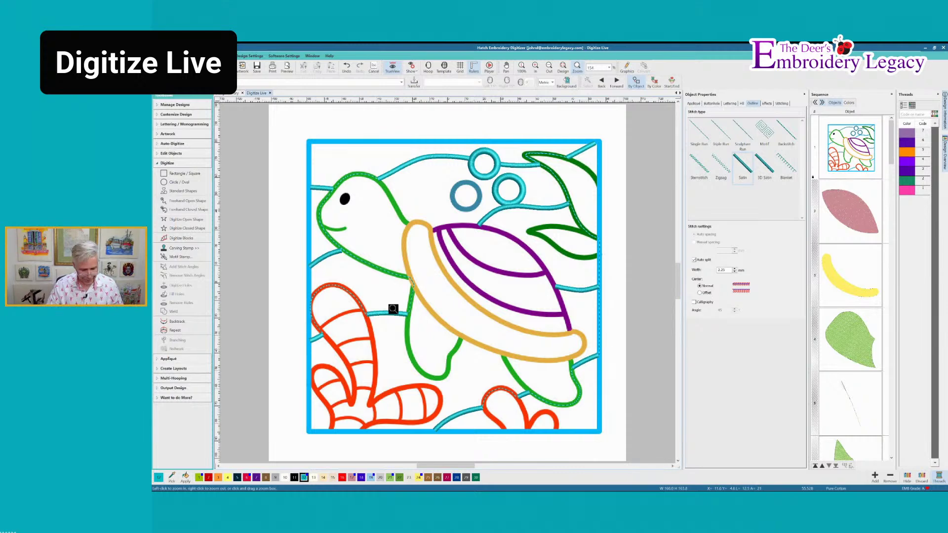
click(393, 309)
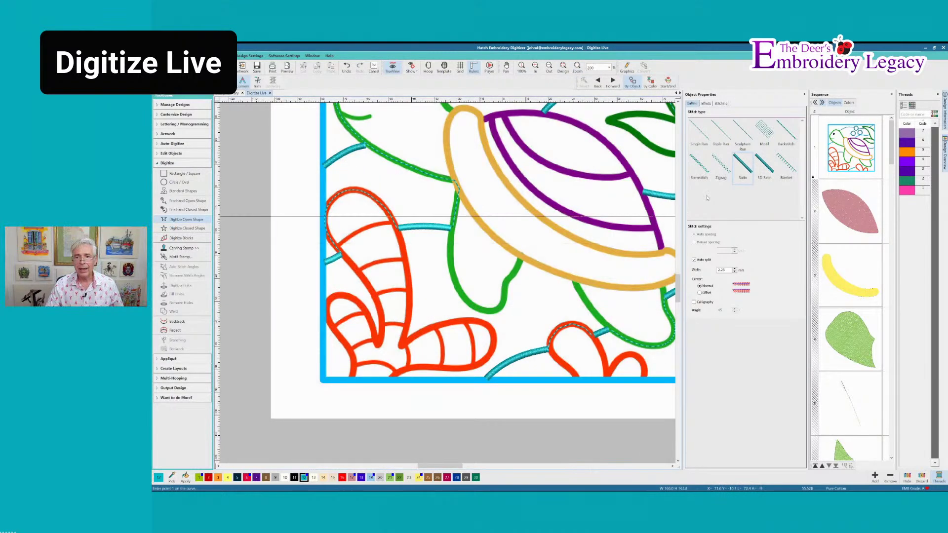
- Digitize the remaining bubble above the shell as a closed satin outline with its own stitch width
click(673, 466)
click(673, 466)
click(672, 466)
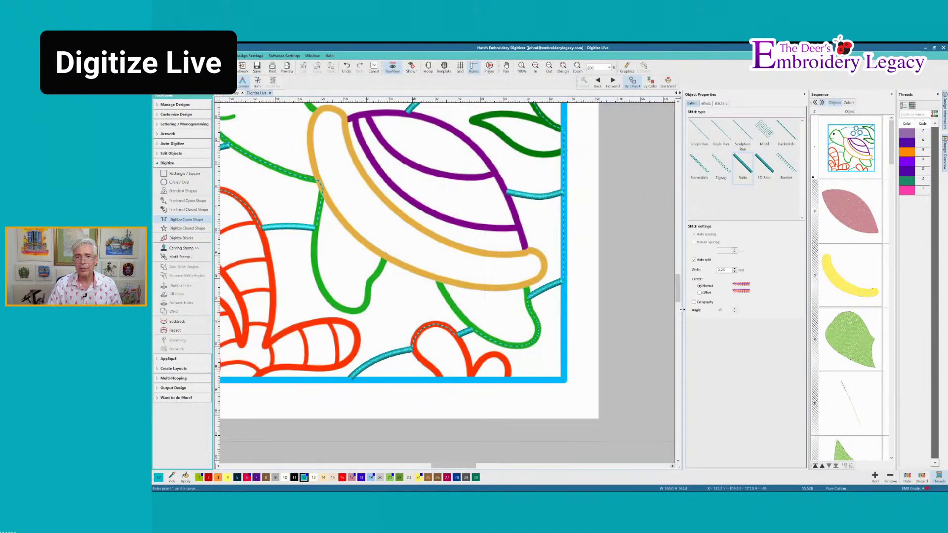
scroll(678, 103, up, 3)
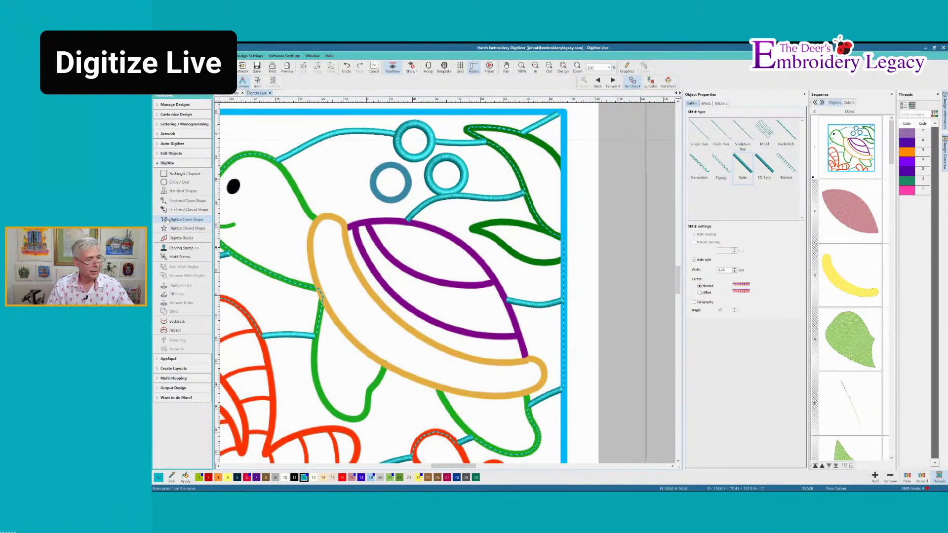
click(187, 229)
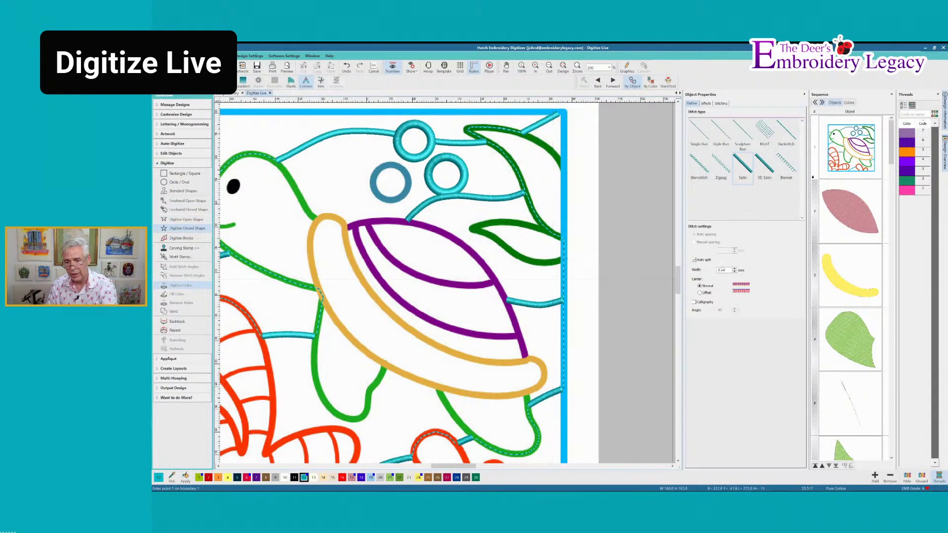
double_click(723, 270)
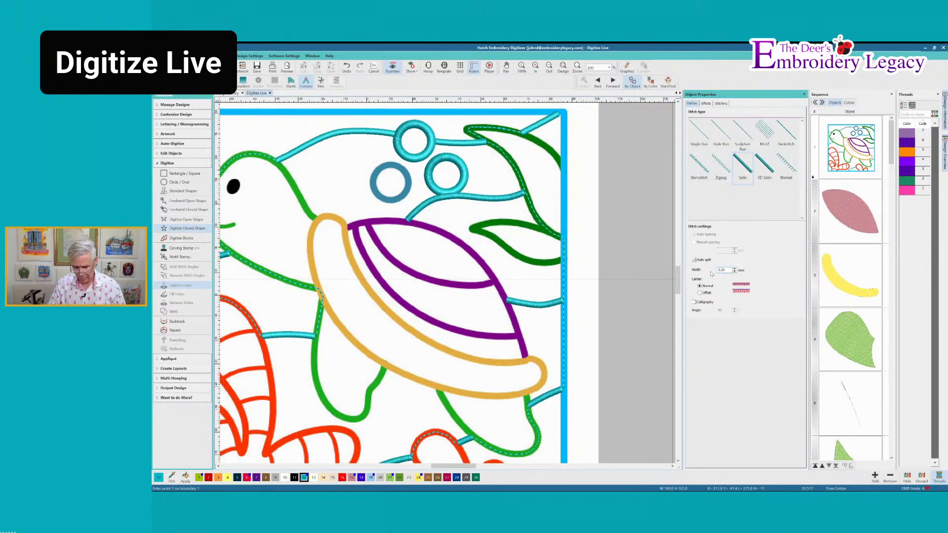
key(Return)
right_click(391, 200)
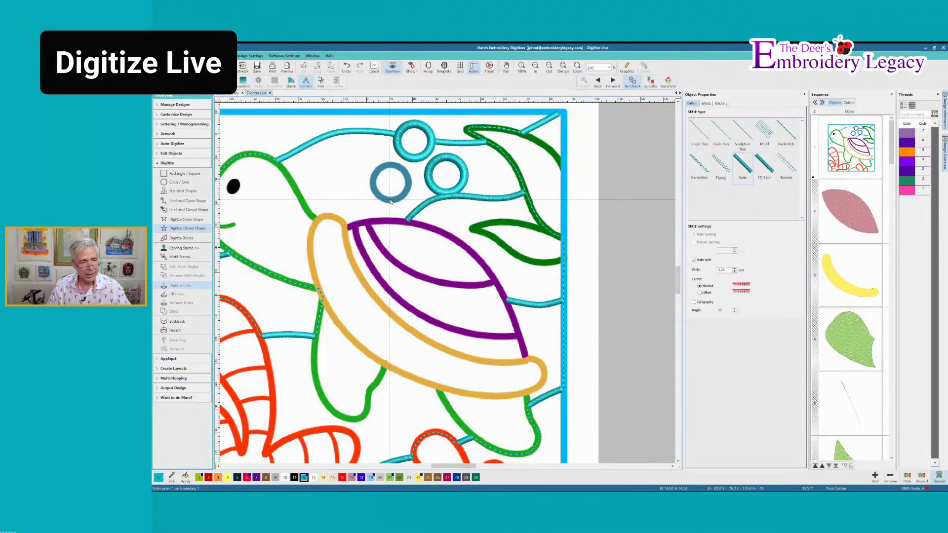
right_click(371, 182)
right_click(391, 164)
right_click(409, 183)
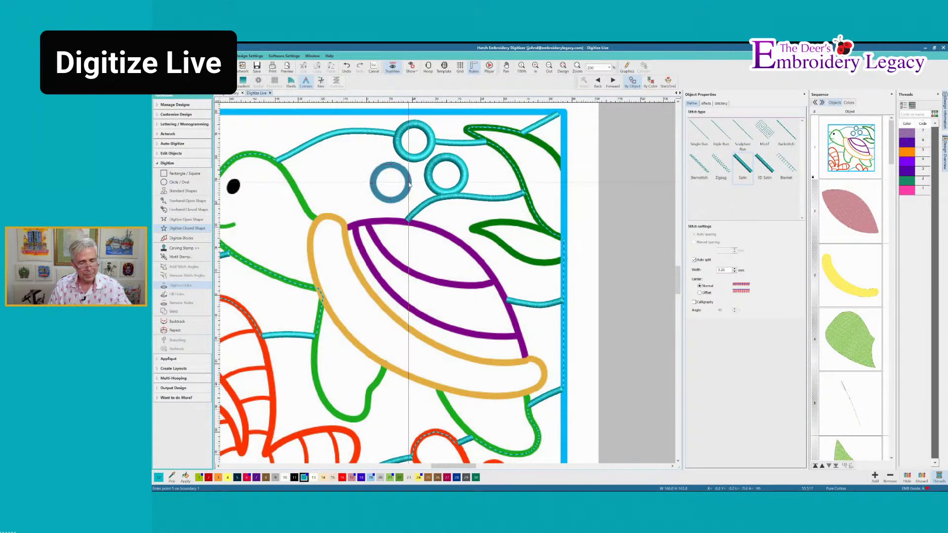
key(Return)
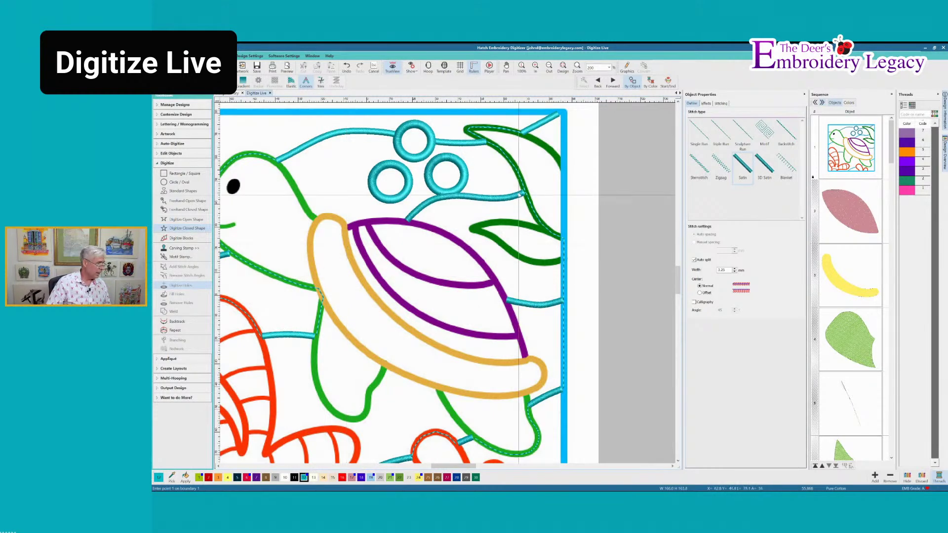
click(857, 221)
right_click(857, 221)
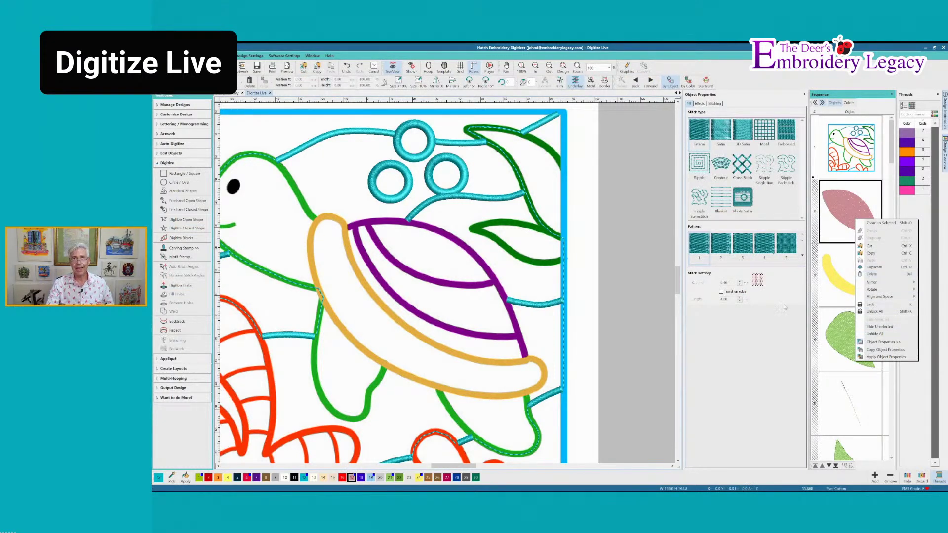
click(630, 271)
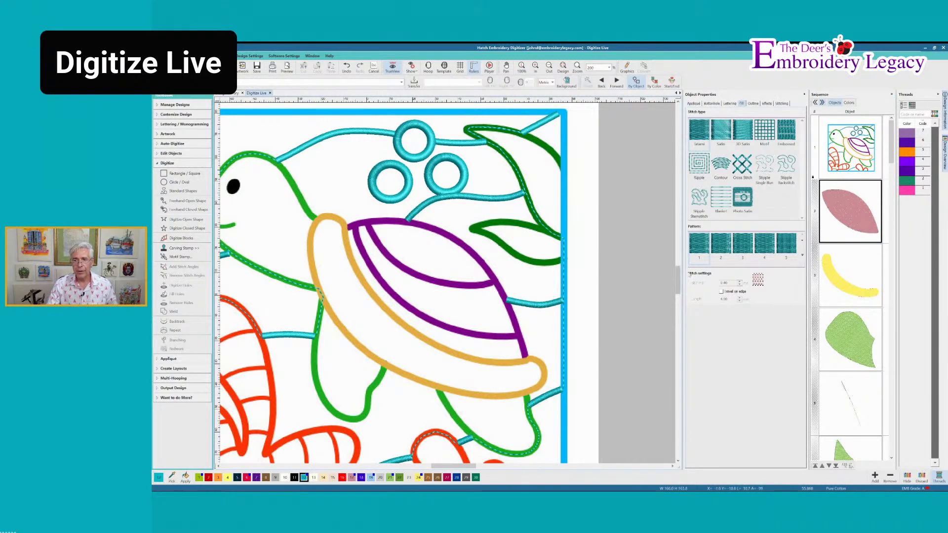
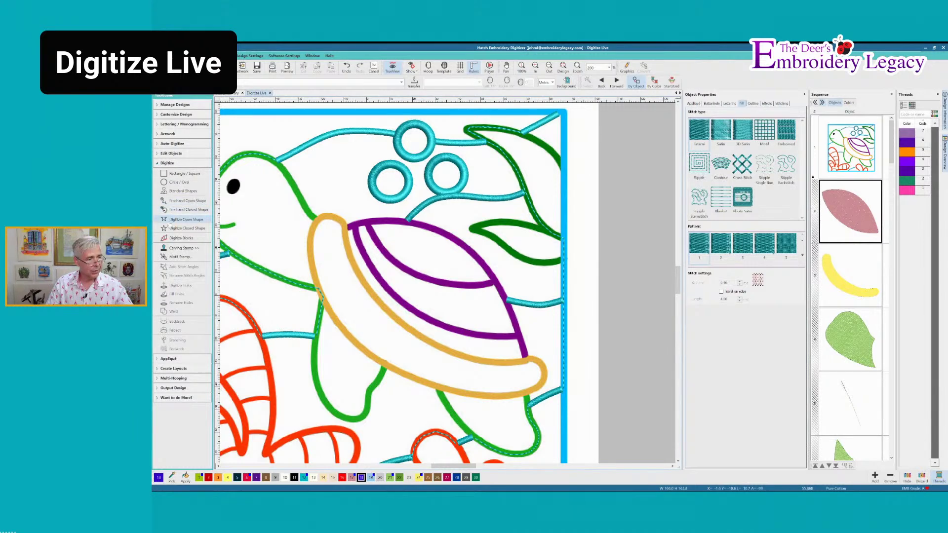
- Digitize the upper curved line inside the turtle's shell as an open purple satin line
click(183, 220)
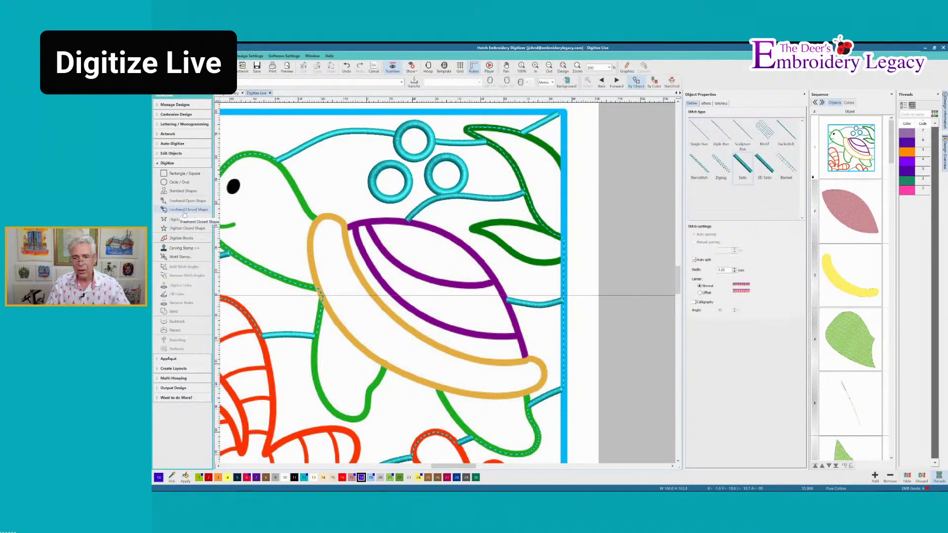
click(486, 286)
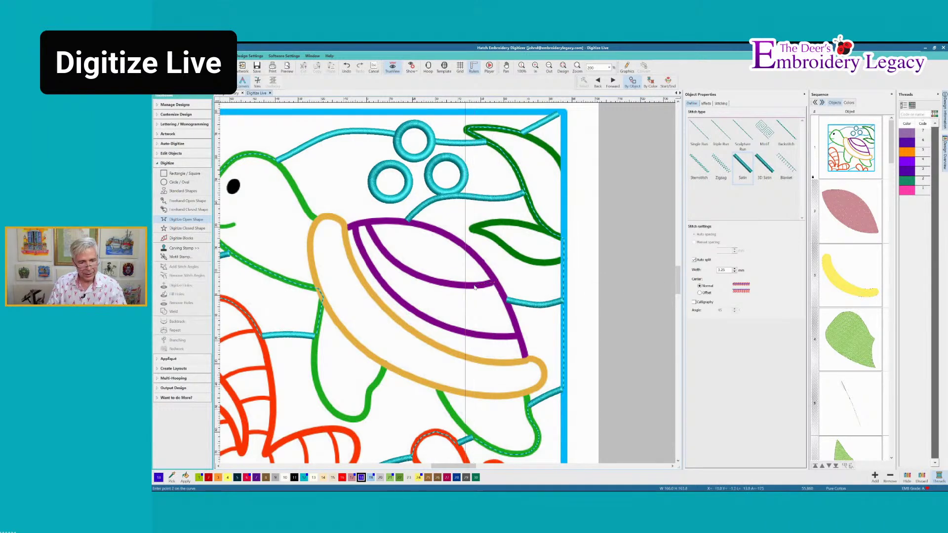
right_click(468, 286)
right_click(428, 279)
right_click(397, 263)
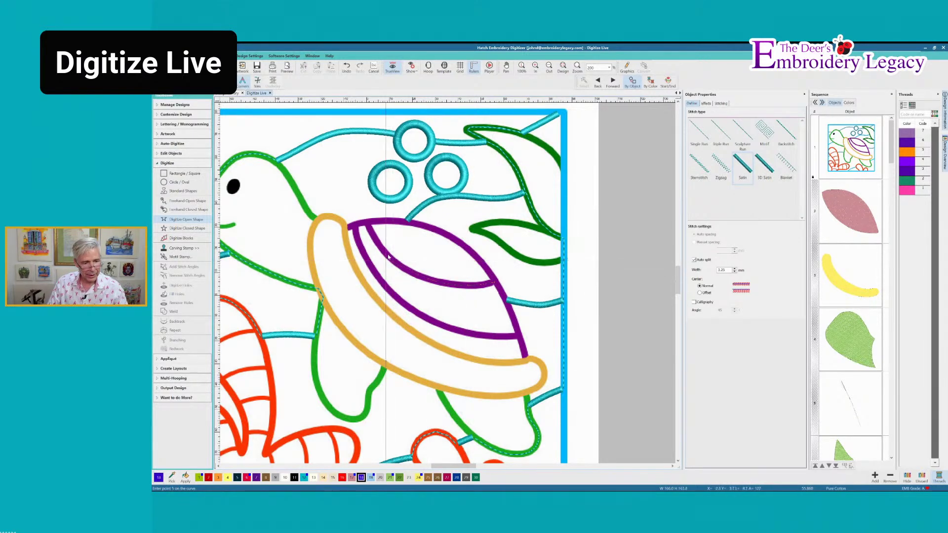
right_click(375, 241)
click(368, 225)
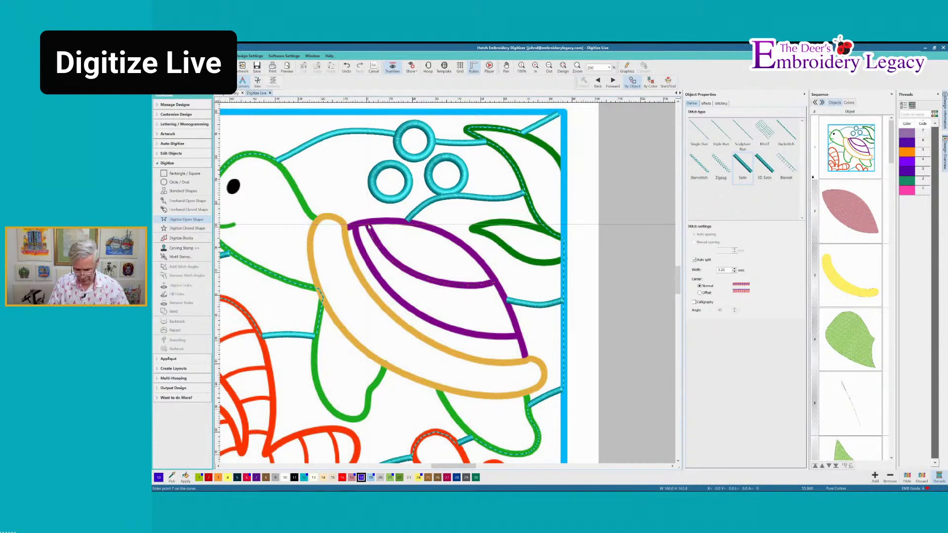
key(Return)
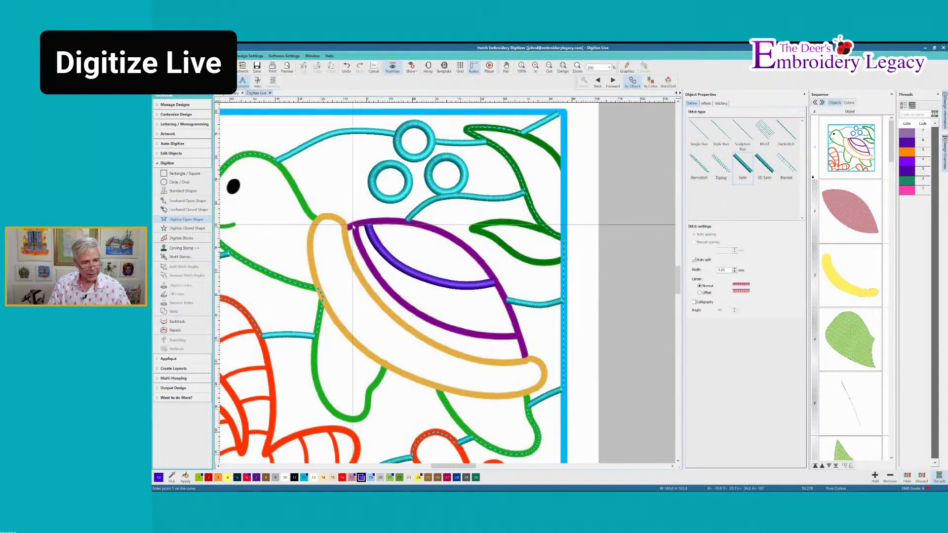
- Digitize the lower curved line inside the turtle's shell as an open purple satin line, from its upper tip to the shell's rear edge
click(694, 133)
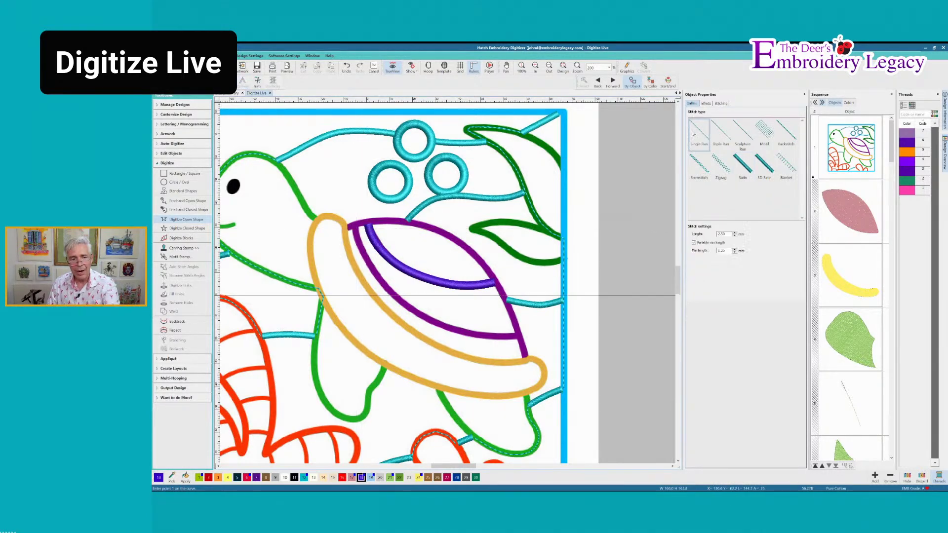
click(356, 227)
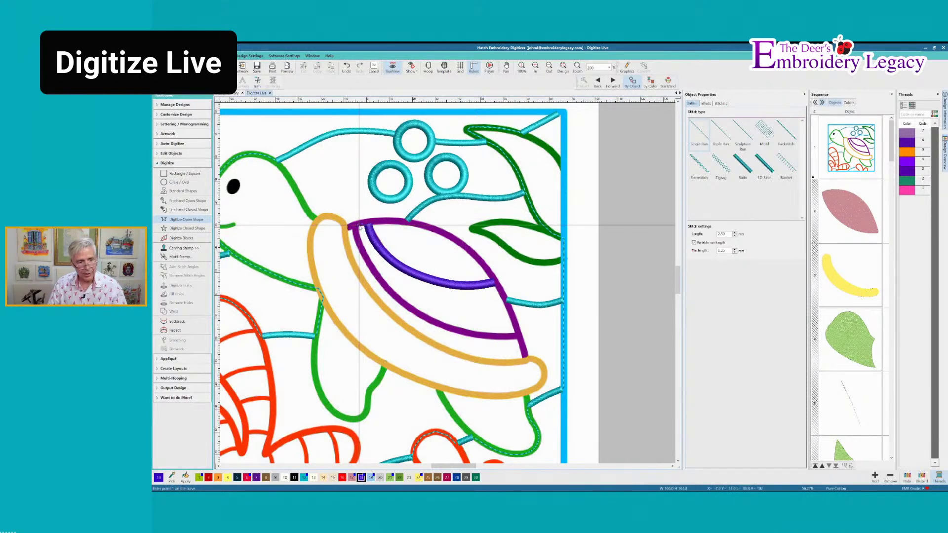
click(741, 166)
click(354, 228)
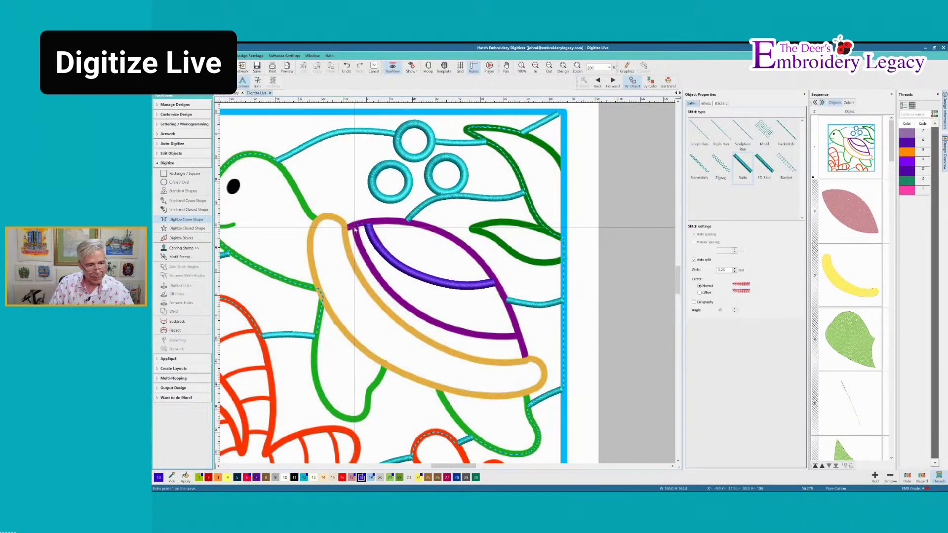
right_click(360, 247)
right_click(378, 275)
right_click(403, 303)
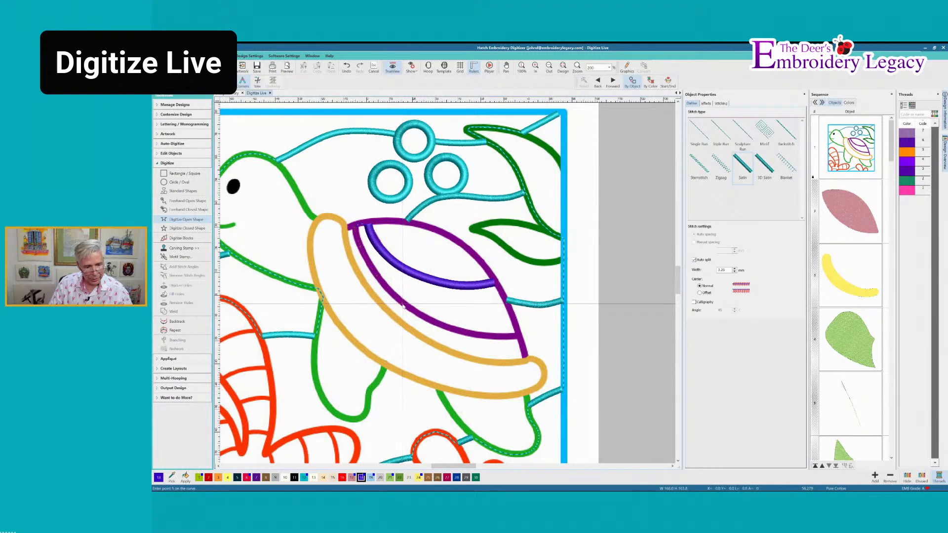
right_click(441, 326)
right_click(484, 336)
right_click(511, 336)
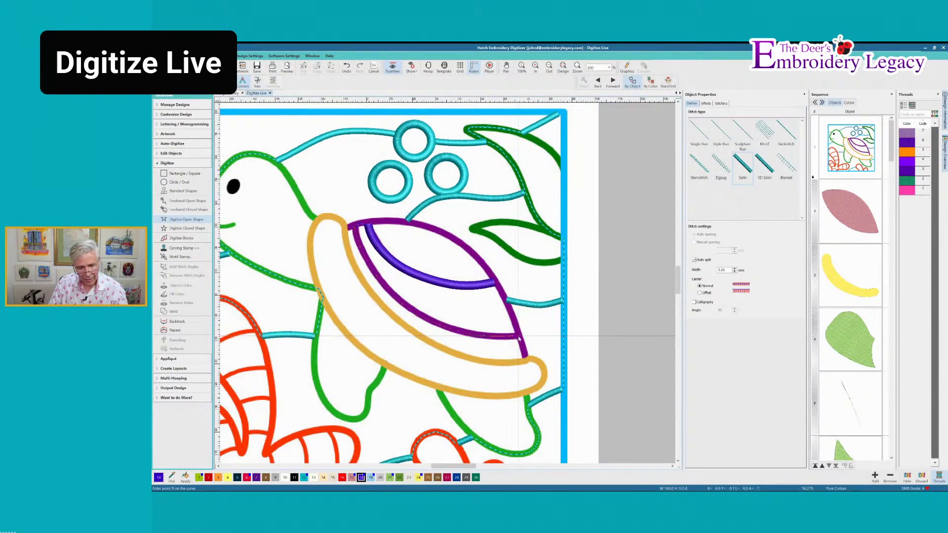
click(519, 336)
key(Return)
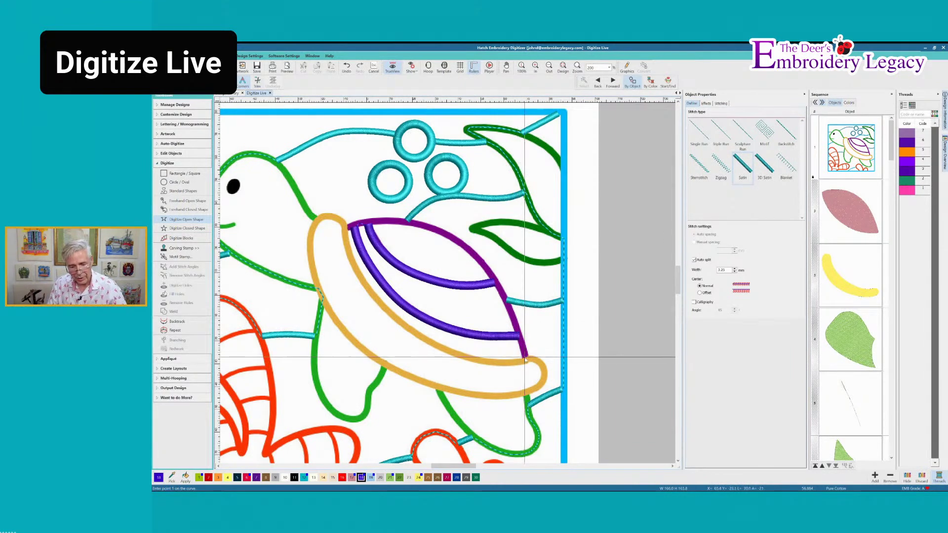
- Digitize the shell's upper outer arc as an open purple satin line, from the shell's rear end to its front tip
click(521, 339)
click(505, 301)
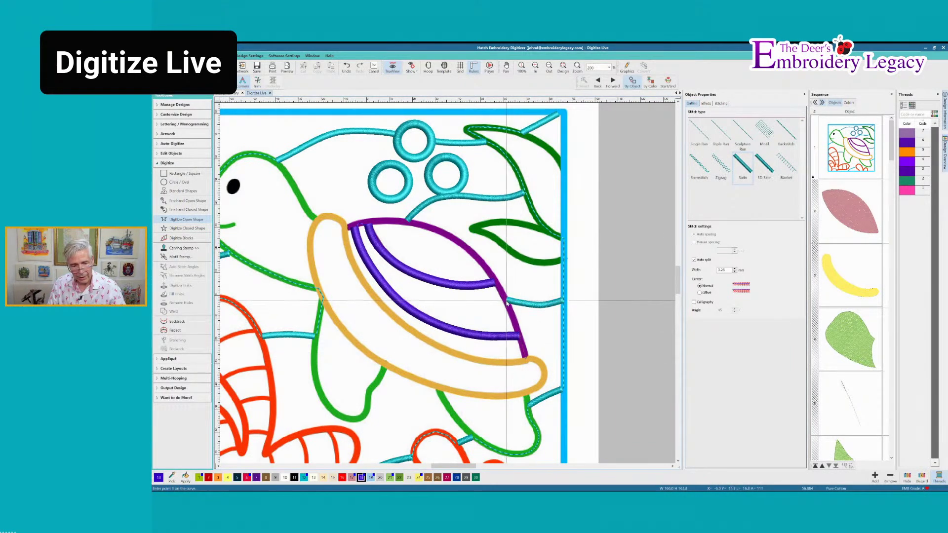
click(491, 275)
click(470, 255)
click(432, 233)
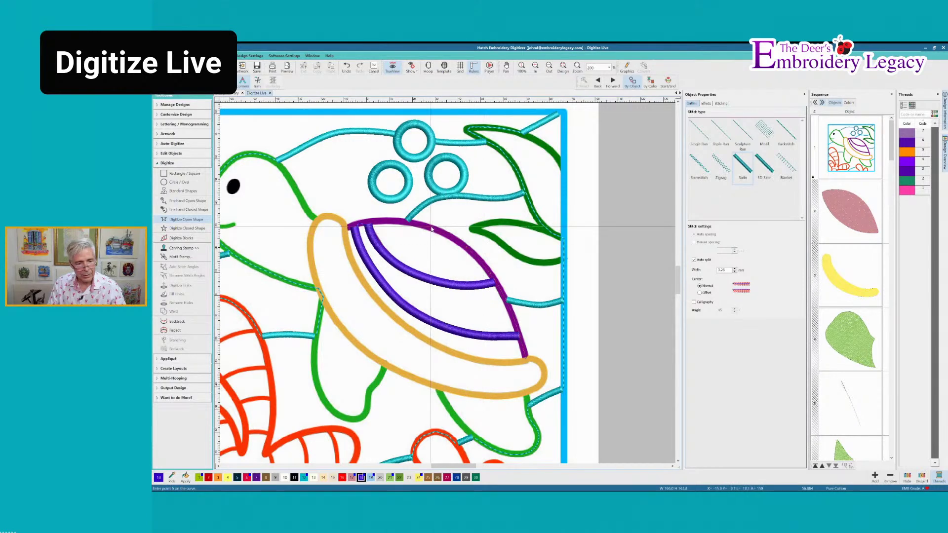
click(402, 222)
click(378, 224)
right_click(378, 221)
right_click(360, 224)
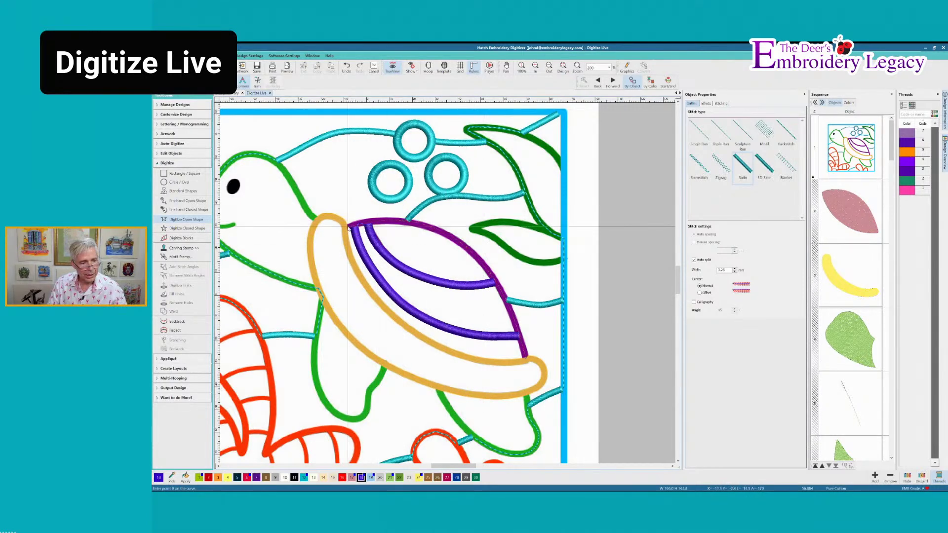
click(348, 226)
key(Return)
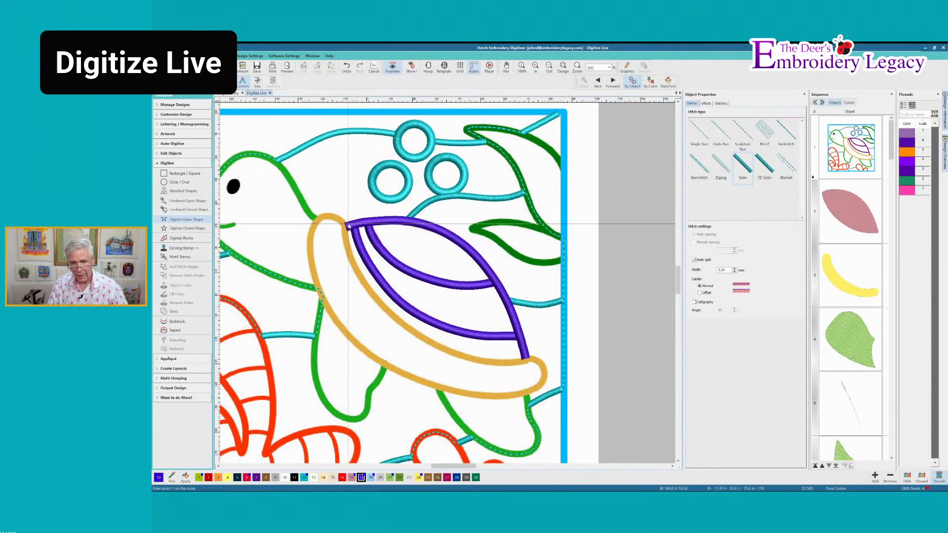
- Switch the thread color to the olive green for the turtle's head and flippers
click(219, 467)
click(399, 477)
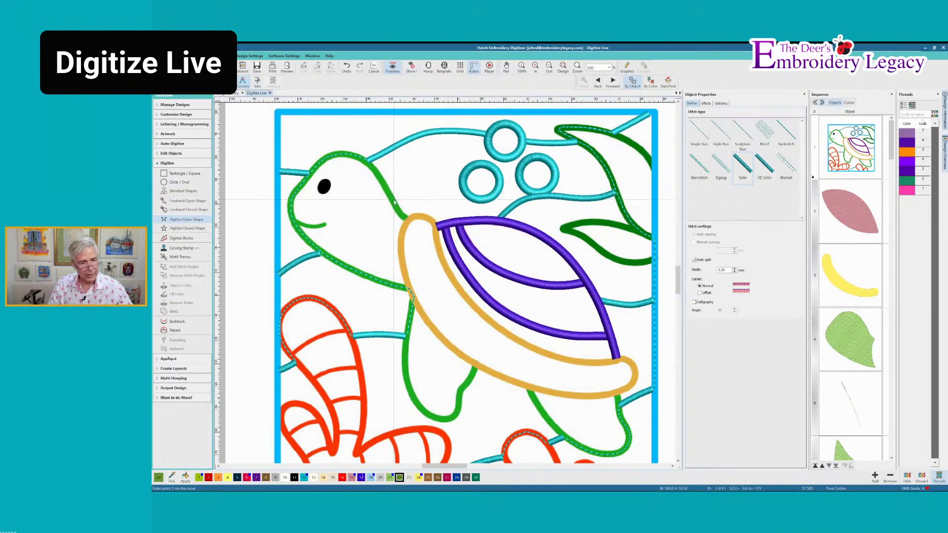
click(357, 159)
right_click(329, 156)
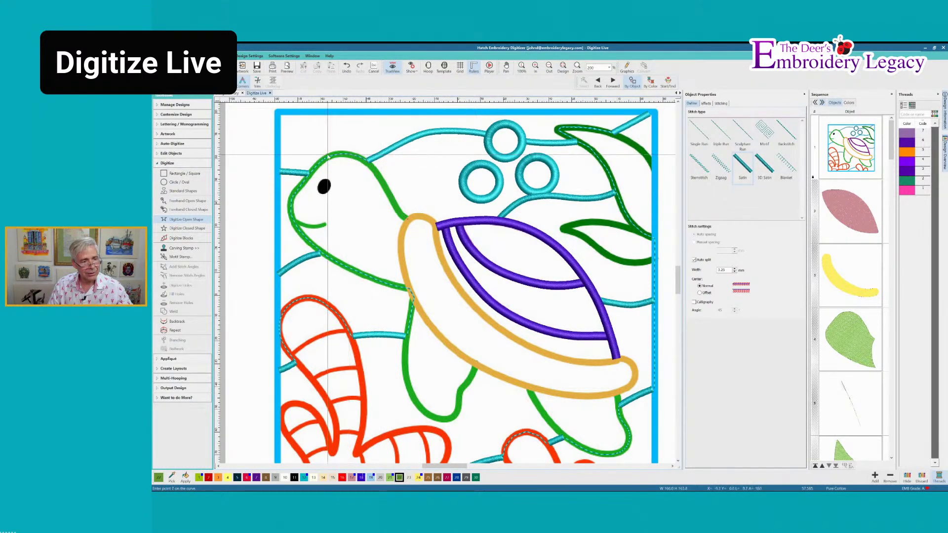
right_click(322, 159)
right_click(315, 168)
right_click(303, 182)
right_click(295, 192)
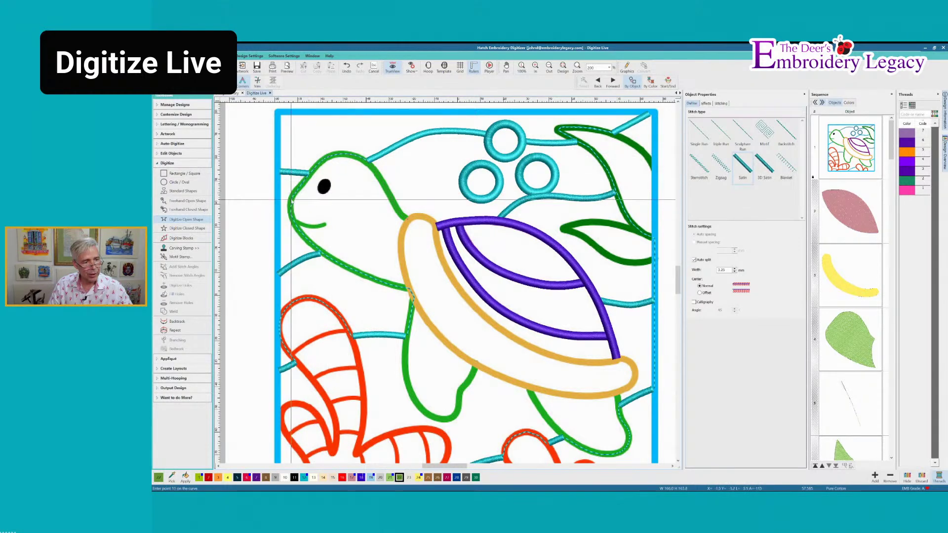
right_click(290, 206)
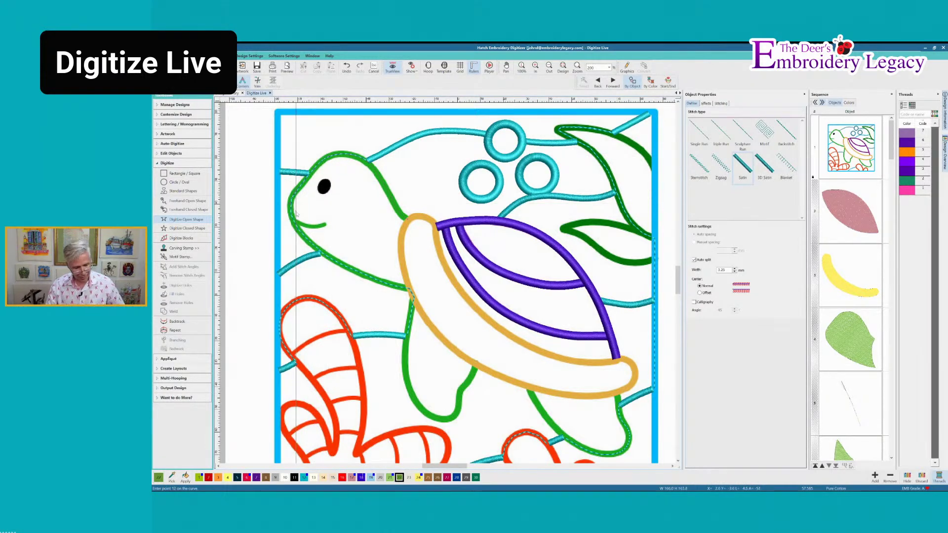
key(Return)
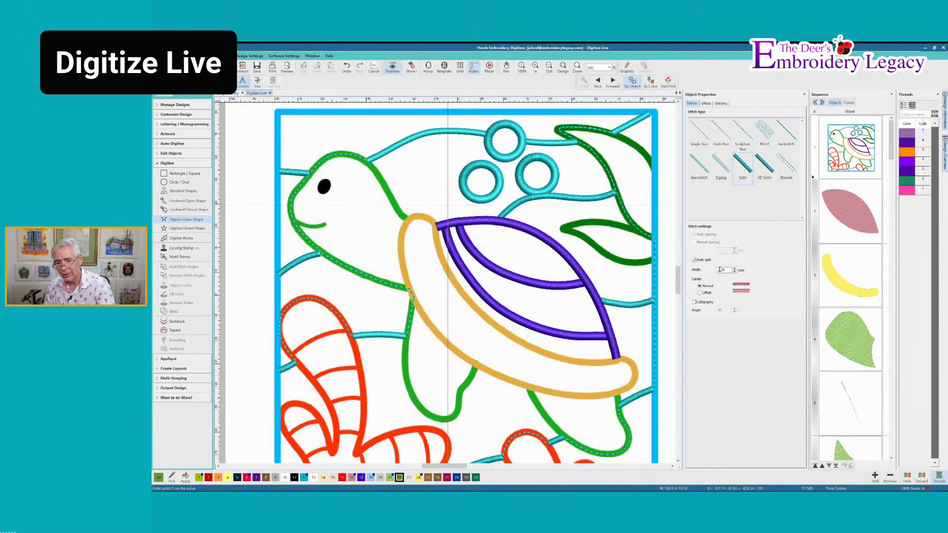
- Adjust the satin width and digitize the turtle's mouth as a short green open line from its inner end to the snout
drag(721, 270, 712, 272)
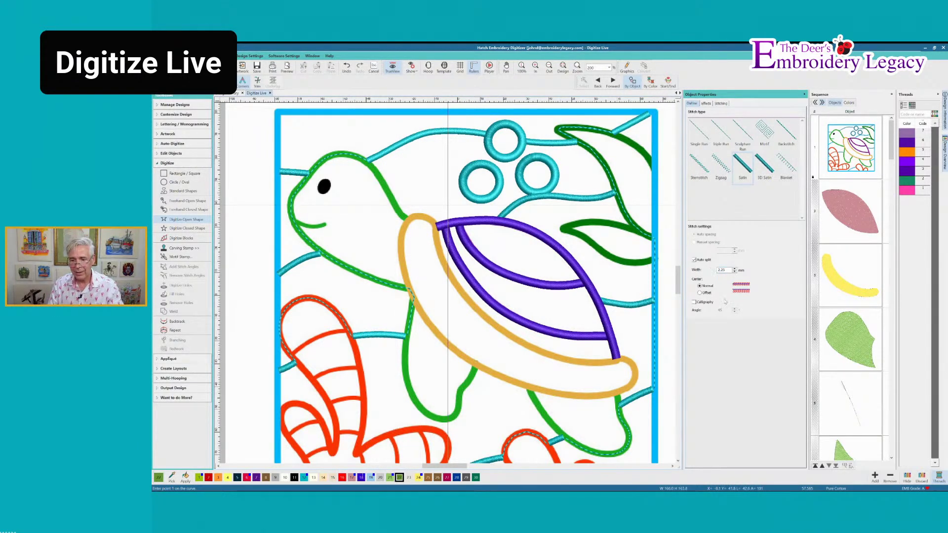
click(324, 226)
right_click(314, 227)
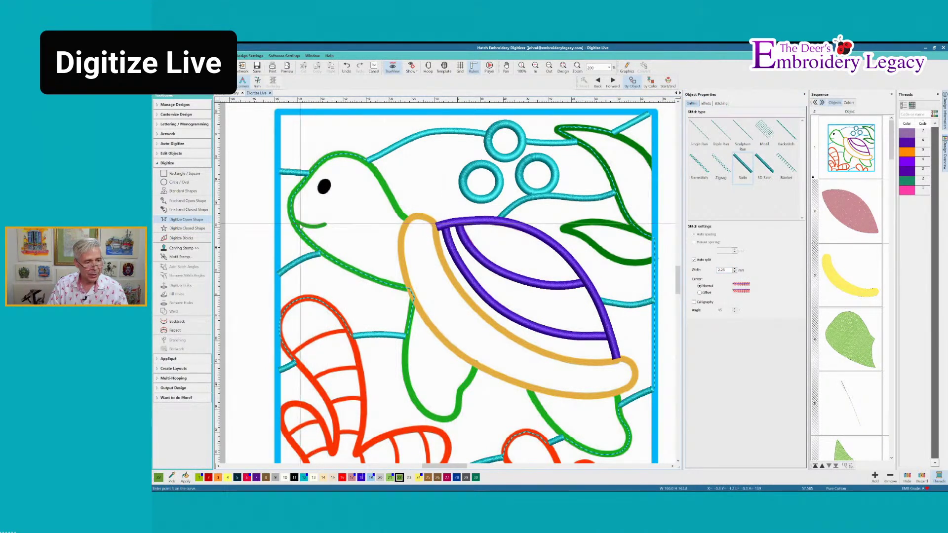
right_click(304, 226)
key(Return)
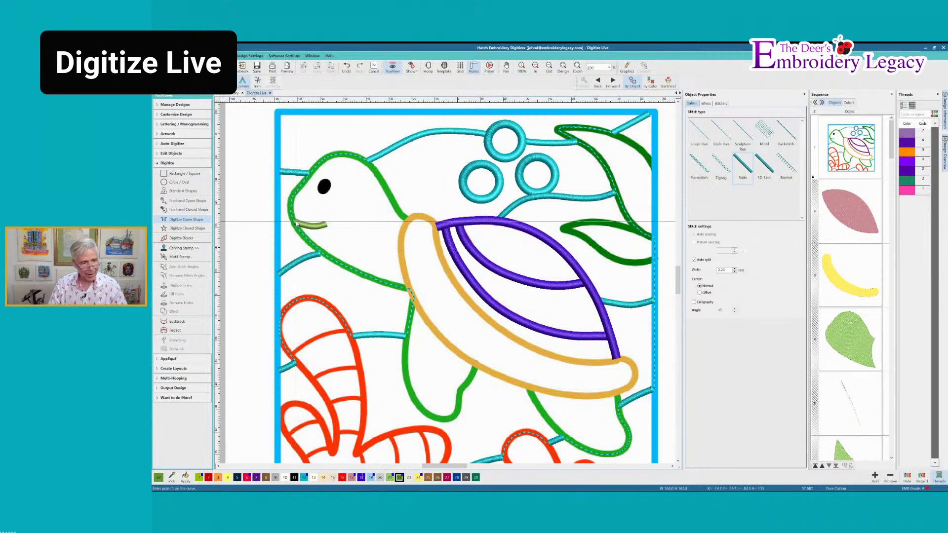
- Set the satin width for the head and digitize its outline as an open line from the neck's top, around the snout, to the neck's underside
click(722, 270)
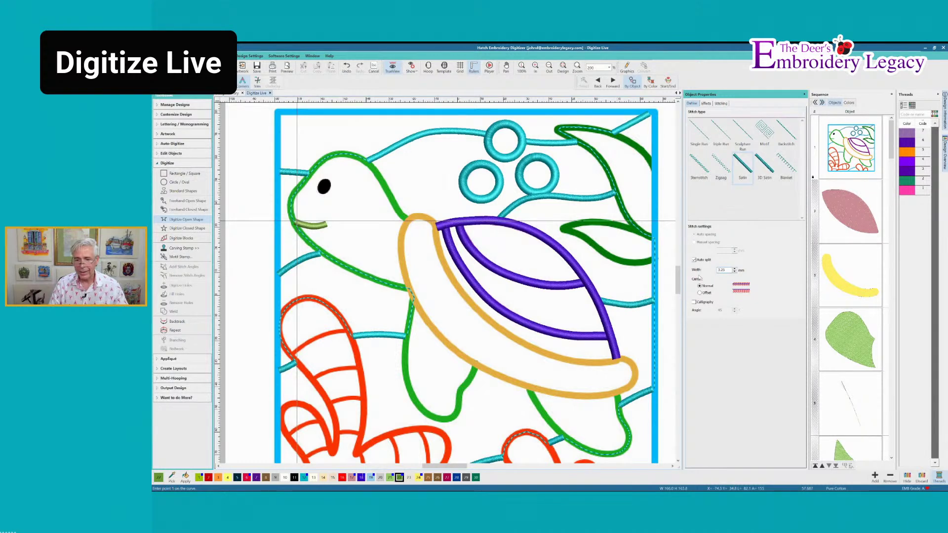
click(407, 219)
right_click(399, 210)
right_click(392, 197)
right_click(379, 175)
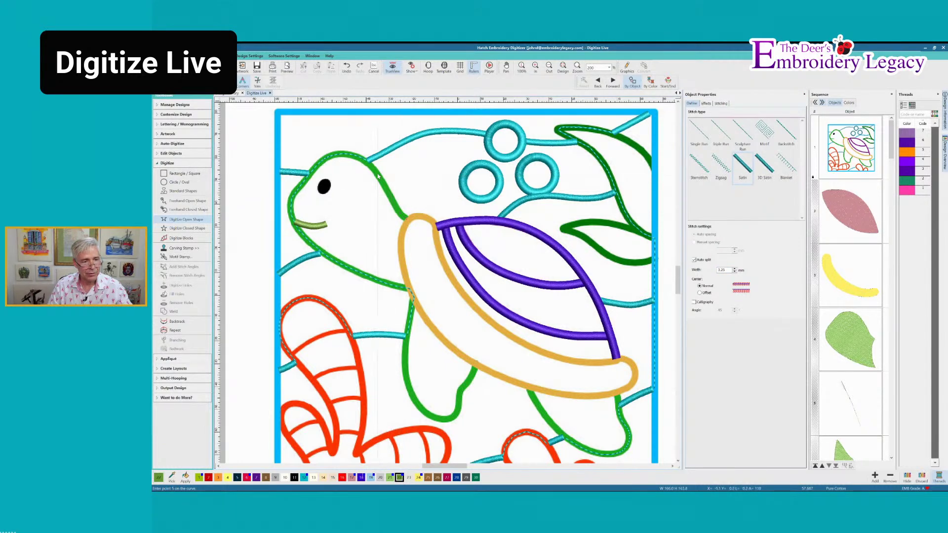
right_click(360, 158)
right_click(339, 152)
right_click(317, 163)
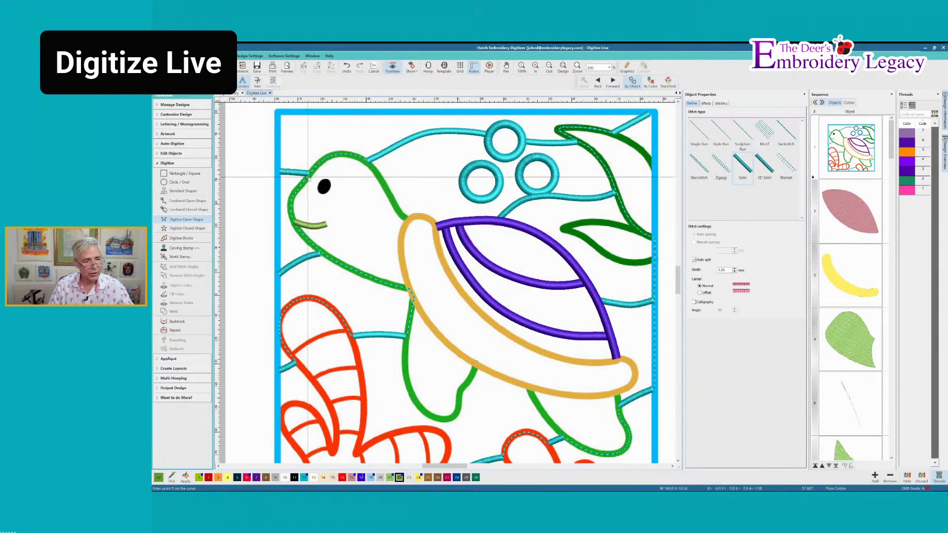
right_click(307, 178)
right_click(298, 188)
right_click(291, 208)
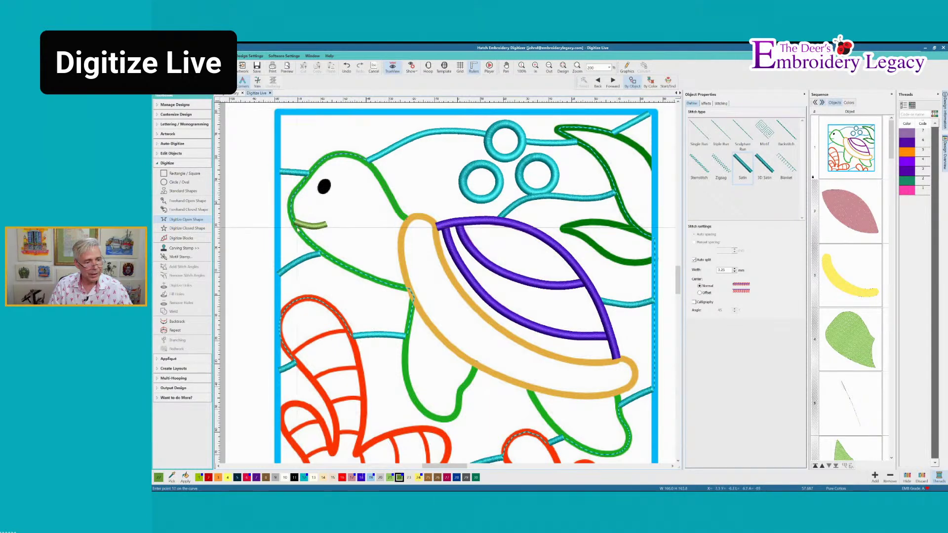
right_click(298, 227)
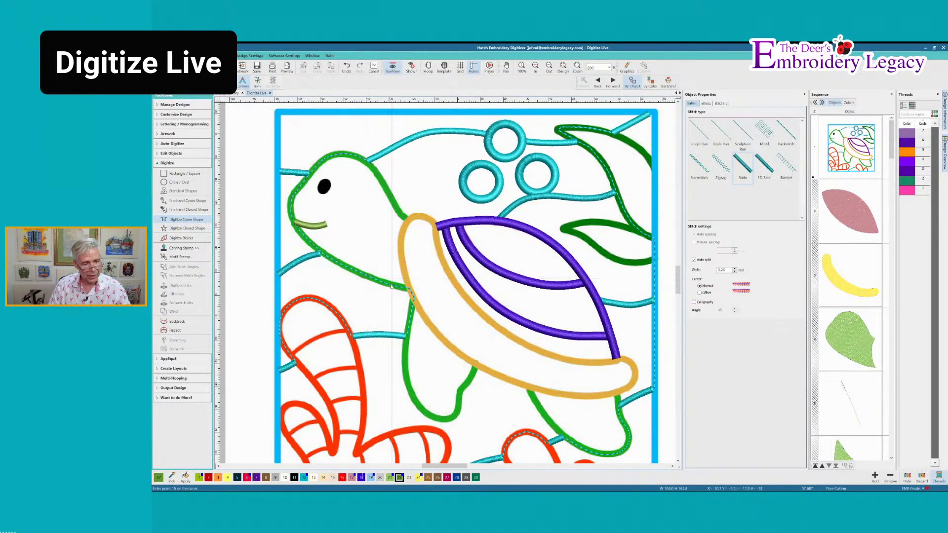
click(408, 289)
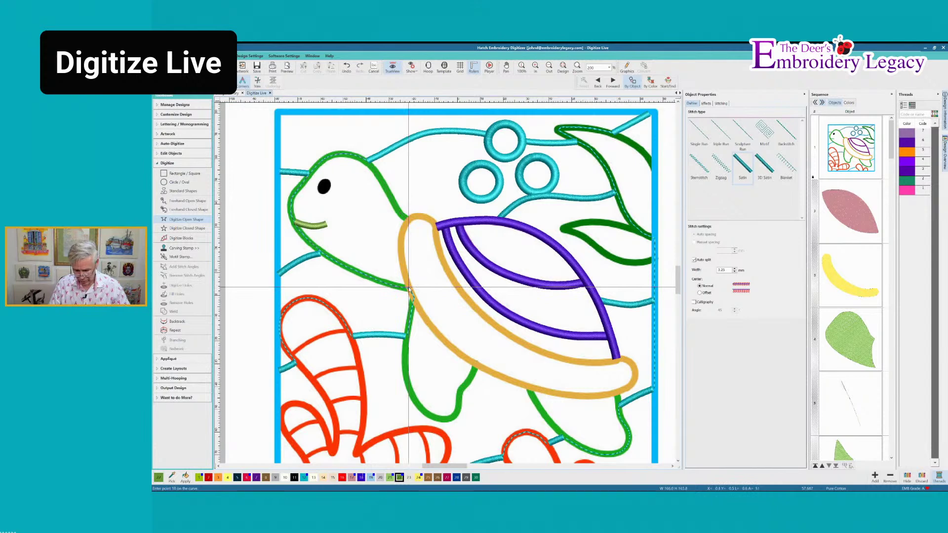
key(Return)
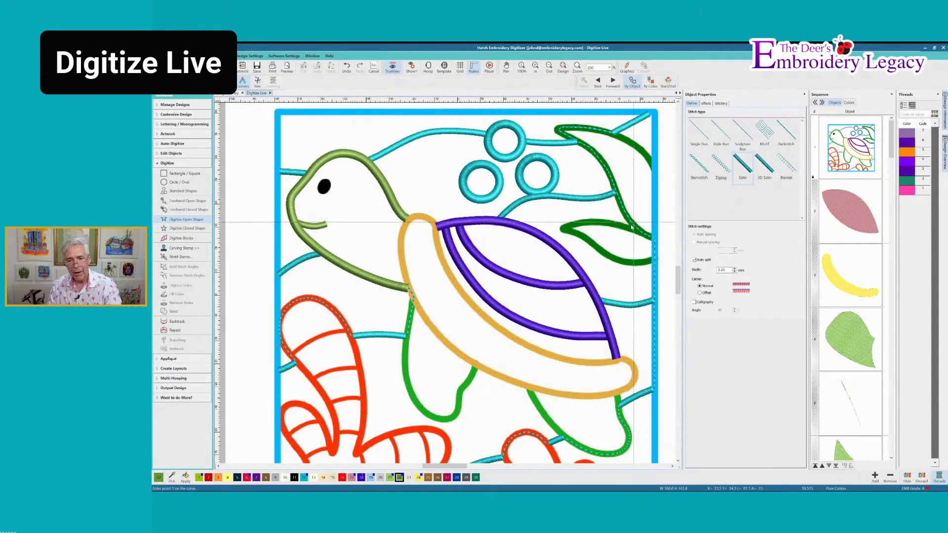
- Digitize a short single-run travel line along the shell rim from the neck's underside to the start of the front flipper
click(700, 134)
click(410, 289)
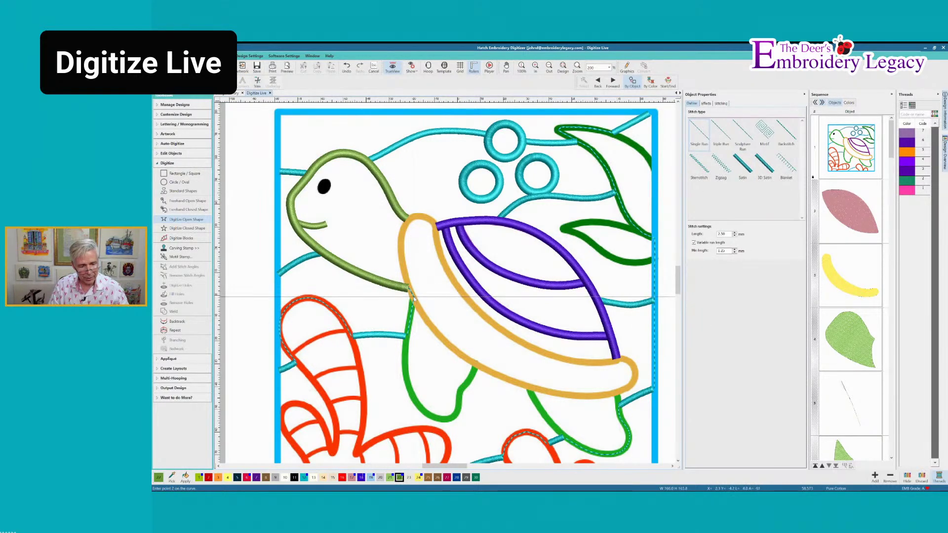
click(414, 298)
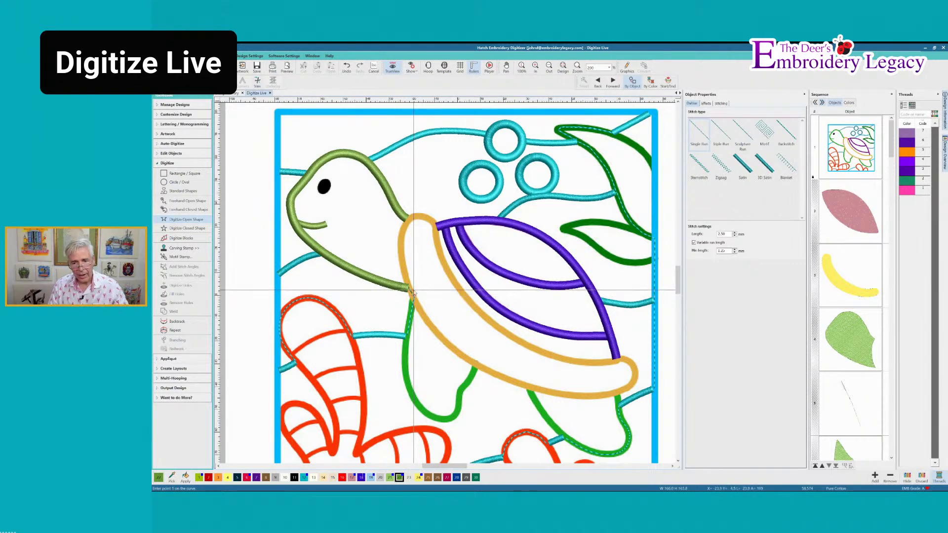
key(Escape)
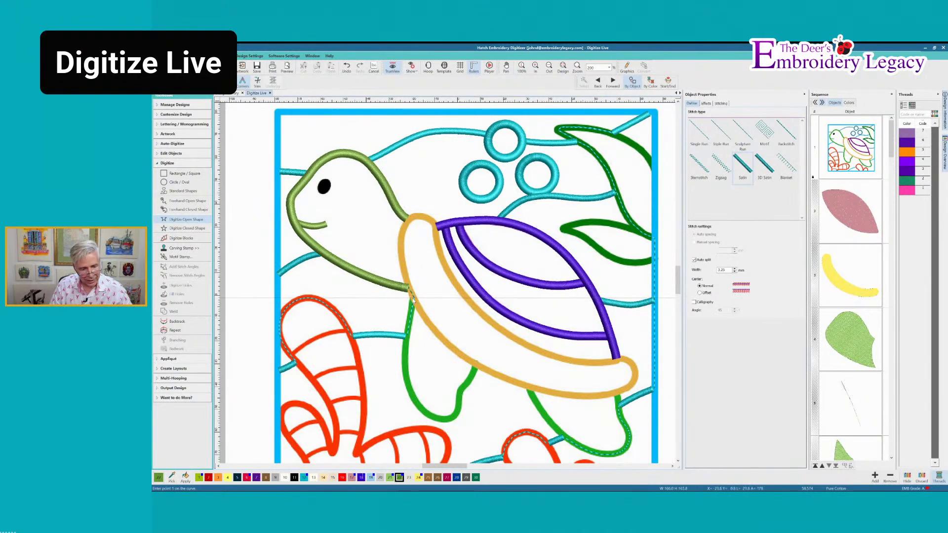
- Digitize the front flipper's outline as an open green satin line, around its tip and back up to the shell rim
click(413, 298)
click(411, 312)
click(408, 337)
right_click(406, 367)
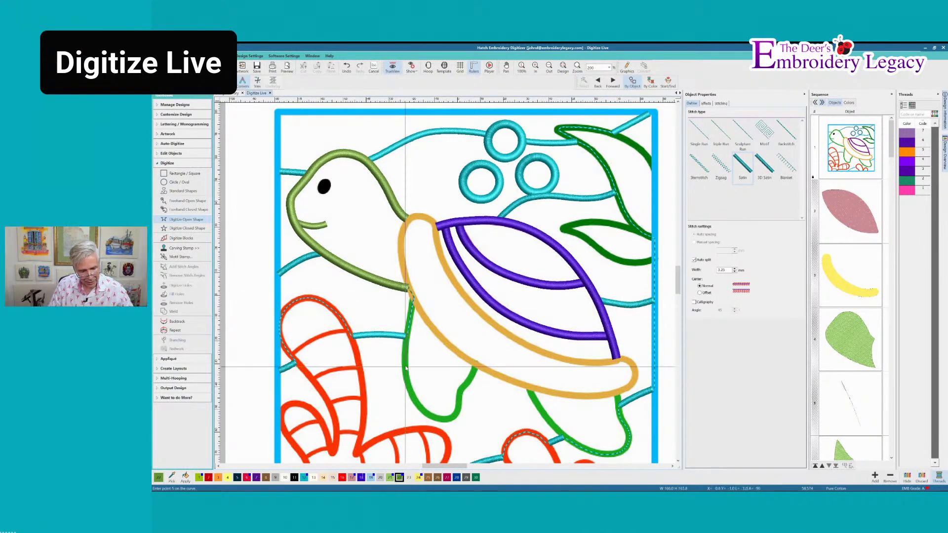
right_click(409, 390)
right_click(420, 409)
right_click(438, 421)
right_click(450, 418)
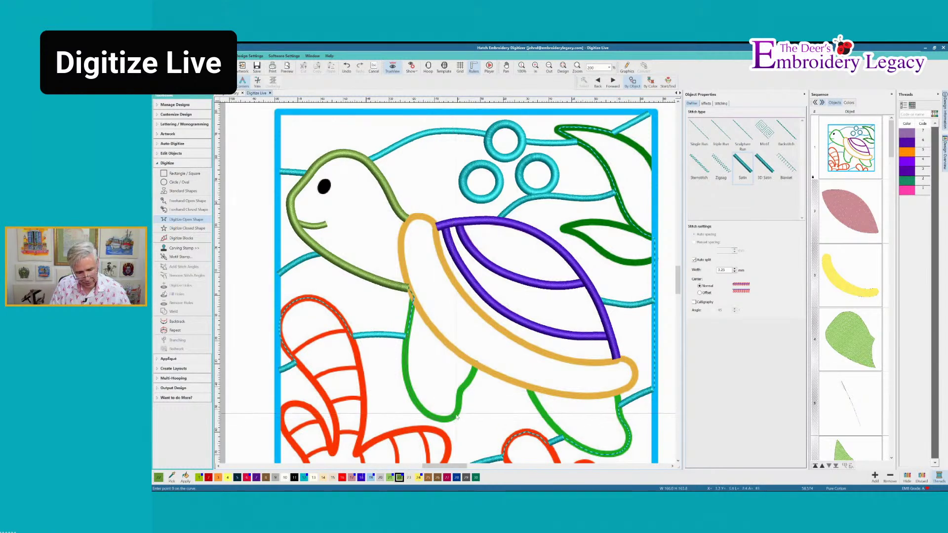
right_click(457, 411)
right_click(459, 399)
right_click(461, 387)
right_click(471, 381)
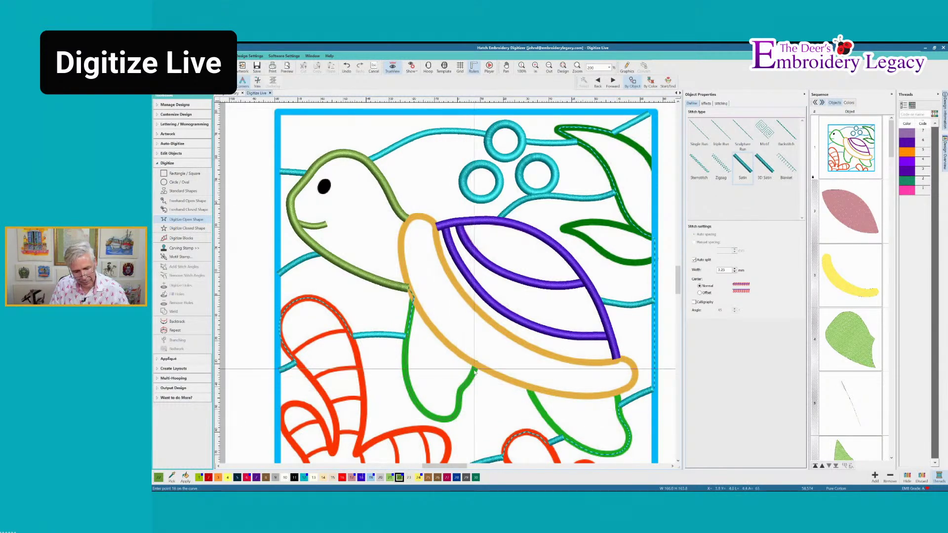
click(476, 368)
key(Return)
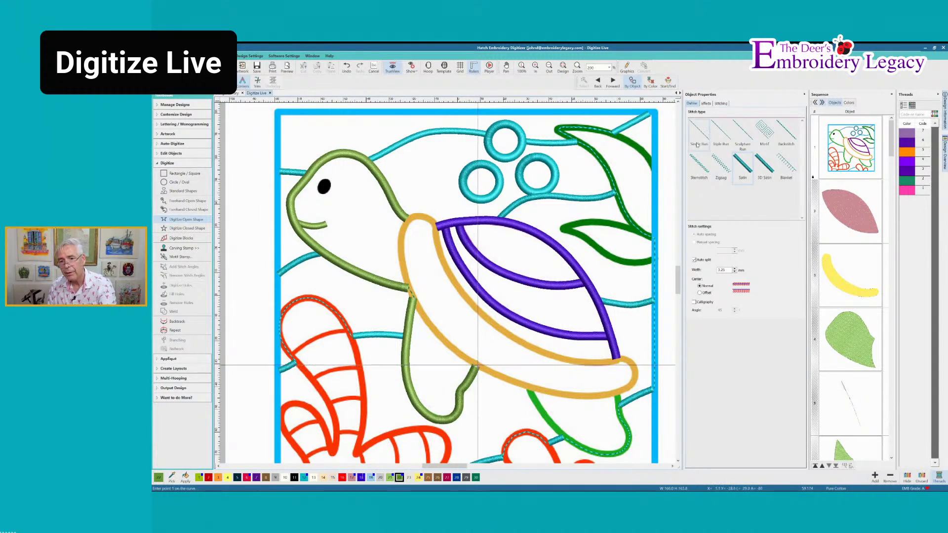
- Digitize a single-run travel line along the shell rim's lower edge from the front flipper to the rear flipper
click(476, 368)
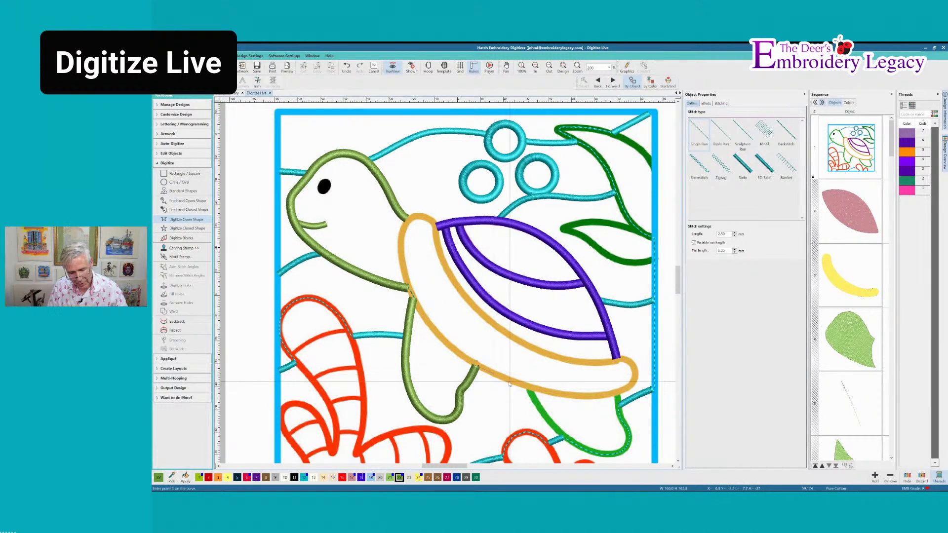
click(528, 388)
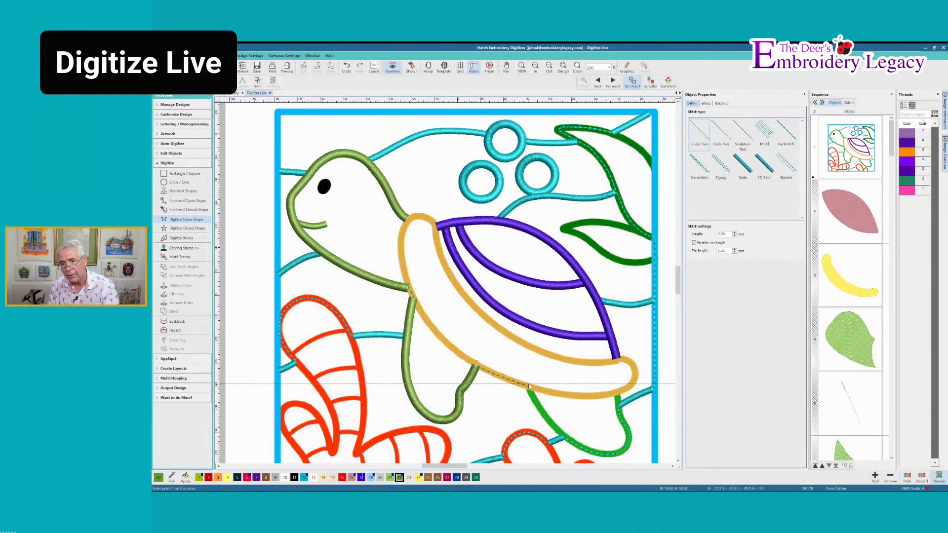
key(Return)
- Digitize the rear flipper's outline as an open green satin line from the shell rim, around its tip and back up to the rim
click(743, 166)
click(529, 388)
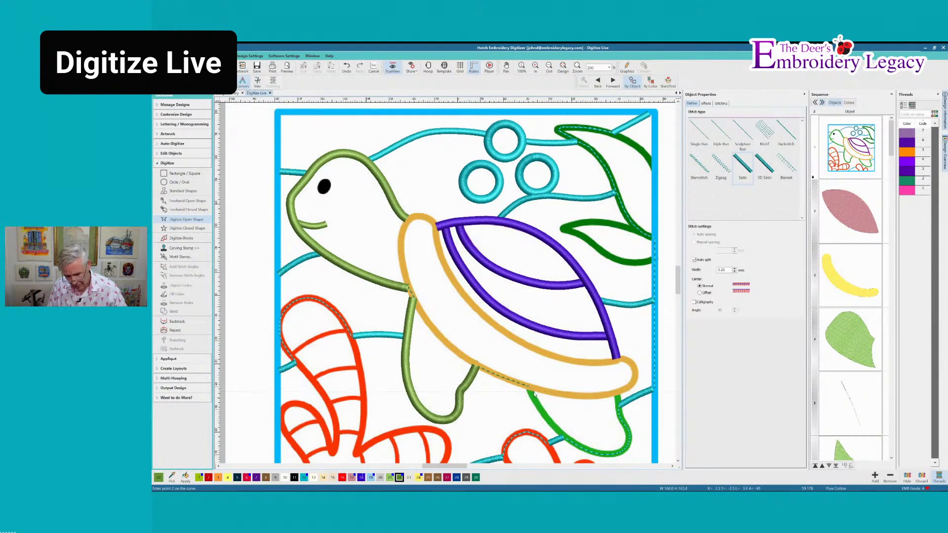
click(534, 398)
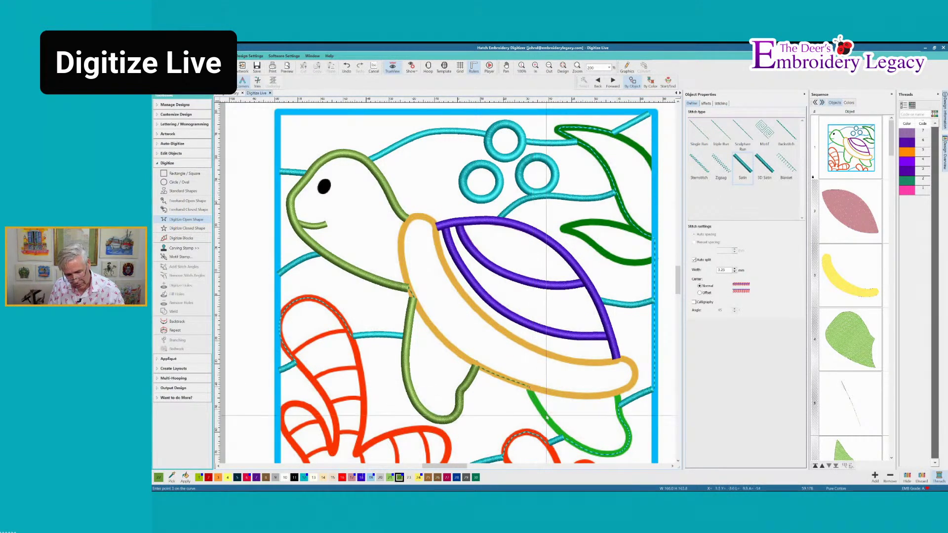
right_click(546, 418)
right_click(567, 438)
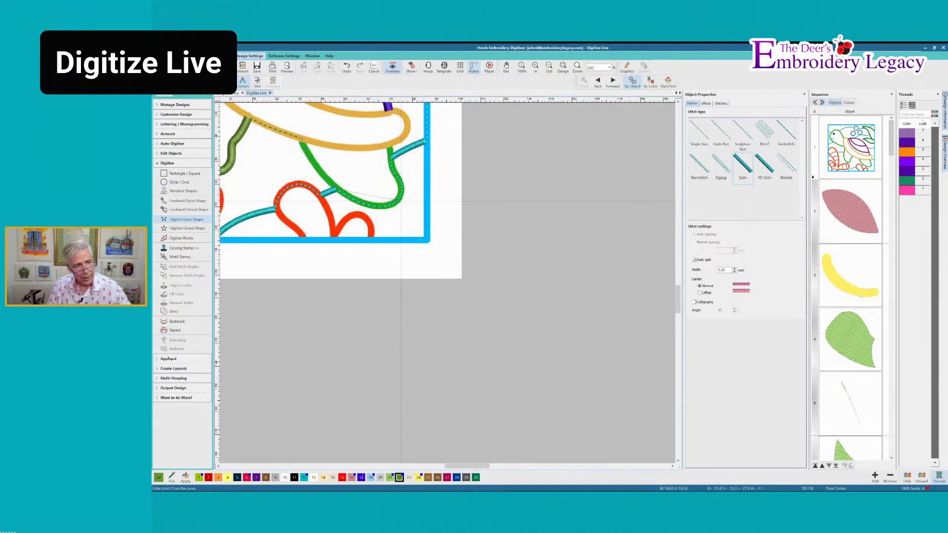
right_click(359, 202)
right_click(376, 206)
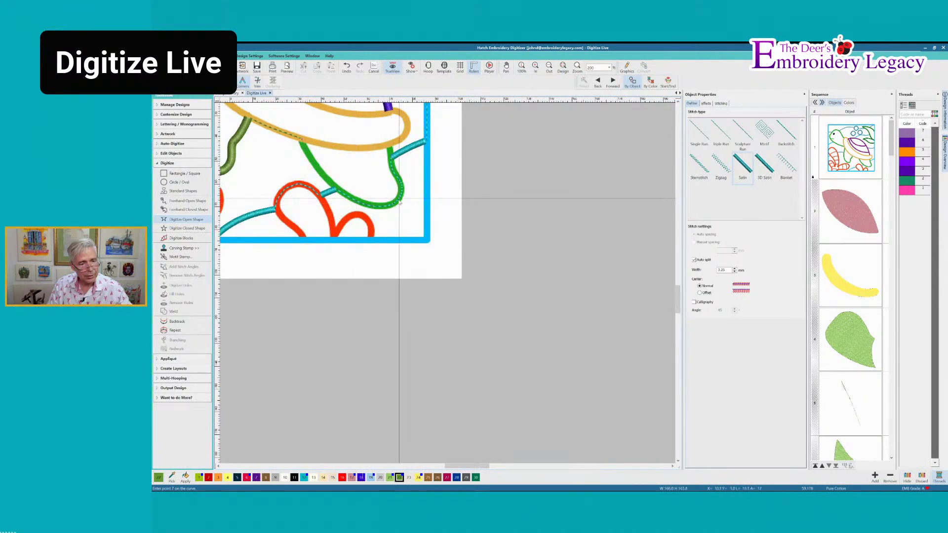
right_click(399, 197)
right_click(402, 187)
right_click(392, 168)
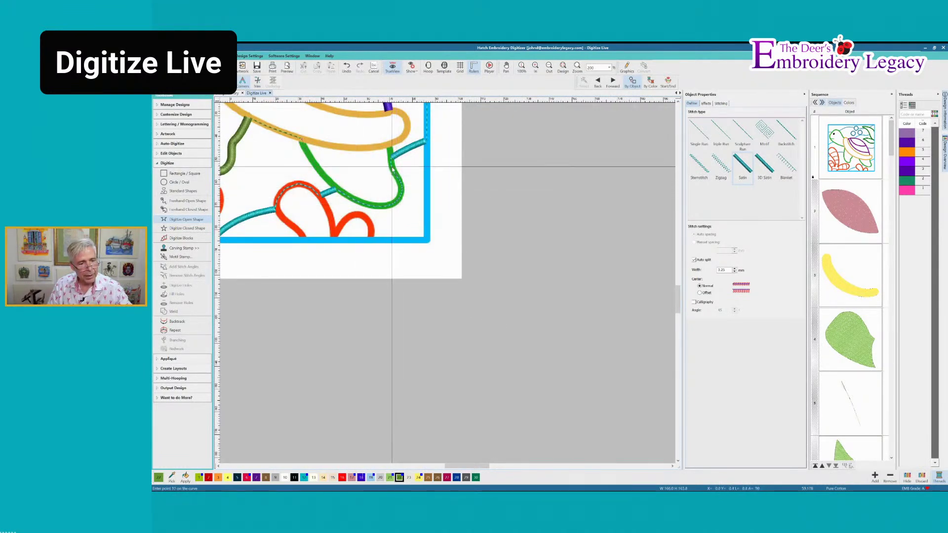
click(391, 157)
click(390, 147)
key(Return)
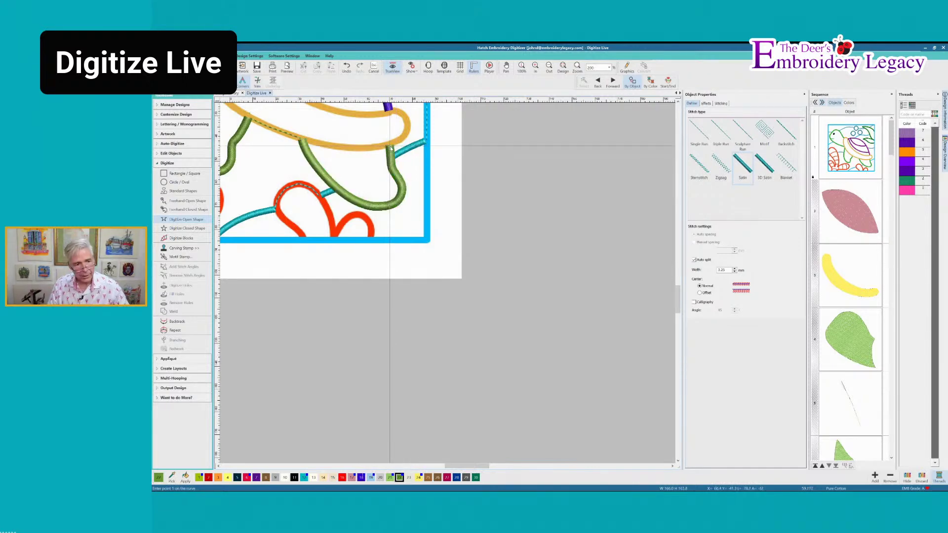
- Start a closed yellow satin shape for the shell rim, tracing its lower edge from the rear flipper towards the neck
click(209, 477)
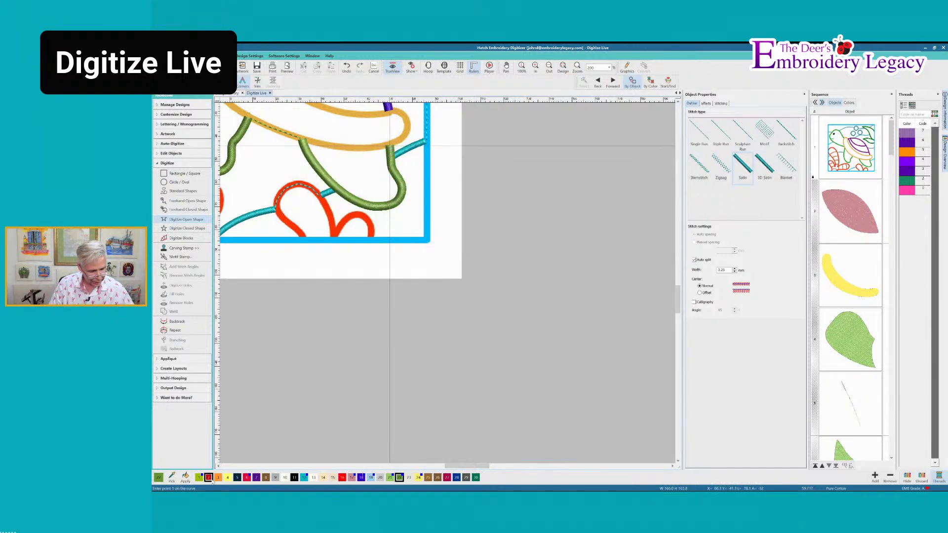
click(228, 477)
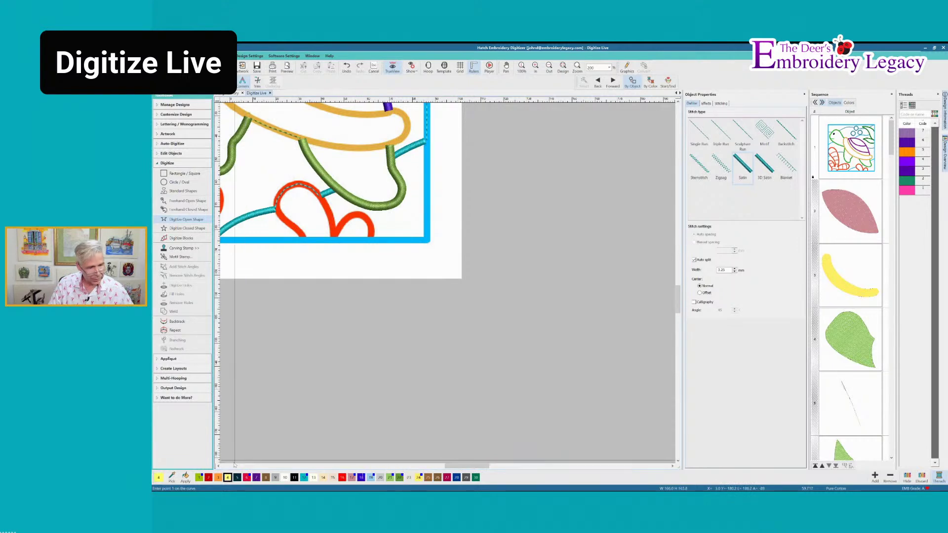
click(391, 146)
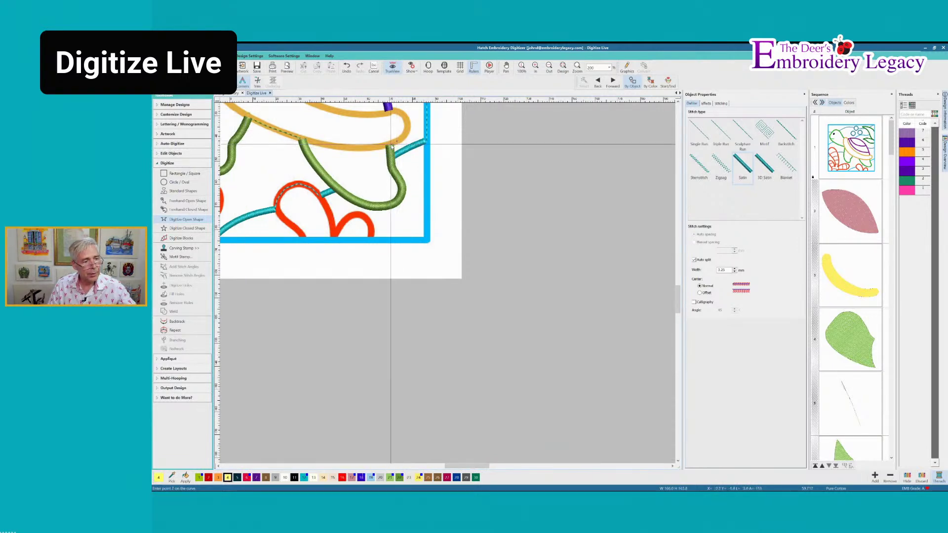
click(173, 229)
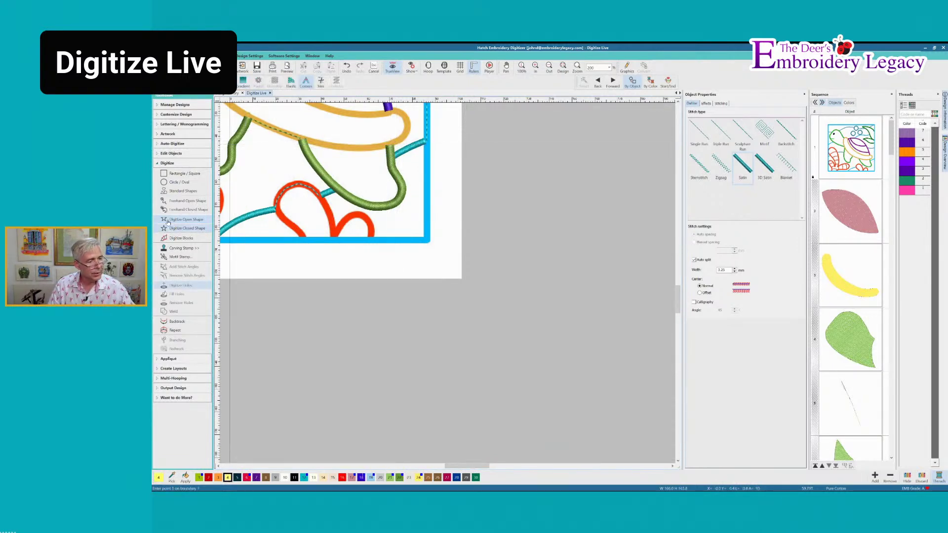
click(393, 142)
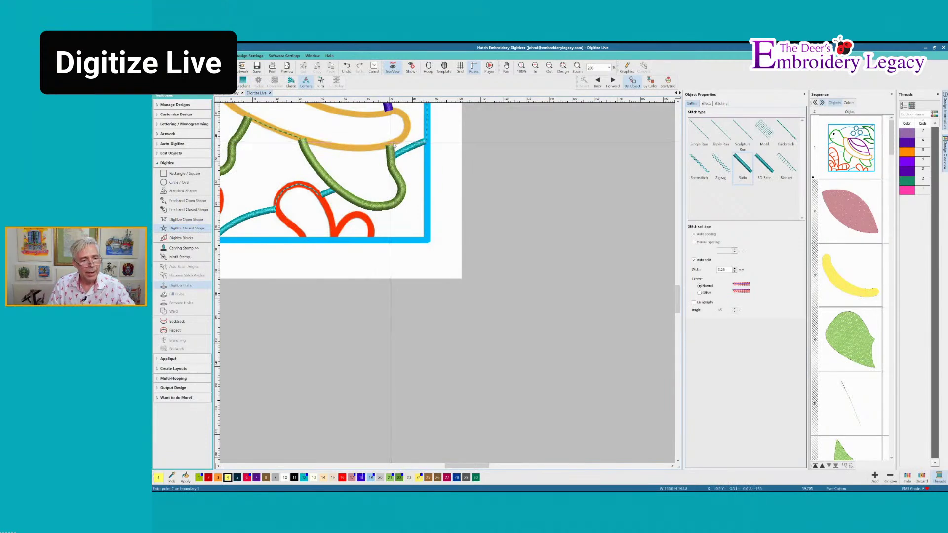
right_click(380, 144)
right_click(352, 147)
right_click(317, 142)
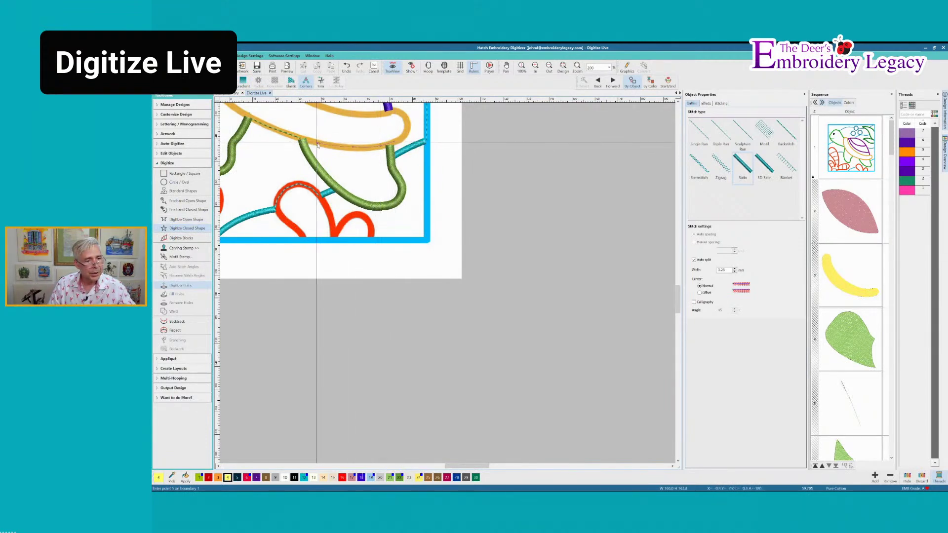
right_click(284, 132)
right_click(342, 200)
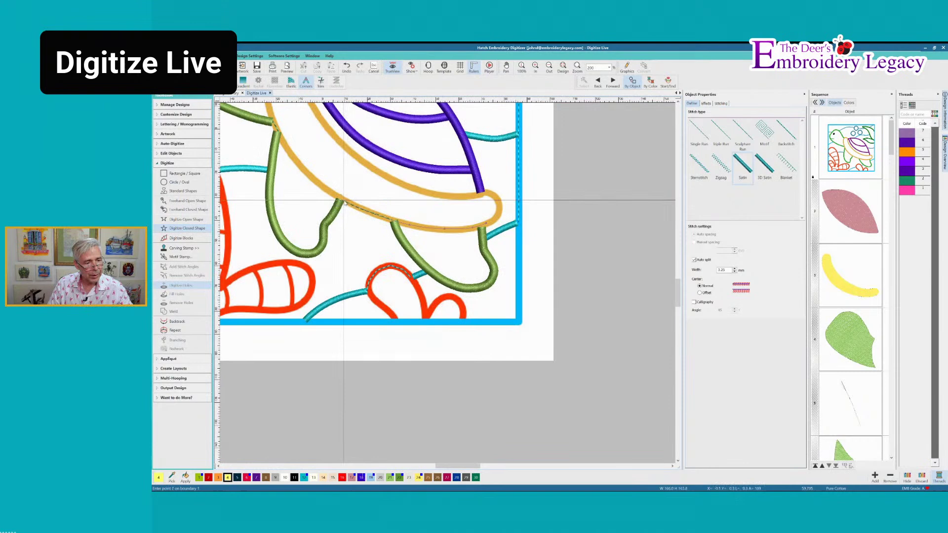
right_click(311, 178)
click(289, 152)
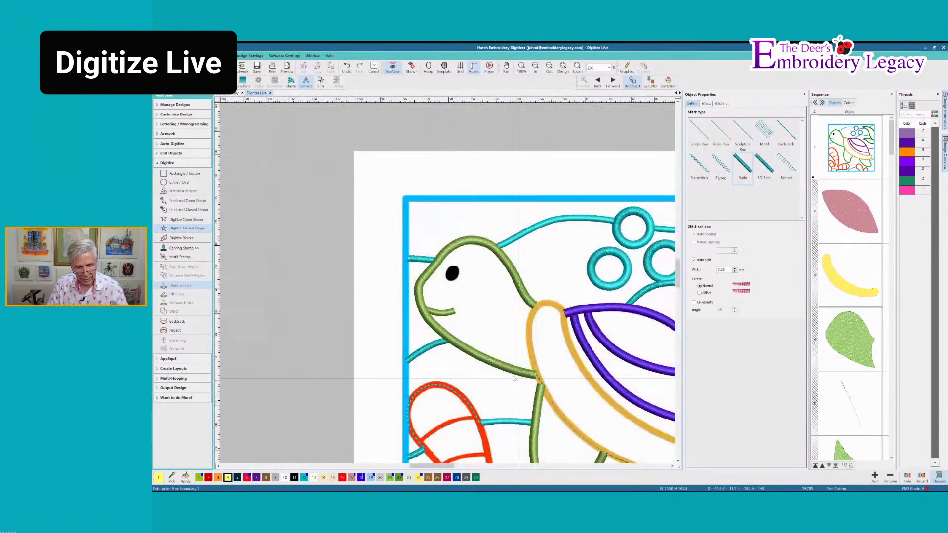
- Continue the shell rim's closed outline up along the neck, around the rounded front end and onto the inner edge
click(542, 385)
right_click(532, 360)
right_click(530, 330)
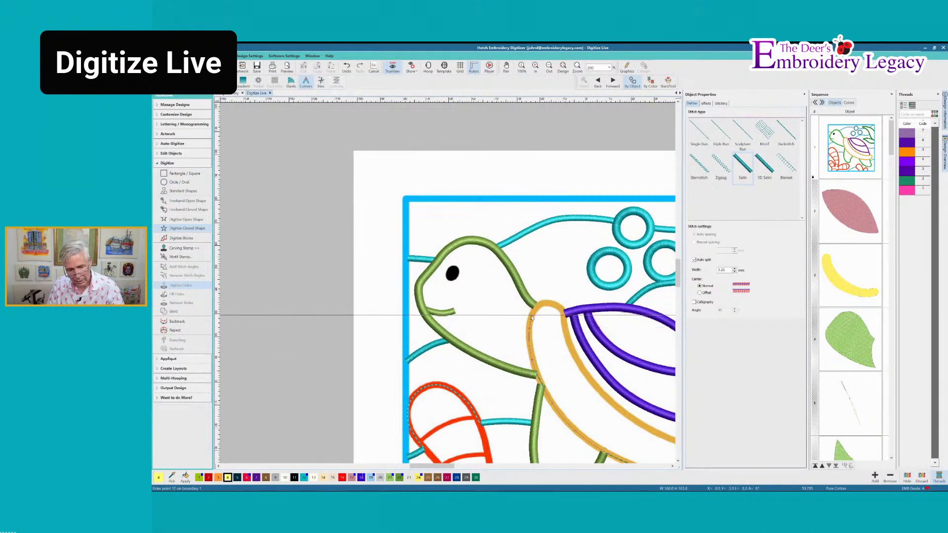
right_click(532, 316)
right_click(537, 306)
click(556, 305)
click(566, 312)
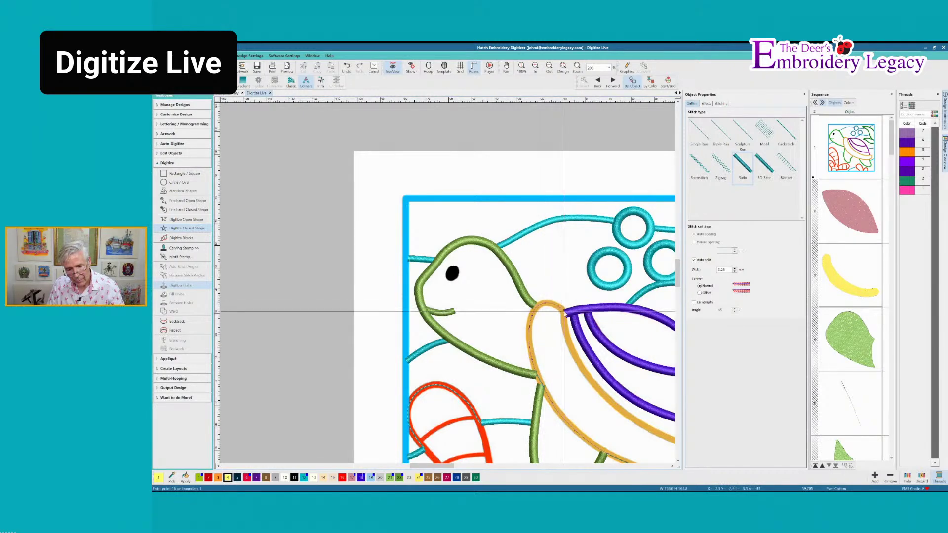
click(568, 330)
click(569, 341)
- Trace the shell rim's inner edge down to the tail, around its rounded end, and complete the closed yellow satin outline
right_click(499, 288)
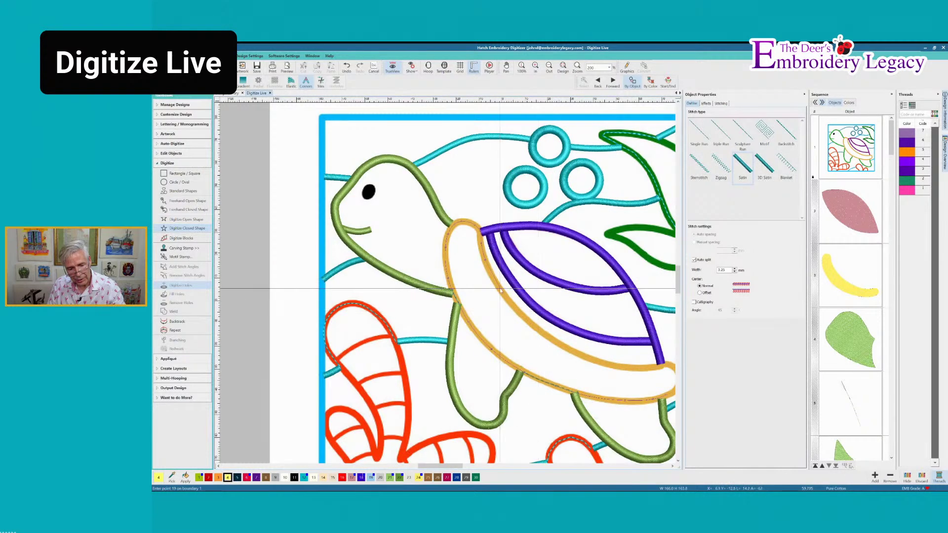
right_click(520, 314)
click(545, 335)
click(569, 350)
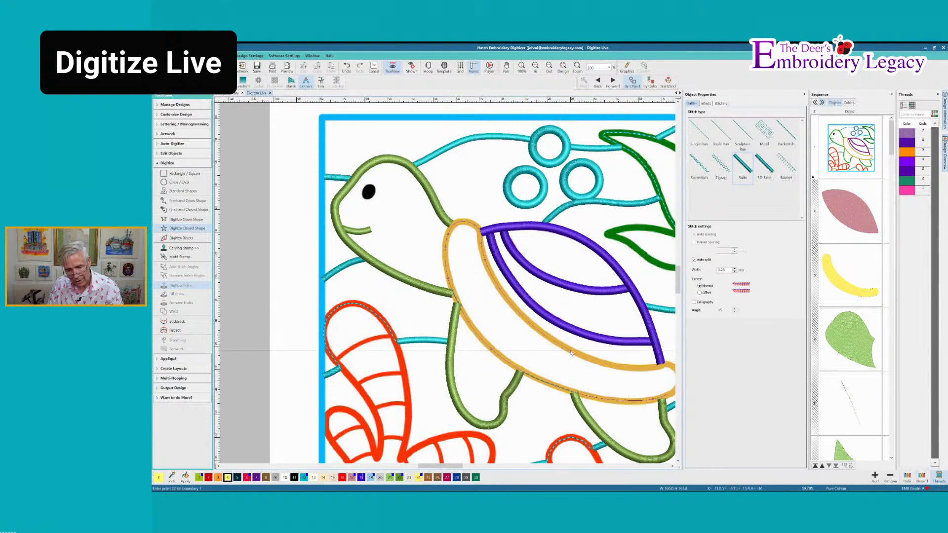
click(600, 362)
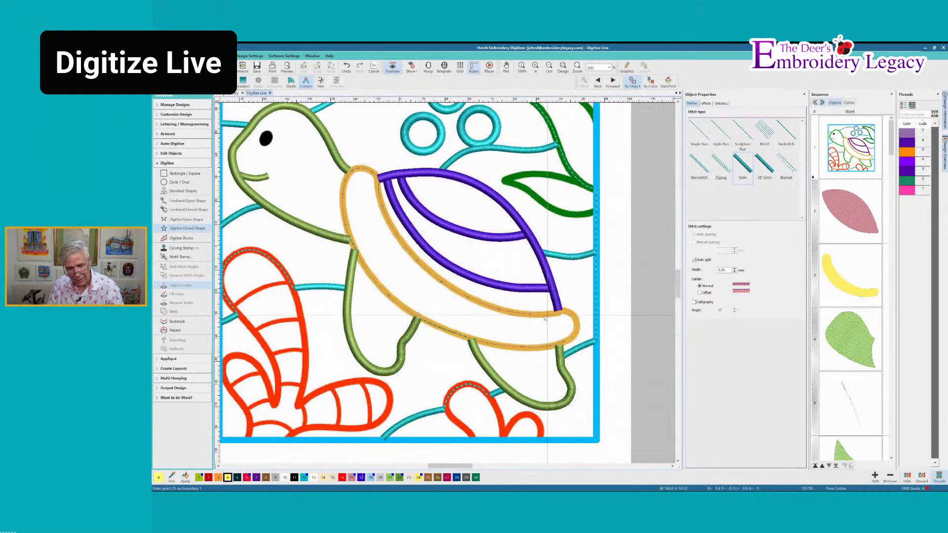
right_click(562, 312)
right_click(572, 315)
right_click(576, 326)
right_click(574, 333)
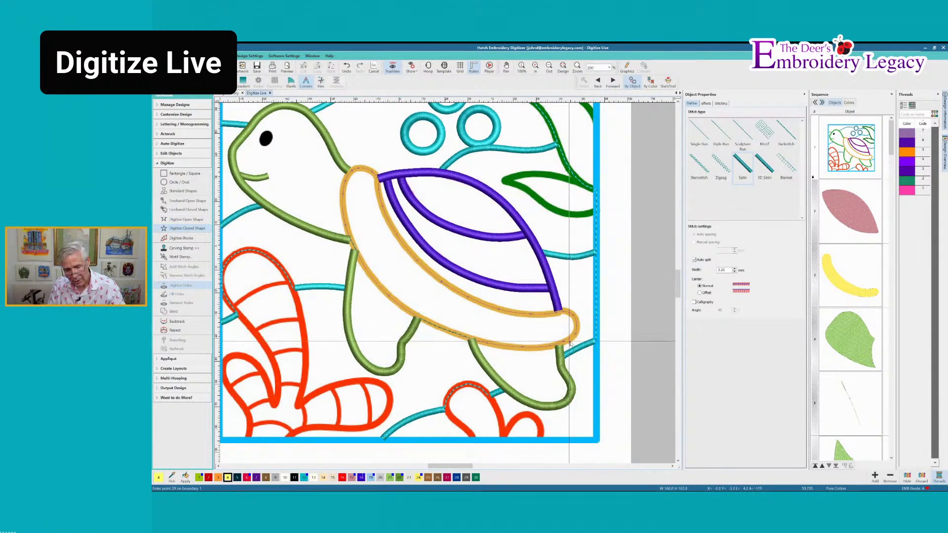
key(Return)
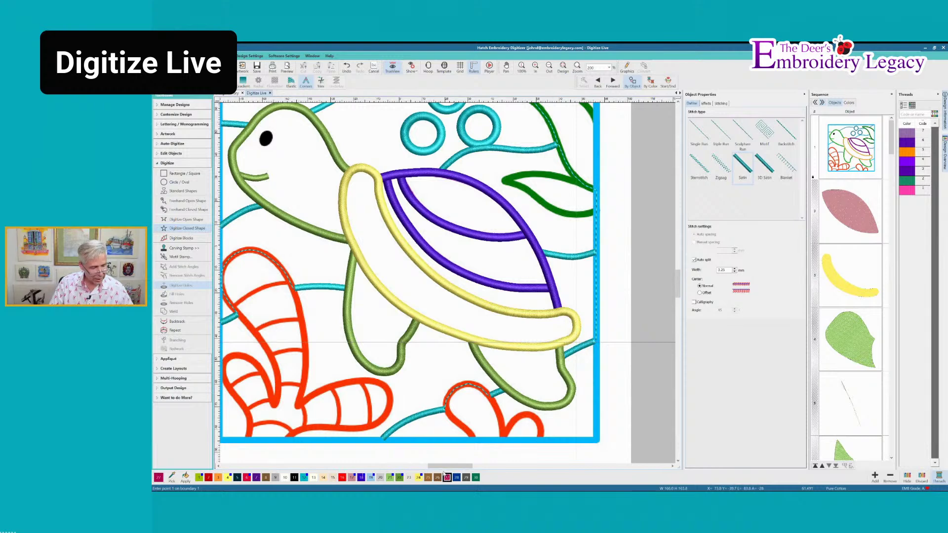
- Set the satin width to 2.25 mm and digitize an open crimson satin stripe across the small coral branch's upper part
click(722, 270)
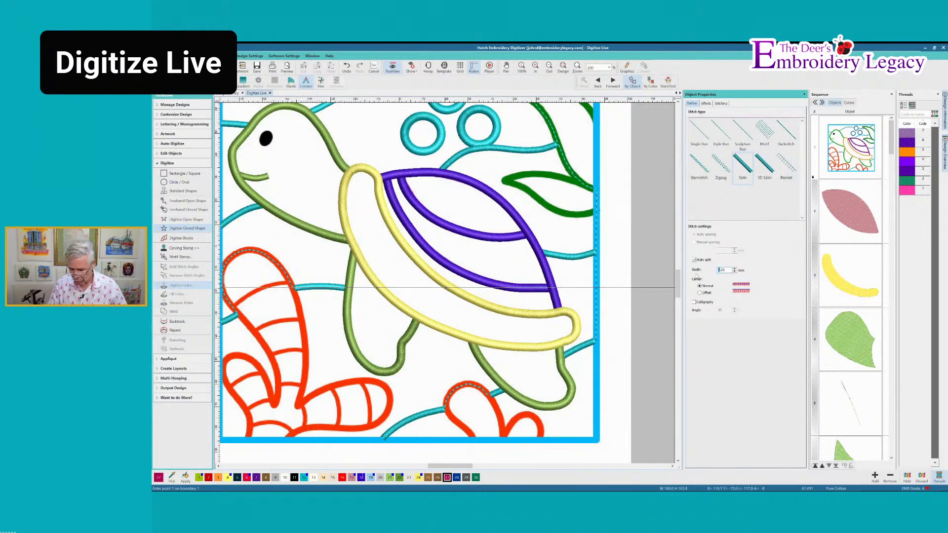
text(2.25)
key(Return)
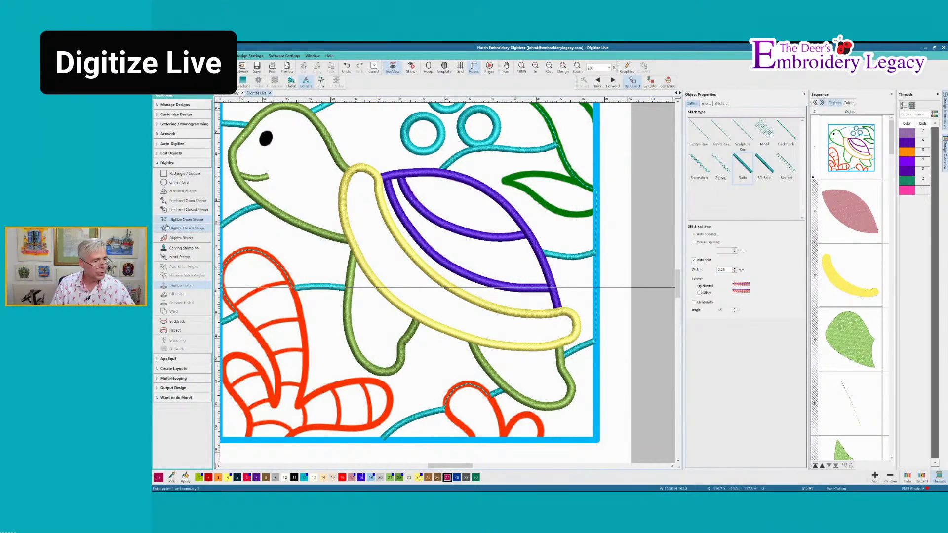
click(168, 220)
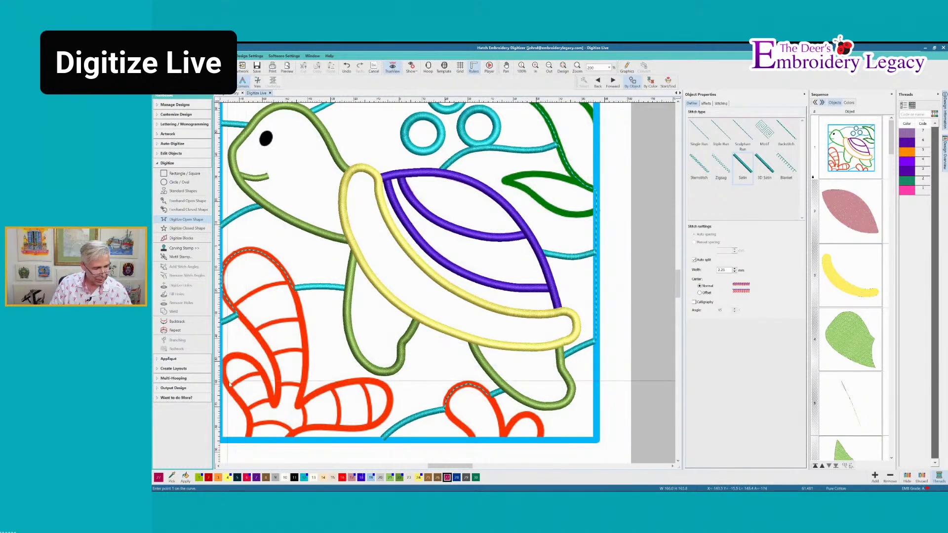
click(240, 379)
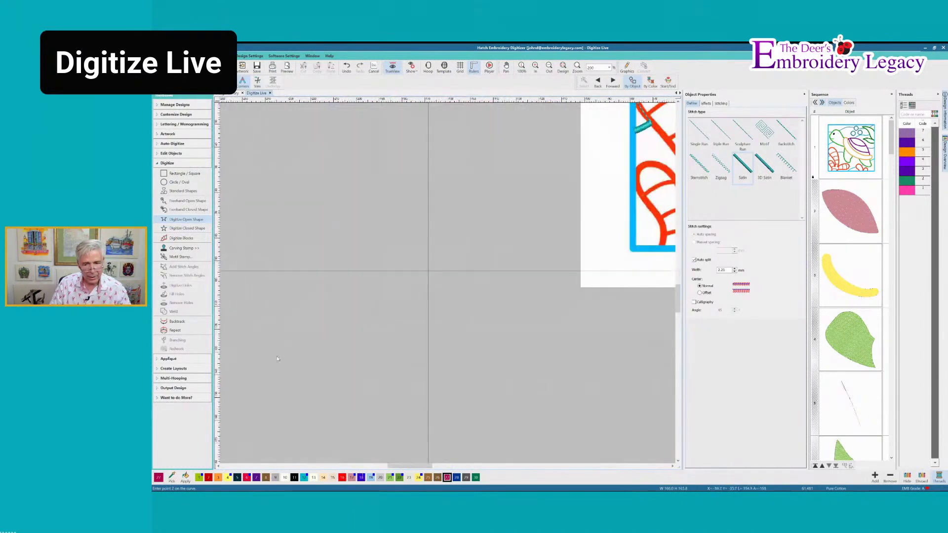
click(554, 247)
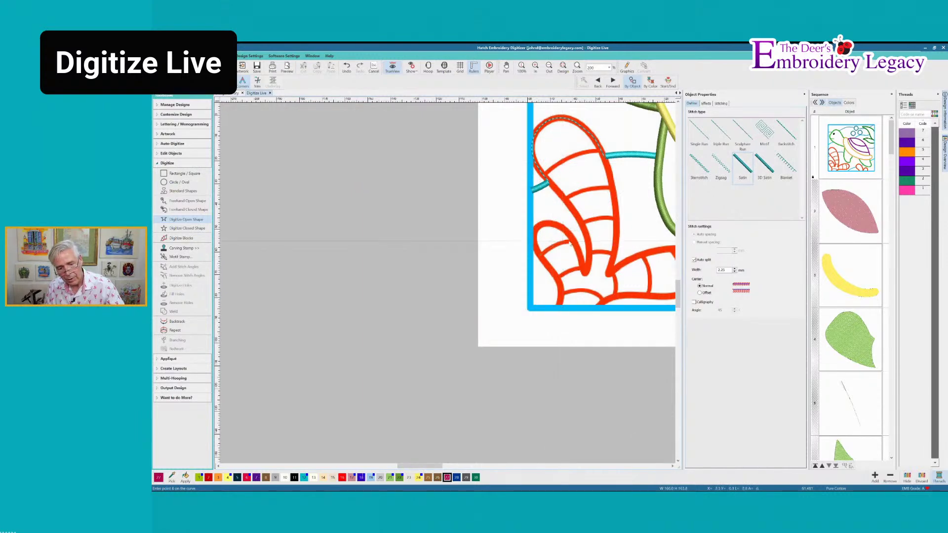
- Digitize a single-run travel line down the small coral branch's inner edge and a crimson satin stripe across its lower part
click(697, 136)
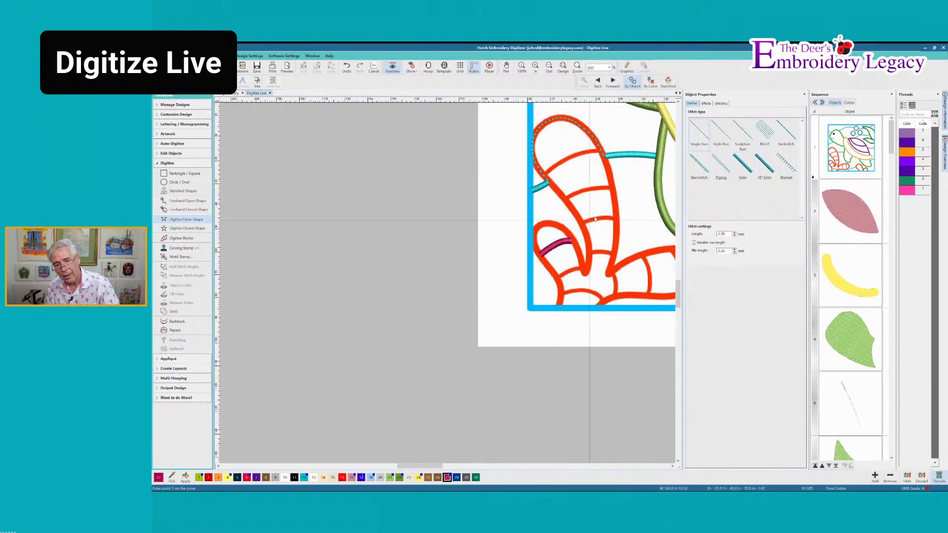
click(582, 266)
click(742, 163)
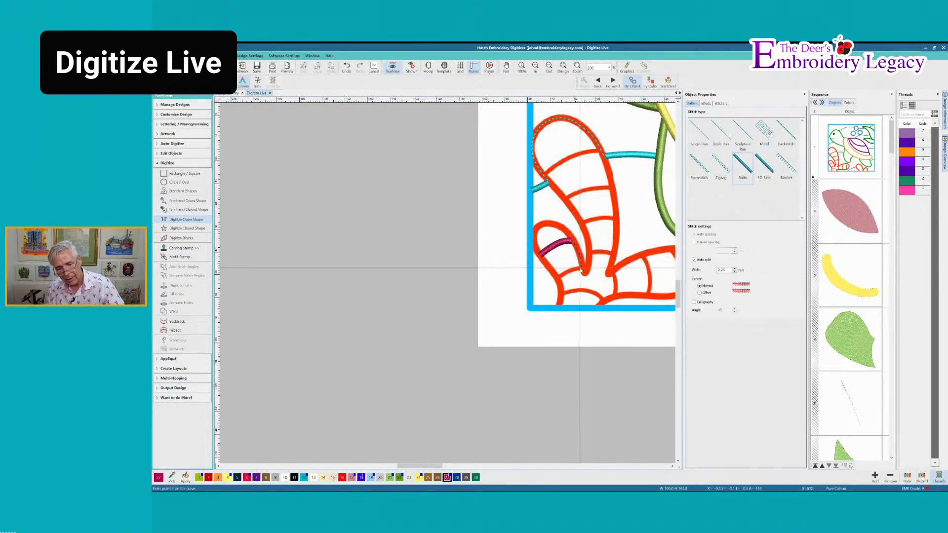
click(558, 277)
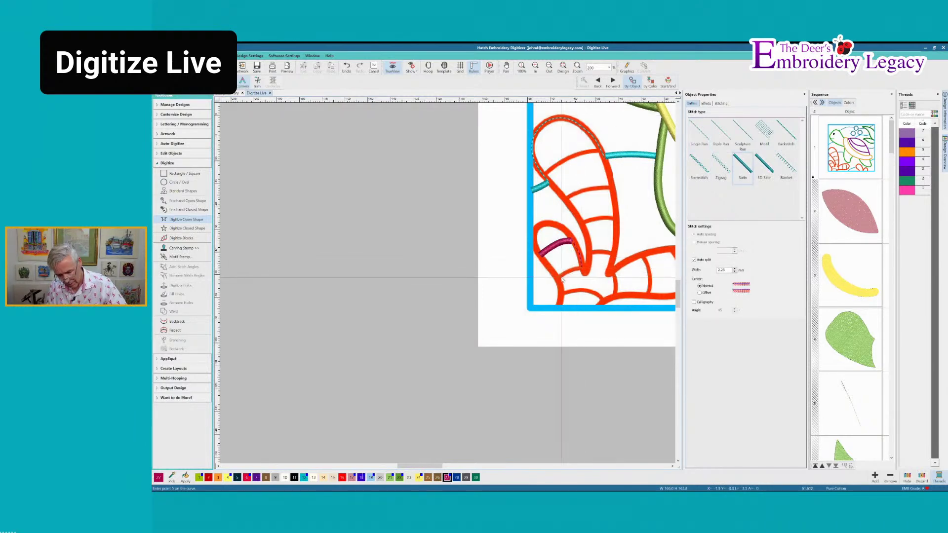
- Digitize a single-run travel line up to the tall coral branch and a crimson satin stripe across its lowest band
click(699, 131)
click(588, 269)
click(589, 254)
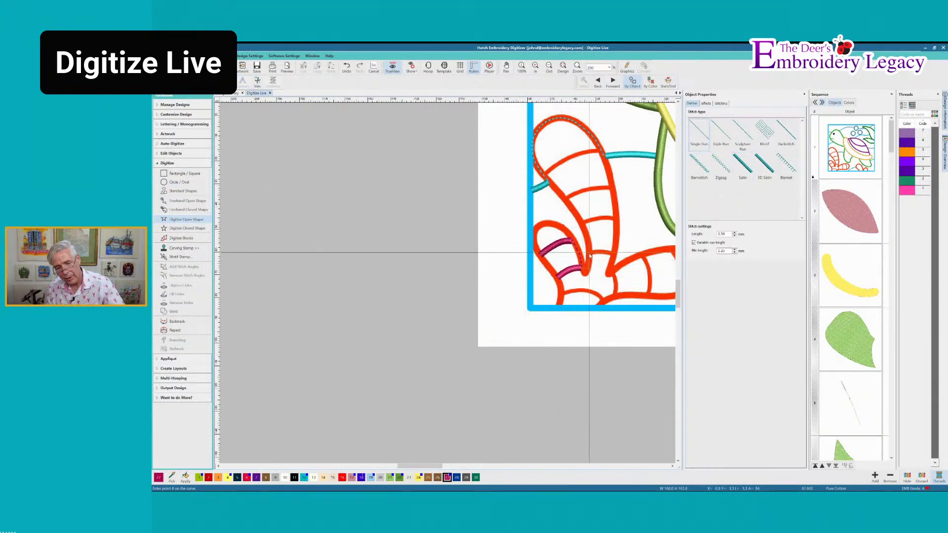
click(743, 166)
click(590, 252)
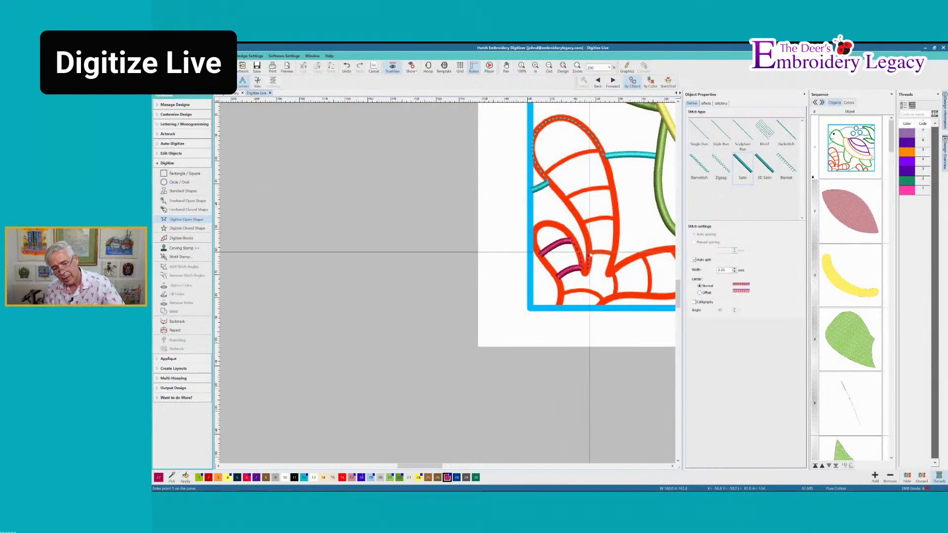
right_click(599, 251)
key(Return)
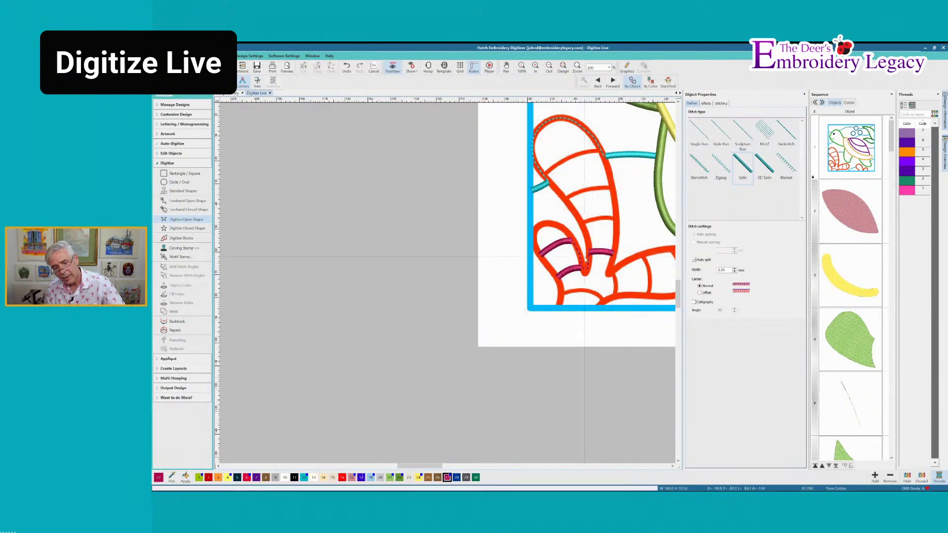
- Digitize a single-run travel line up the tall coral branch's left edge and a crimson satin stripe across its second band from the base
click(590, 253)
right_click(589, 239)
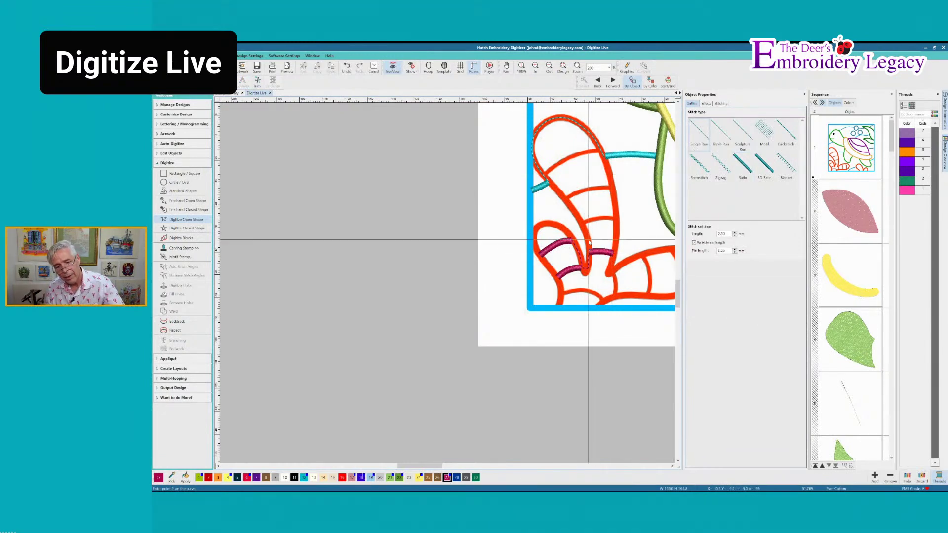
right_click(586, 229)
click(583, 223)
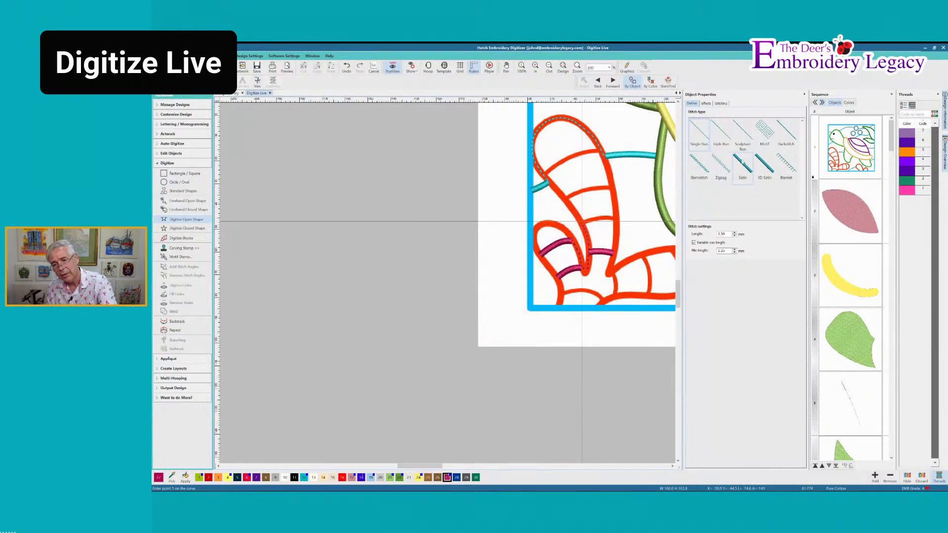
click(582, 222)
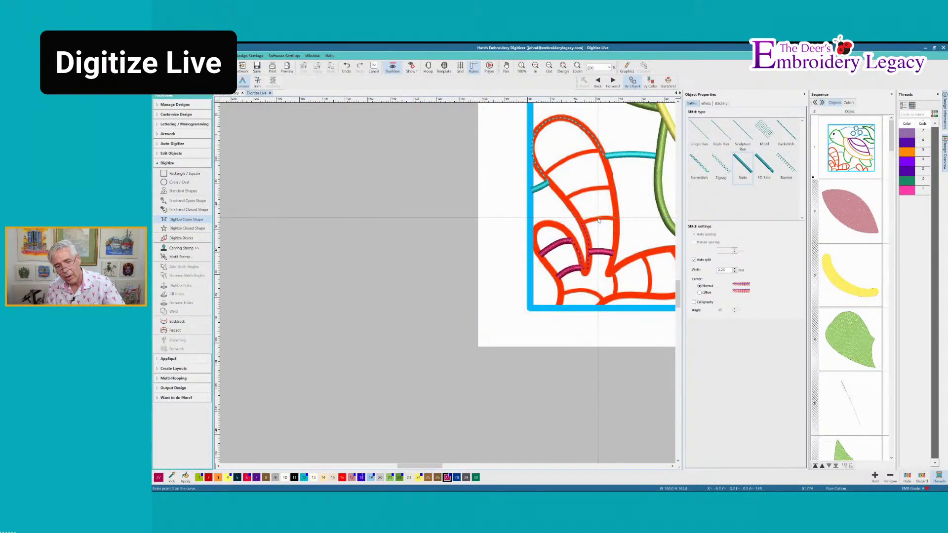
click(599, 220)
click(585, 224)
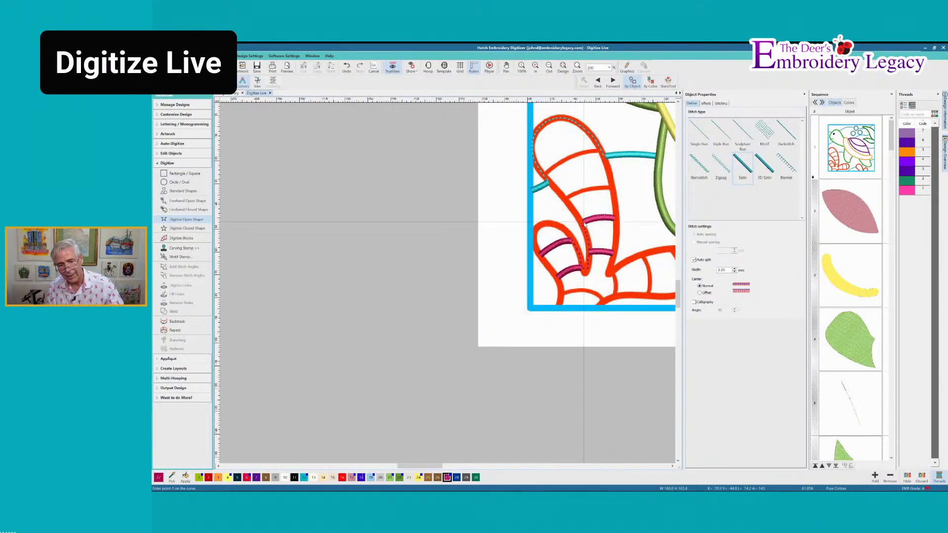
- Continue the single-run travel line up the tall coral branch and digitize a crimson satin stripe across its third band
click(699, 132)
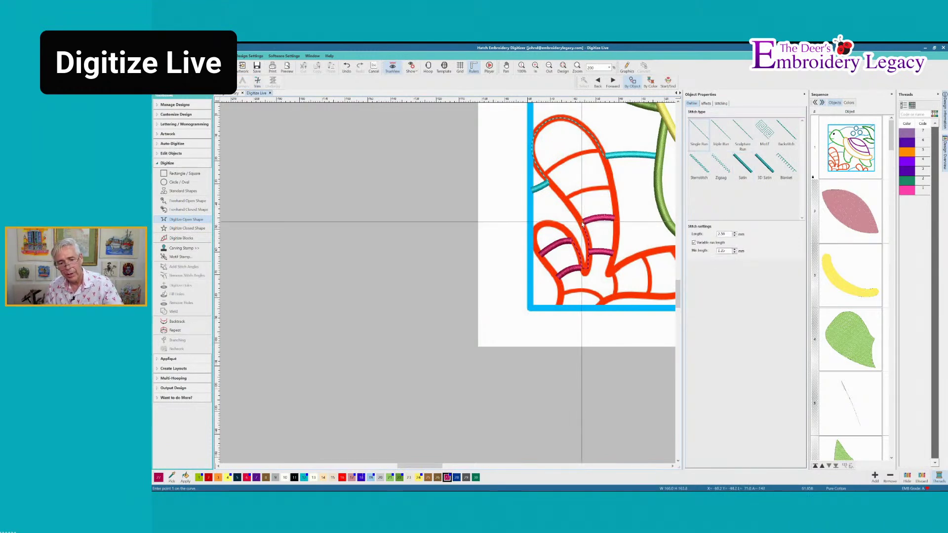
click(576, 215)
click(567, 199)
click(567, 200)
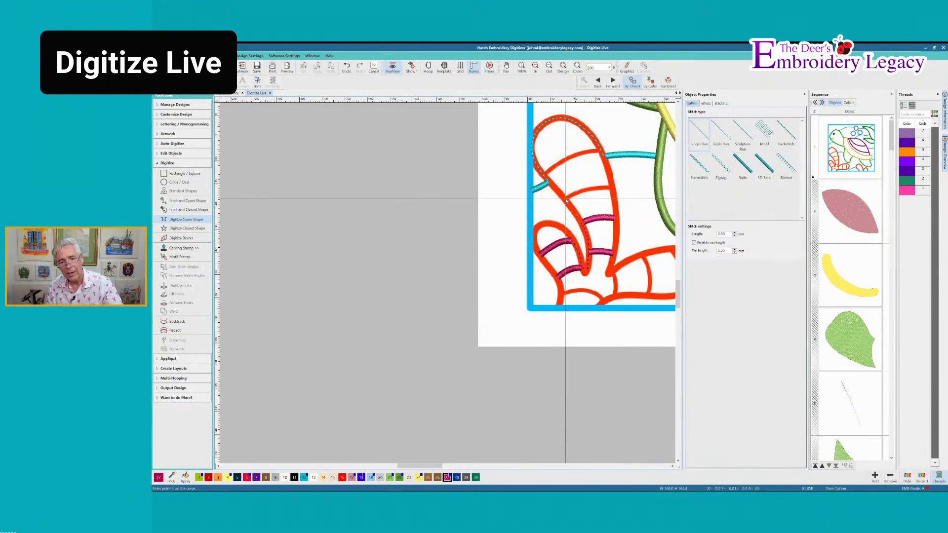
click(568, 198)
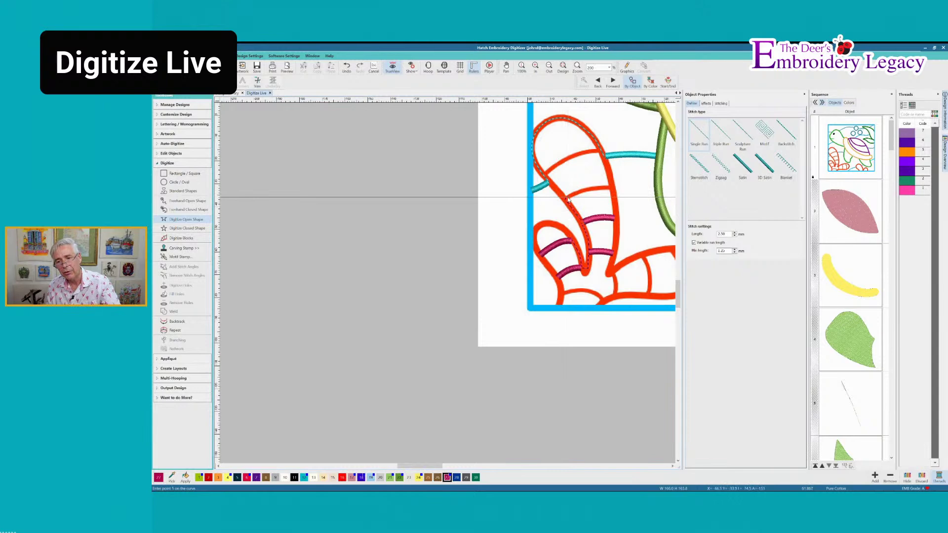
click(743, 164)
click(610, 188)
right_click(591, 189)
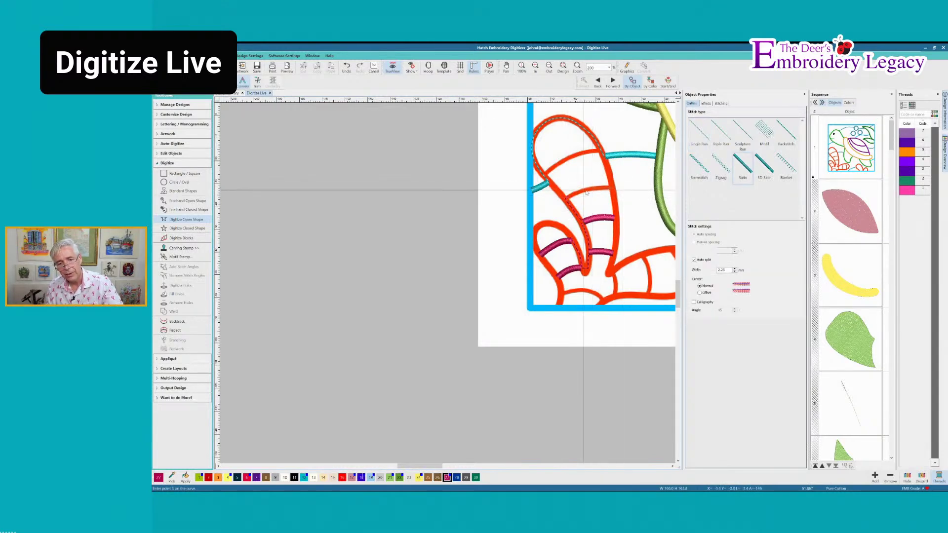
right_click(576, 192)
click(566, 199)
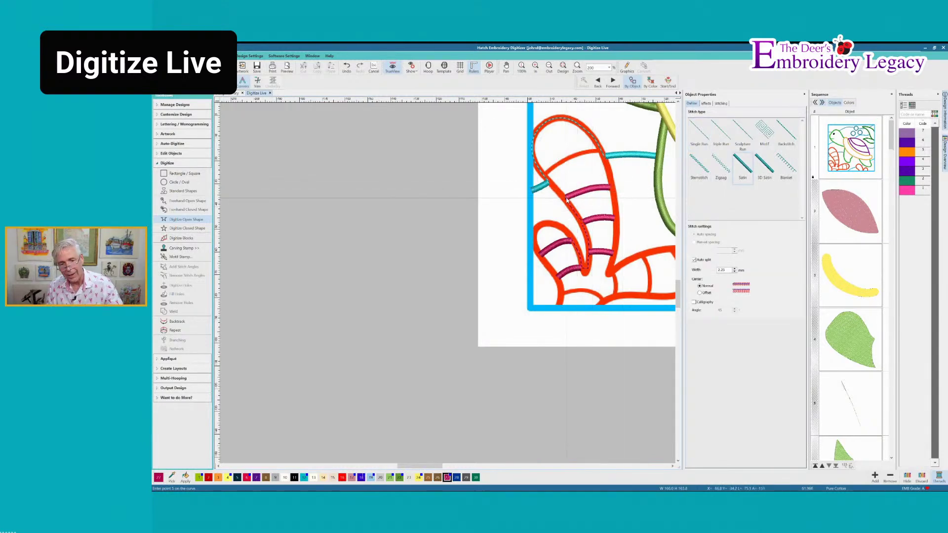
- Digitize a single-run travel line to the tall coral branch's highest band and a curved crimson satin stripe across it
click(699, 132)
click(567, 199)
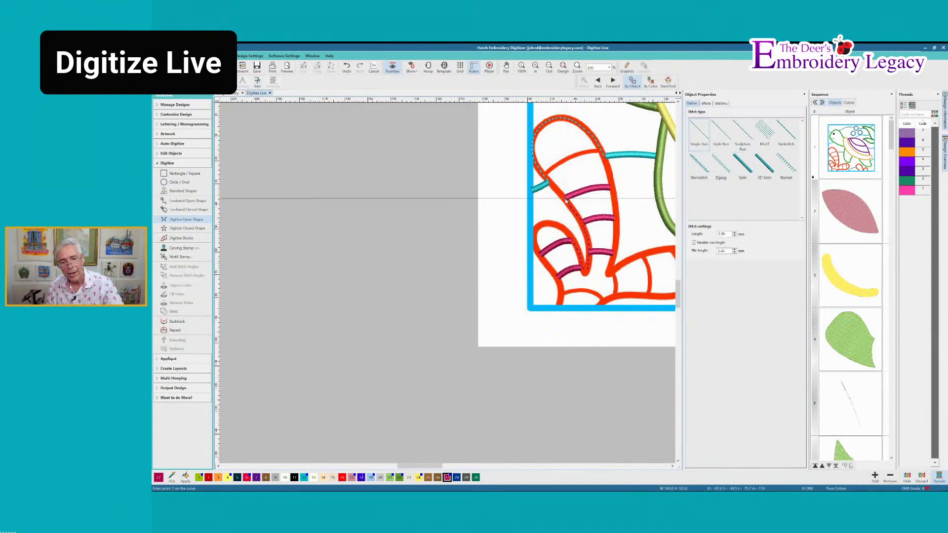
click(544, 177)
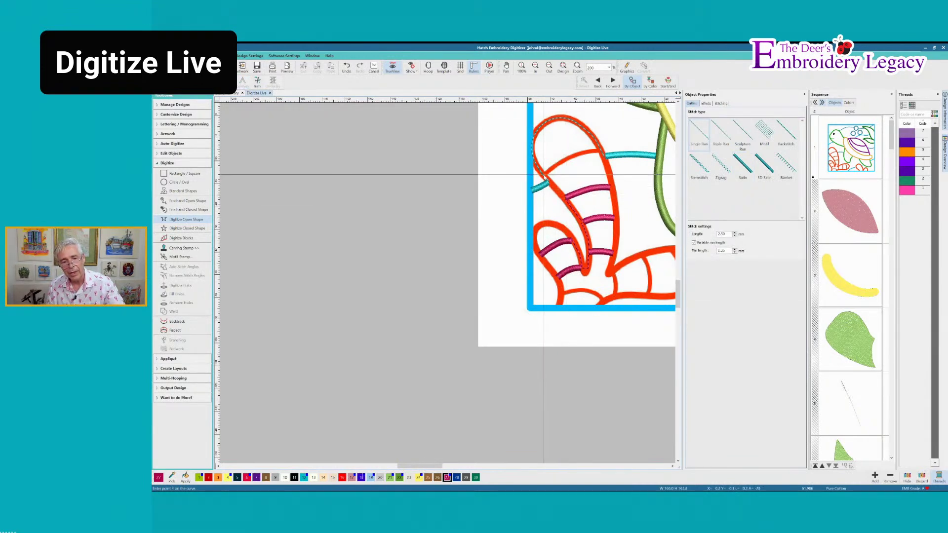
key(Return)
click(742, 169)
click(544, 174)
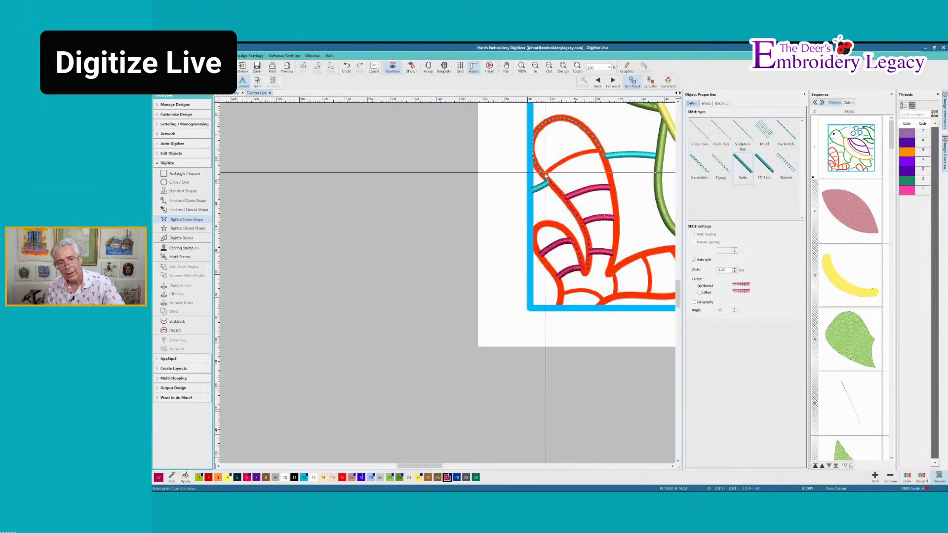
right_click(555, 166)
right_click(572, 155)
right_click(587, 152)
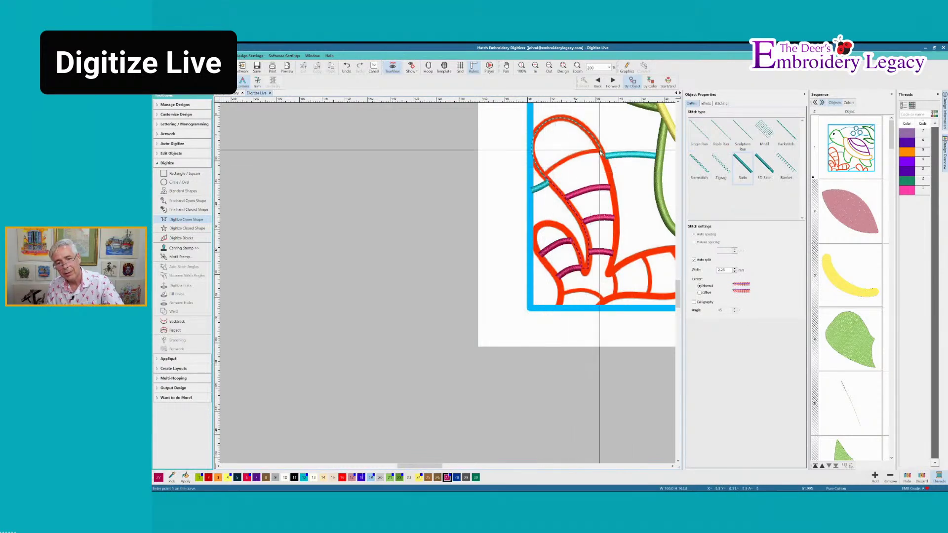
- Digitize a single-run travel line down the tall branch's right edge and a crimson satin stripe across the low horizontal branch's base
click(699, 131)
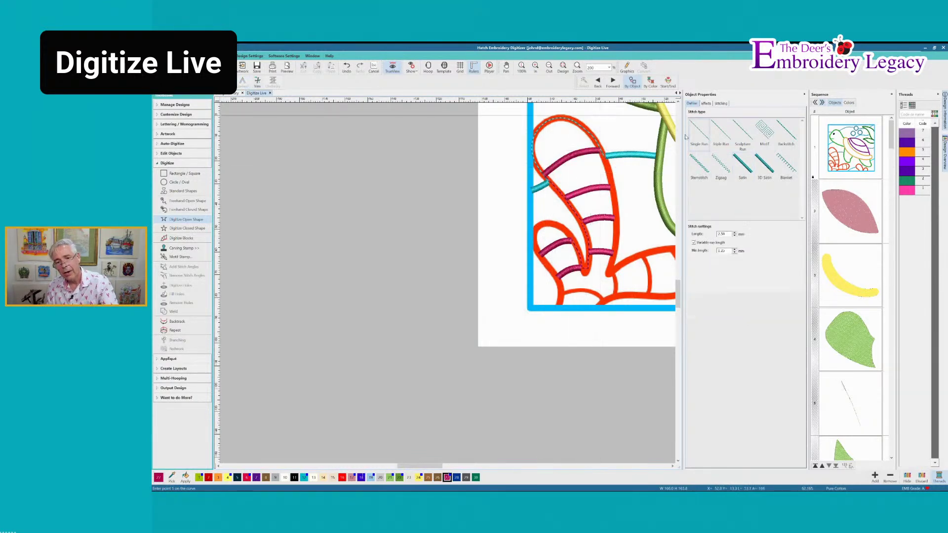
click(602, 151)
right_click(608, 166)
right_click(615, 191)
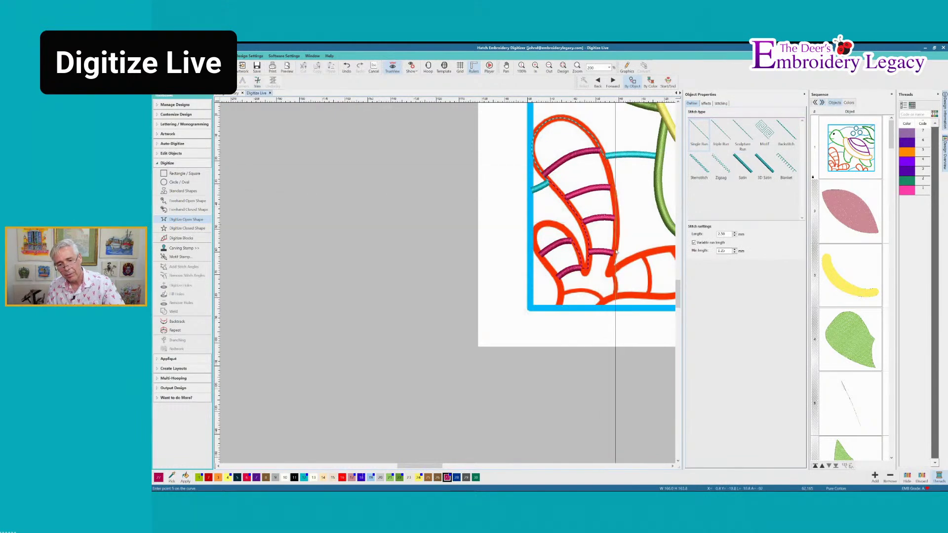
click(611, 272)
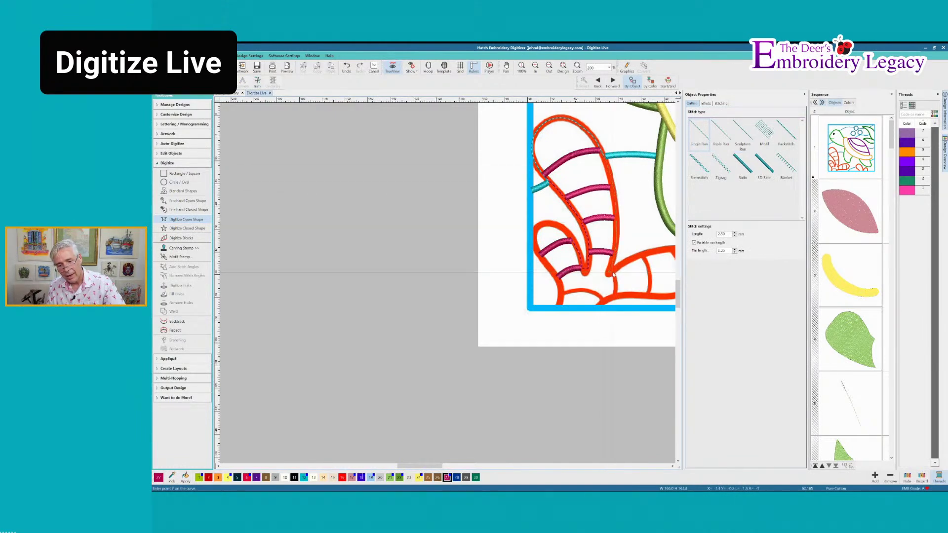
key(Return)
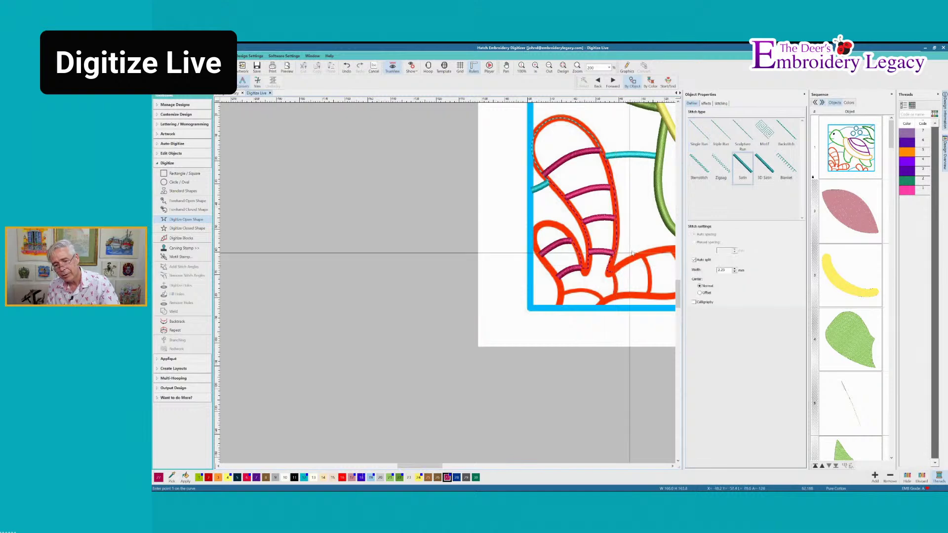
click(612, 272)
right_click(615, 278)
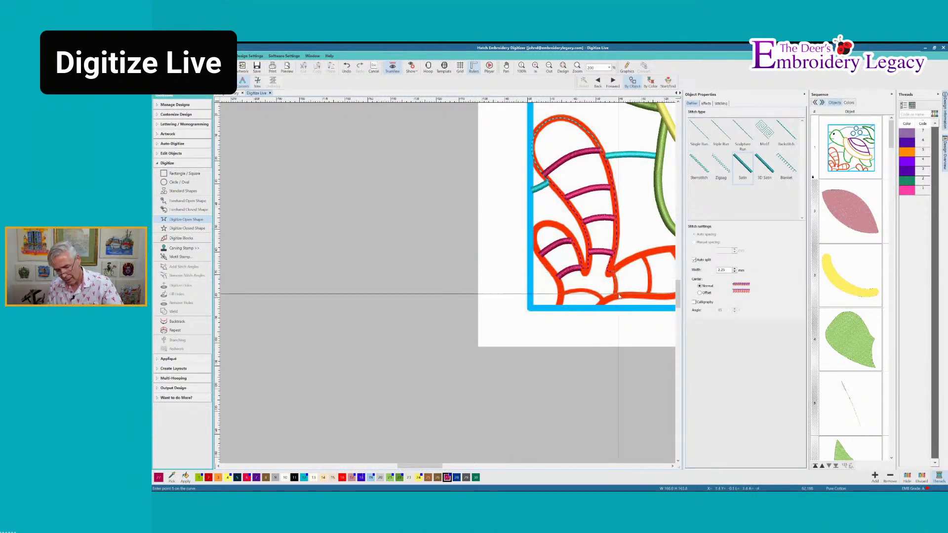
key(Return)
- Digitize a short single-run travel line to the coral's base and a curved crimson satin stripe across the base below the small branch
click(705, 136)
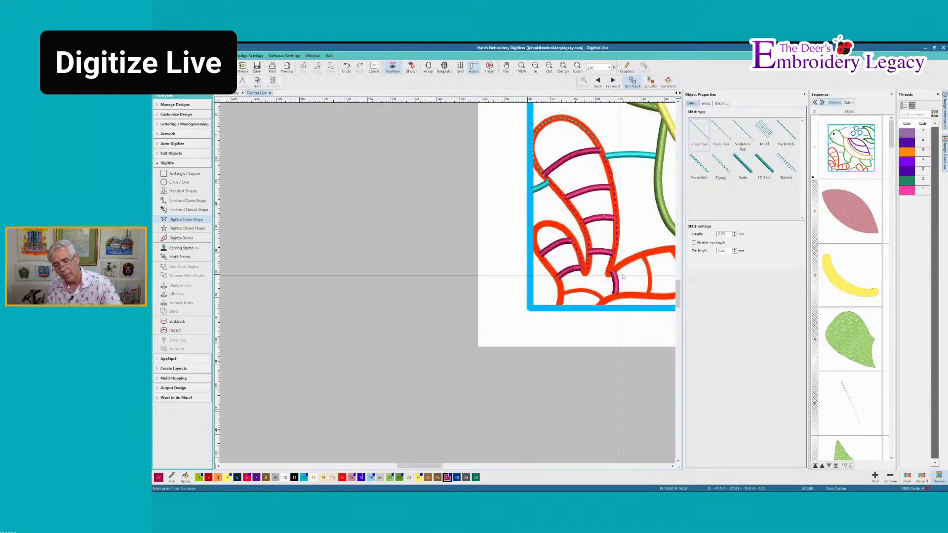
click(613, 295)
click(610, 298)
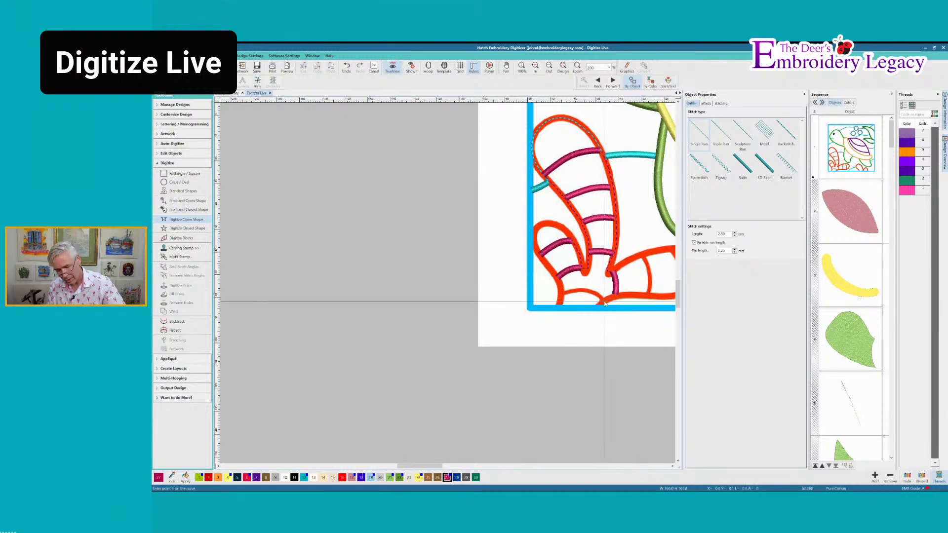
click(744, 166)
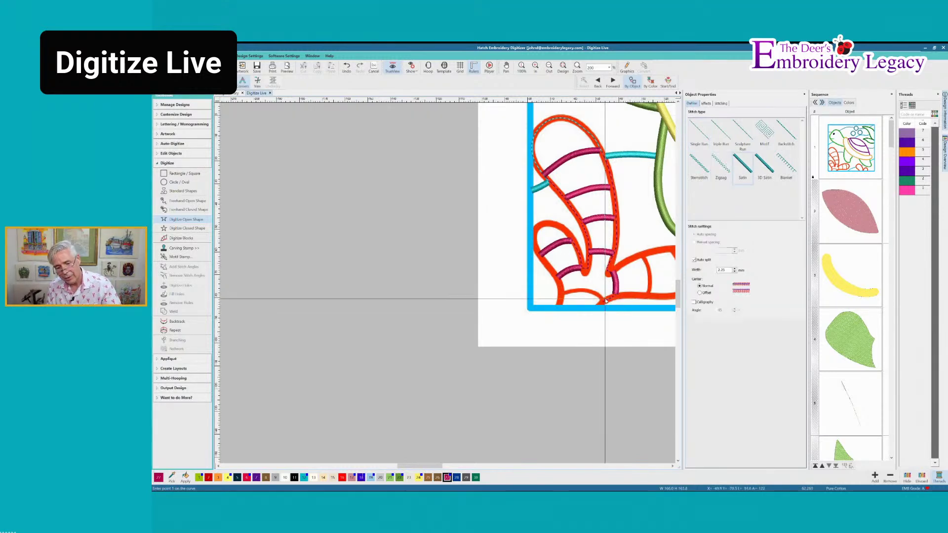
click(603, 299)
right_click(592, 293)
click(577, 291)
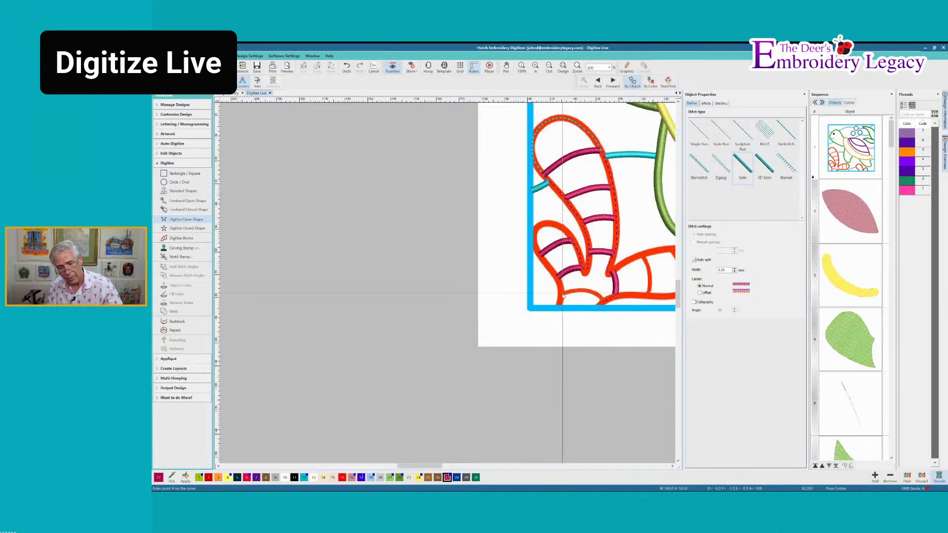
- Digitize a single-run travel line along the low horizontal branch's lower edge and a crimson satin stripe across its middle band
click(701, 132)
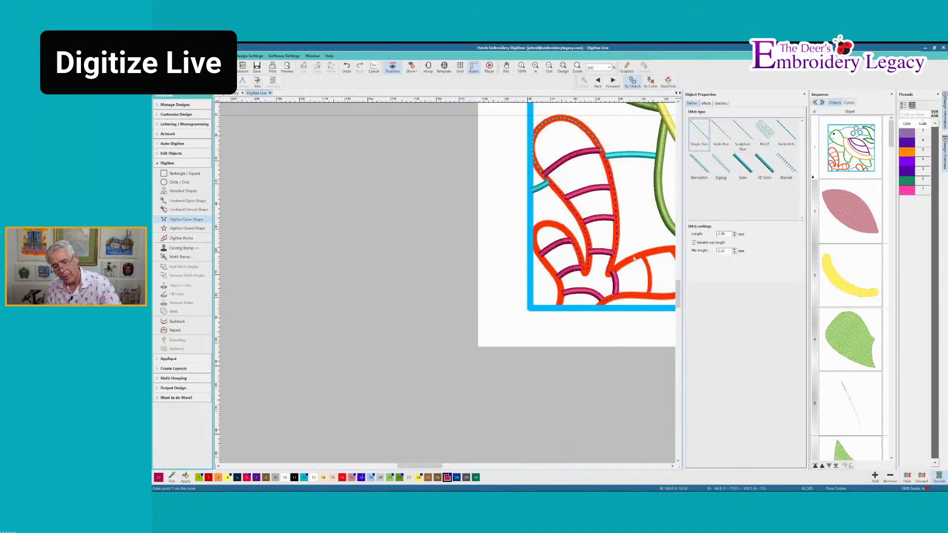
click(602, 300)
click(611, 298)
right_click(621, 295)
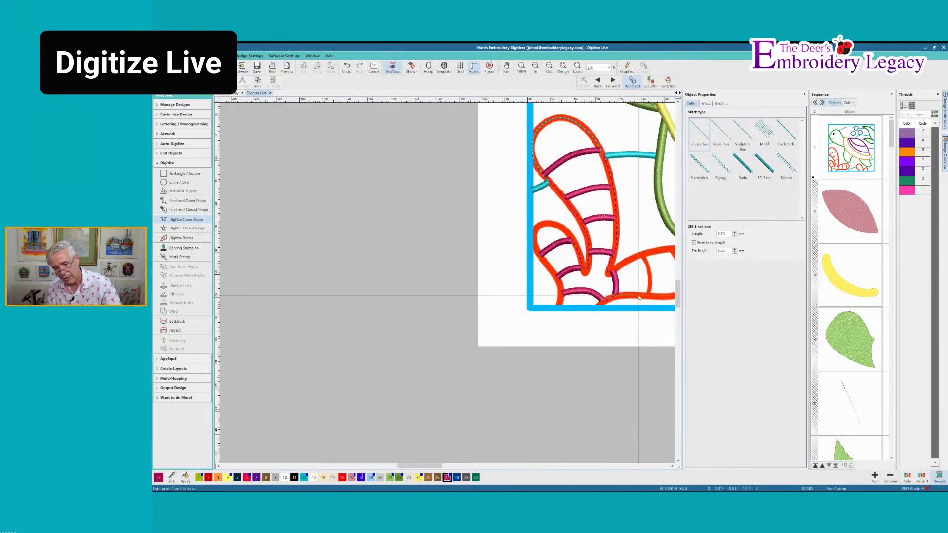
right_click(639, 296)
key(Return)
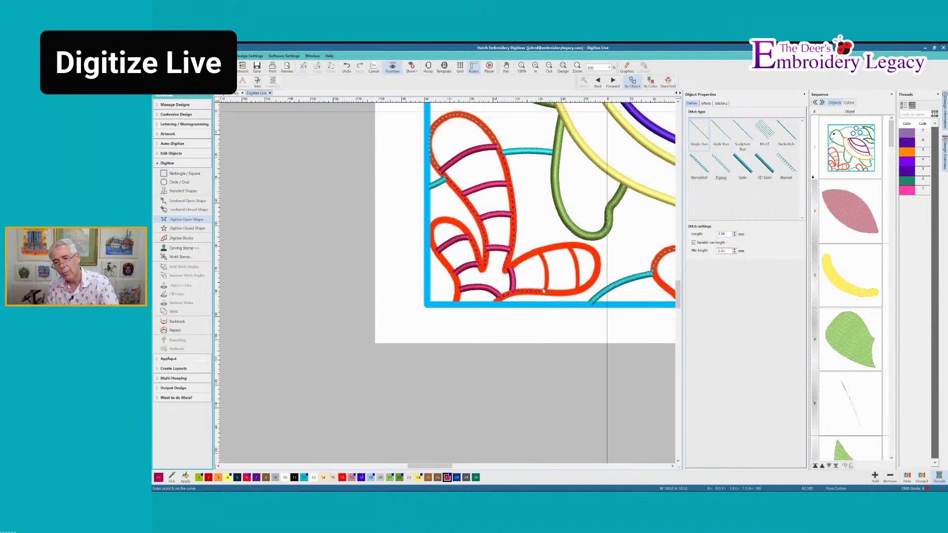
key(shift+i)
click(545, 291)
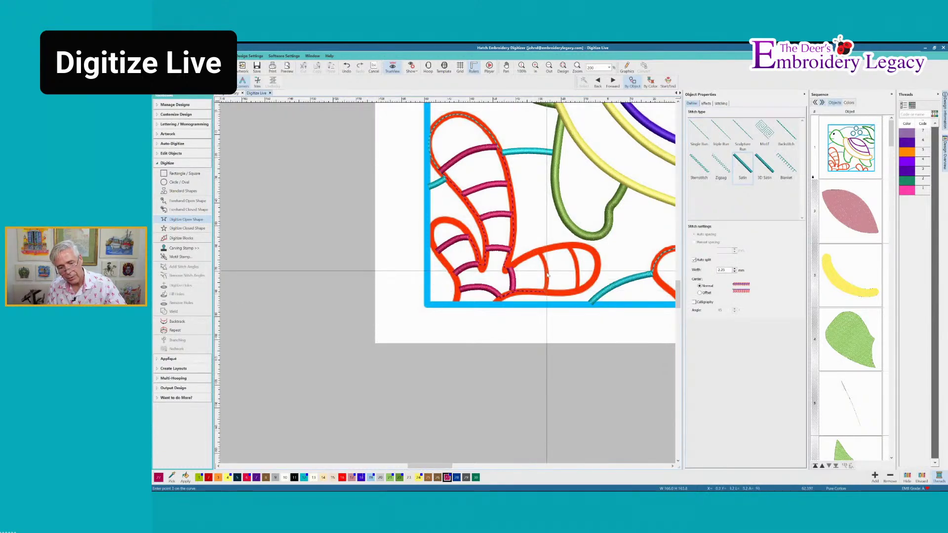
click(536, 252)
key(Return)
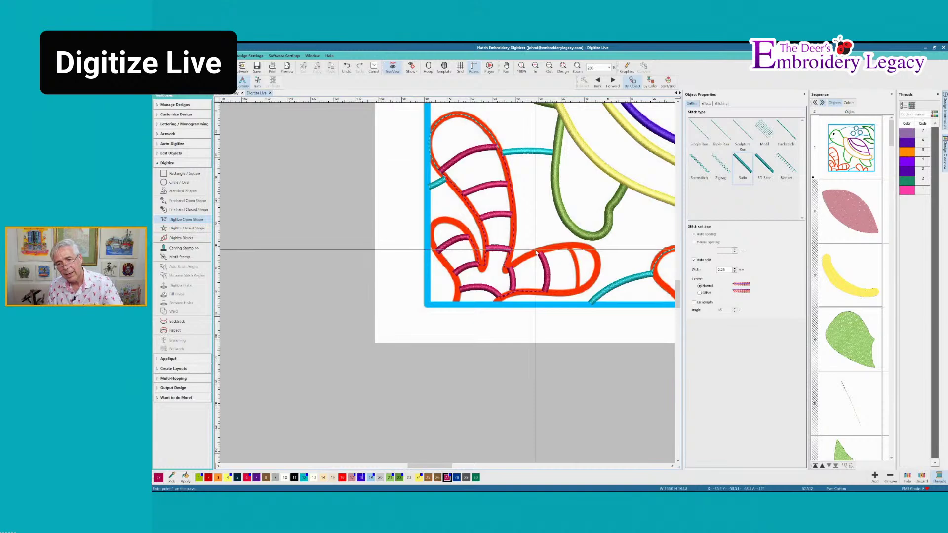
- Digitize a single-run travel line along the low horizontal branch's upper edge and a crimson satin stripe across its outermost band
click(547, 251)
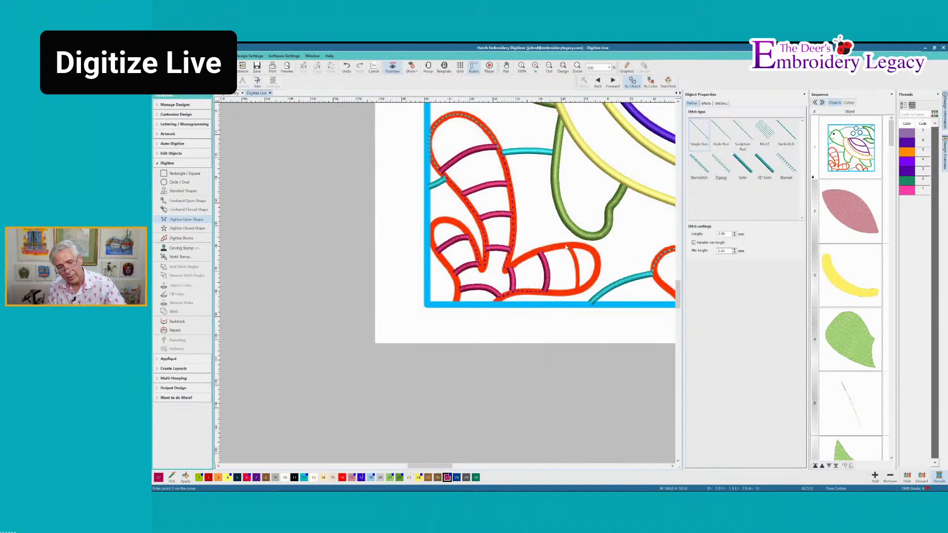
click(568, 247)
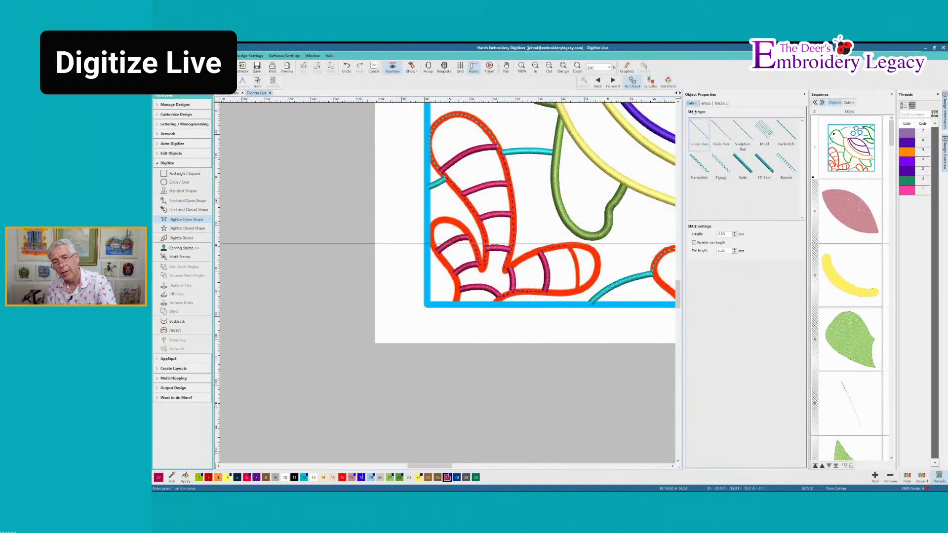
click(742, 165)
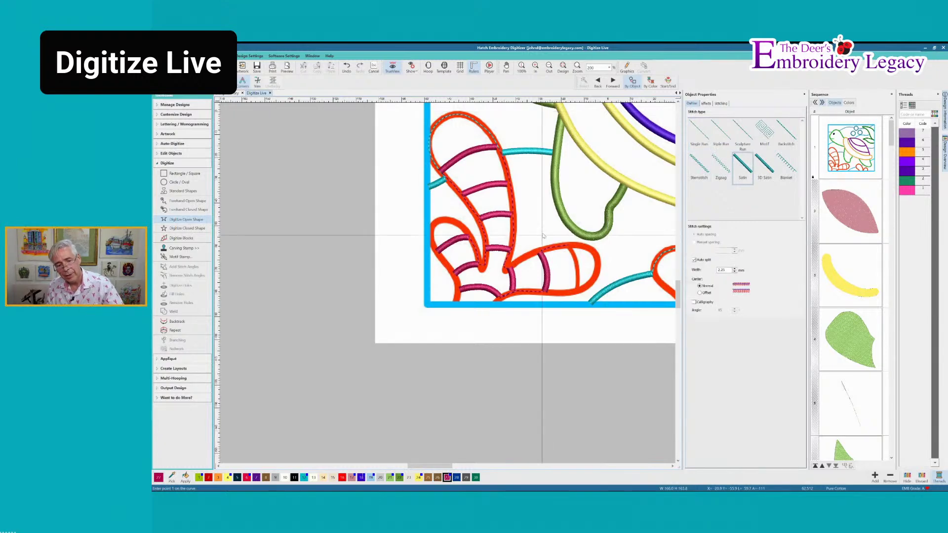
click(572, 251)
right_click(573, 252)
right_click(577, 269)
right_click(579, 283)
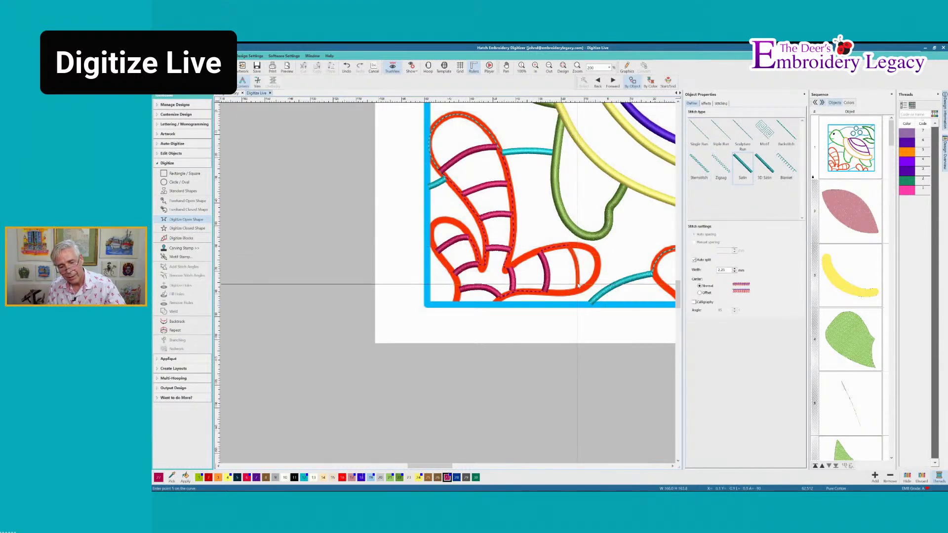
click(577, 288)
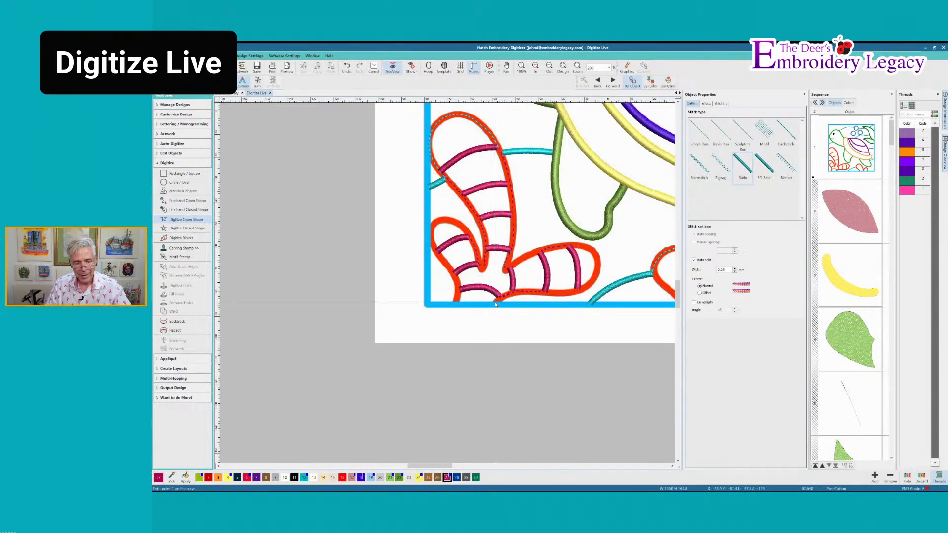
- Set the satin width and digitize the low horizontal coral branch's outline in crimson satin, from the coral's base around the tip to the tall branch
click(721, 270)
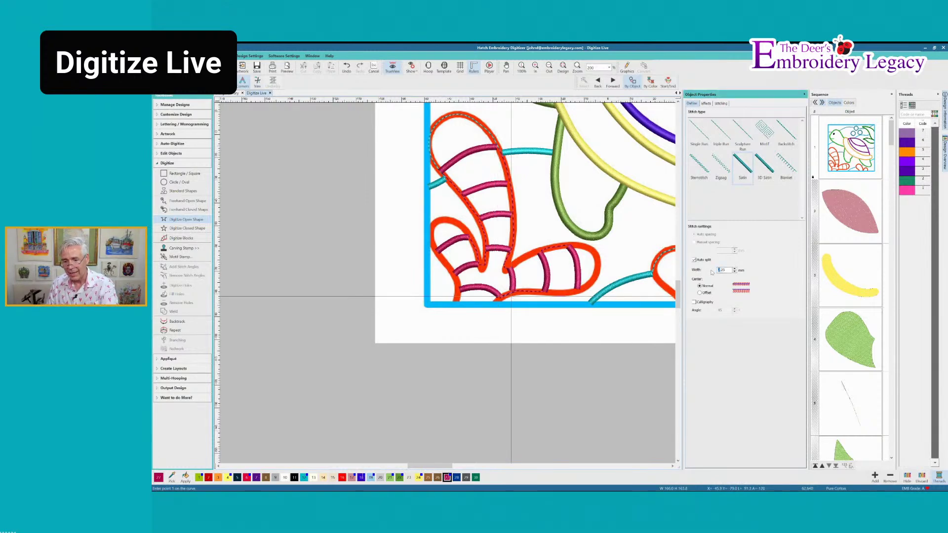
click(496, 303)
right_click(502, 296)
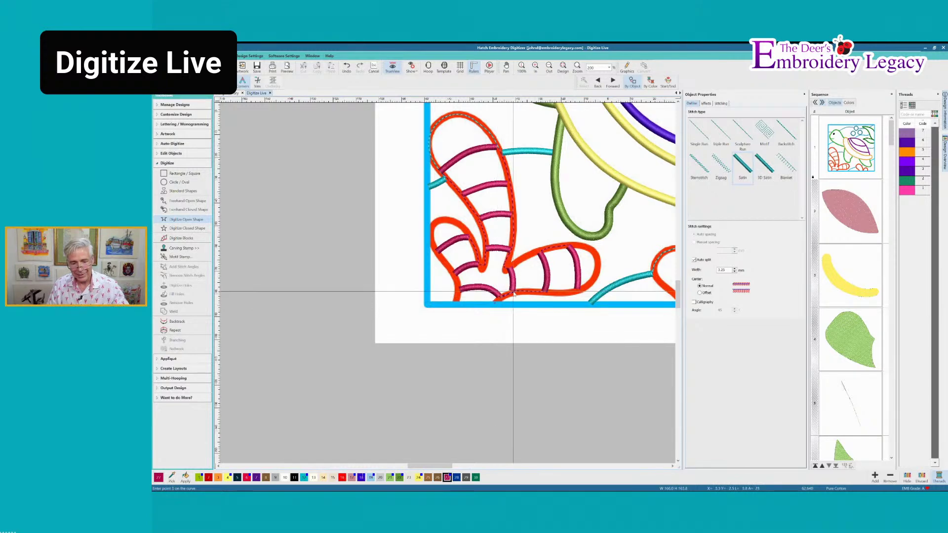
right_click(513, 292)
right_click(531, 292)
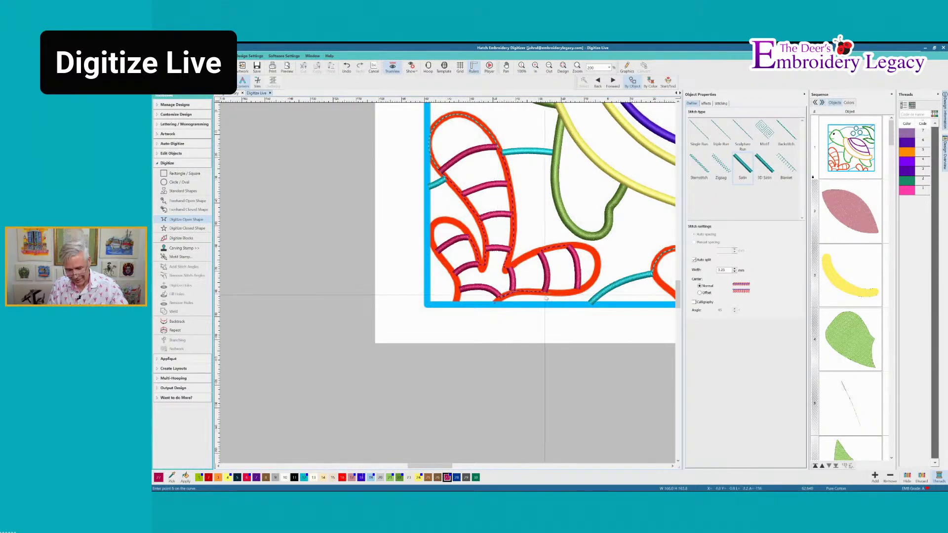
right_click(550, 290)
click(570, 292)
click(584, 290)
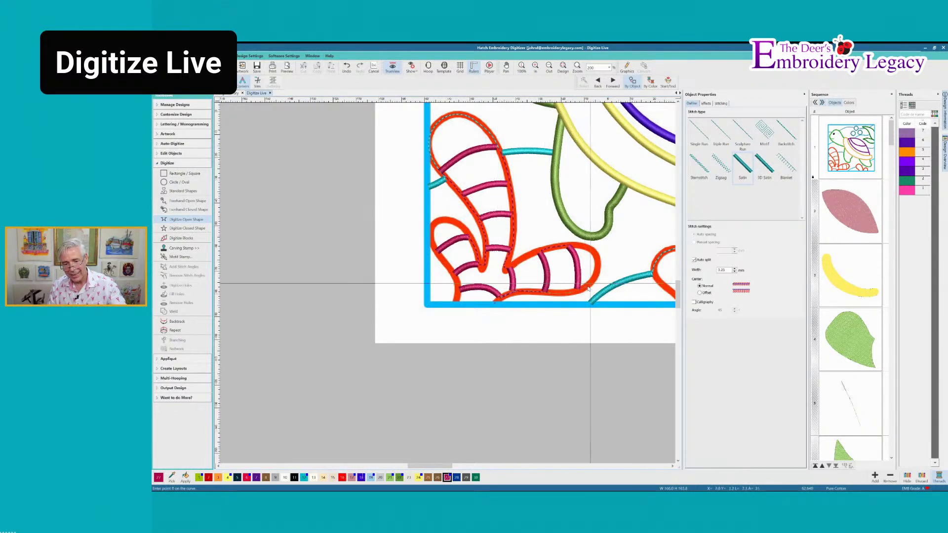
click(594, 276)
click(598, 262)
click(594, 253)
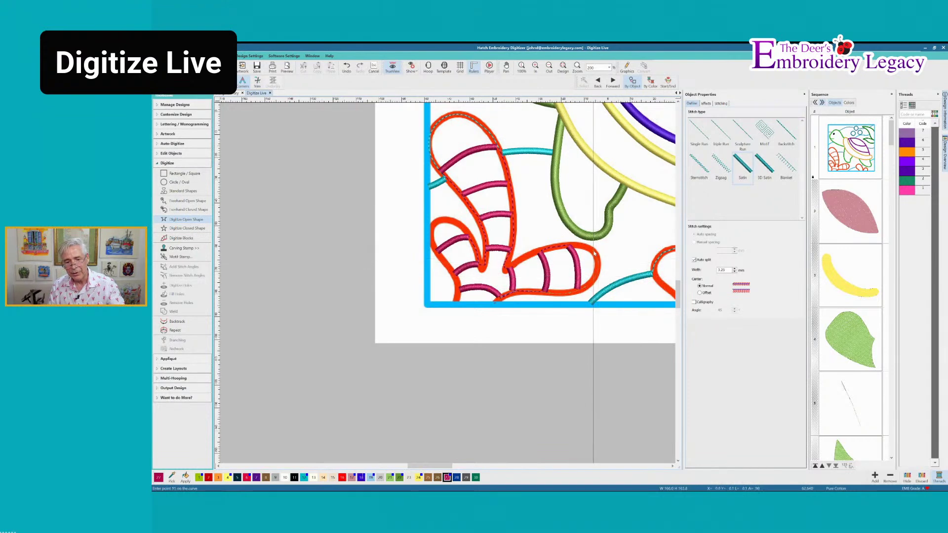
right_click(568, 246)
right_click(546, 248)
right_click(520, 260)
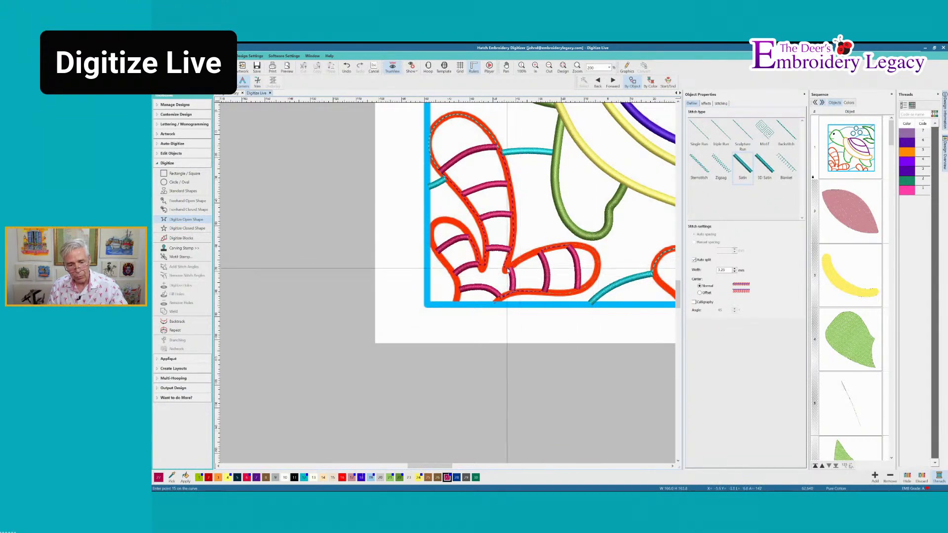
key(Return)
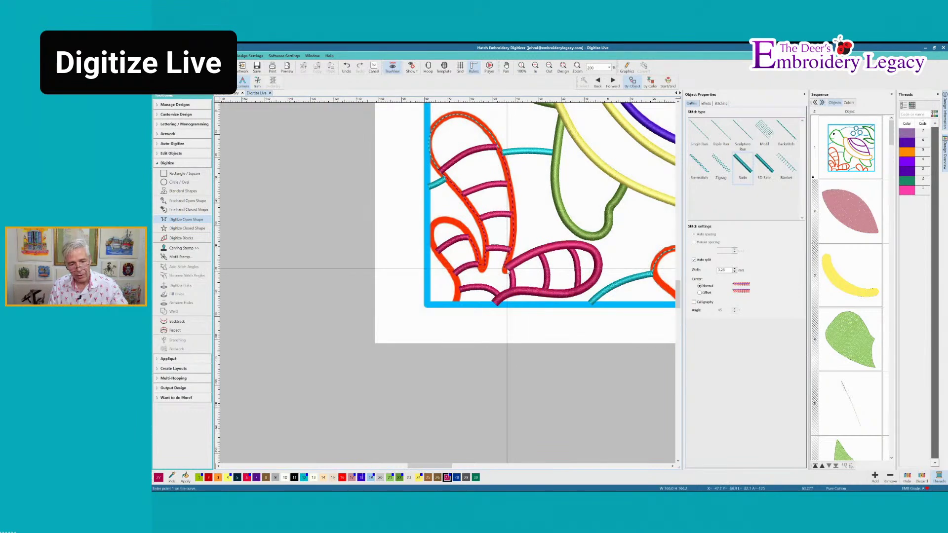
- Digitize the tall coral branch's outline in crimson satin, up its right edge, around the tip and down to the small branch's notch
click(505, 268)
right_click(510, 253)
right_click(513, 229)
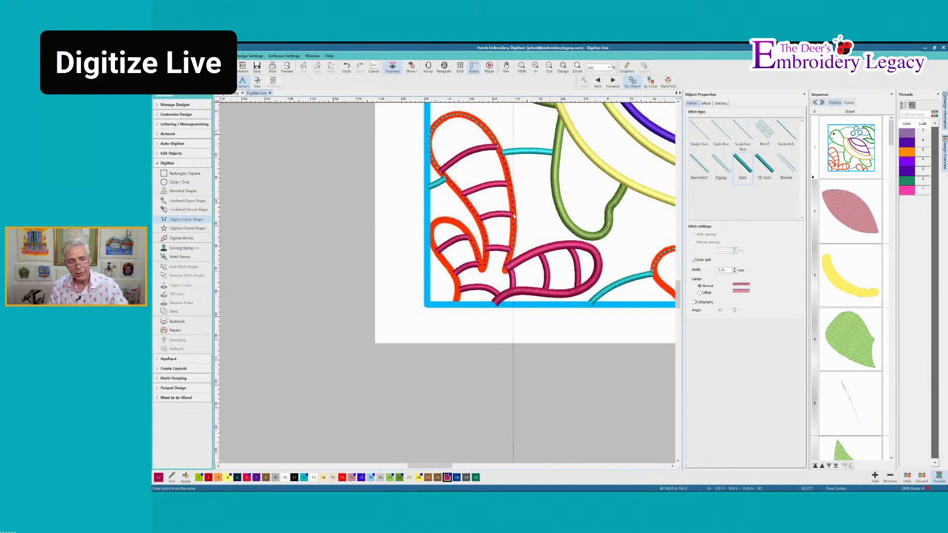
right_click(512, 201)
click(509, 177)
click(503, 151)
click(493, 134)
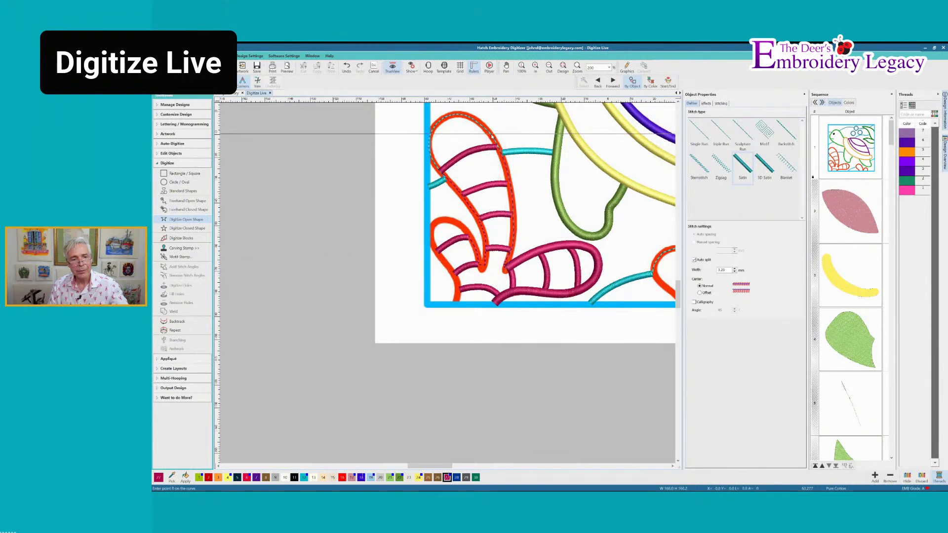
right_click(459, 200)
right_click(441, 195)
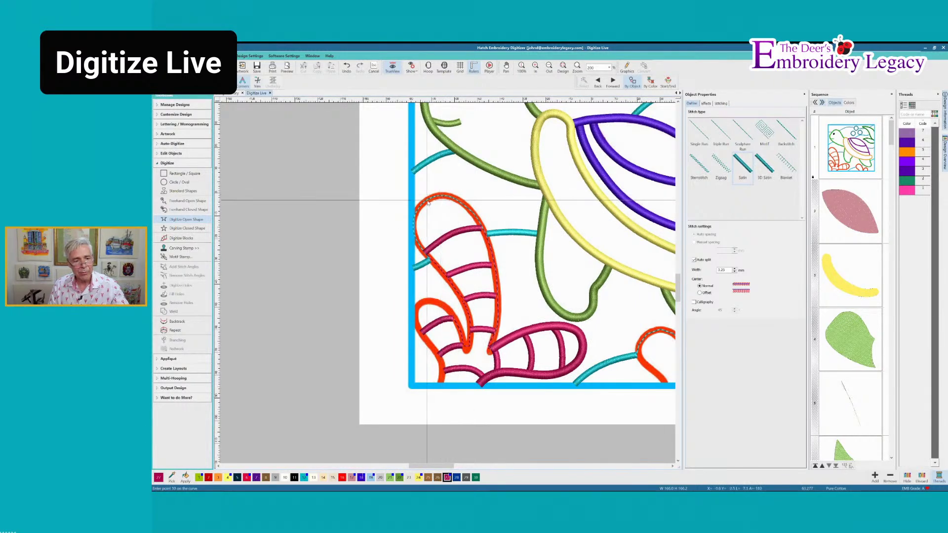
right_click(427, 200)
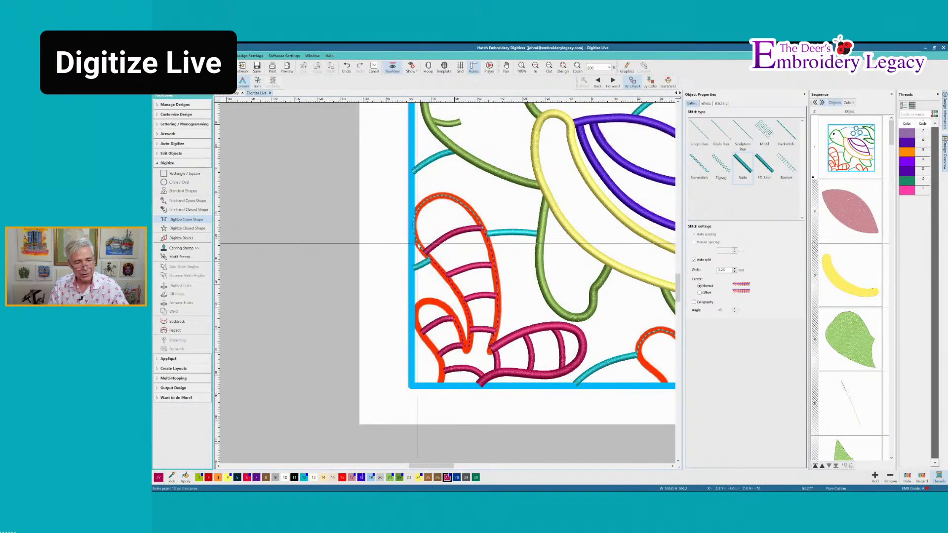
click(466, 310)
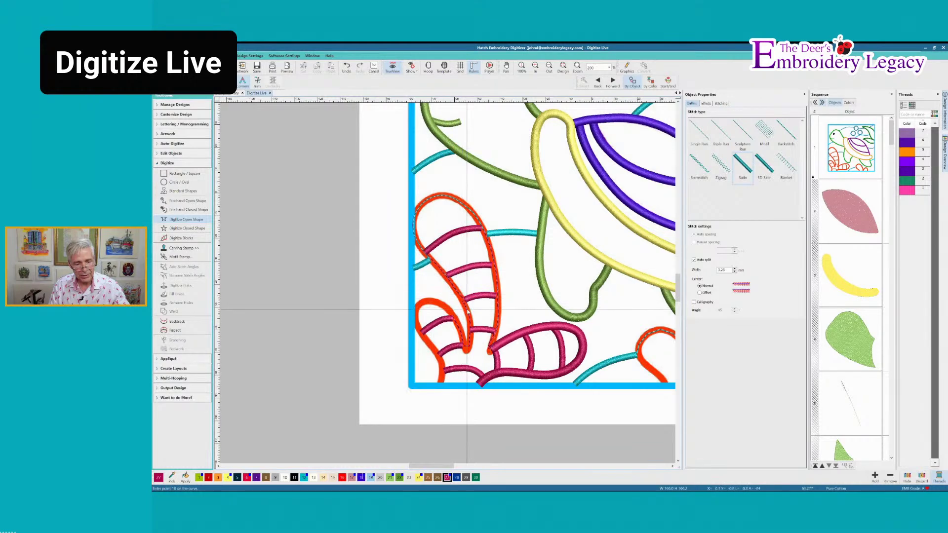
click(471, 326)
click(471, 340)
click(467, 349)
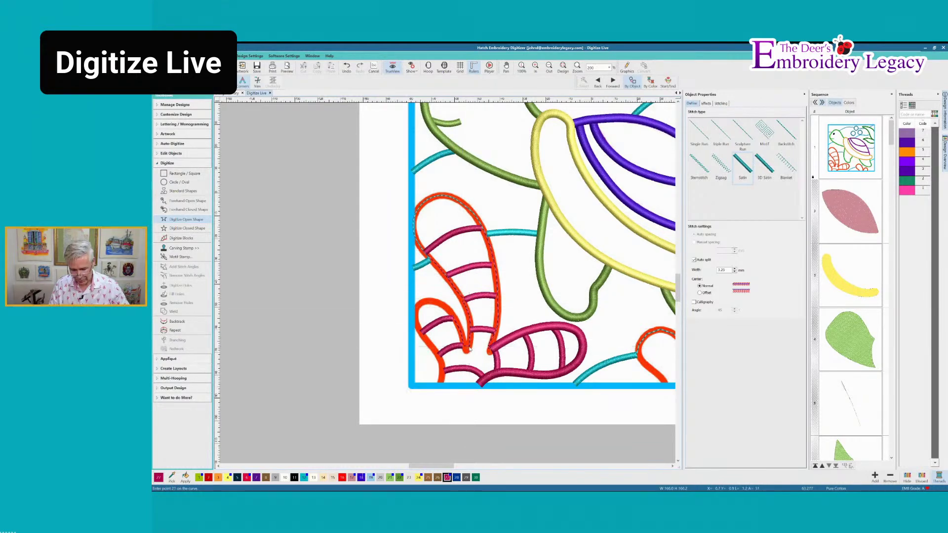
key(Return)
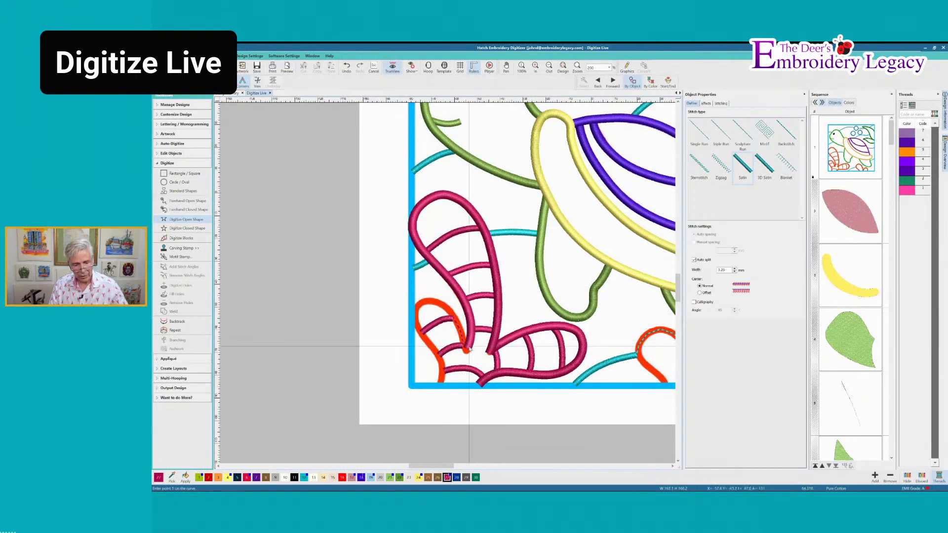
- Digitize the small coral branch's outline in crimson satin, from the notch around its tip down to the bottom border
right_click(446, 306)
right_click(430, 300)
right_click(421, 304)
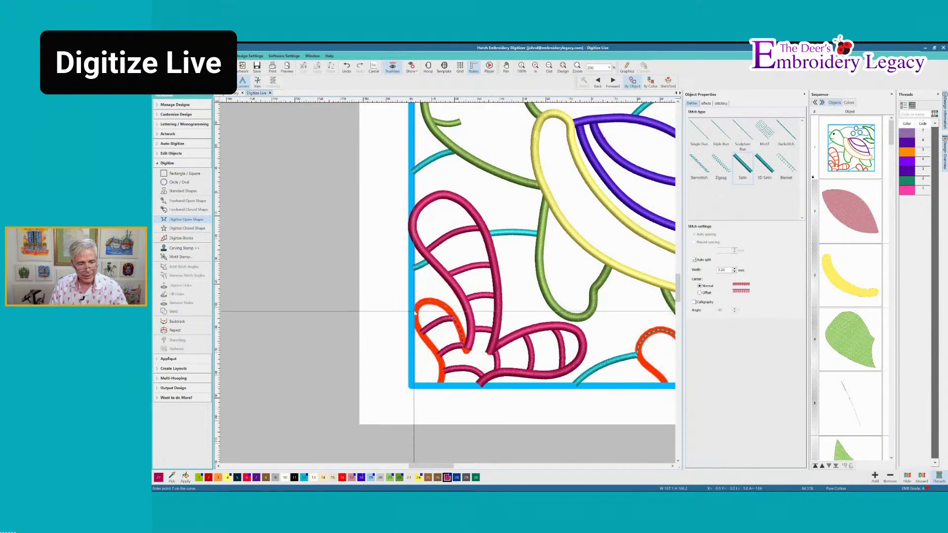
right_click(416, 314)
click(419, 325)
click(424, 338)
click(438, 359)
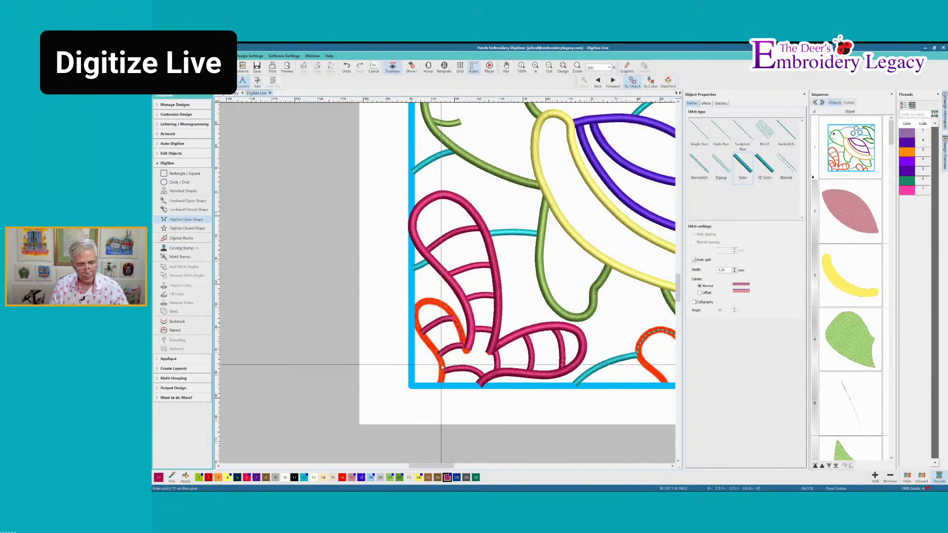
click(442, 377)
click(441, 385)
key(Return)
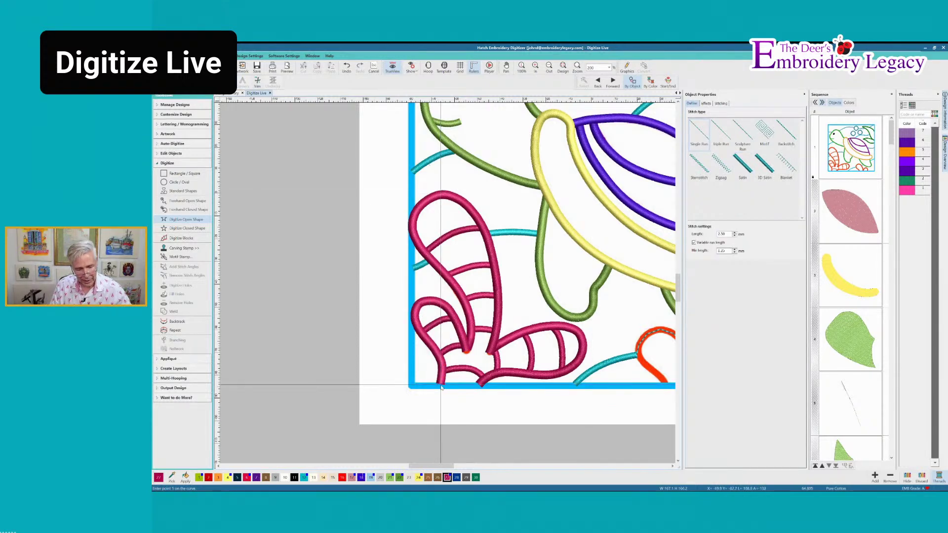
- Digitize a single-run travel line along the bottom border from the large coral's left base to the second coral's left base
click(477, 385)
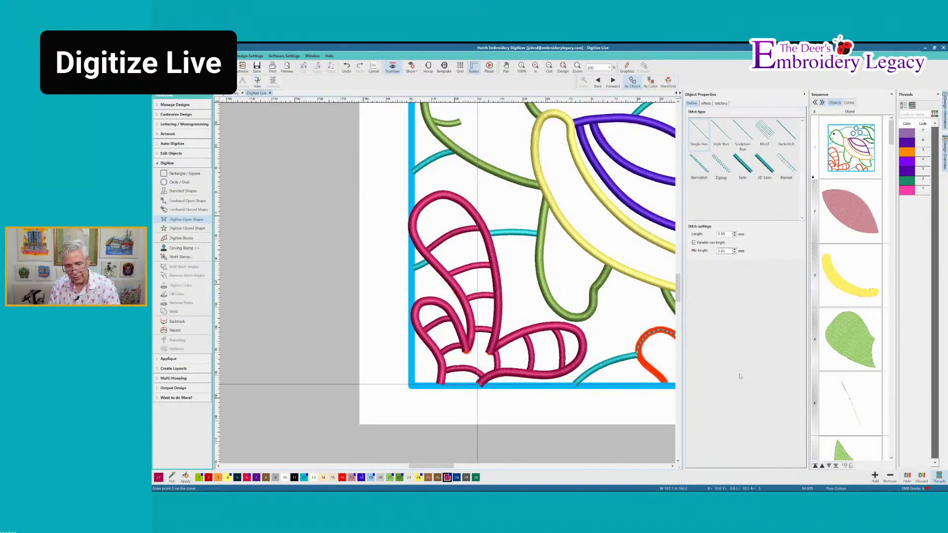
click(561, 342)
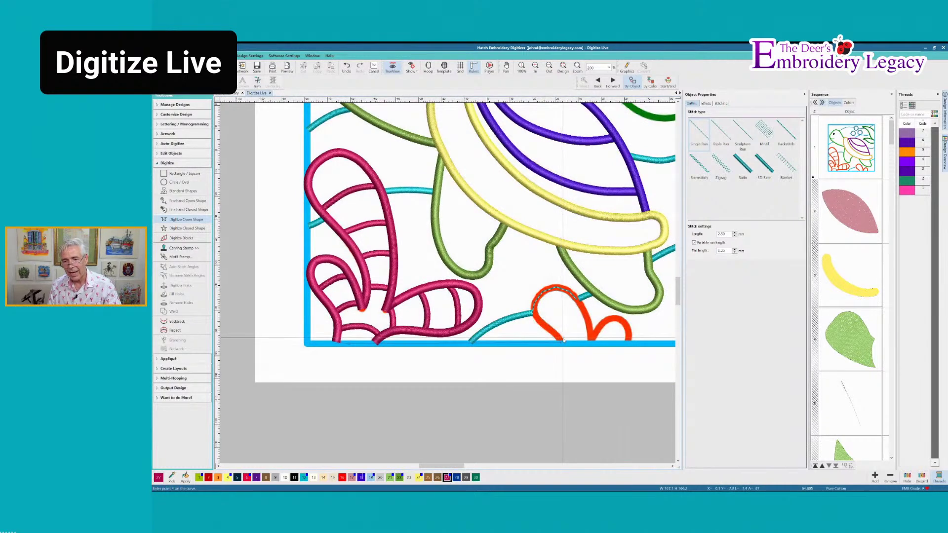
key(Return)
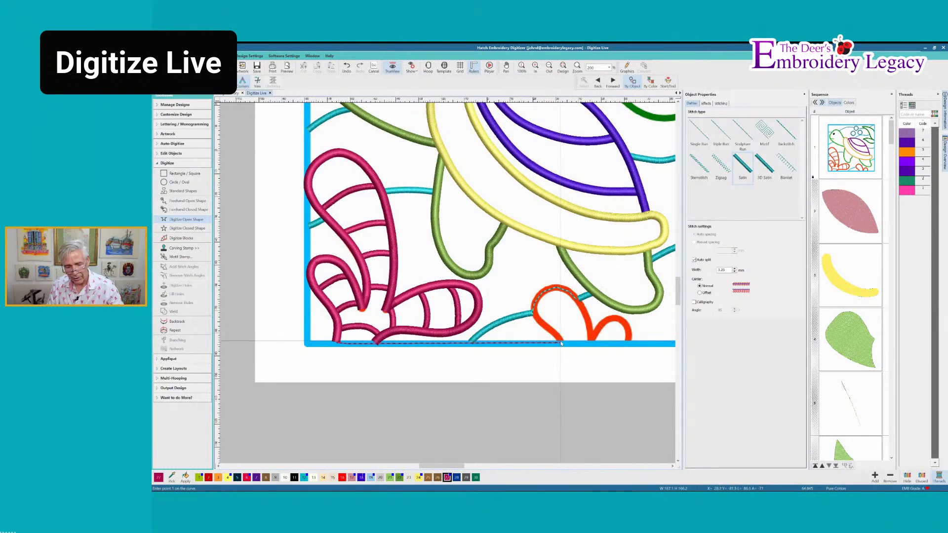
- Digitize the second coral's larger lobe in crimson satin, from its left base over the top to the notch between lobes
click(562, 343)
right_click(553, 333)
right_click(543, 324)
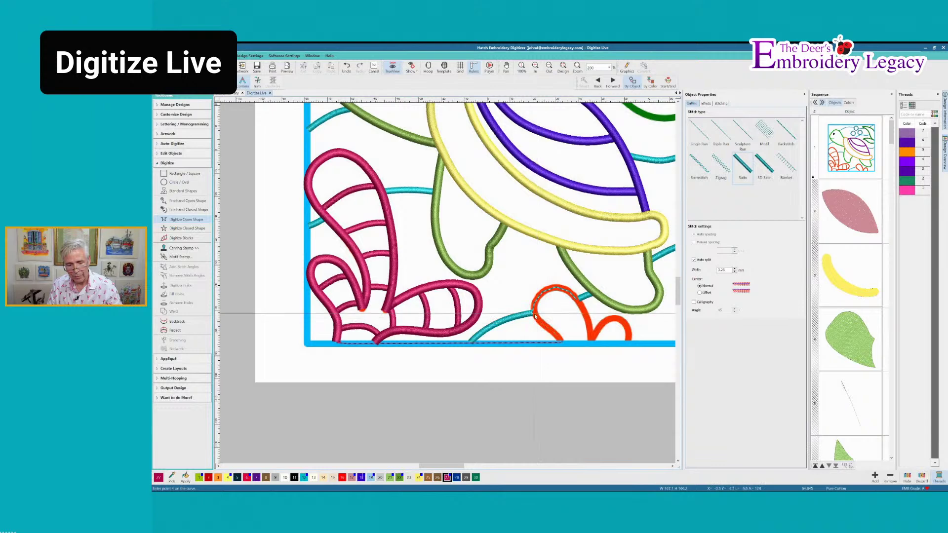
right_click(534, 313)
right_click(559, 287)
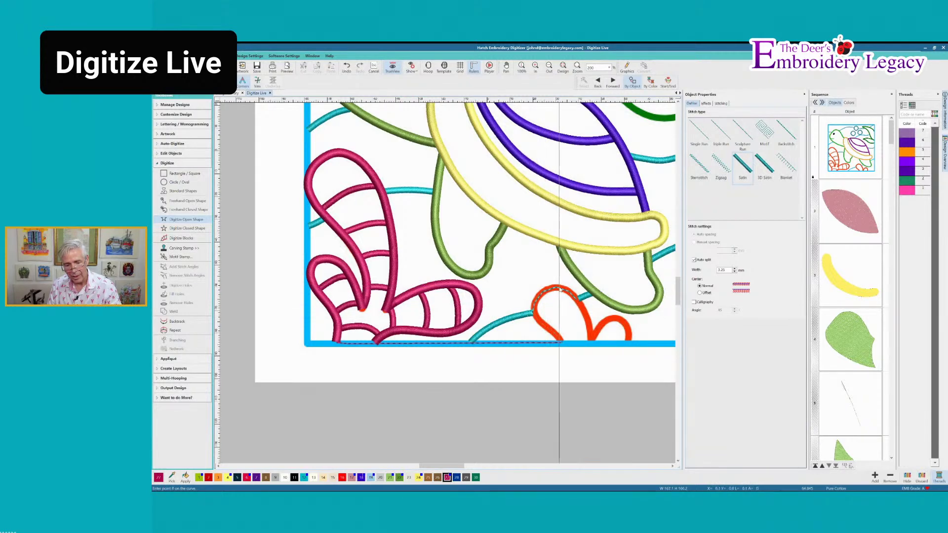
right_click(572, 293)
right_click(581, 306)
right_click(587, 323)
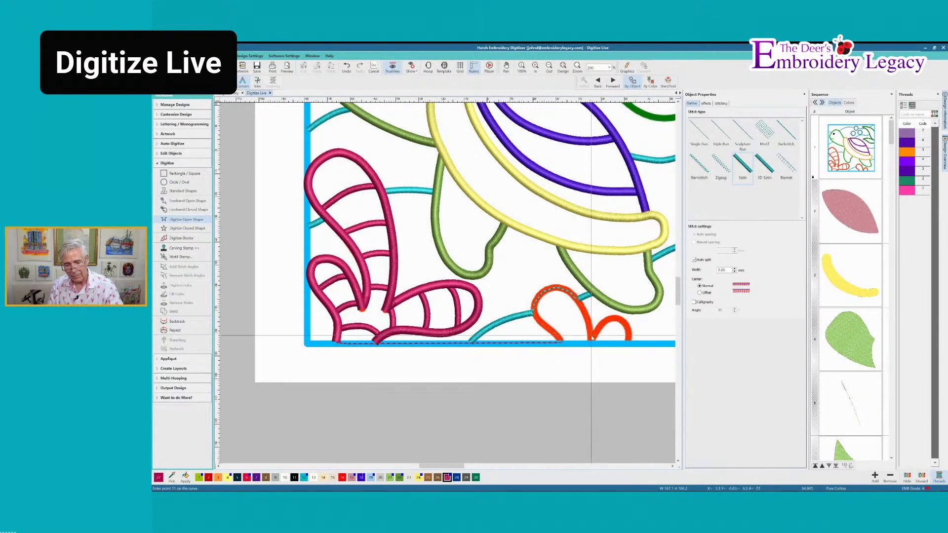
click(592, 339)
key(Return)
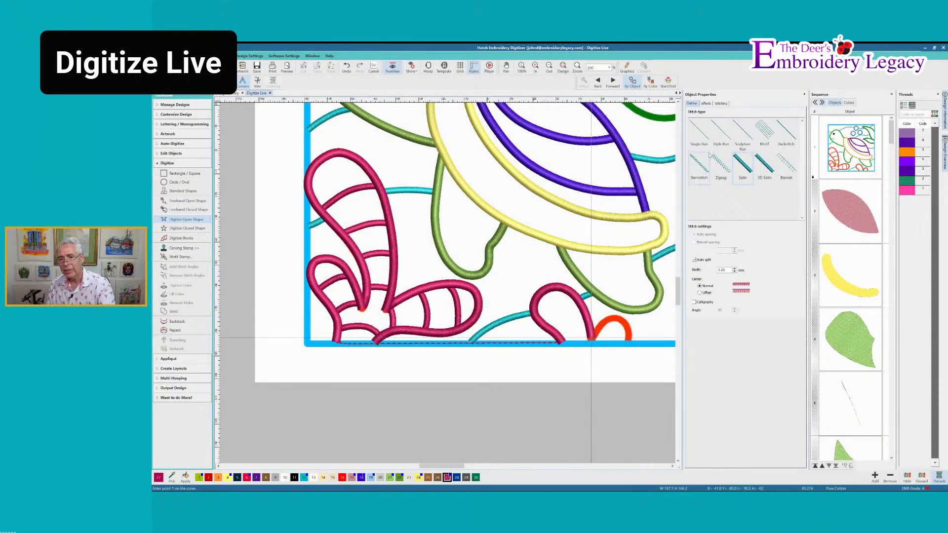
- Digitize the second coral's smaller right lobe in crimson satin, from the notch over the top to the bottom border
right_click(595, 332)
right_click(606, 321)
right_click(619, 319)
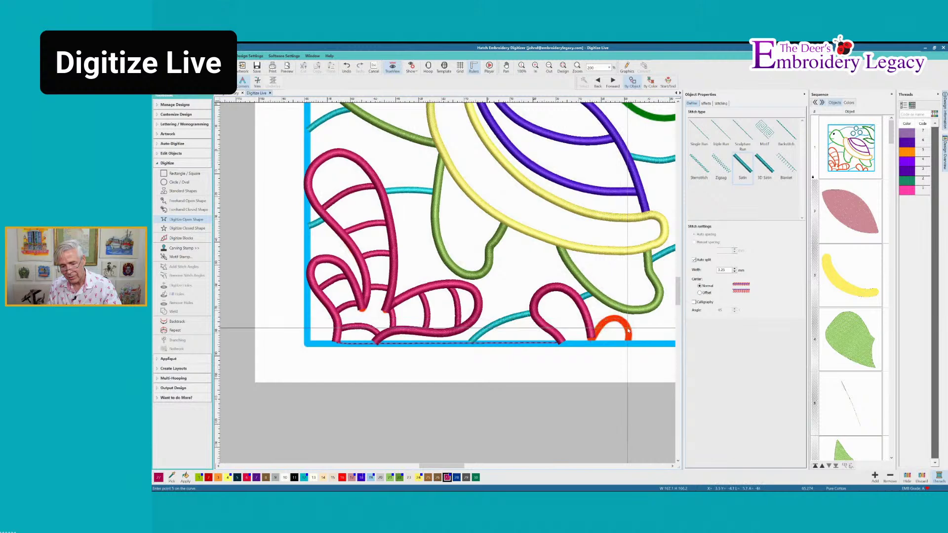
click(629, 335)
click(630, 342)
key(Return)
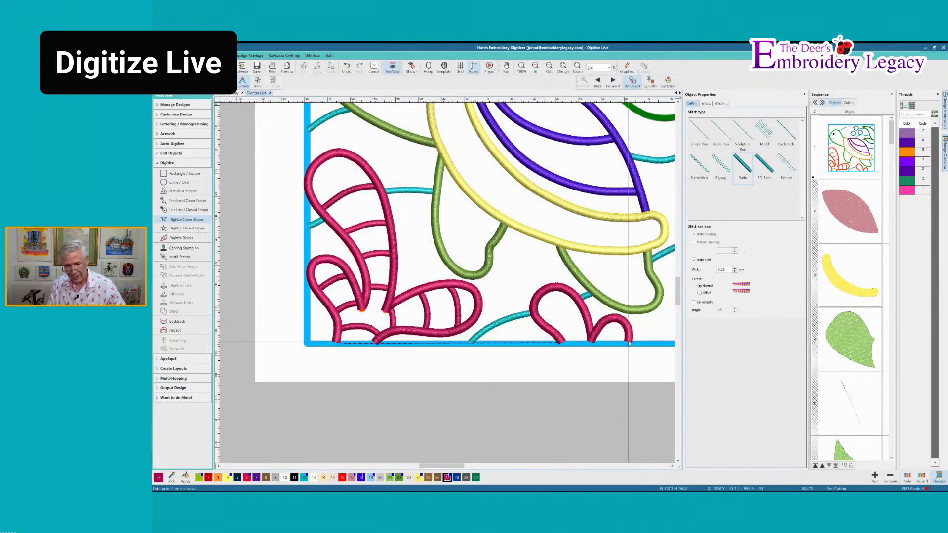
- Switch to the dark green thread and digitize the lower leaf's outline in satin, from the right border around the tip and back
click(672, 467)
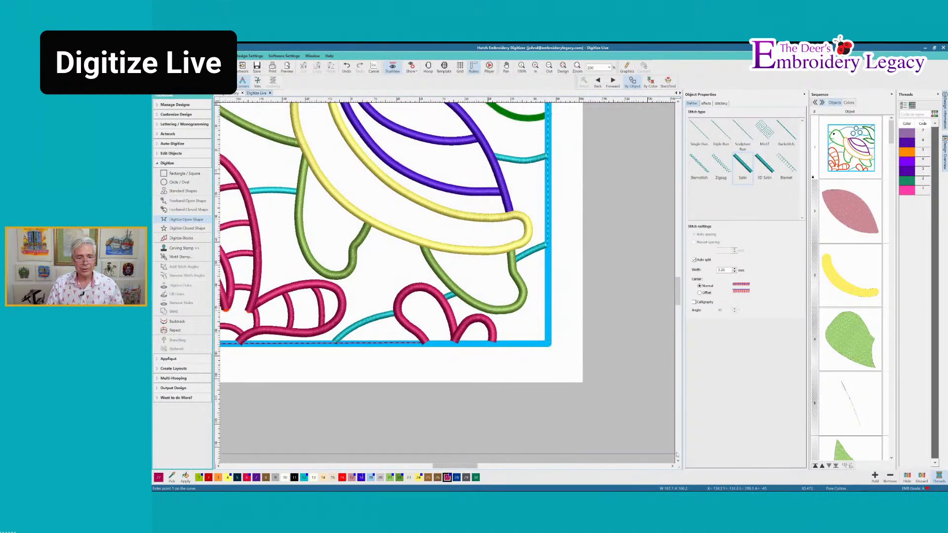
click(679, 103)
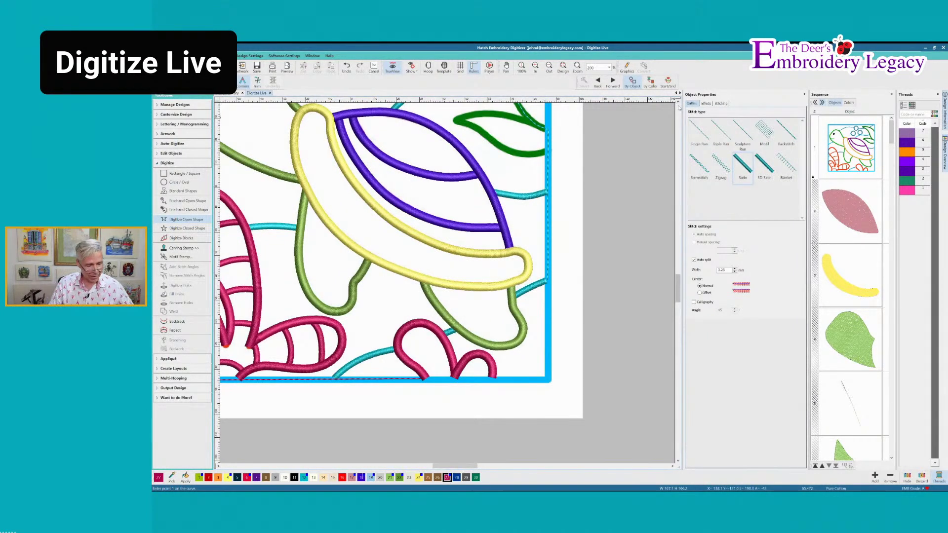
click(475, 478)
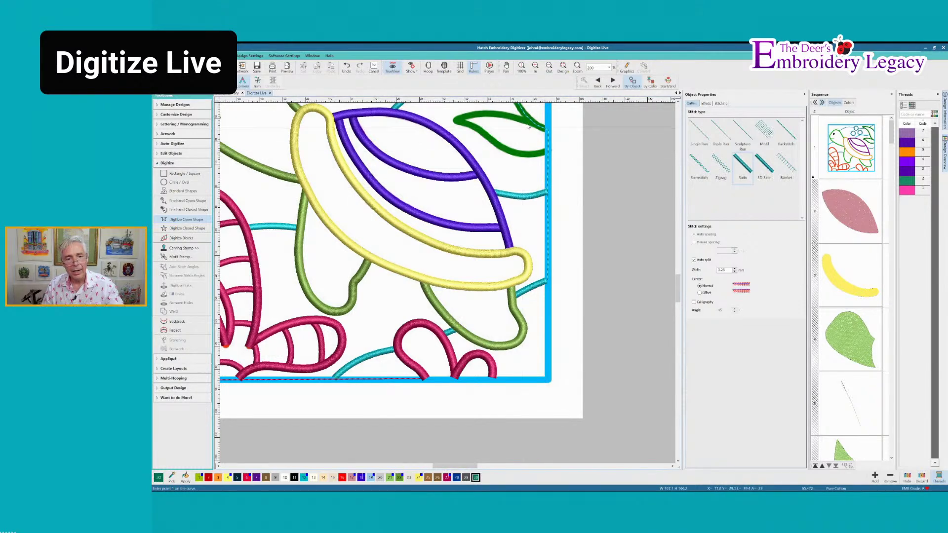
click(545, 152)
right_click(538, 153)
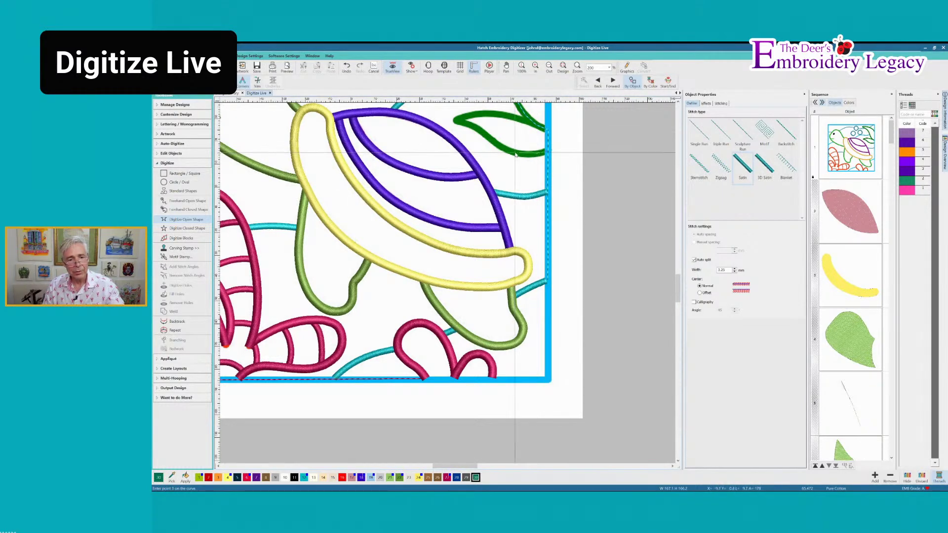
right_click(514, 153)
right_click(496, 143)
right_click(479, 131)
right_click(472, 126)
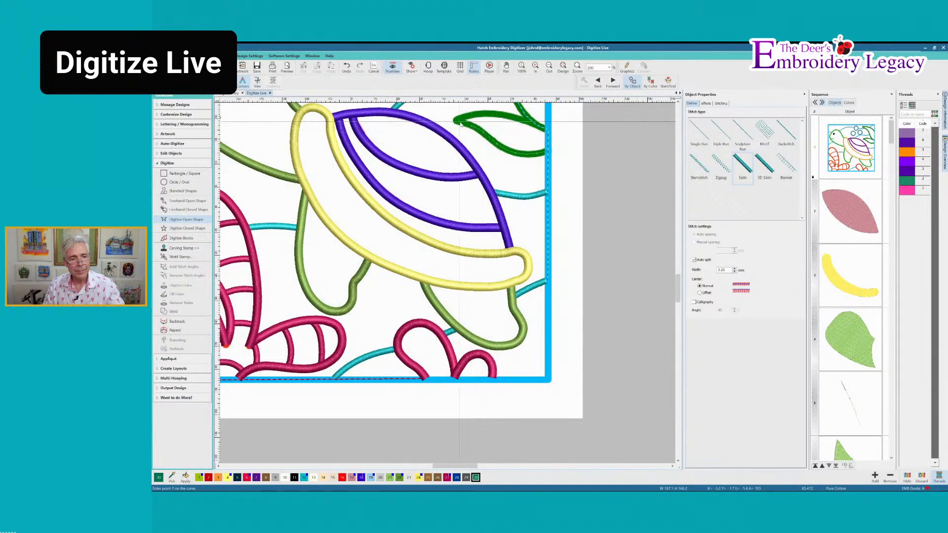
key(c)
click(448, 286)
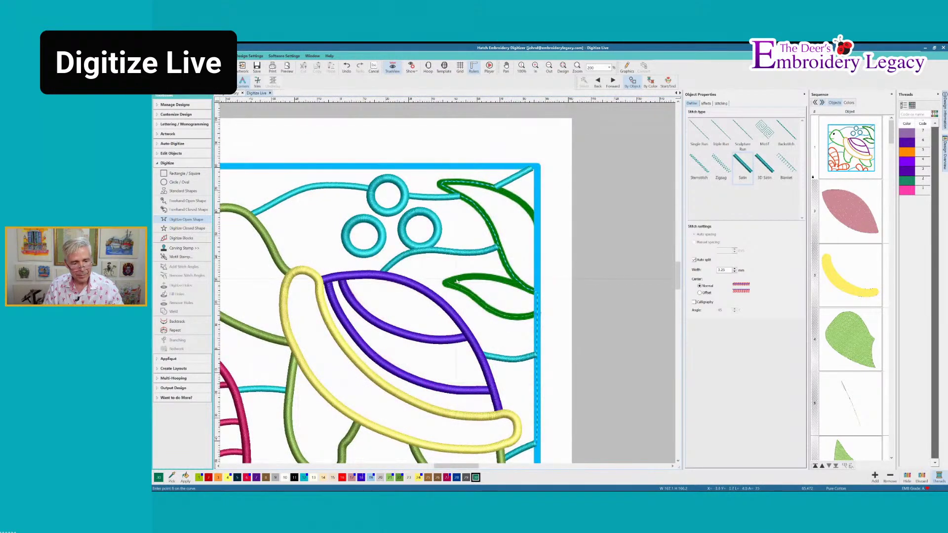
click(476, 278)
click(506, 282)
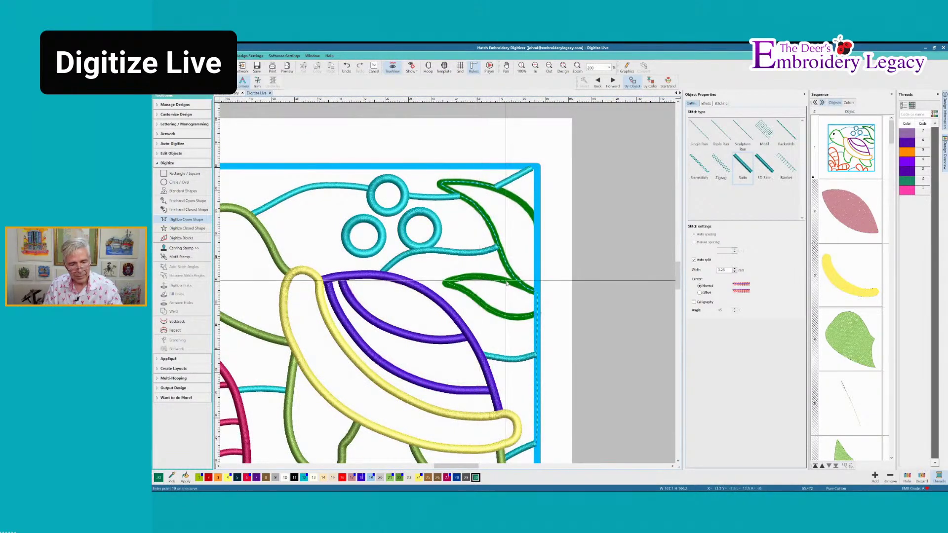
click(534, 290)
key(Return)
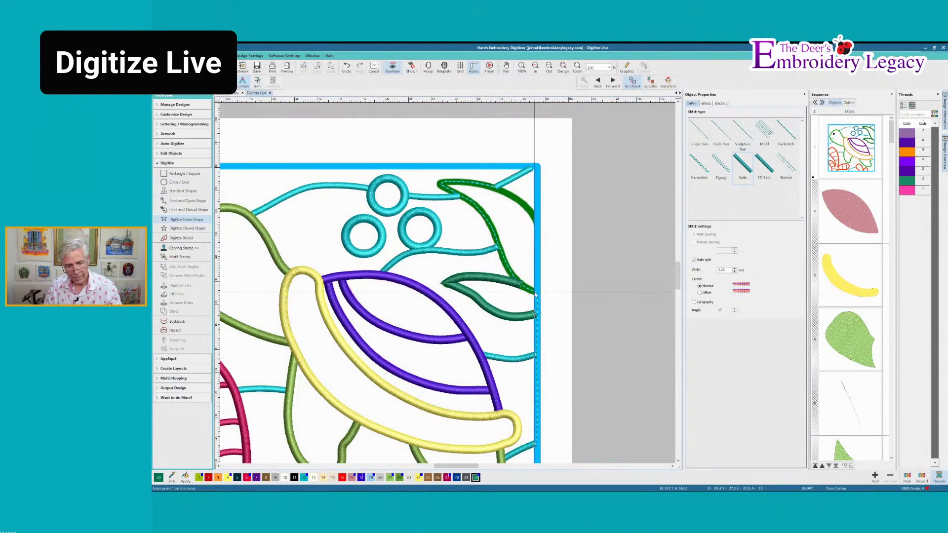
- Digitize the upper leaf's outline in dark green satin, from the right border around the leaf tip and back to the border
click(536, 292)
click(524, 286)
click(504, 256)
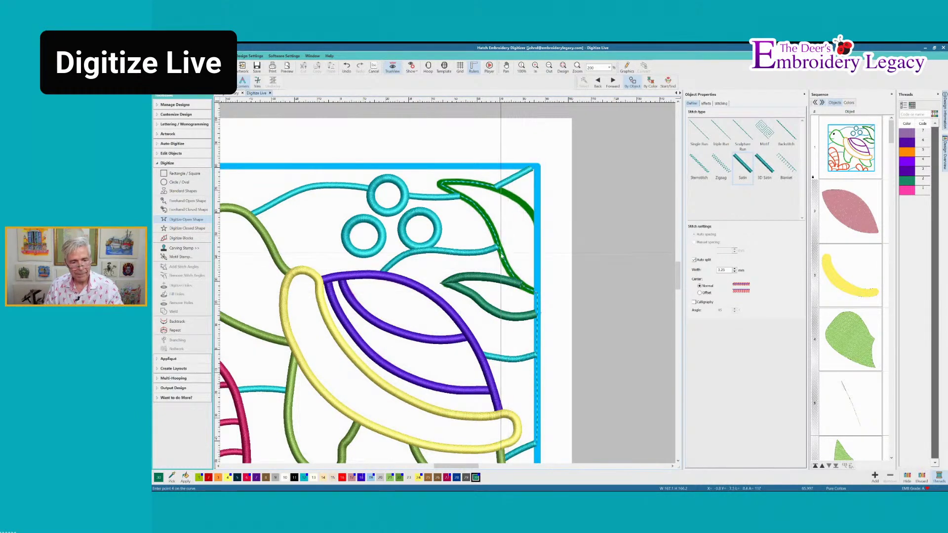
click(495, 242)
click(483, 230)
click(477, 216)
click(471, 200)
click(450, 190)
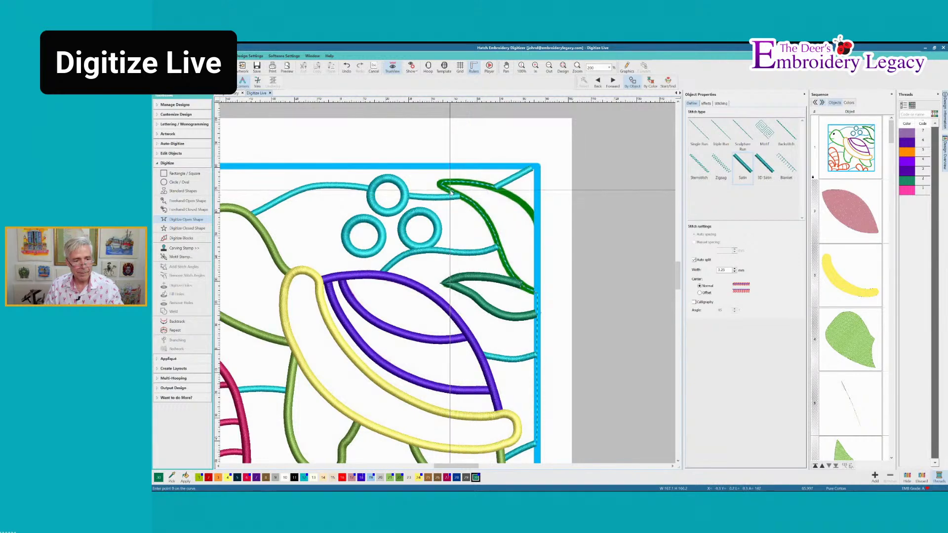
click(439, 184)
click(460, 181)
click(484, 184)
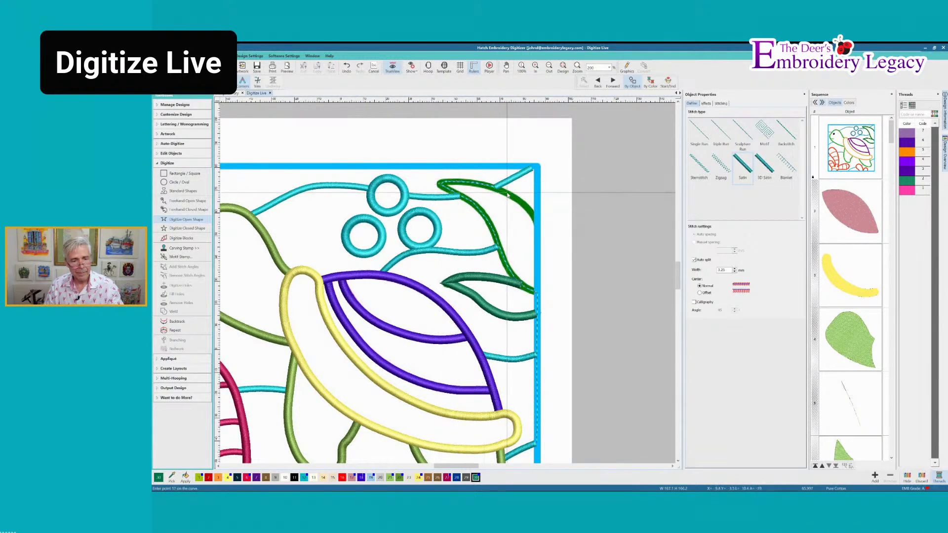
click(506, 192)
click(526, 206)
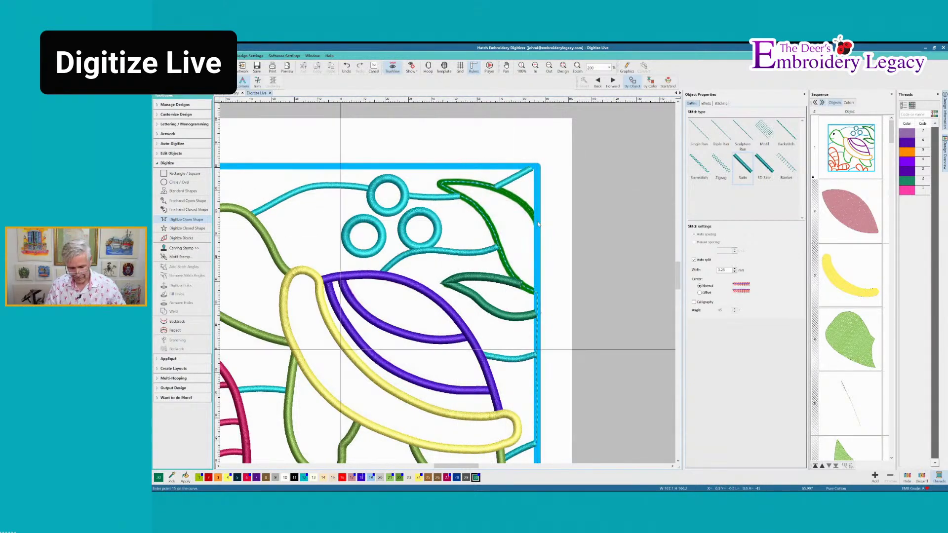
key(Return)
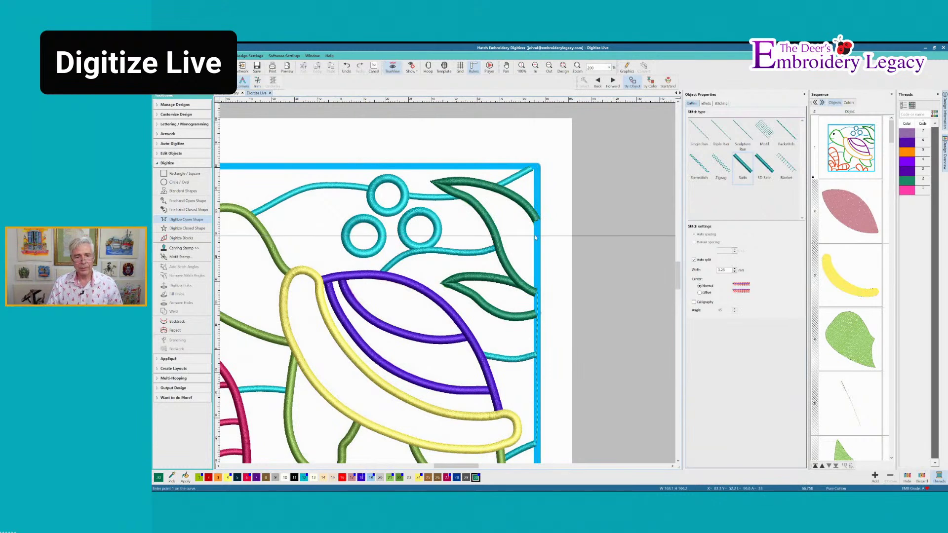
- Digitize the square border as a closed blue satin outline 4.25 mm wide through the artwork frame's four corners
double_click(721, 270)
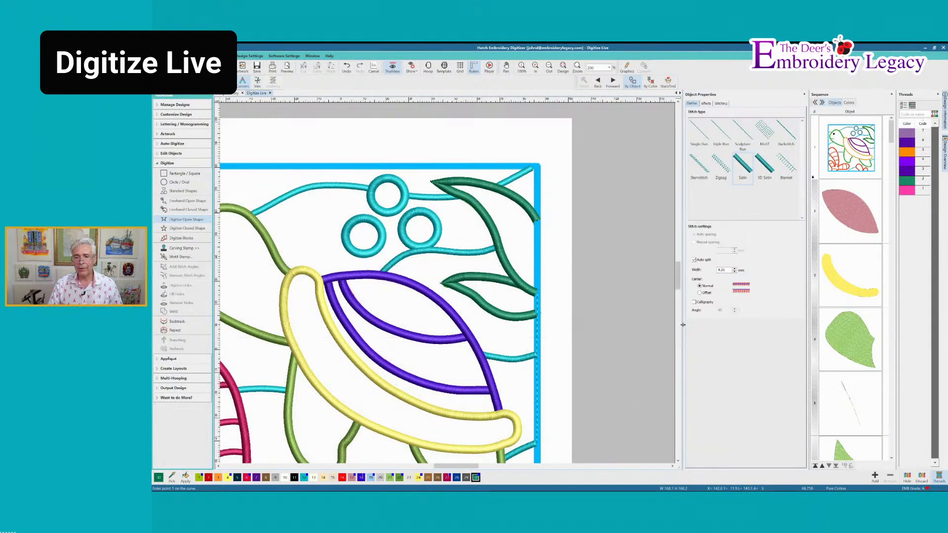
click(457, 477)
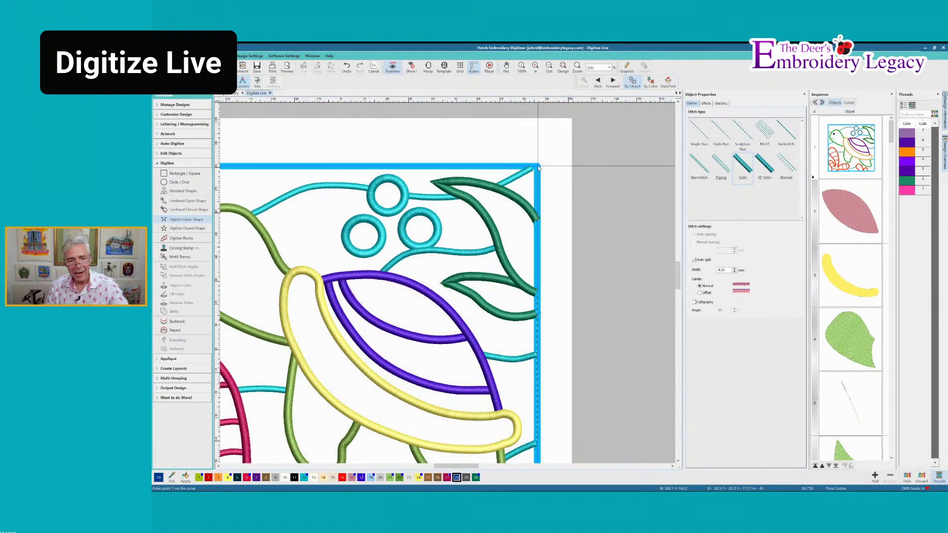
click(182, 228)
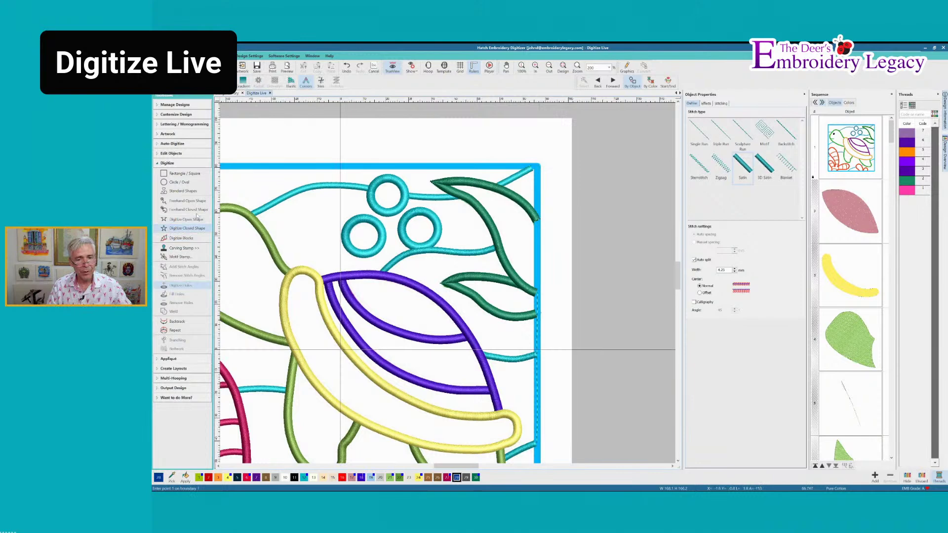
click(540, 167)
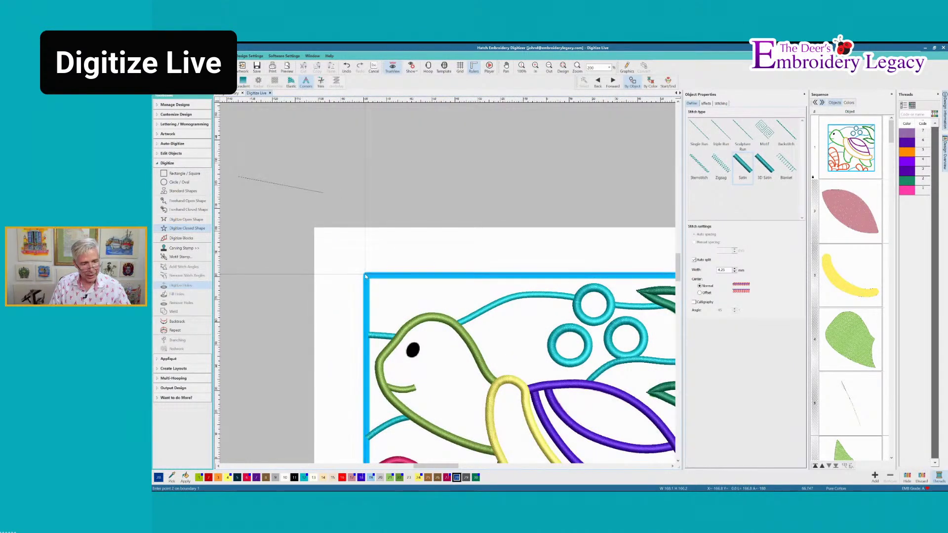
click(366, 276)
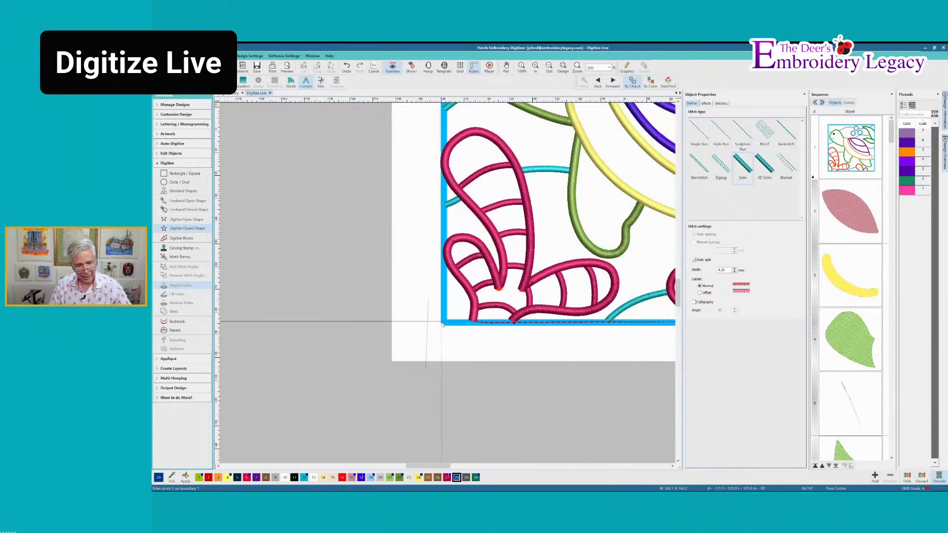
click(443, 326)
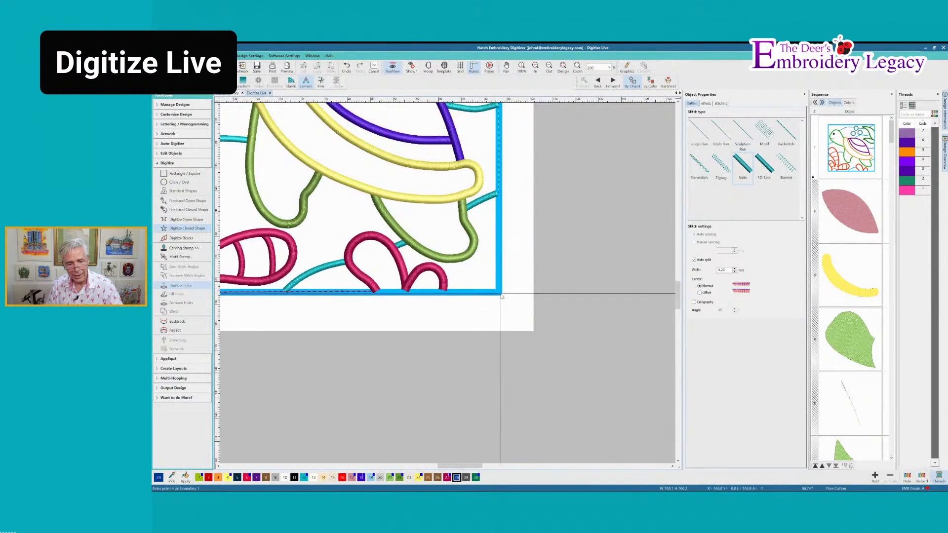
click(503, 295)
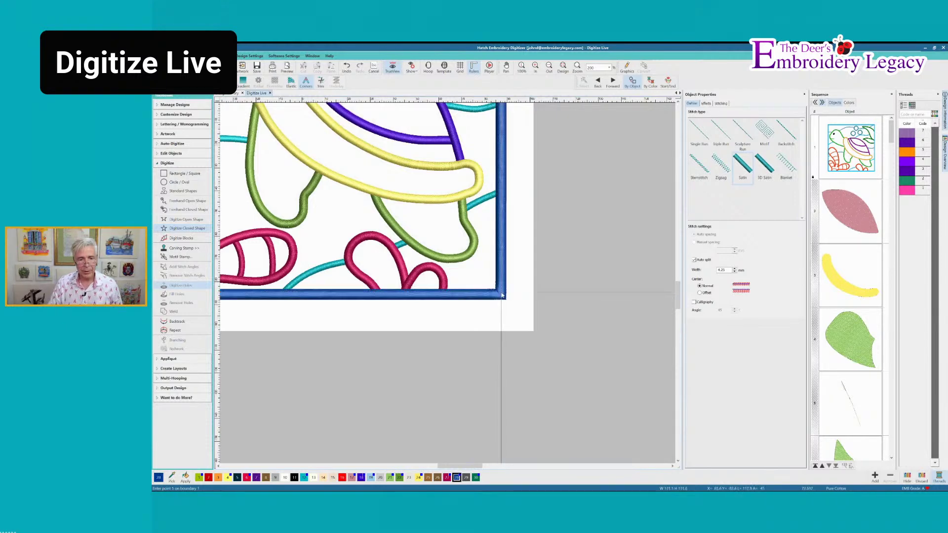
key(0)
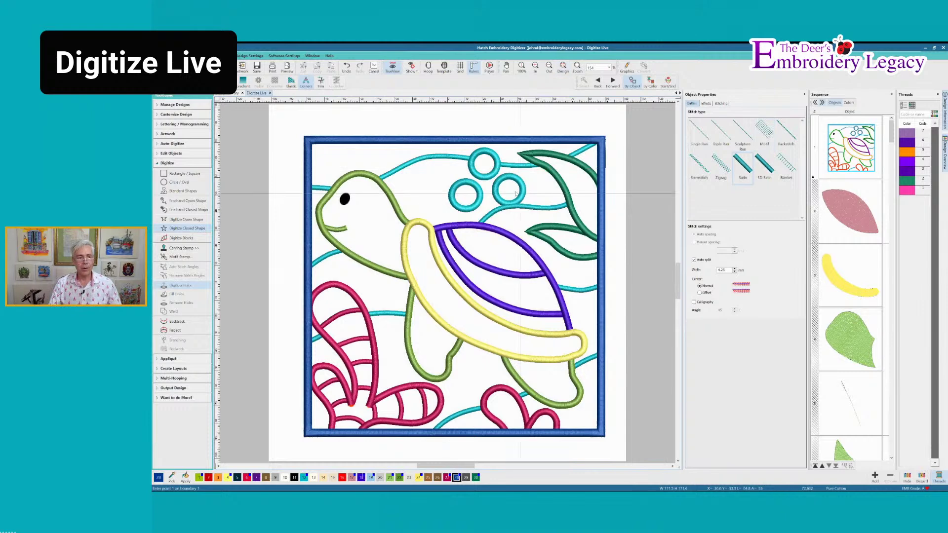
- Switch to the black thread and start Digitize Blocks for the turtle's eye
click(294, 477)
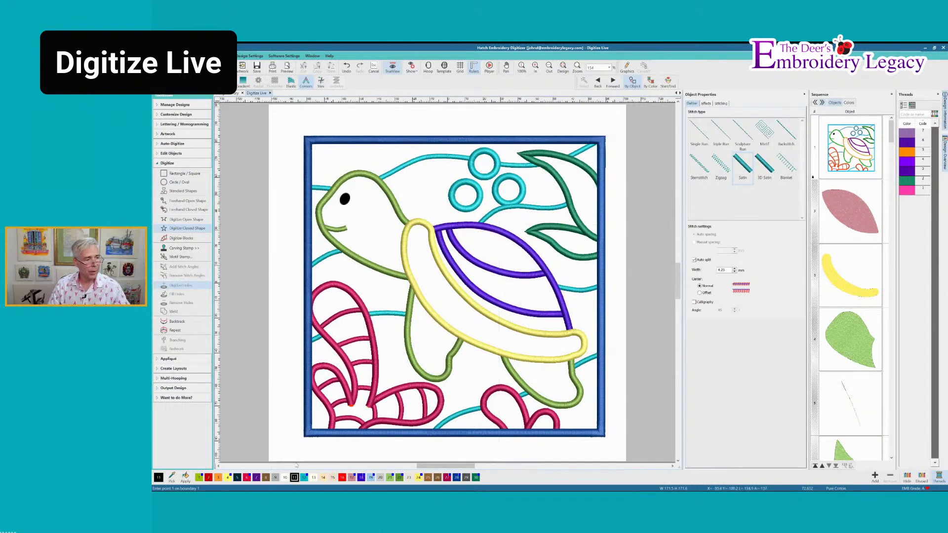
click(174, 239)
key(b)
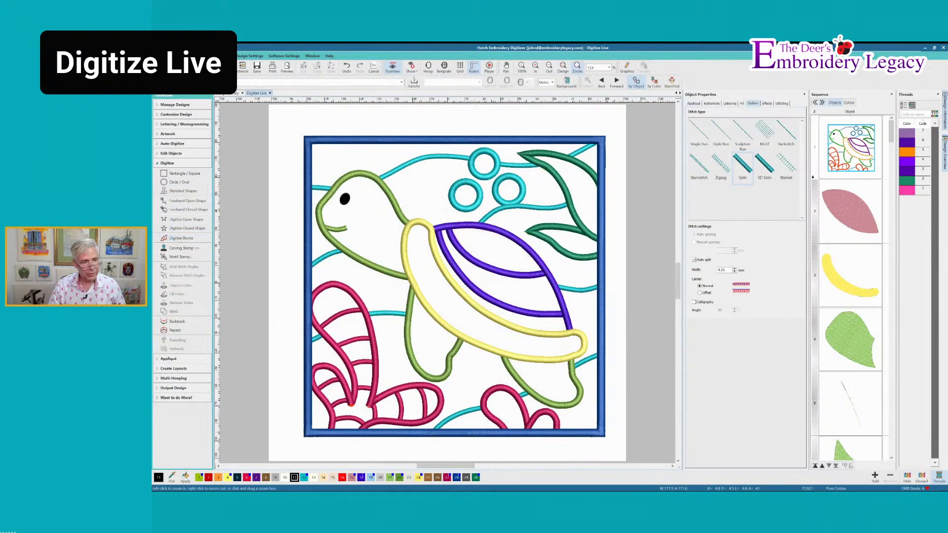
drag(307, 165, 390, 265)
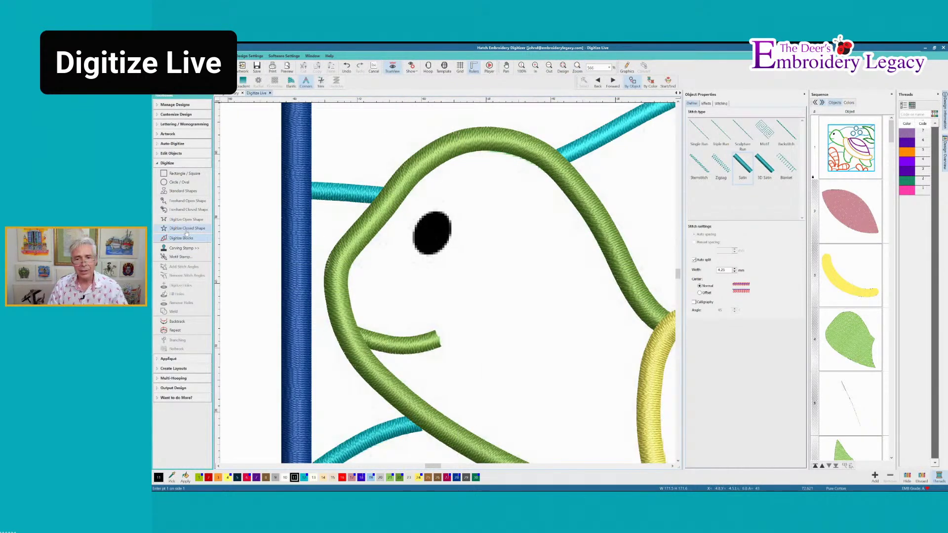
- Try to digitize the turtle's eye as a block with the satin outline stitch
click(434, 213)
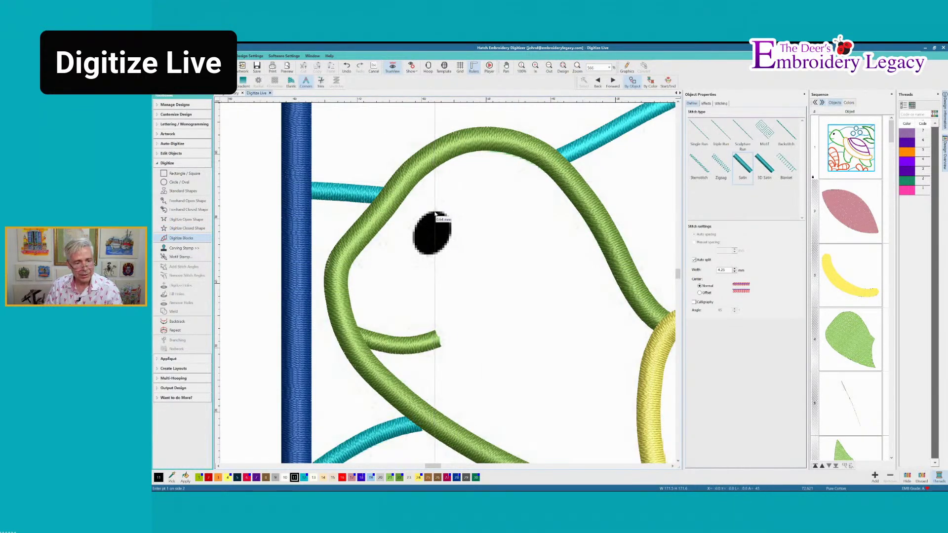
click(450, 234)
click(414, 230)
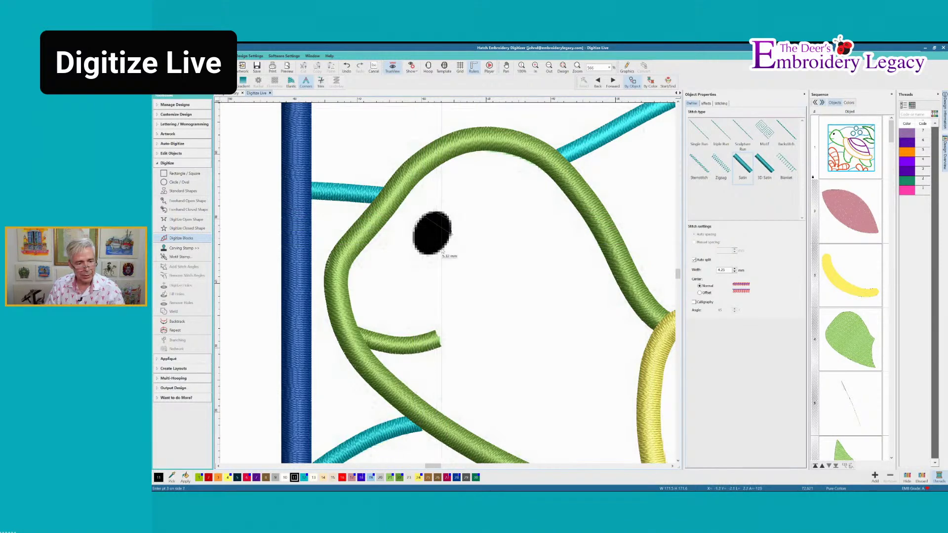
click(442, 249)
click(414, 243)
click(429, 255)
key(Return)
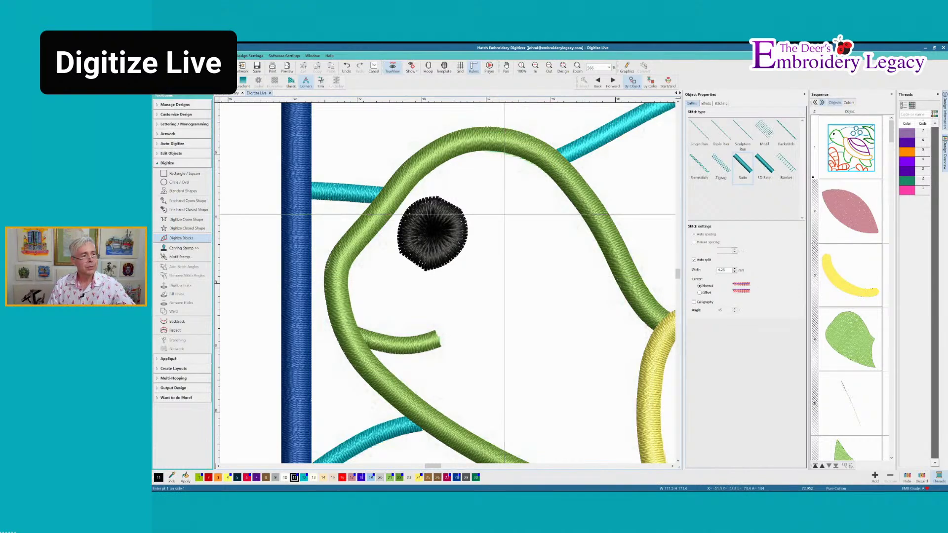
click(346, 67)
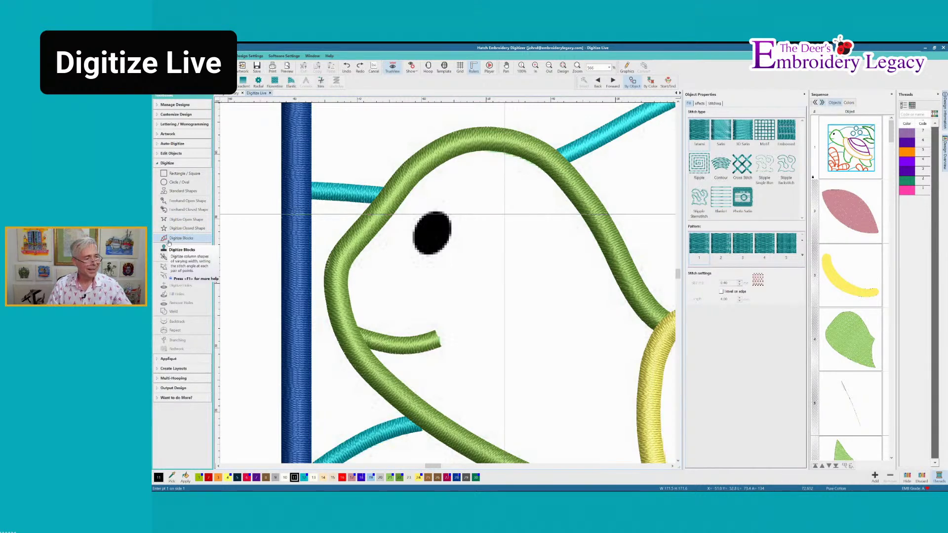
- Digitize the turtle's eye as a filled black block, placing point pairs on both sides from the eye's top to its bottom
click(436, 211)
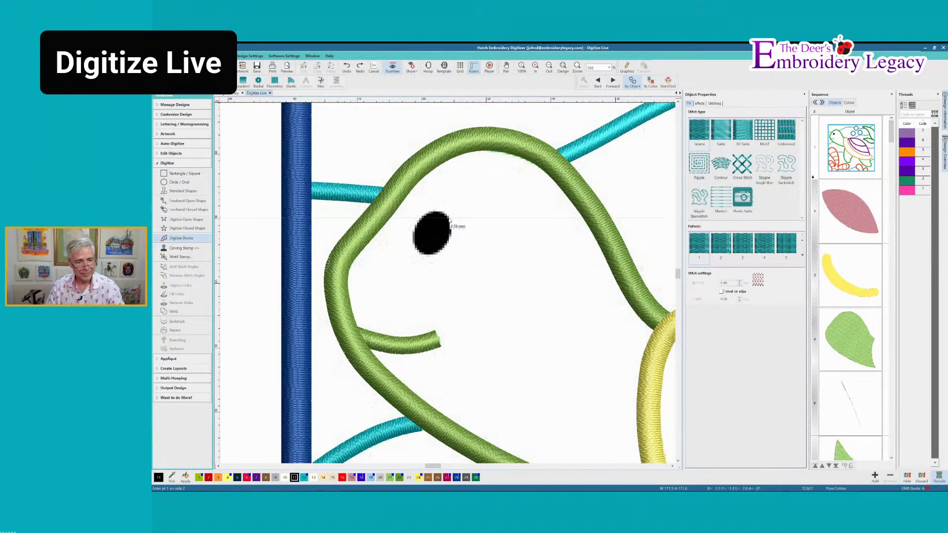
click(450, 223)
click(424, 232)
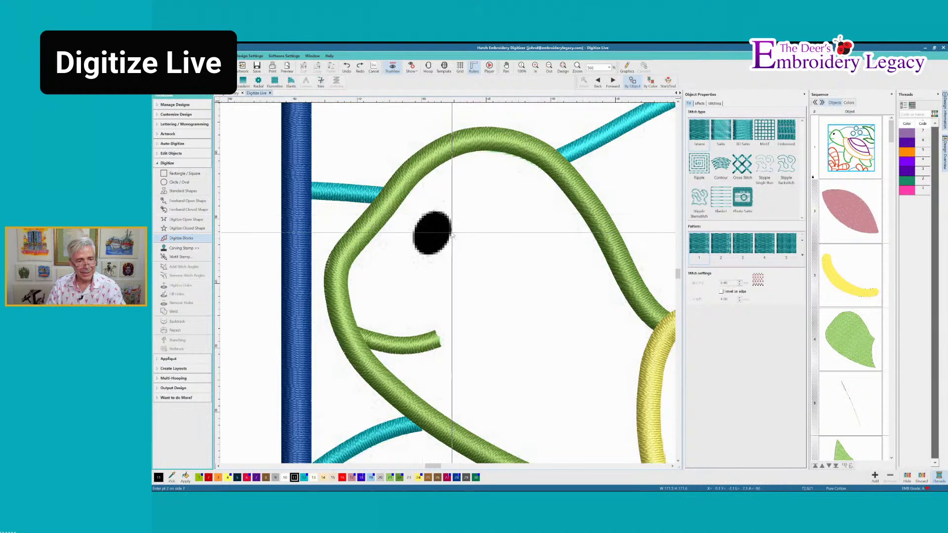
right_click(414, 238)
right_click(438, 249)
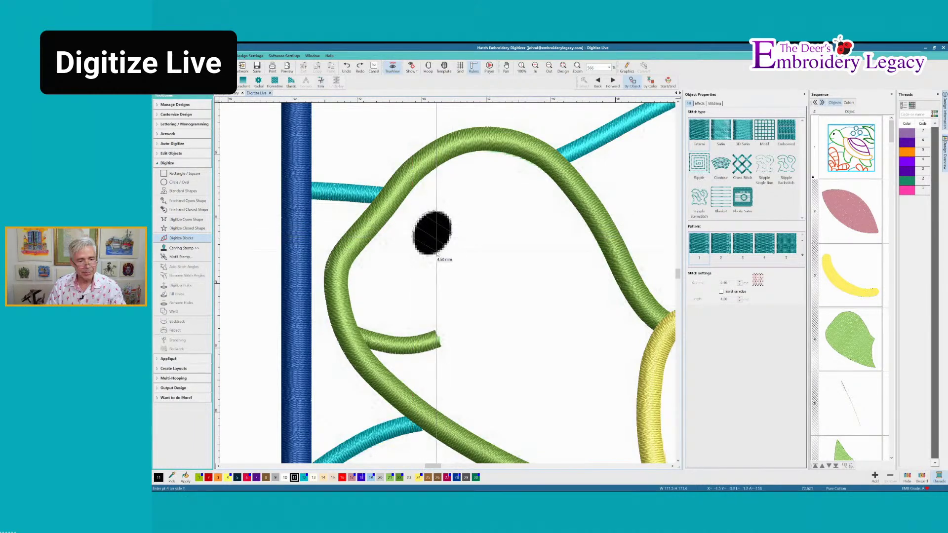
right_click(415, 249)
right_click(426, 254)
key(Return)
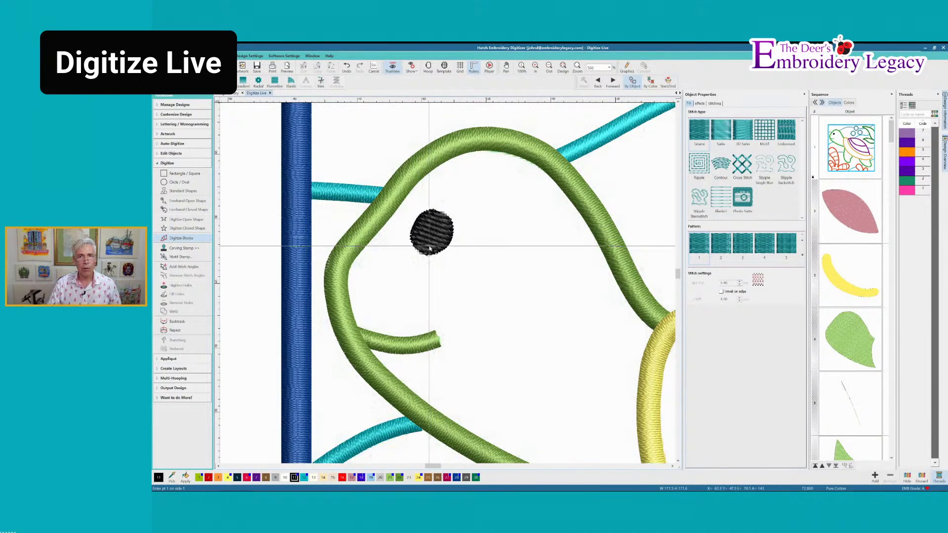
- Set the turtle eye's fill stitch type to Satin and deselect it
key(Escape)
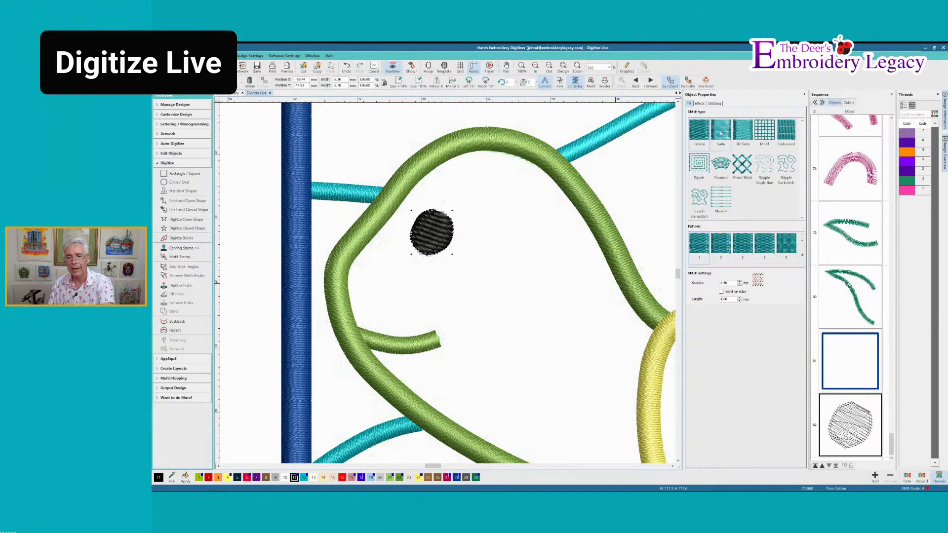
click(721, 131)
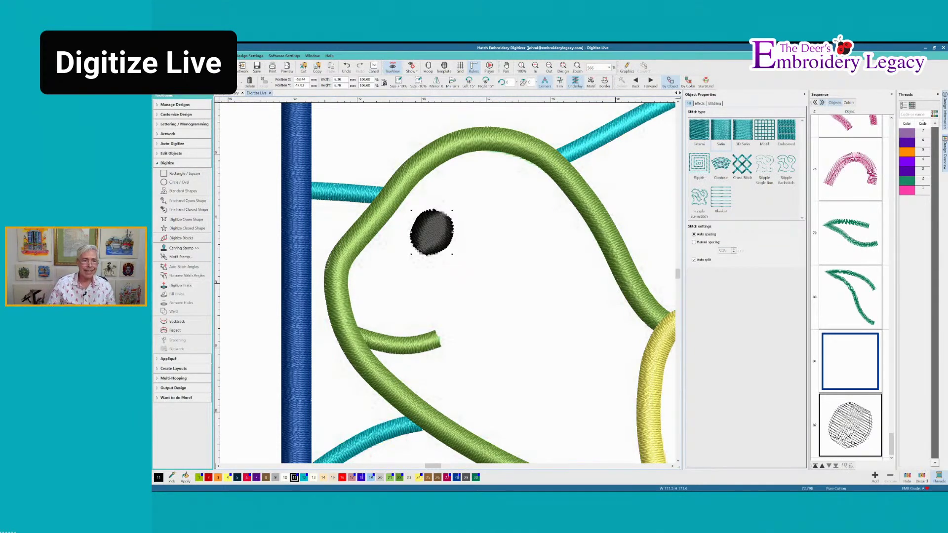
key(Escape)
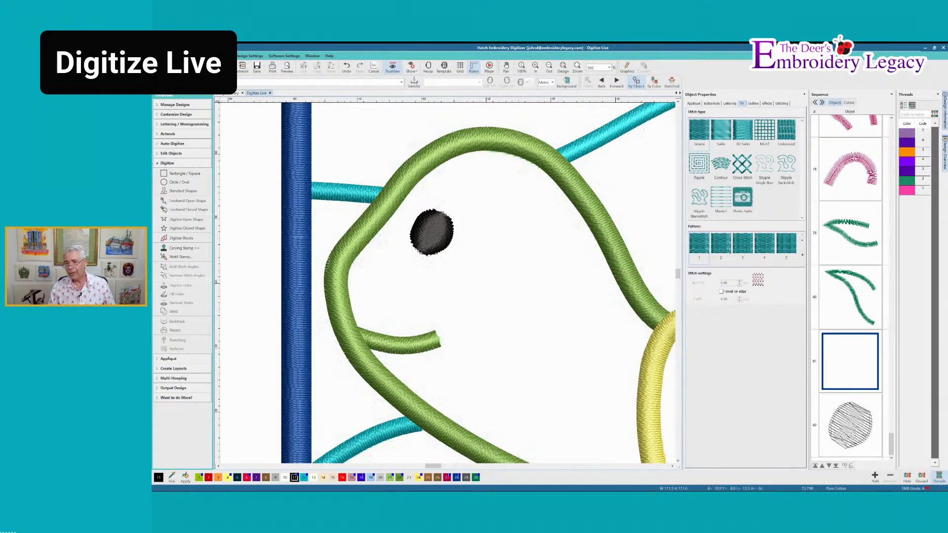
- Duplicate the blue square border object in the sequence
click(843, 340)
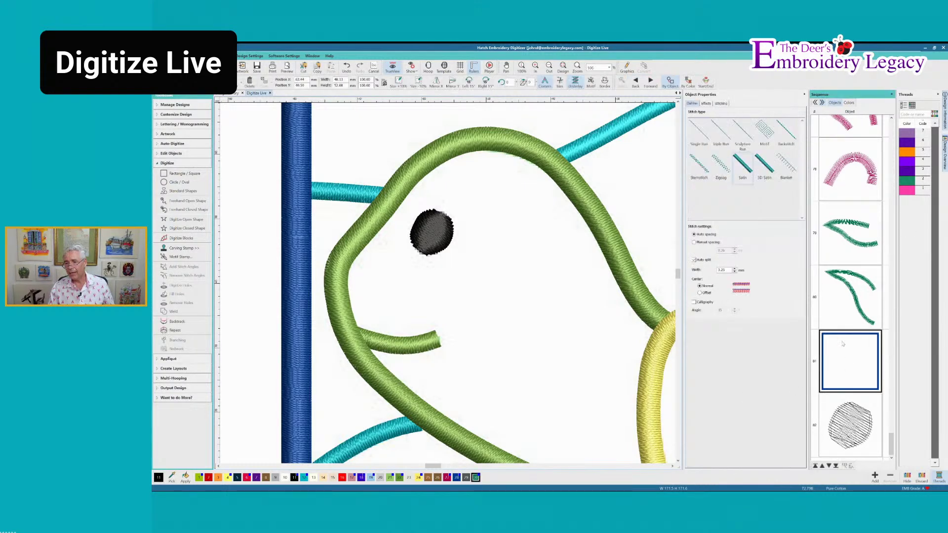
right_click(842, 342)
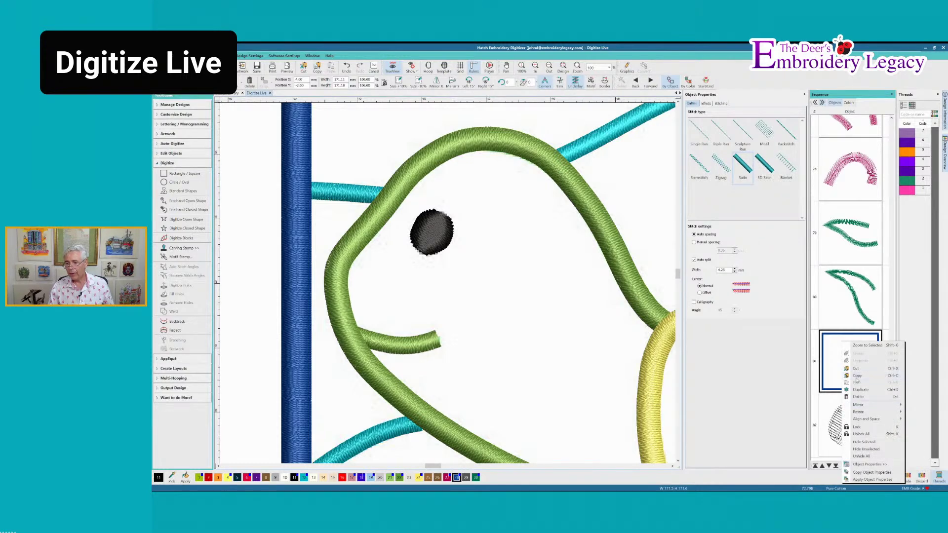
click(860, 391)
right_click(857, 377)
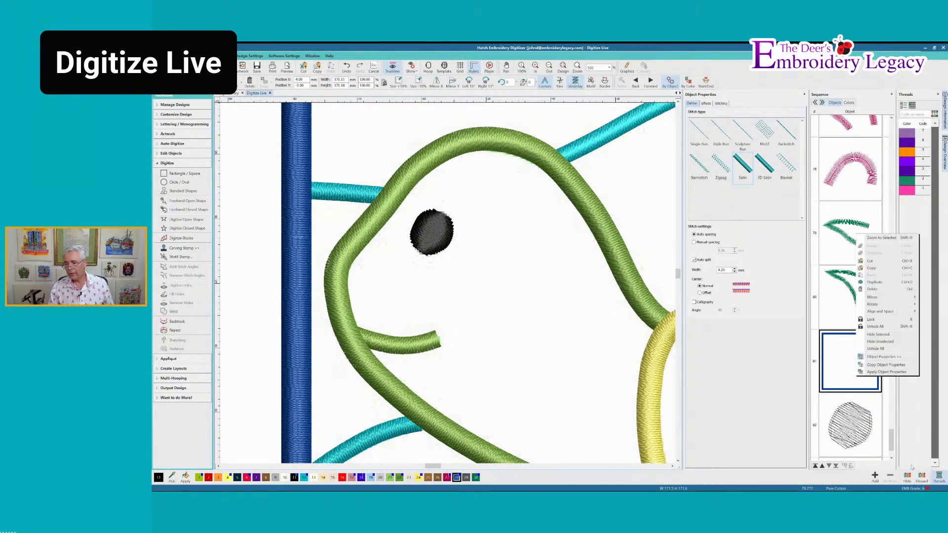
click(875, 282)
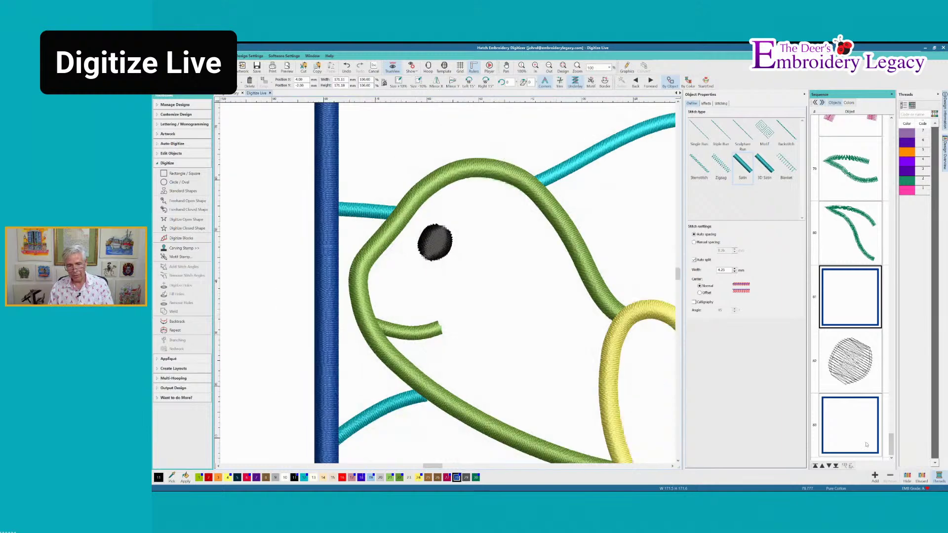
- Duplicate the border copy that follows the eye in the sequence and deselect it
right_click(866, 446)
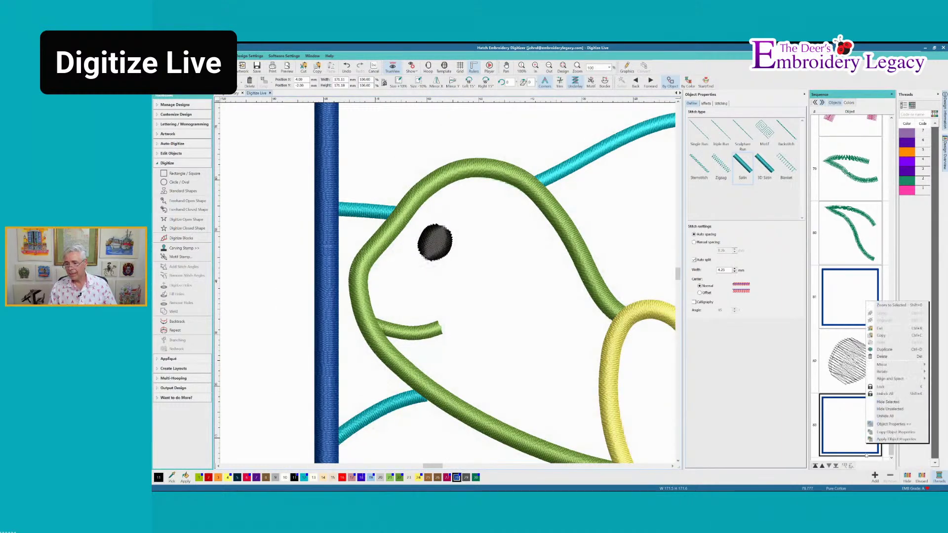
mouse_move(874, 371)
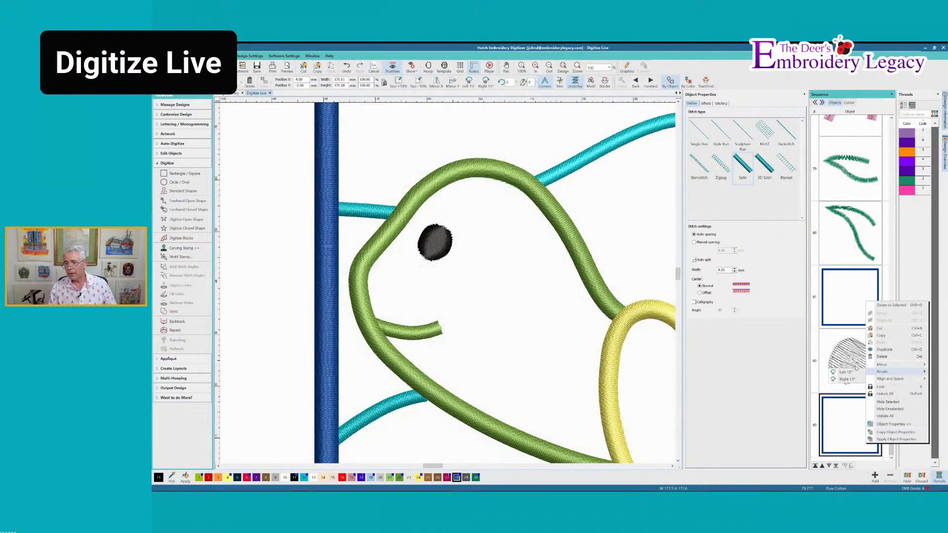
click(886, 351)
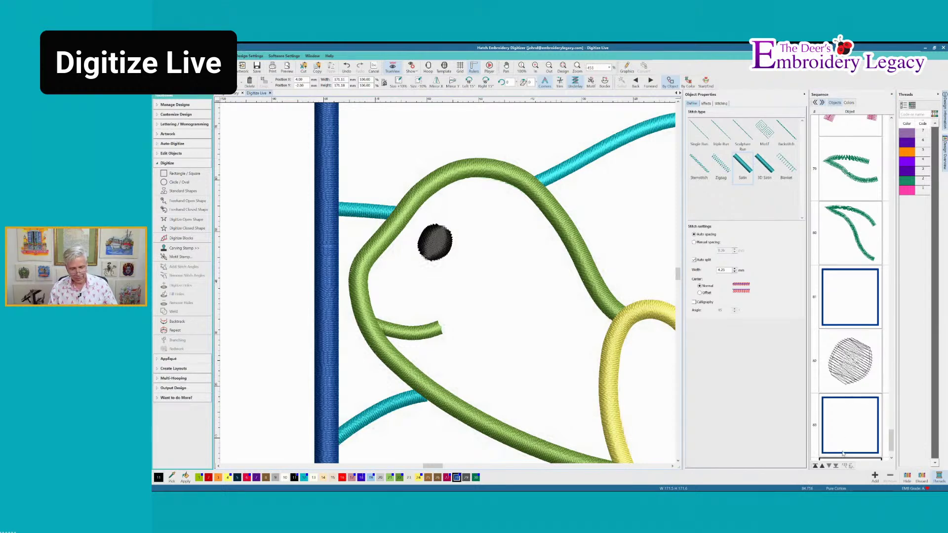
key(Escape)
key(0)
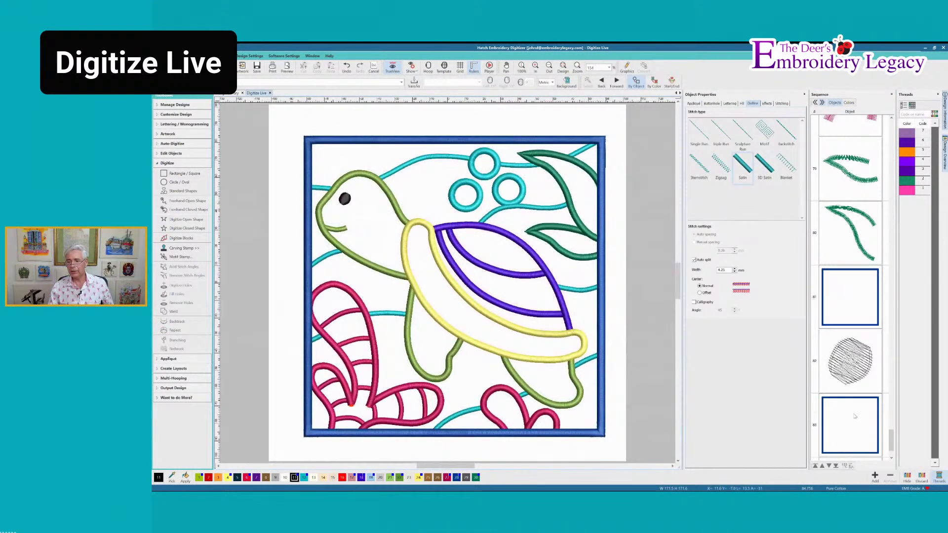
- Recolor the last border copy in the stitch sequence off-white
scroll(888, 438, down, 1)
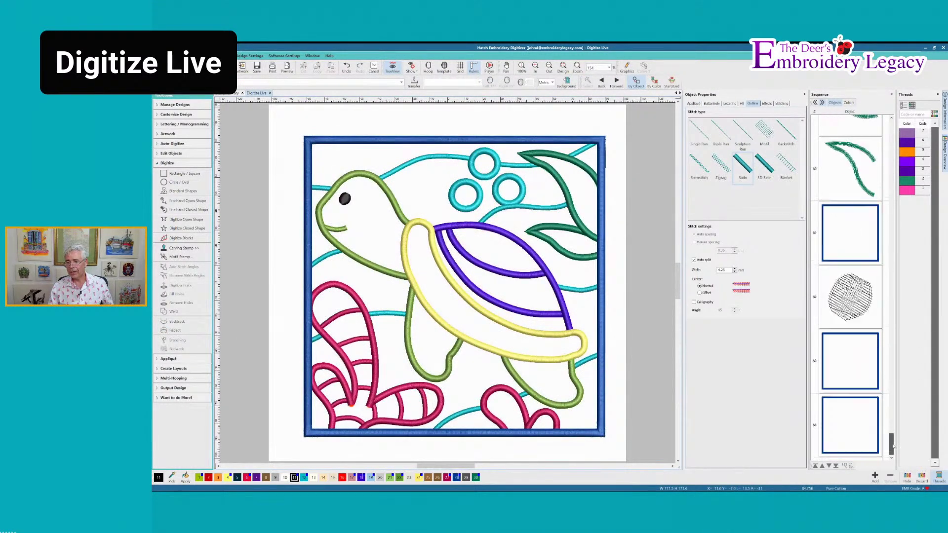
click(866, 421)
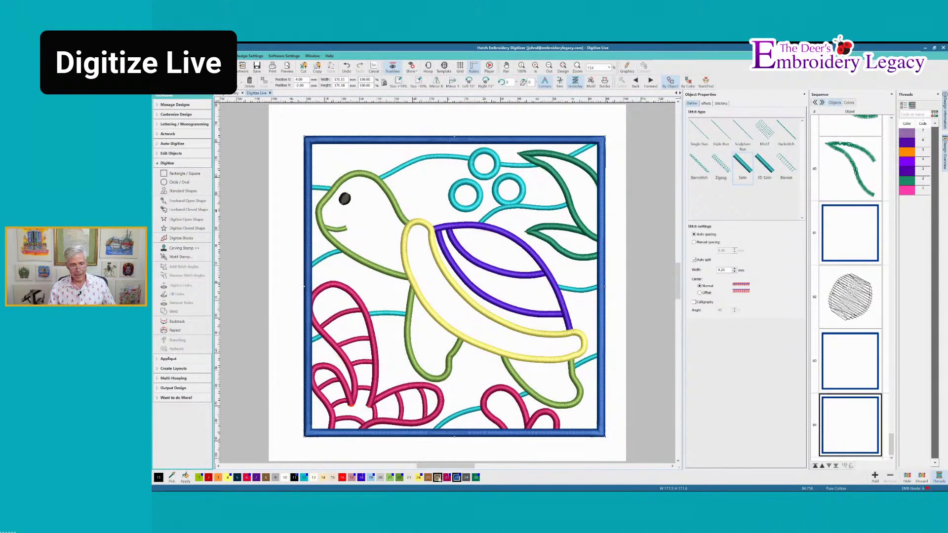
click(410, 477)
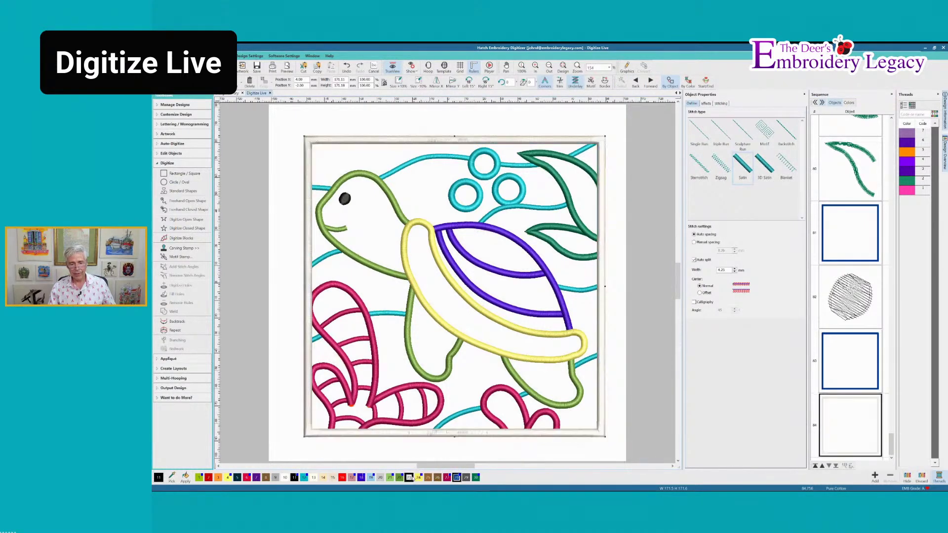
- Recolor the border copy that follows the eye brown and set its outline stitch type to Single Run
click(855, 352)
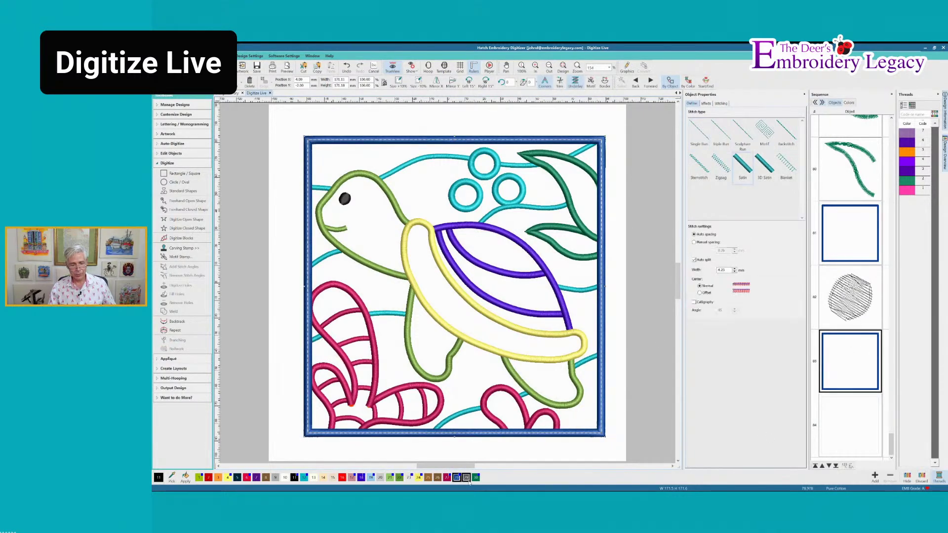
click(428, 478)
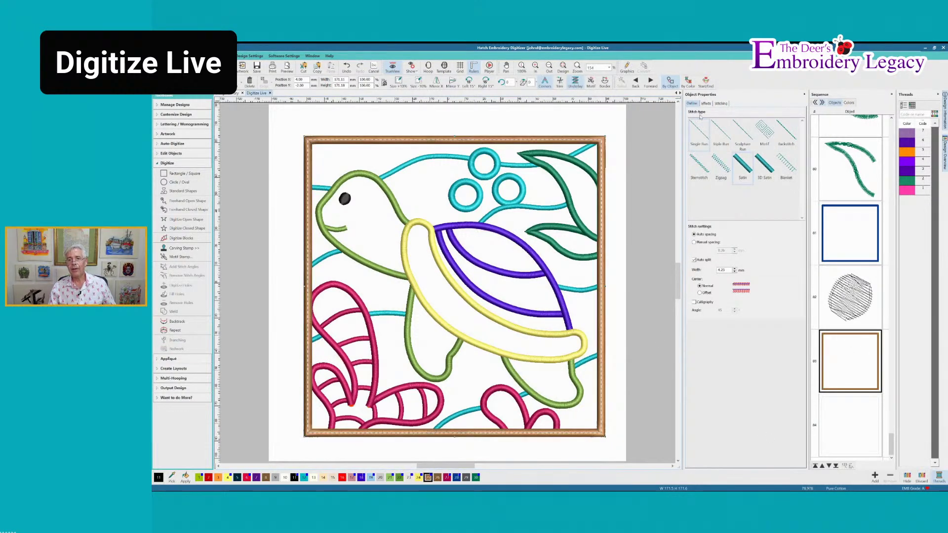
click(700, 136)
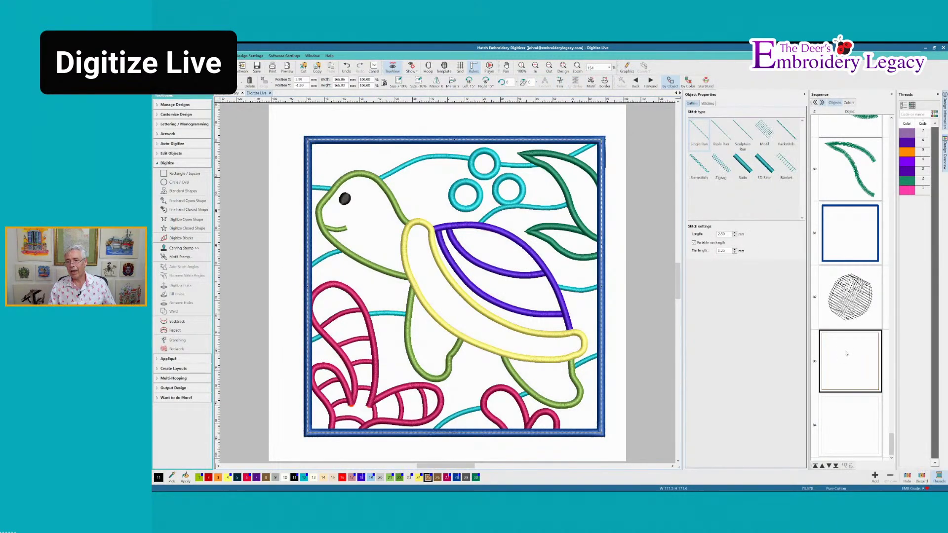
- Move both border copies directly after the artwork at the start of the sequence and unhide all objects
ctrl+click(855, 416)
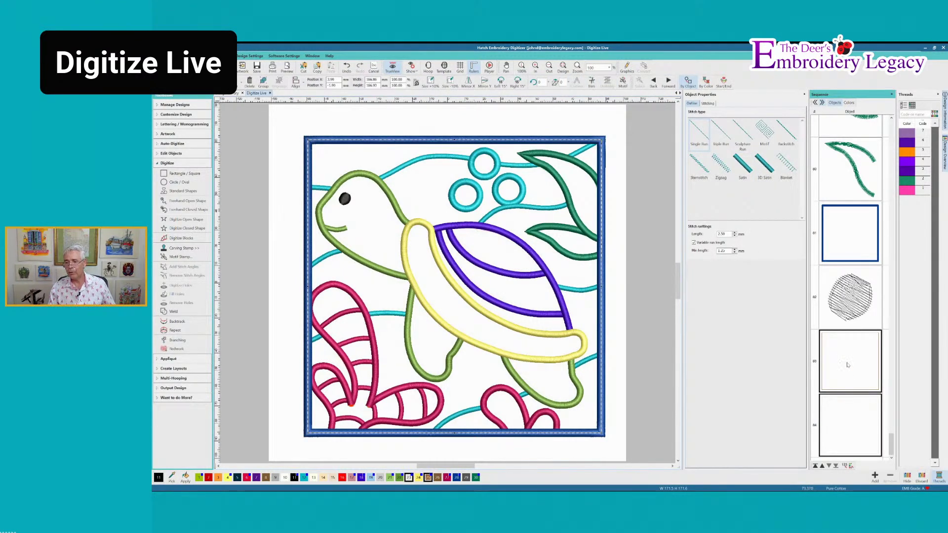
scroll(838, 119, up, 10)
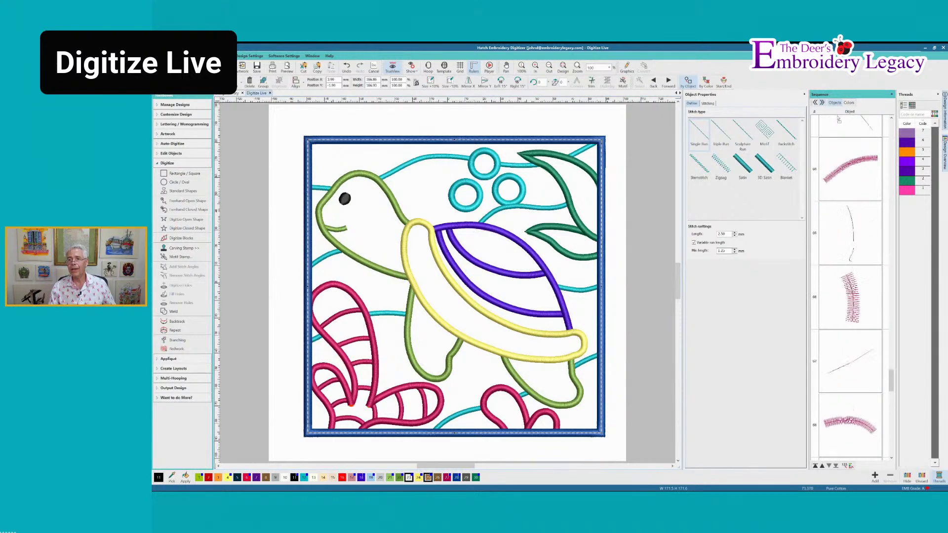
scroll(838, 119, up, 6)
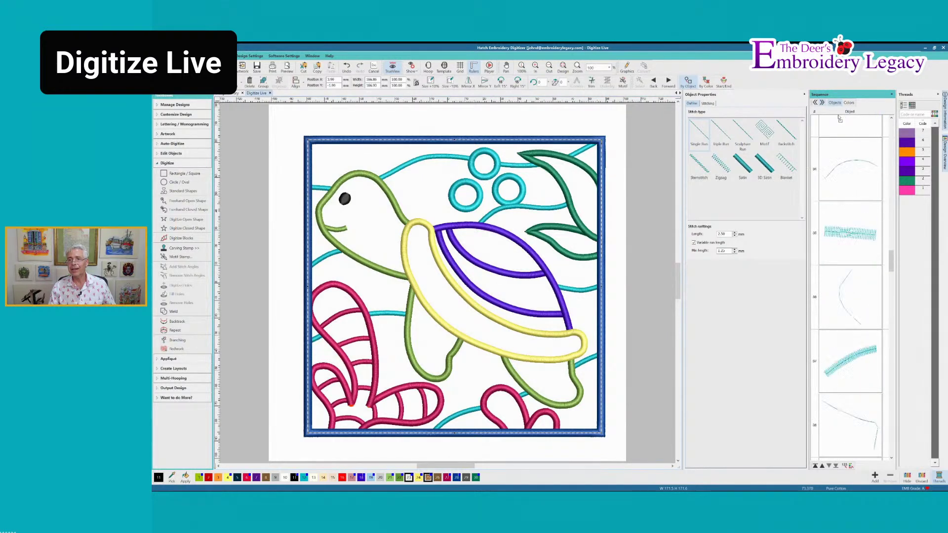
scroll(840, 118, up, 8)
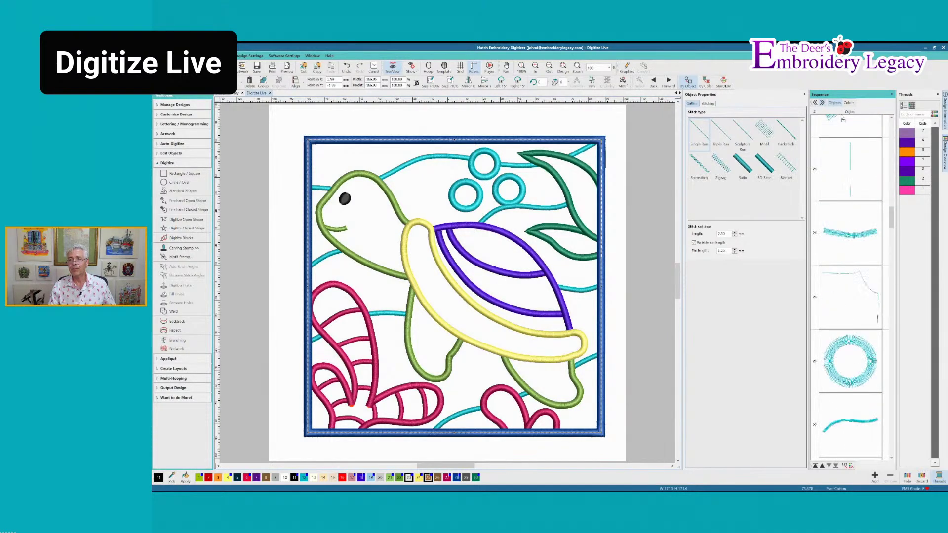
scroll(843, 118, up, 2)
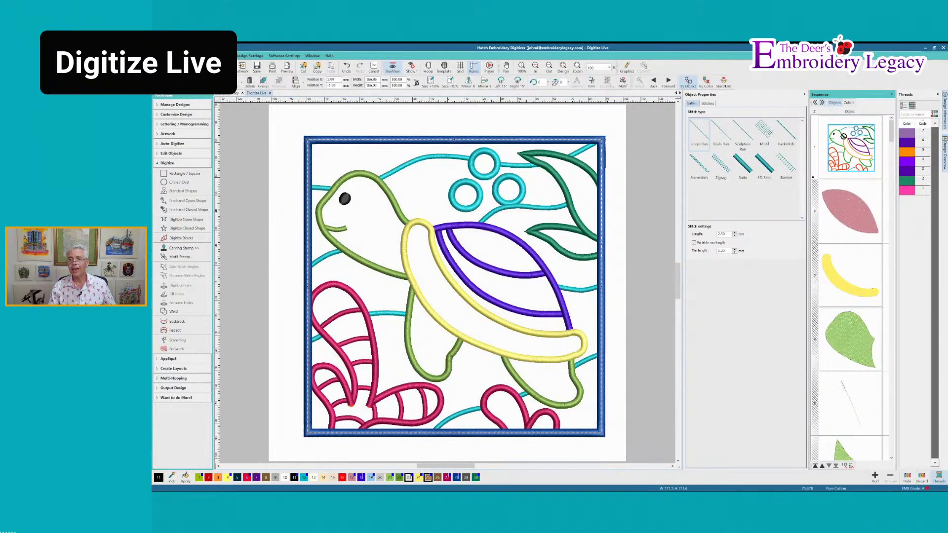
drag(844, 182, 844, 180)
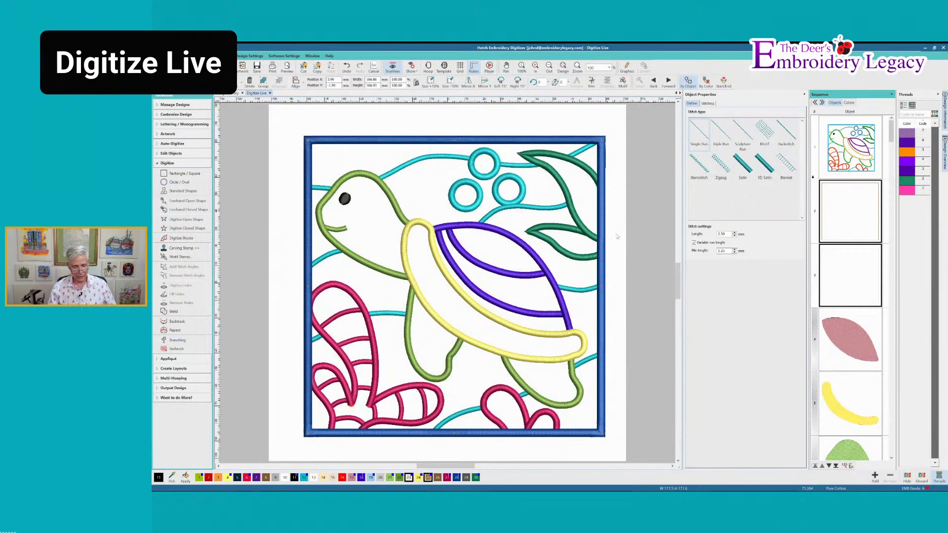
right_click(845, 214)
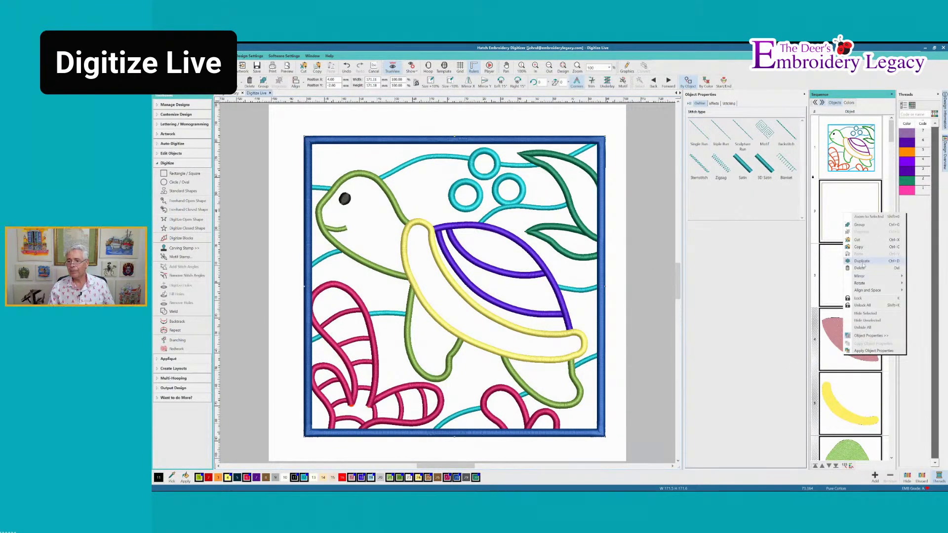
click(865, 328)
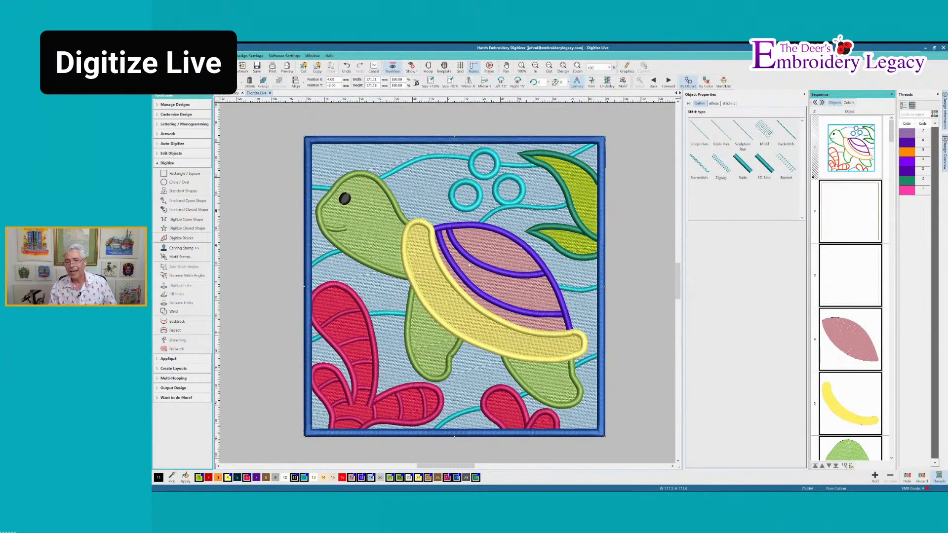
click(865, 350)
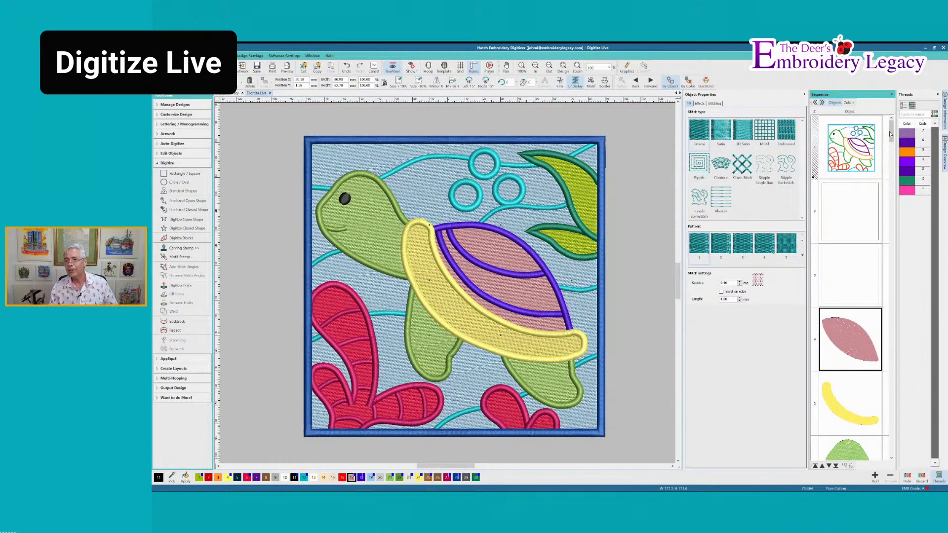
drag(891, 134, 891, 145)
ctrl+click(863, 217)
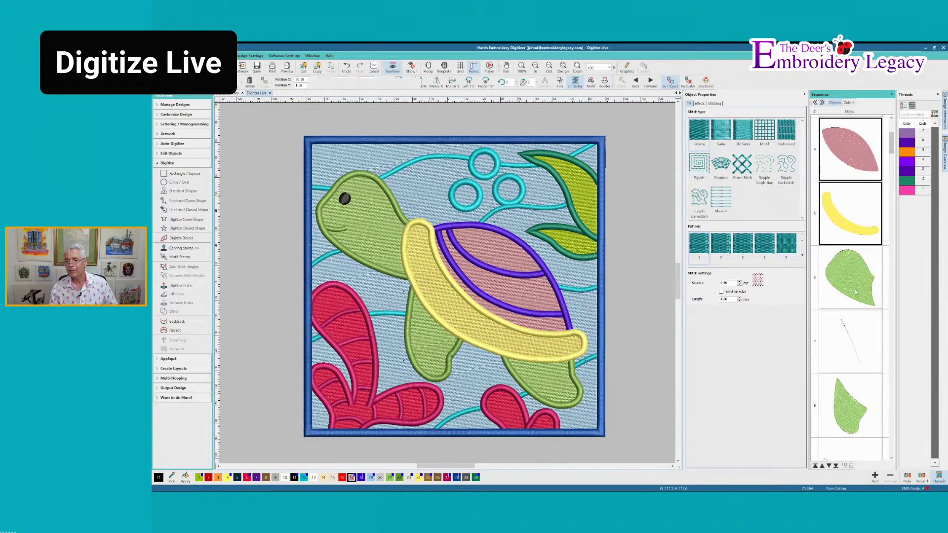
ctrl+click(856, 292)
ctrl+click(849, 391)
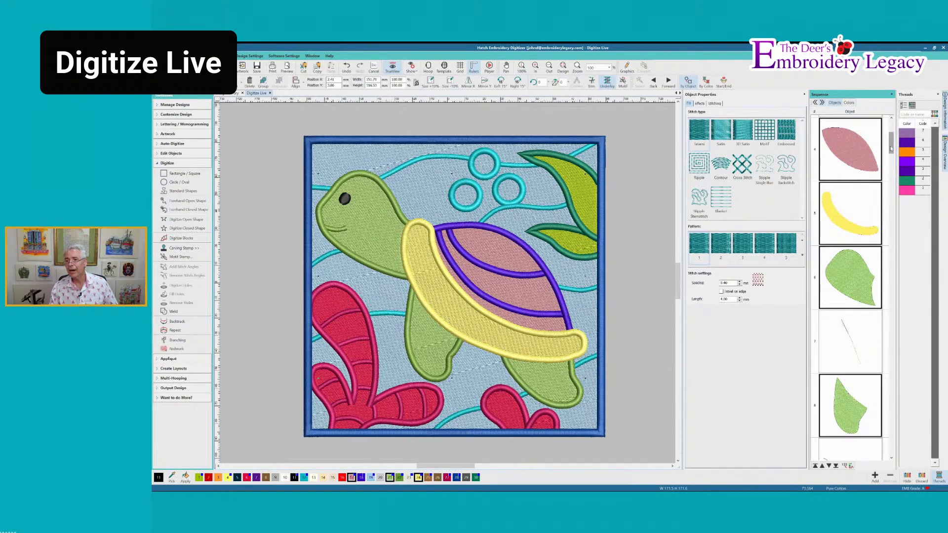
scroll(891, 149, down, 3)
ctrl+click(860, 270)
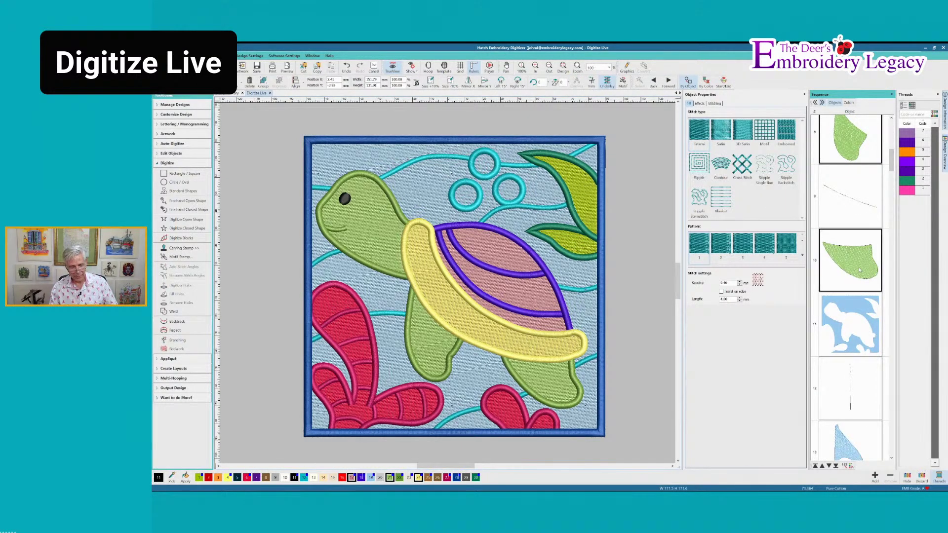
key(t)
click(870, 341)
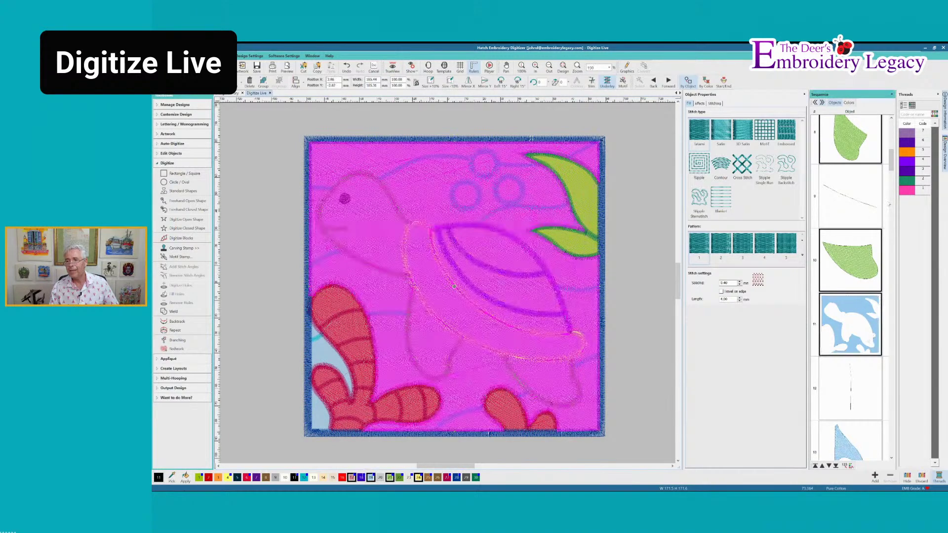
scroll(894, 170, down, 2)
scroll(895, 170, down, 2)
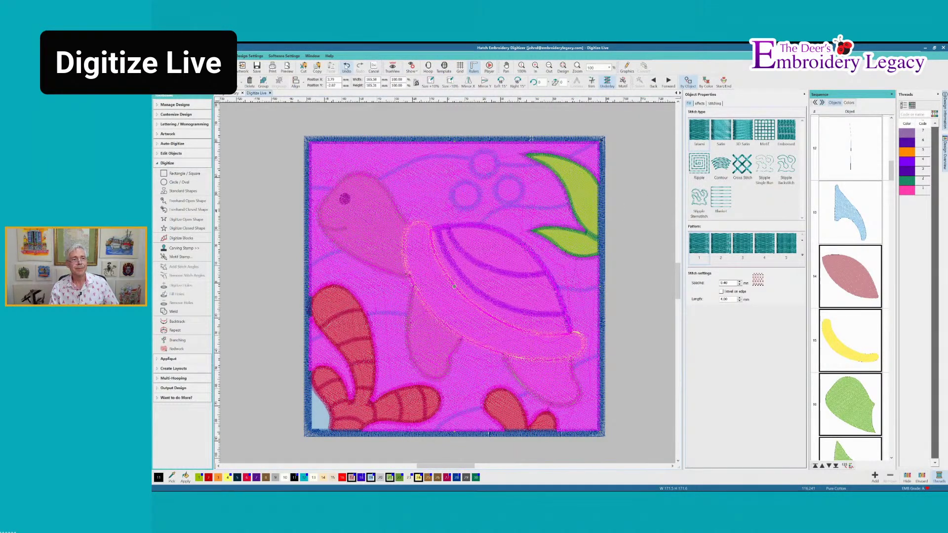
click(346, 67)
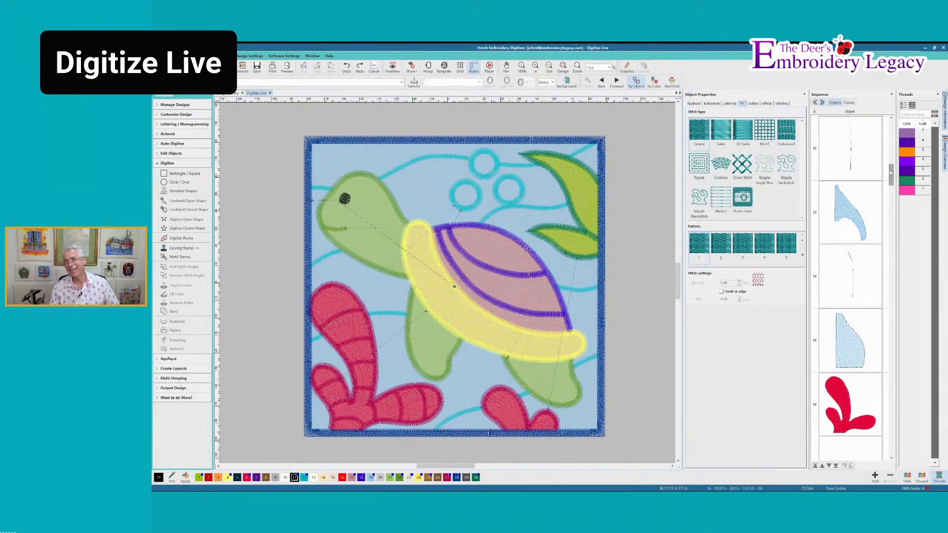
- Select the turtle's shell, yellow rim, head and both flipper fills together in the sequence
drag(892, 174, 893, 141)
click(853, 176)
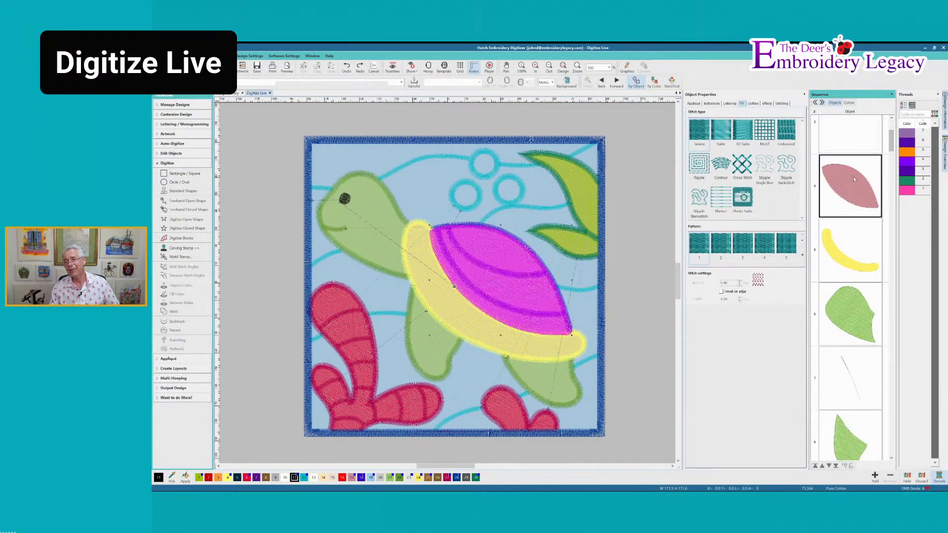
ctrl+click(856, 257)
ctrl+click(854, 309)
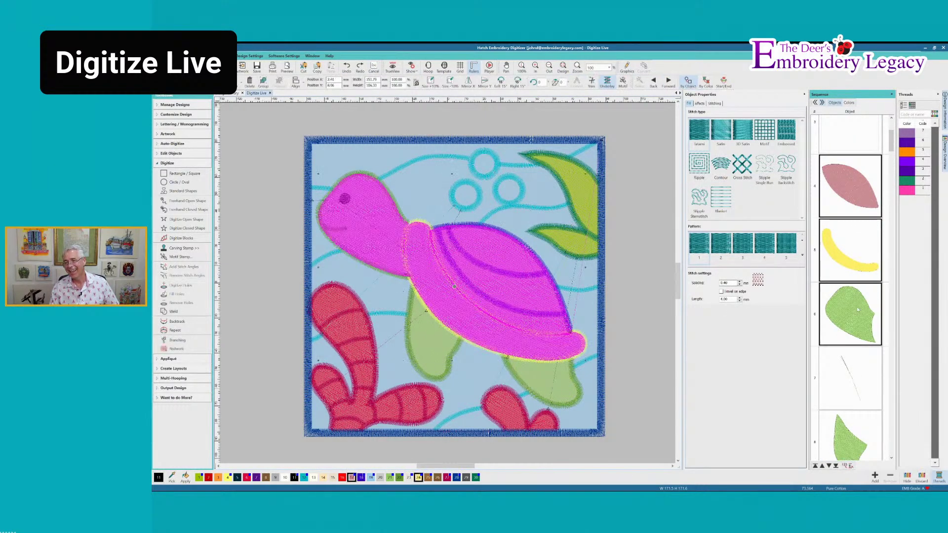
ctrl+click(859, 431)
mouse_move(892, 141)
mouse_down()
mouse_move(895, 170)
mouse_move(892, 157)
mouse_up()
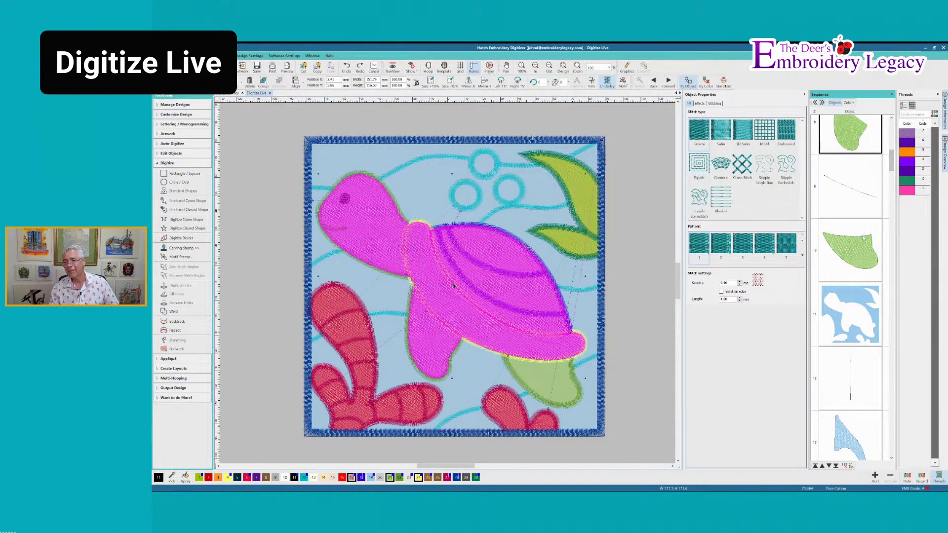
click(855, 271)
- Add the blue background pieces, both red coral fills and the green leaf fill to the selection
click(852, 303)
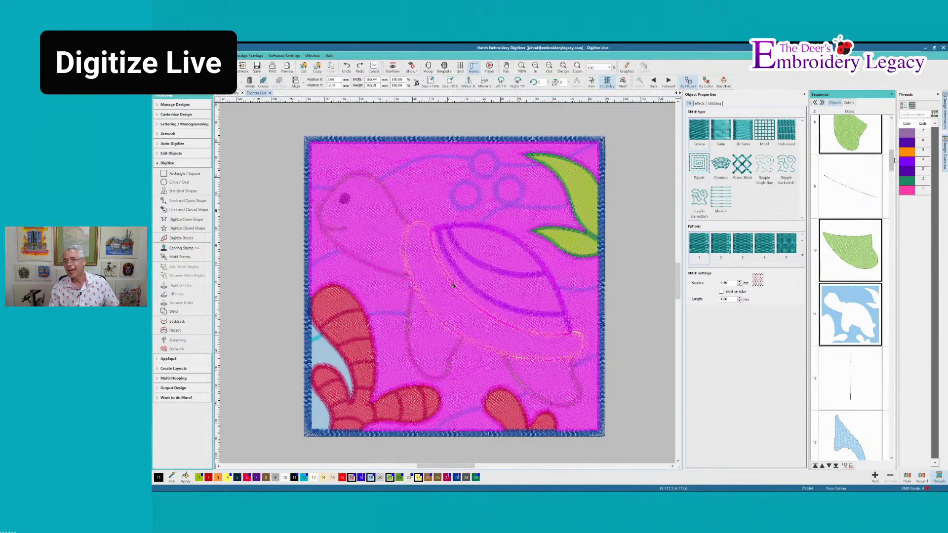
drag(891, 163, 892, 175)
click(858, 214)
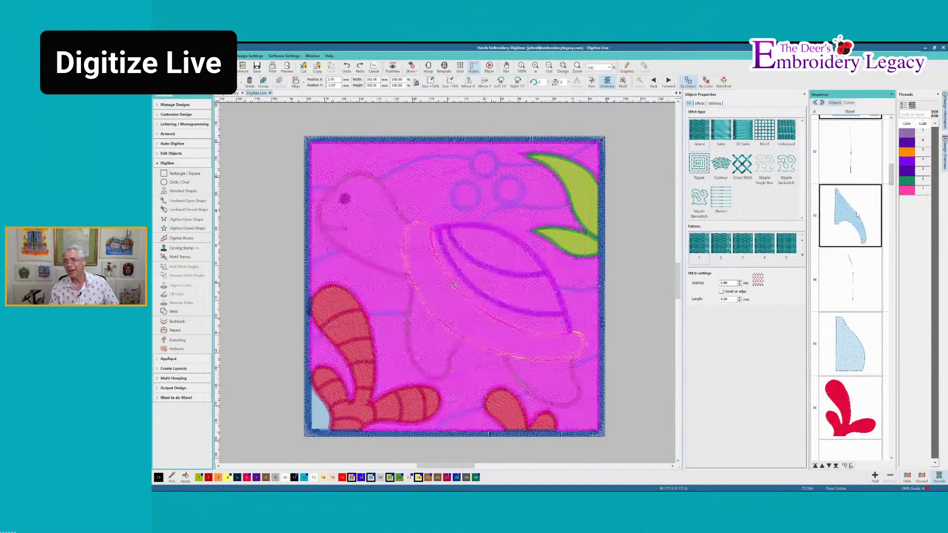
click(840, 396)
drag(893, 174, 895, 191)
ctrl+click(851, 199)
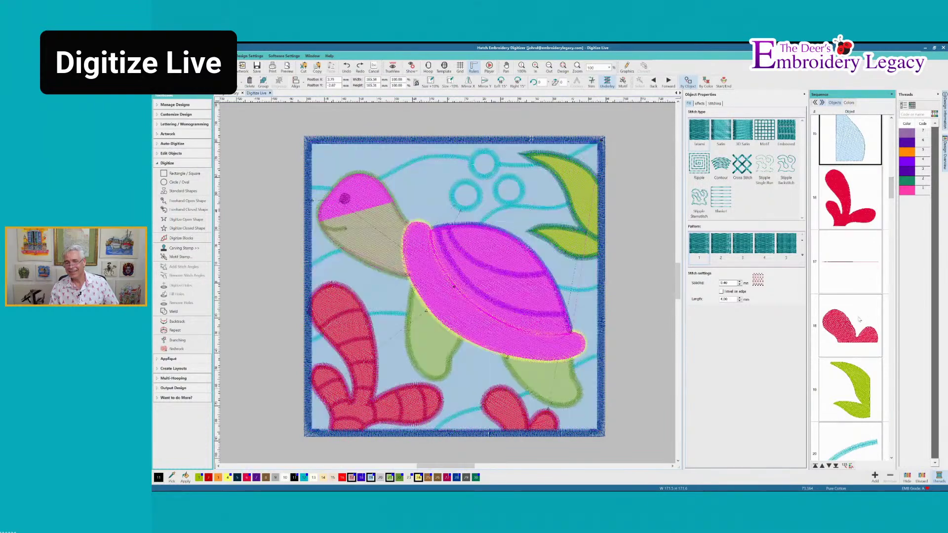
ctrl+click(860, 320)
ctrl+click(857, 376)
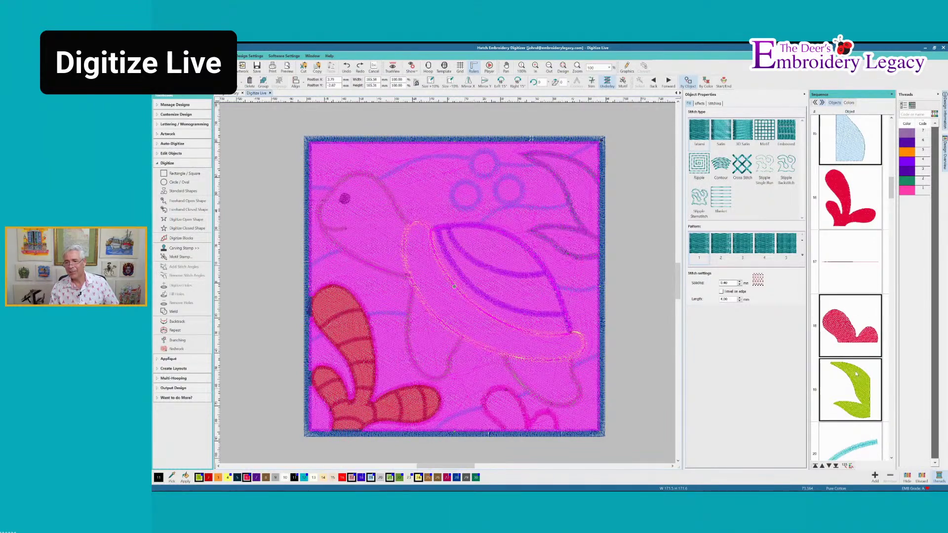
ctrl+click(857, 200)
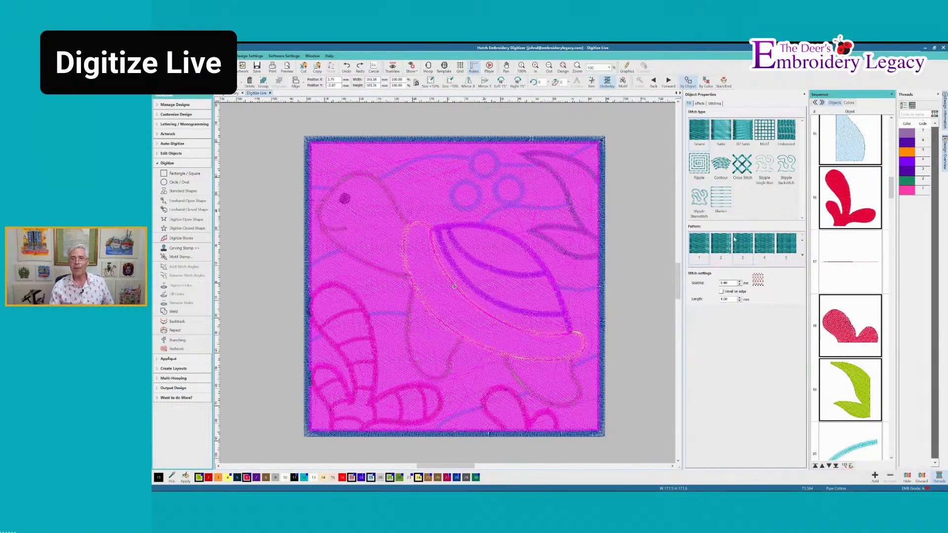
- Set the stitch spacing of all selected fills to 1.2 mm
double_click(726, 283)
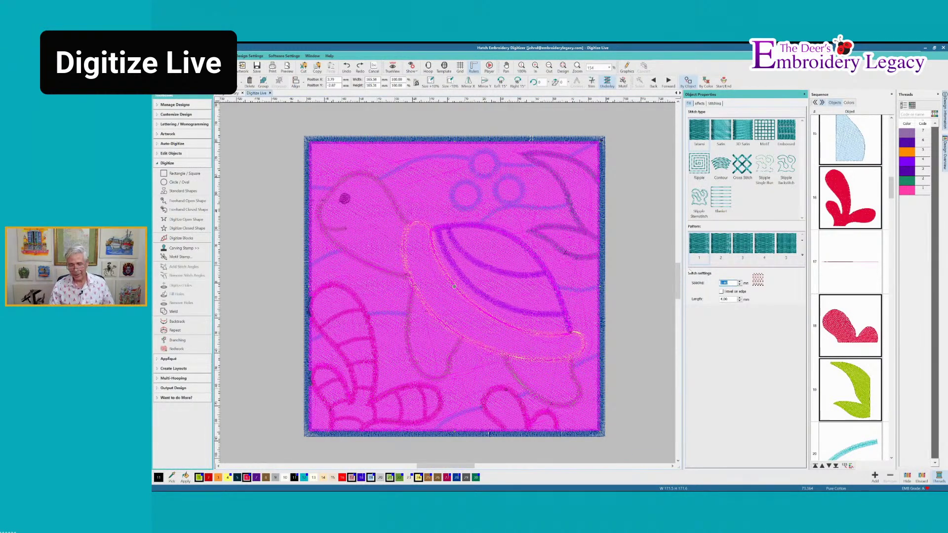
text(1.2)
key(Return)
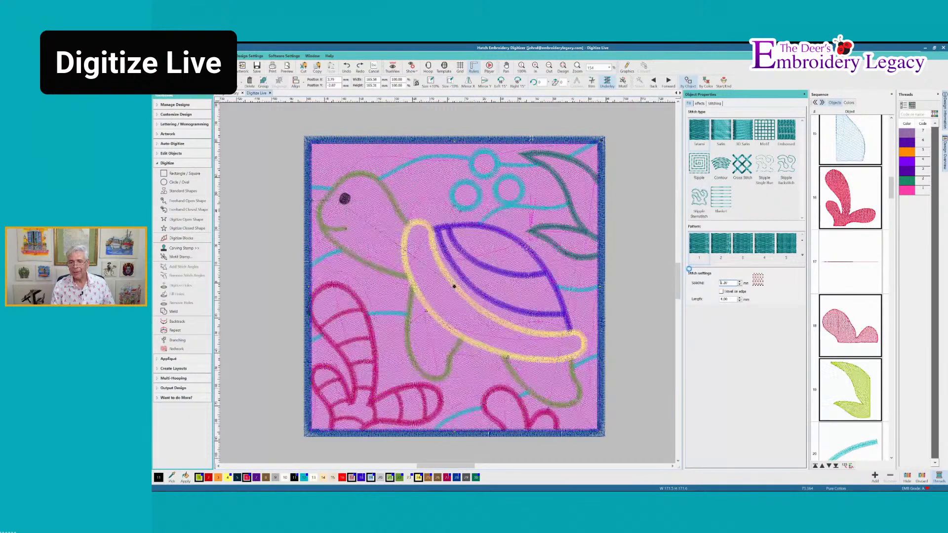
- Turn off the first underlay for the selected fills, deselect them and display the design in TrueView
click(713, 103)
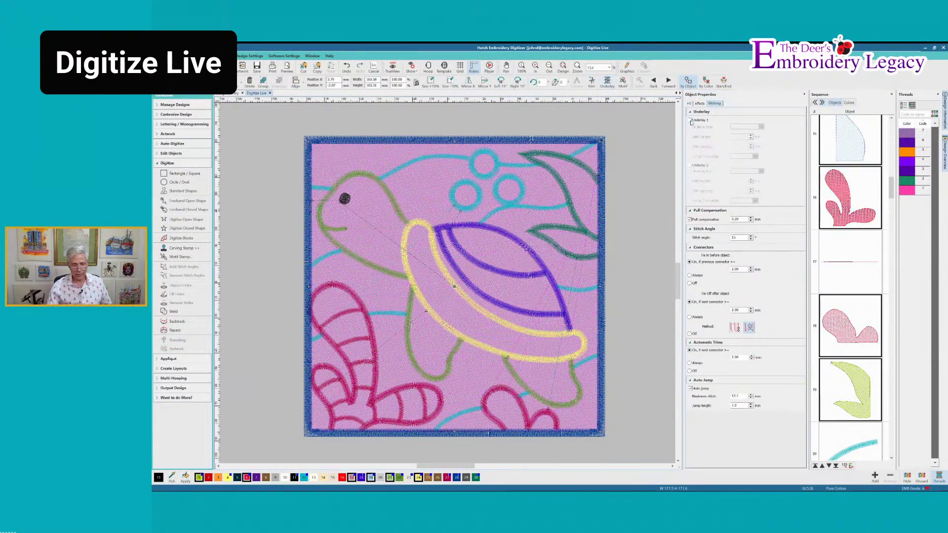
click(691, 122)
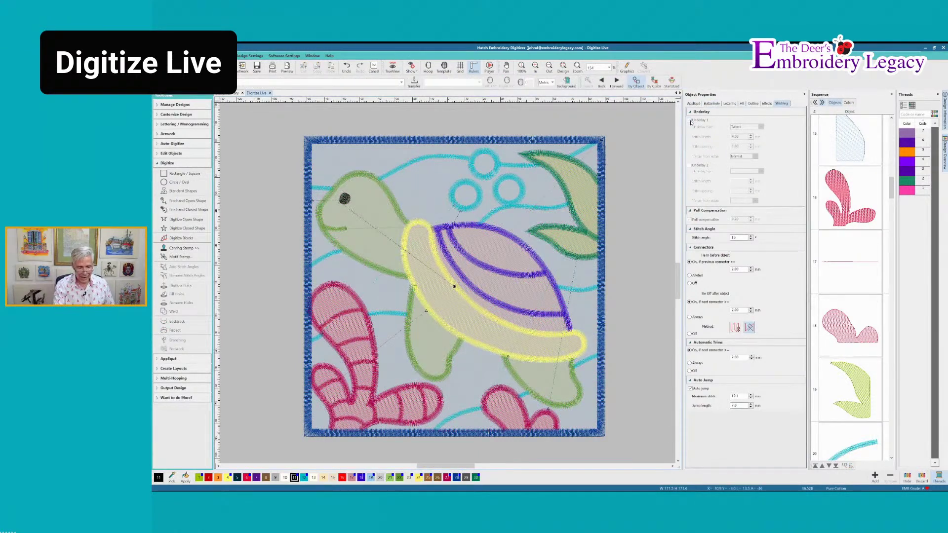
key(t)
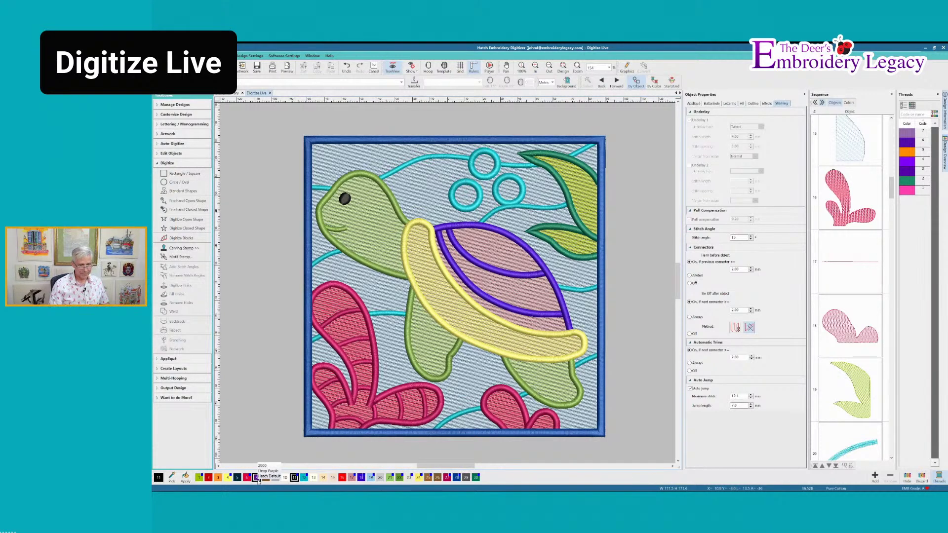
key(b)
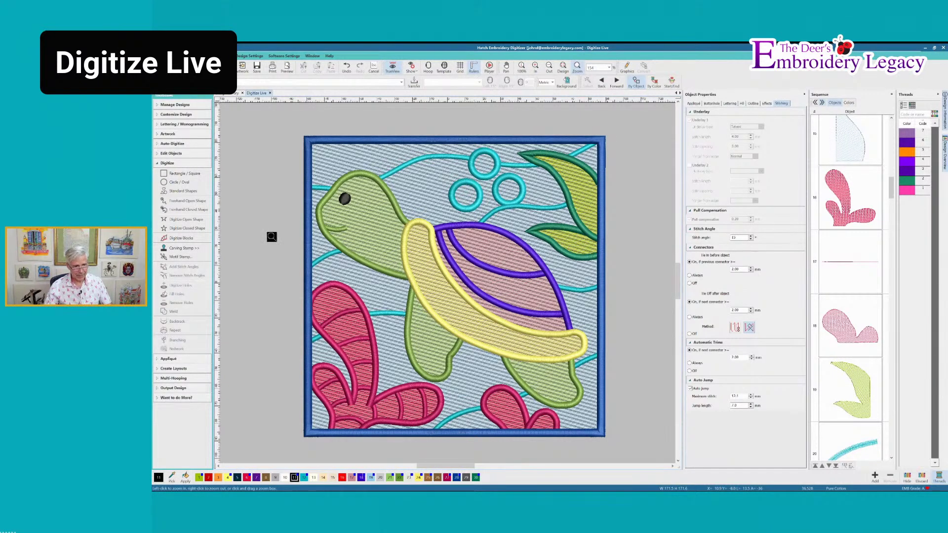
- Simulate the stitch-out of the red coral and the blue border, checking their stitches close up and across the whole design
drag(272, 284, 461, 372)
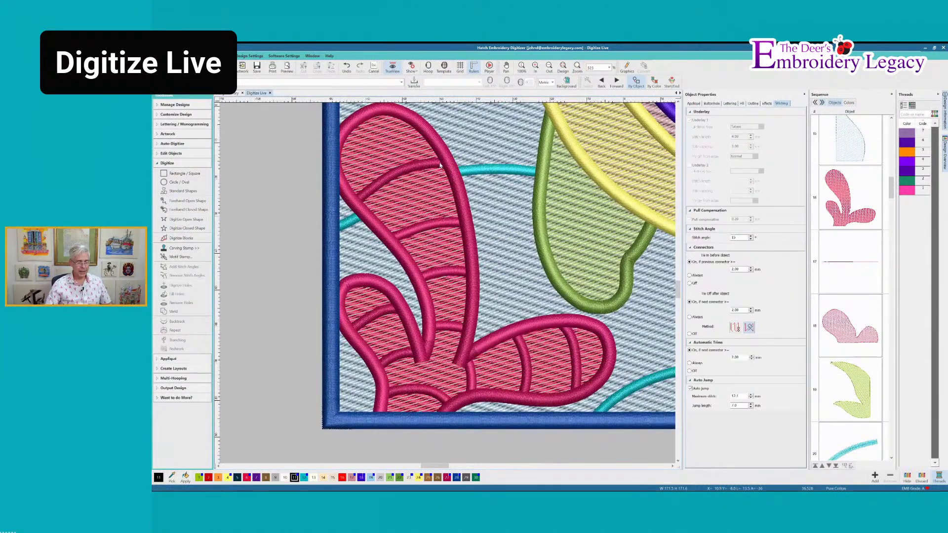
key(t)
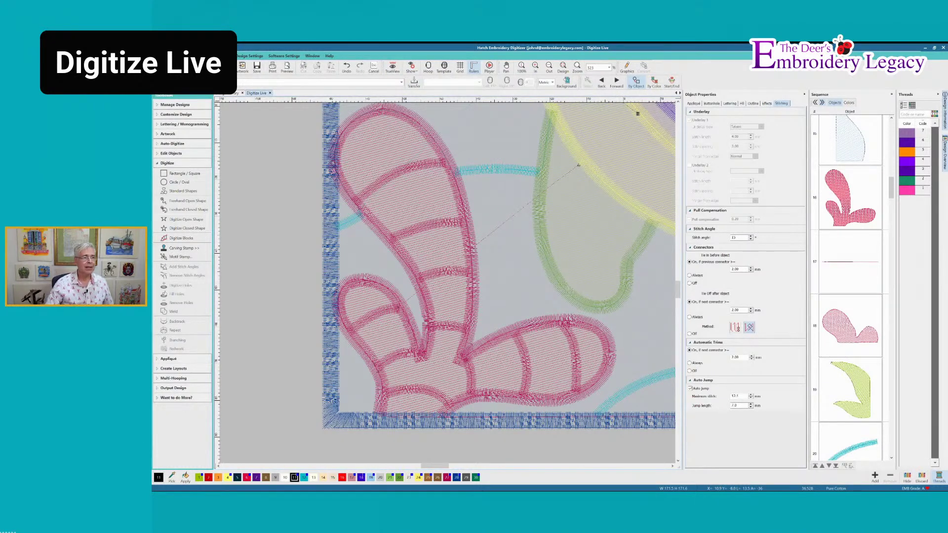
click(491, 69)
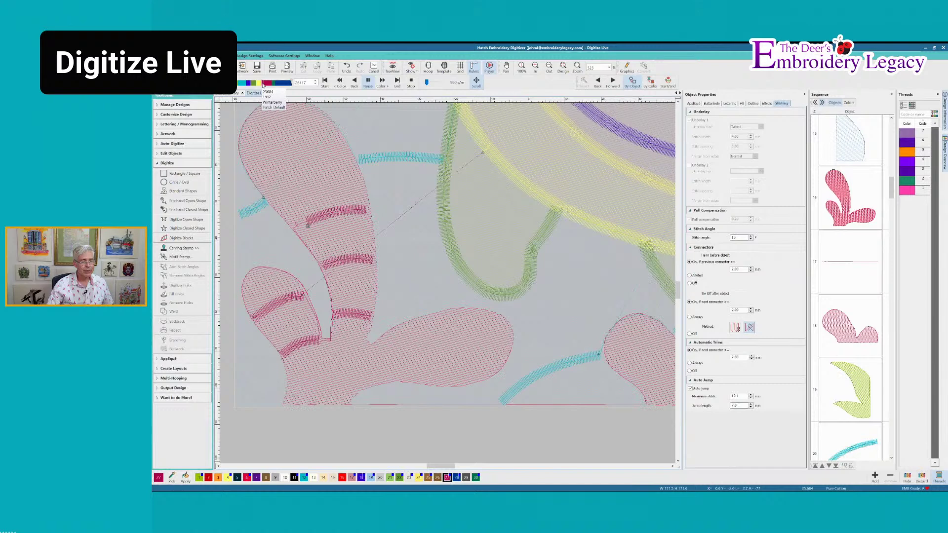
click(263, 85)
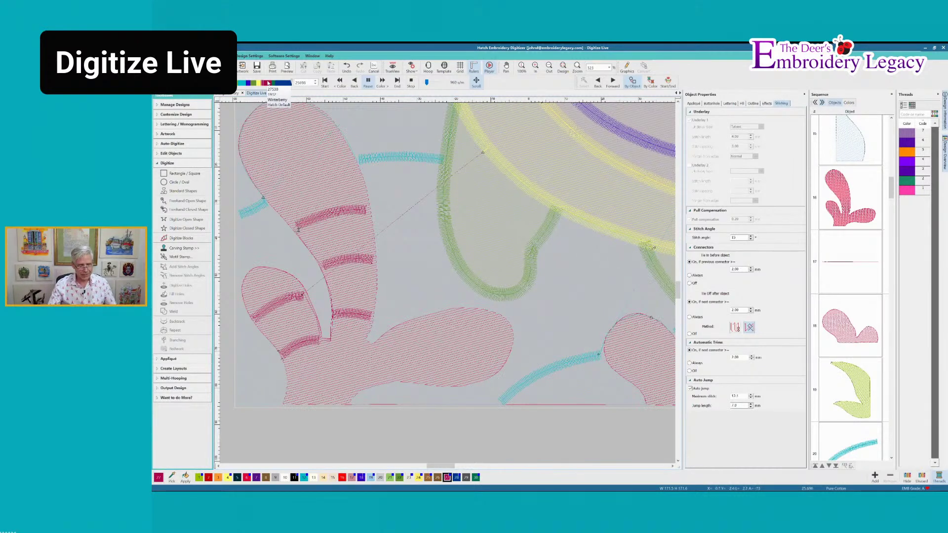
key(t)
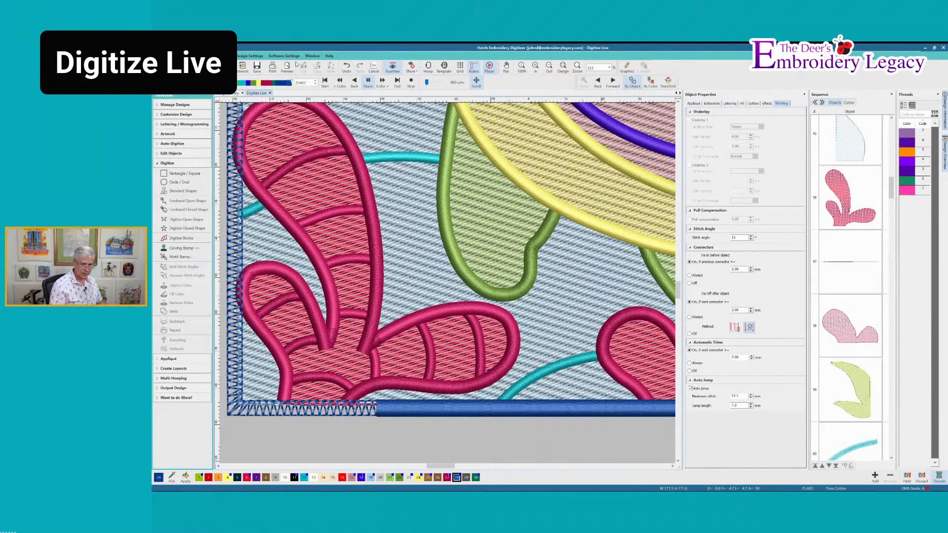
key(0)
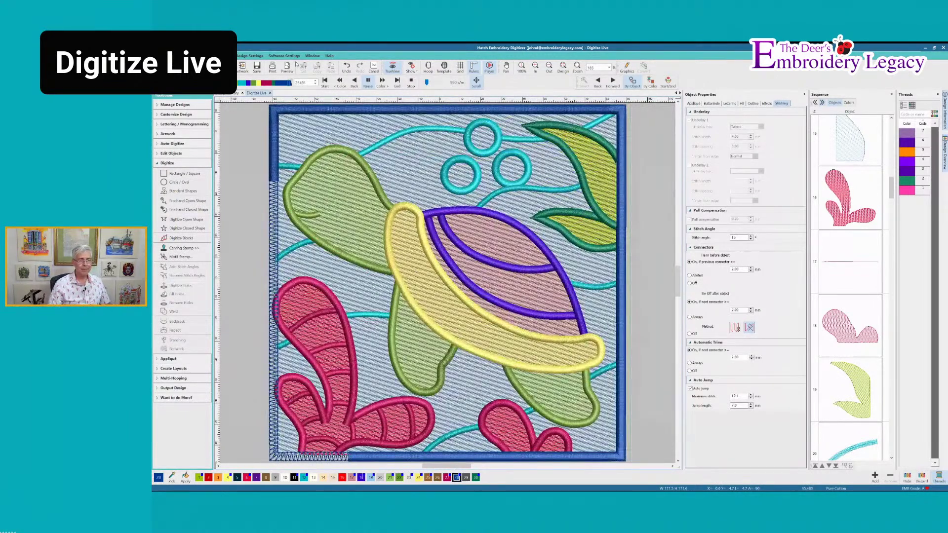
click(409, 81)
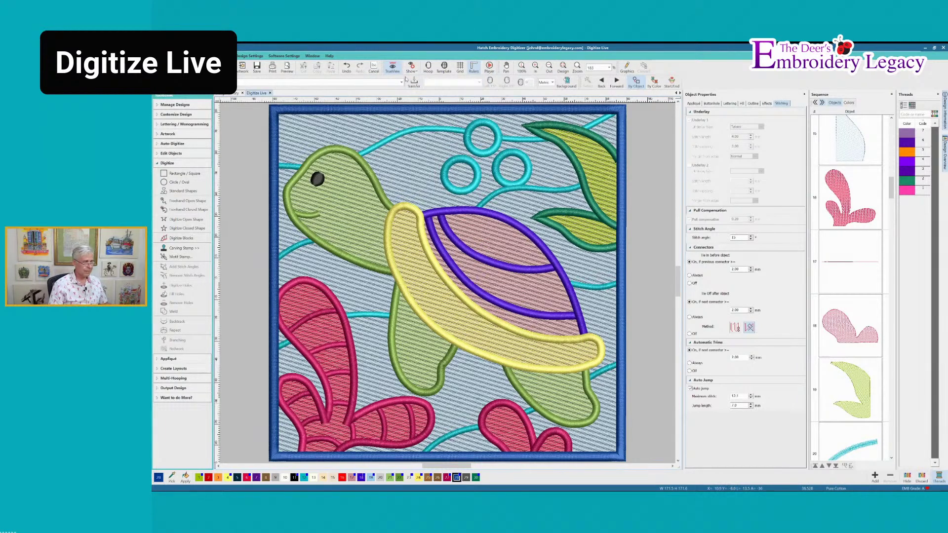
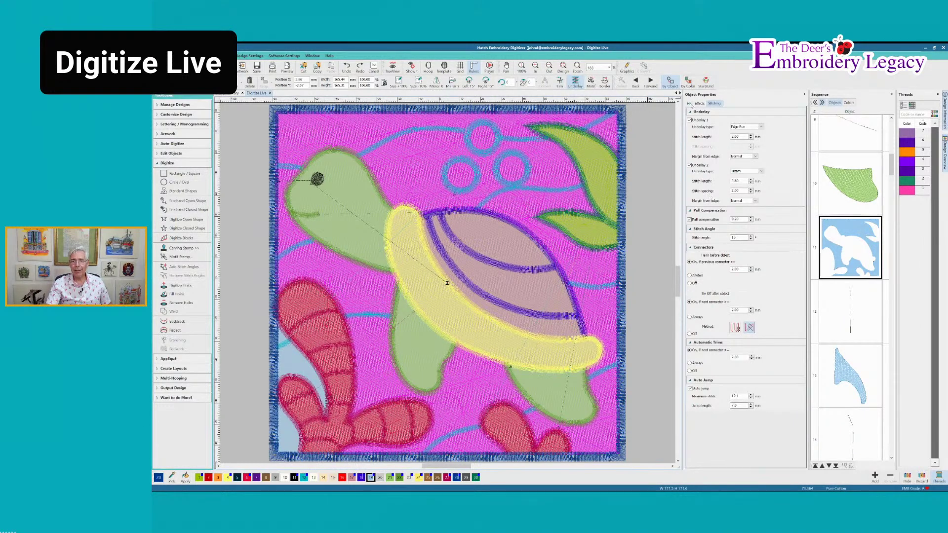
- Set the large blue background fill's stitch spacing to 1.2 mm and turn off its underlay
click(690, 103)
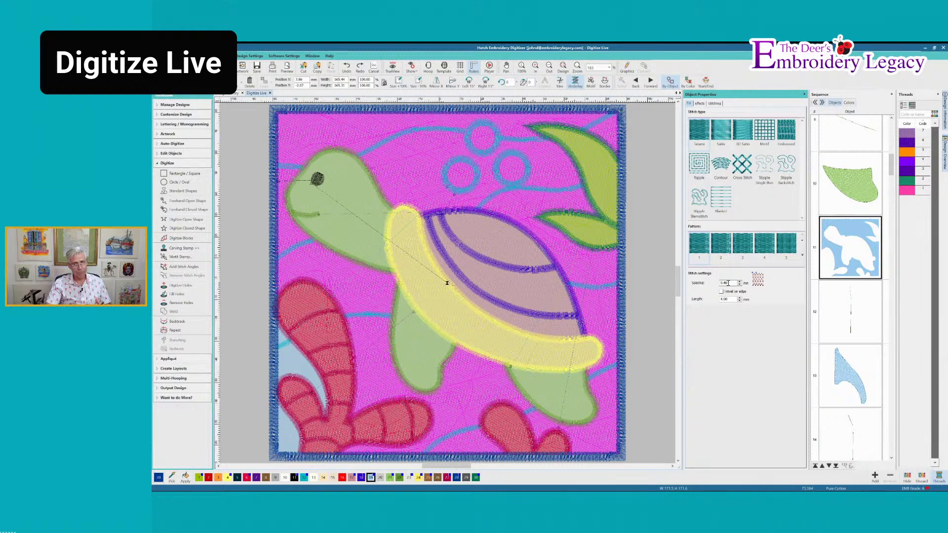
double_click(729, 283)
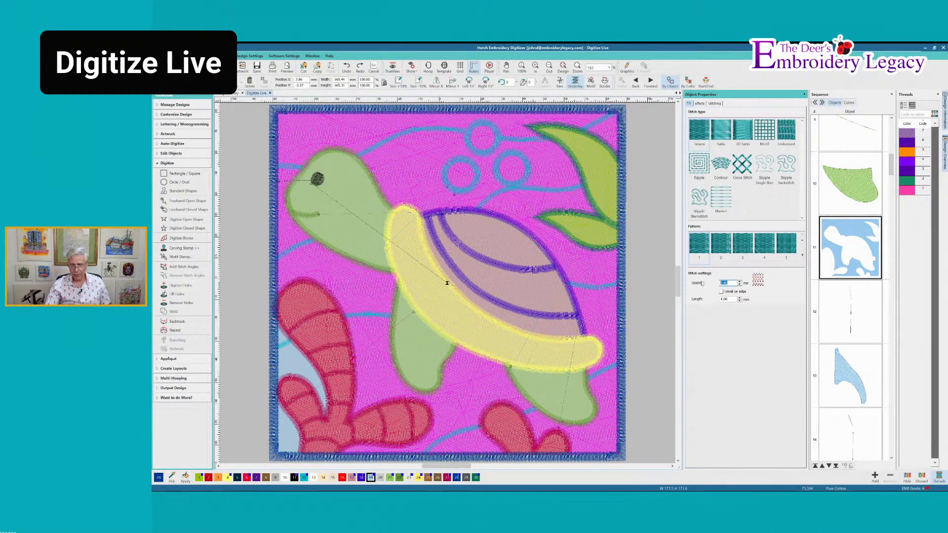
text(1.2)
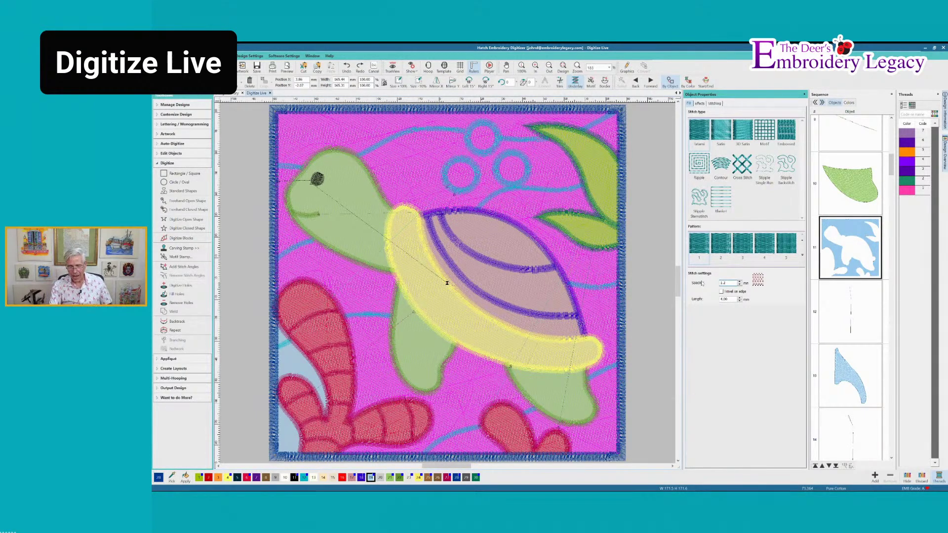
key(Return)
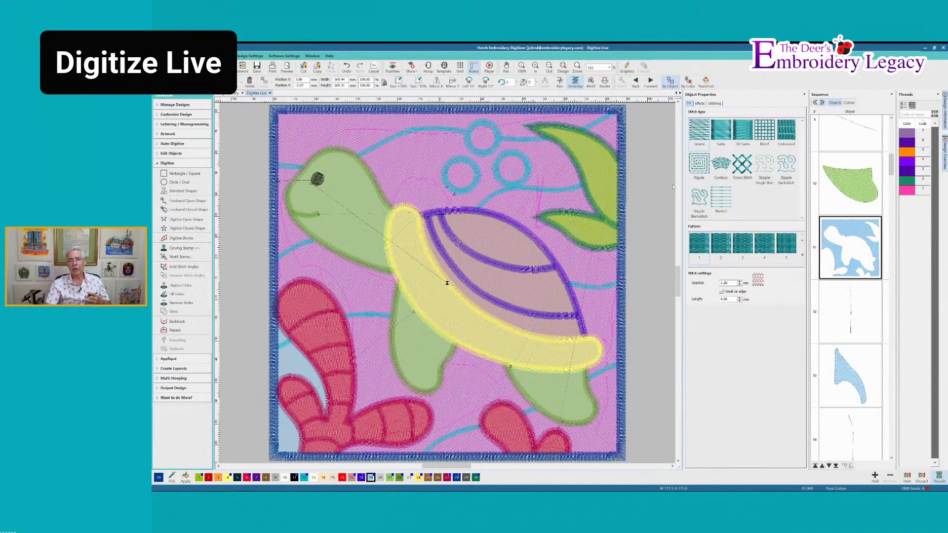
click(715, 104)
click(690, 121)
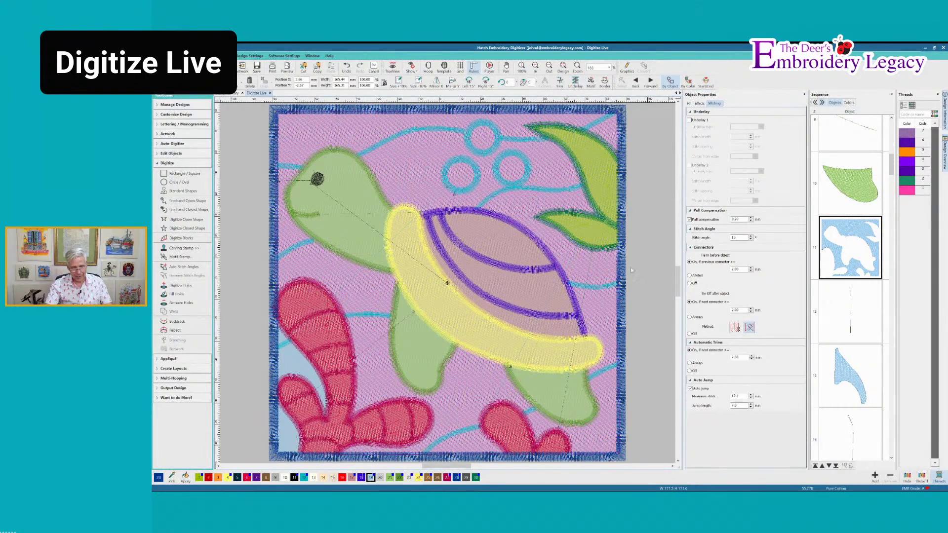
- Inspect the small green leaf and the open background stitching around it in stitch view and TrueView
key(b)
drag(525, 181, 628, 296)
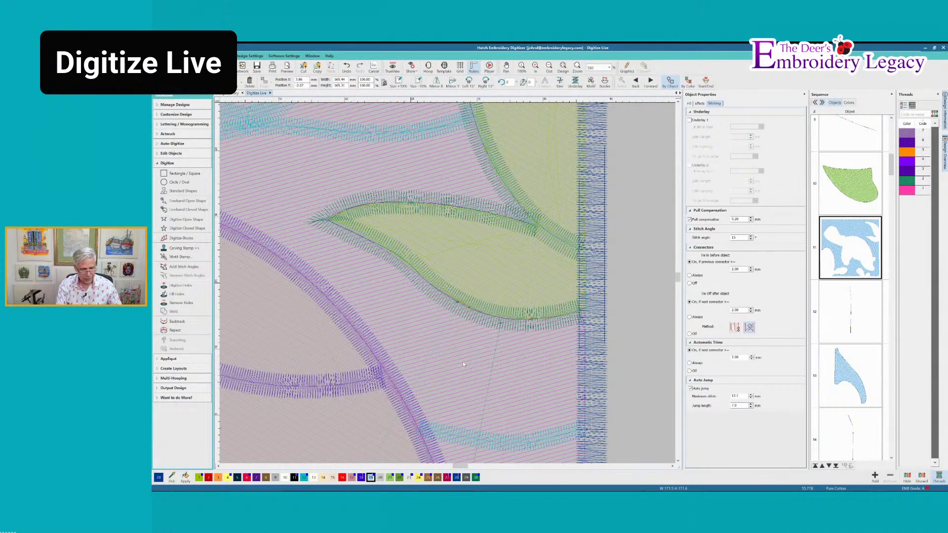
key(t)
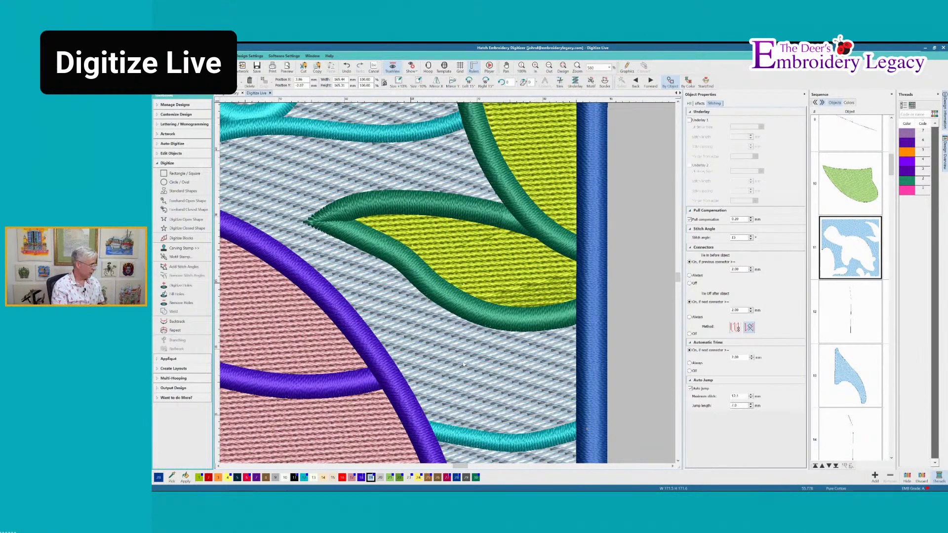
key(0)
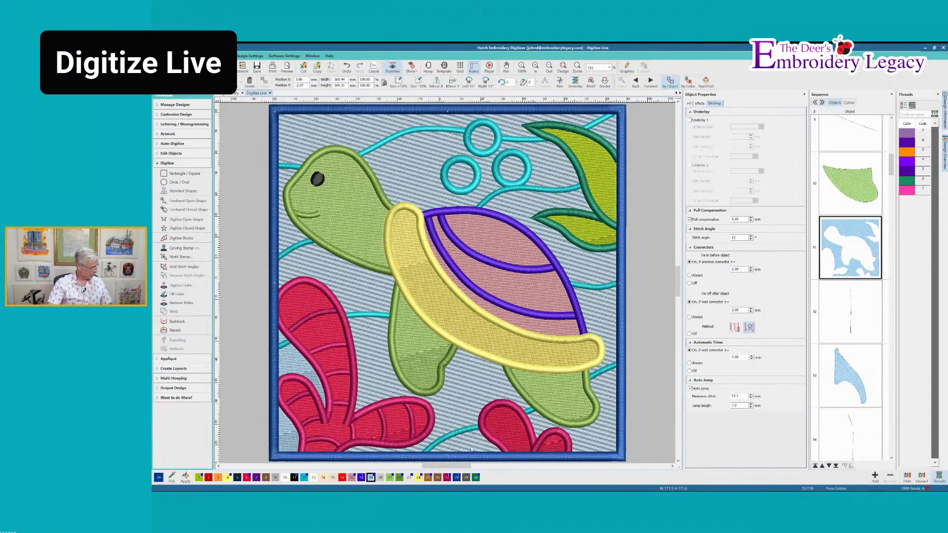
- Examine the coral's satin outlines where the branches meet near the lower border, in stitch view and TrueView
key(b)
drag(239, 421, 472, 402)
key(t)
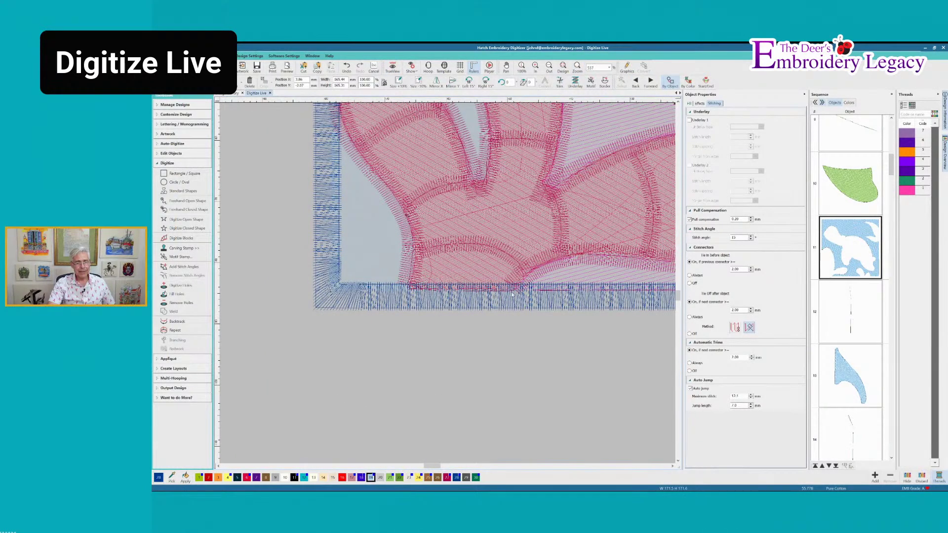
click(480, 191)
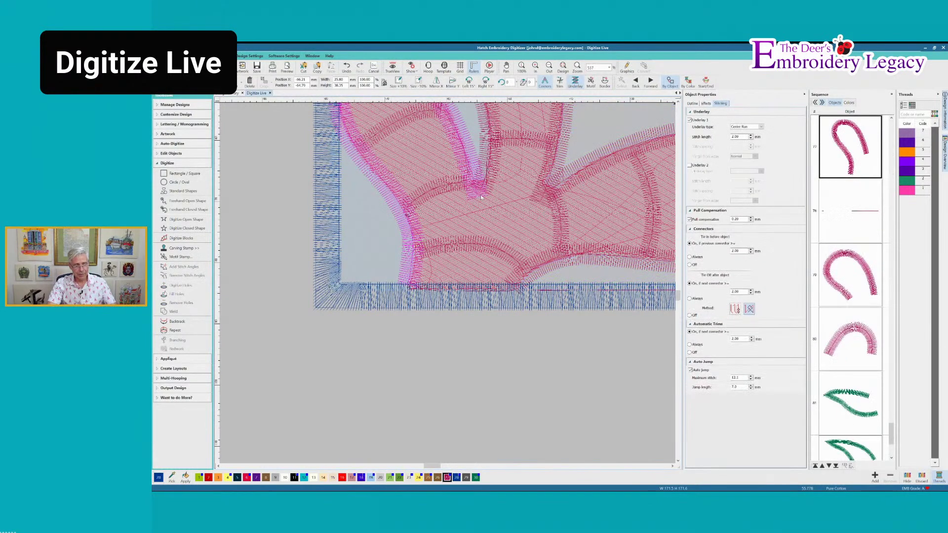
key(t)
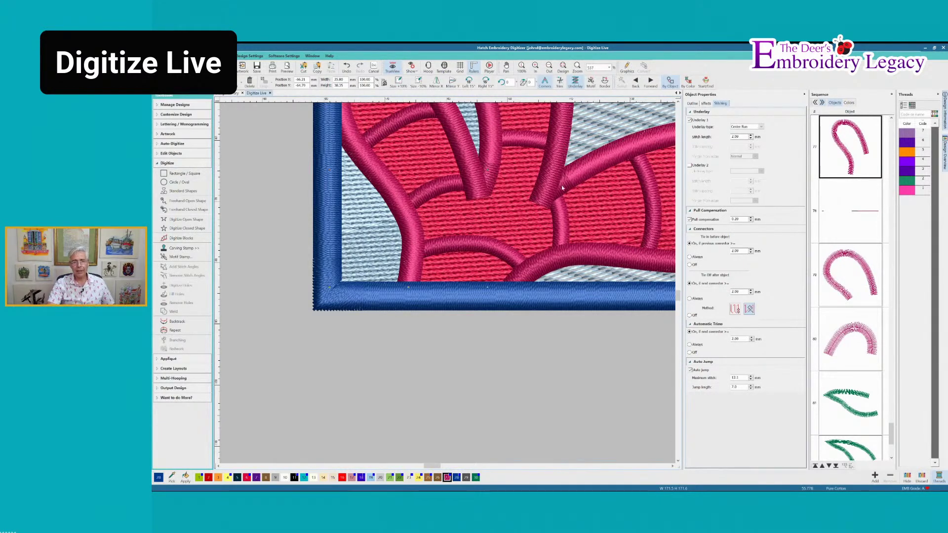
key(b)
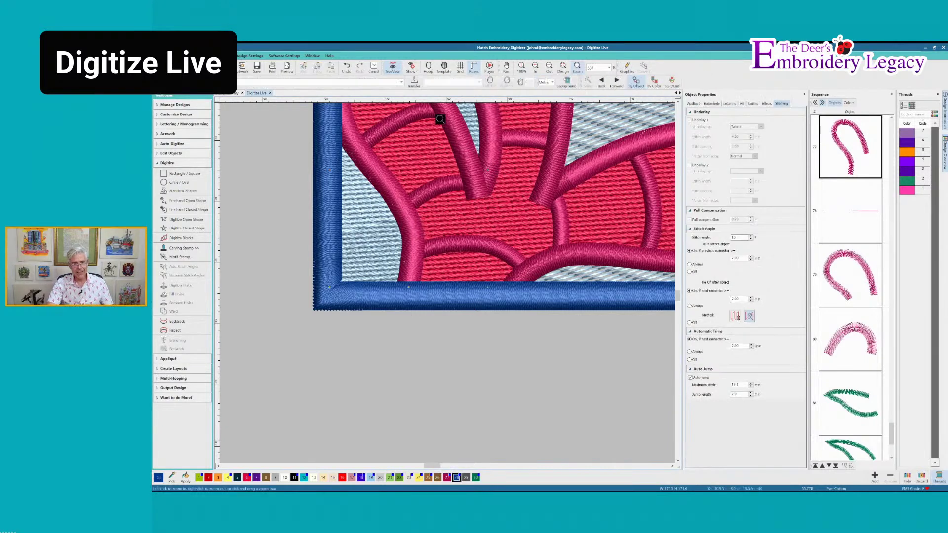
drag(424, 121, 614, 229)
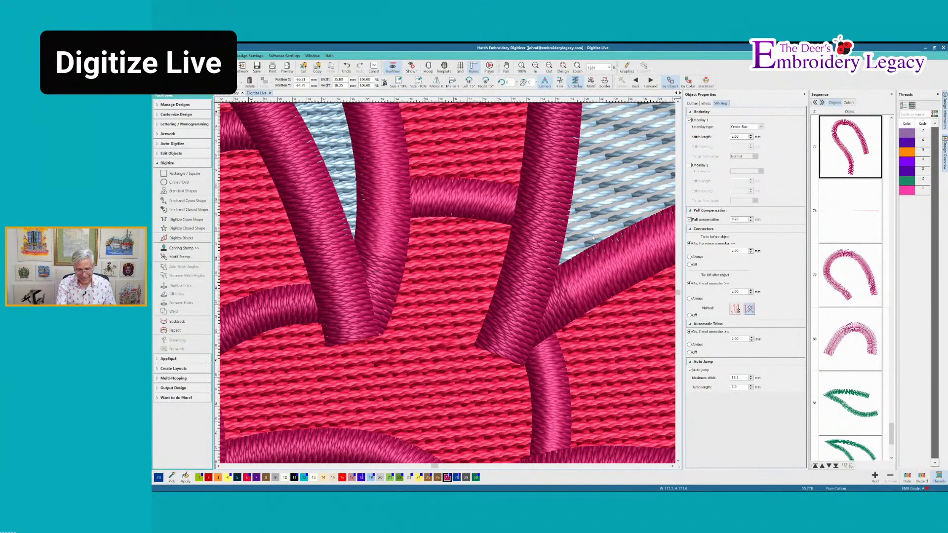
key(0)
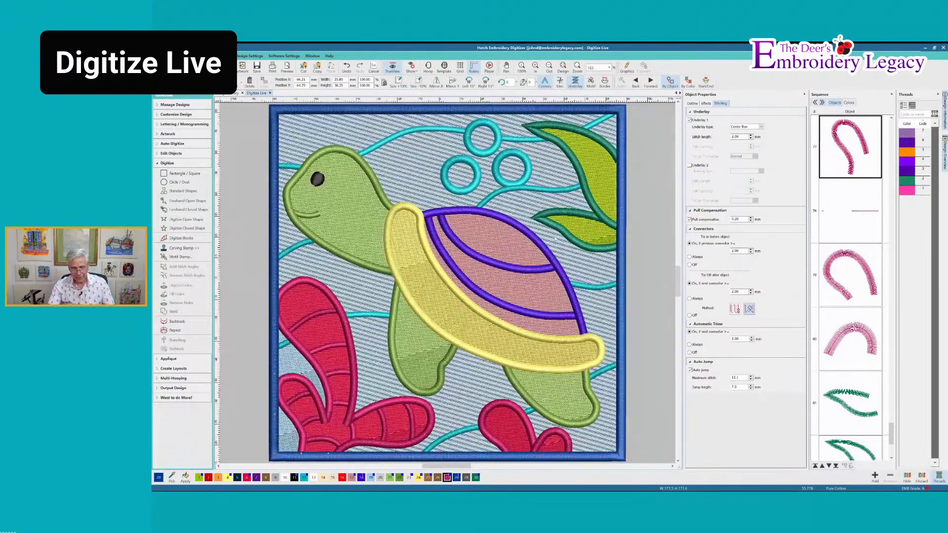
- Compare the small leaf's pointed tip with the base of the large coral up close in TrueView
key(b)
drag(520, 192, 565, 243)
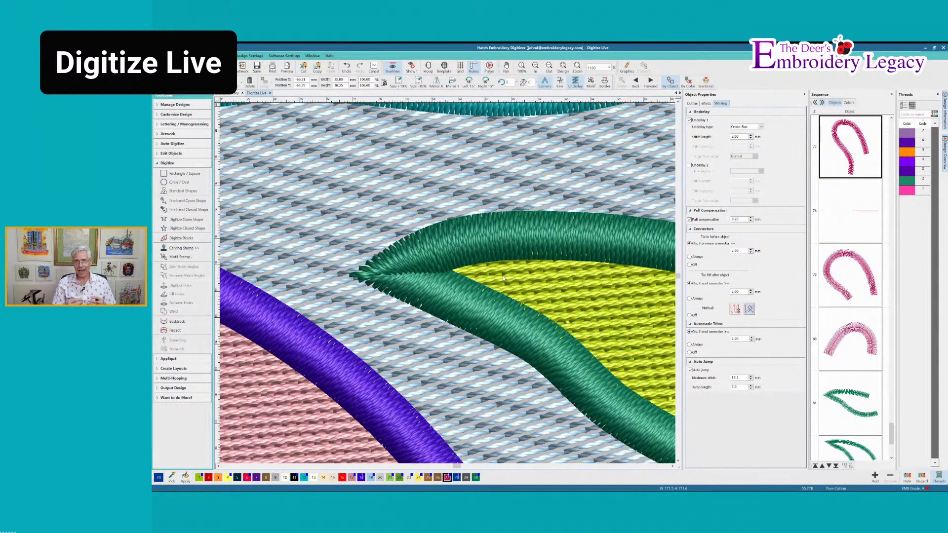
key(0)
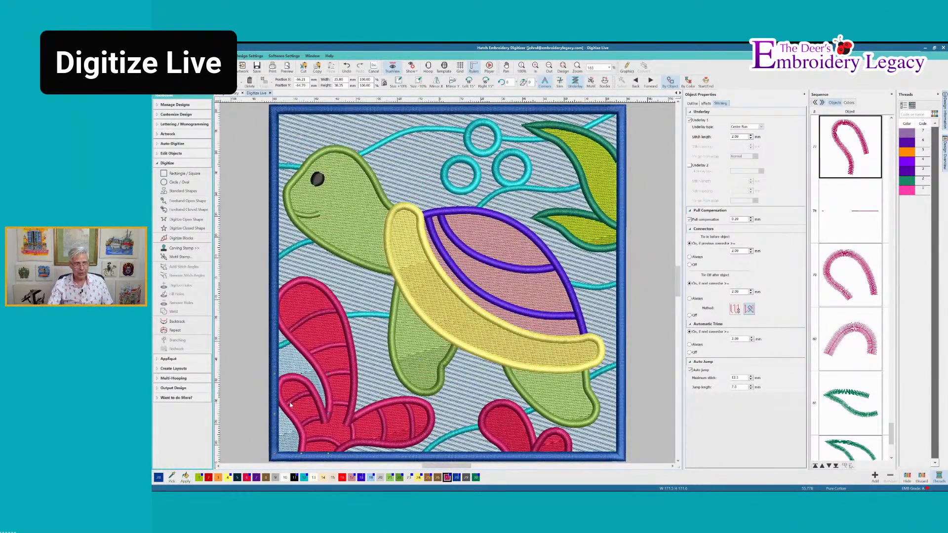
key(b)
drag(269, 369, 441, 379)
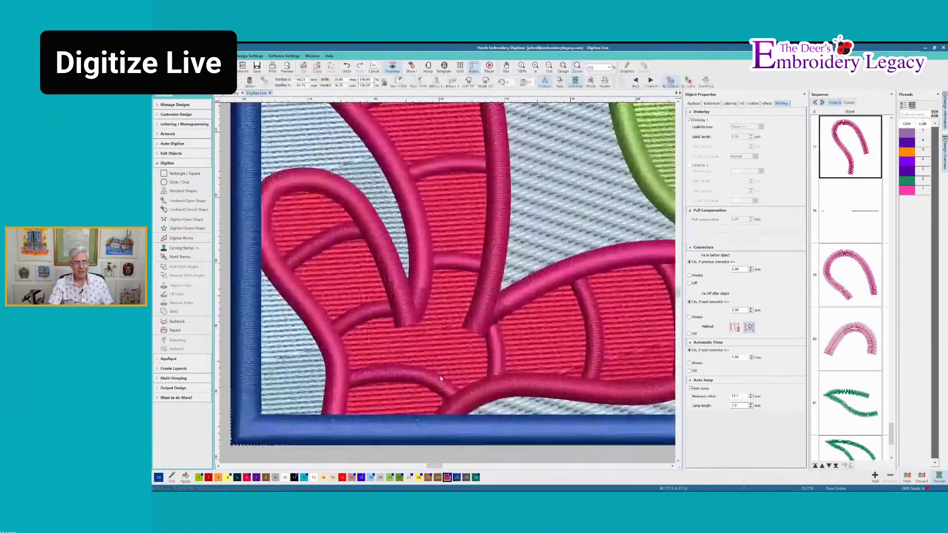